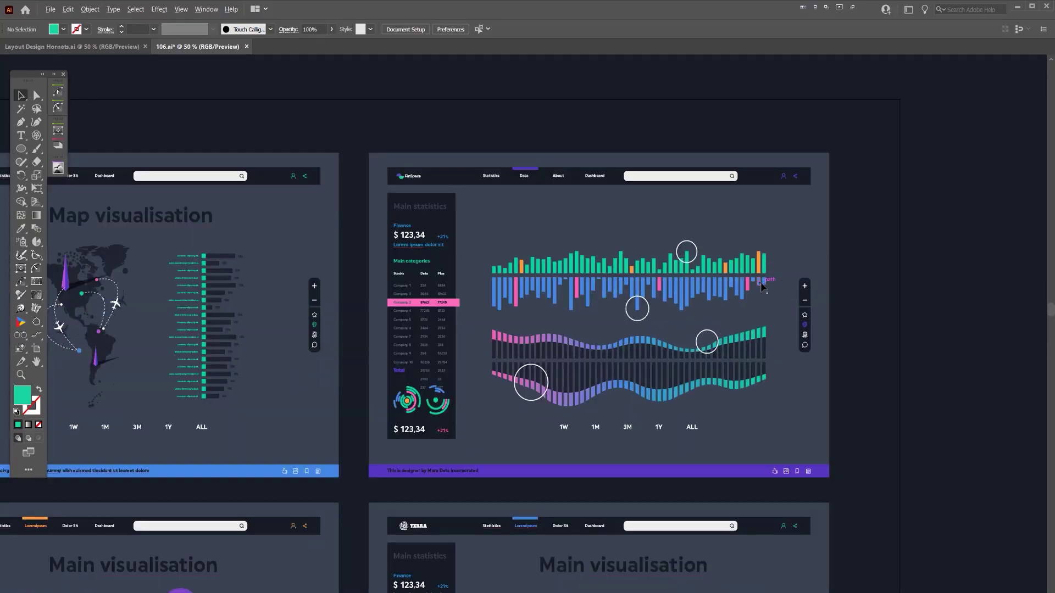
- View the artboard at 100%, check Window > Extensions for Datylon, and select the Datylon chart tool
{"action": "key", "text": "ctrl+1"}
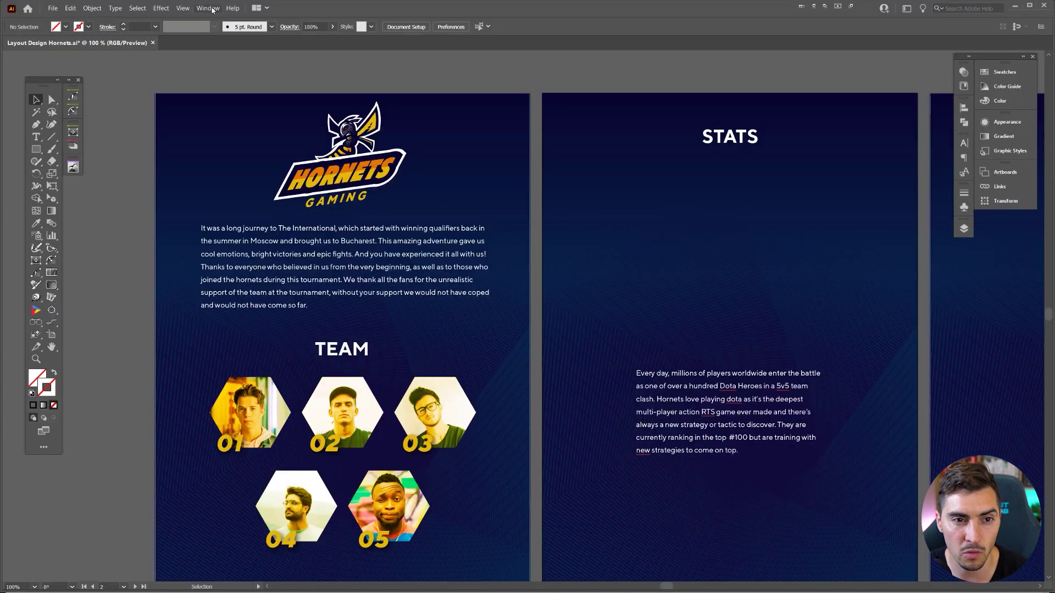
{"action": "left_click", "coordinate": [208, 8]}
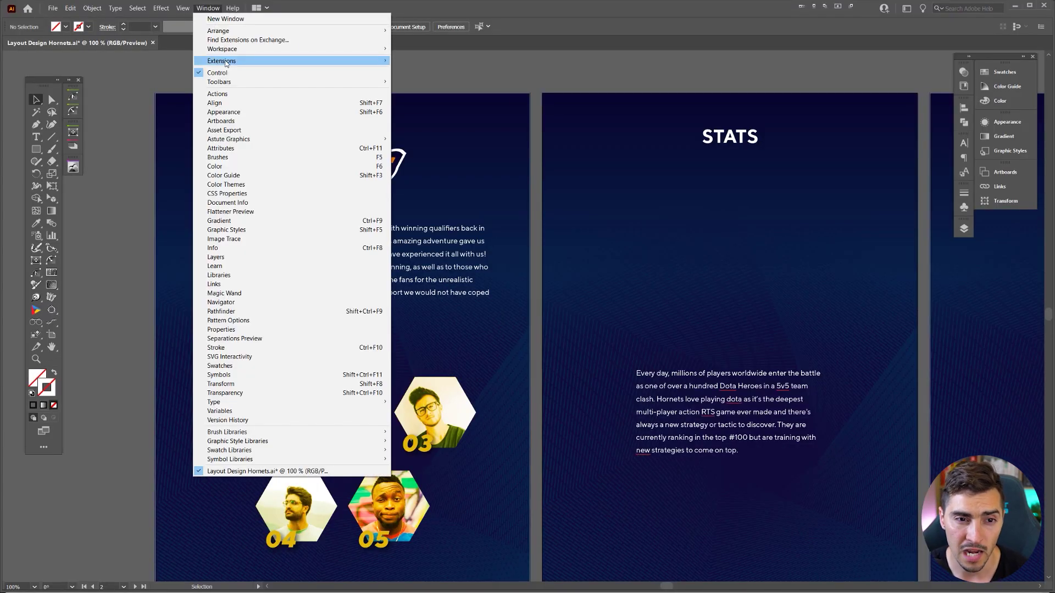
{"action": "mouse_move", "coordinate": [228, 61]}
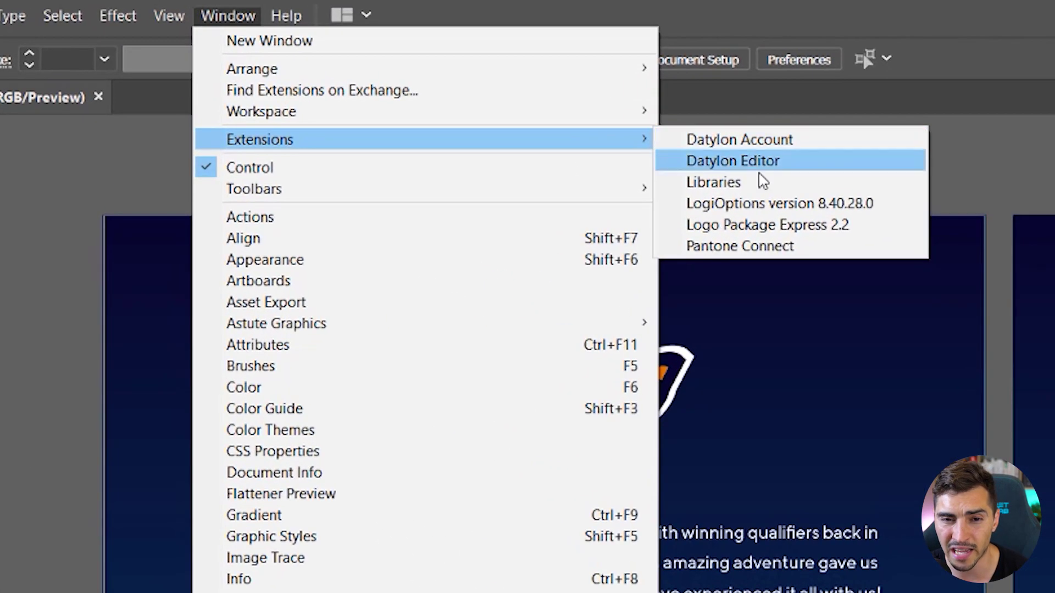
{"action": "left_click", "coordinate": [224, 13]}
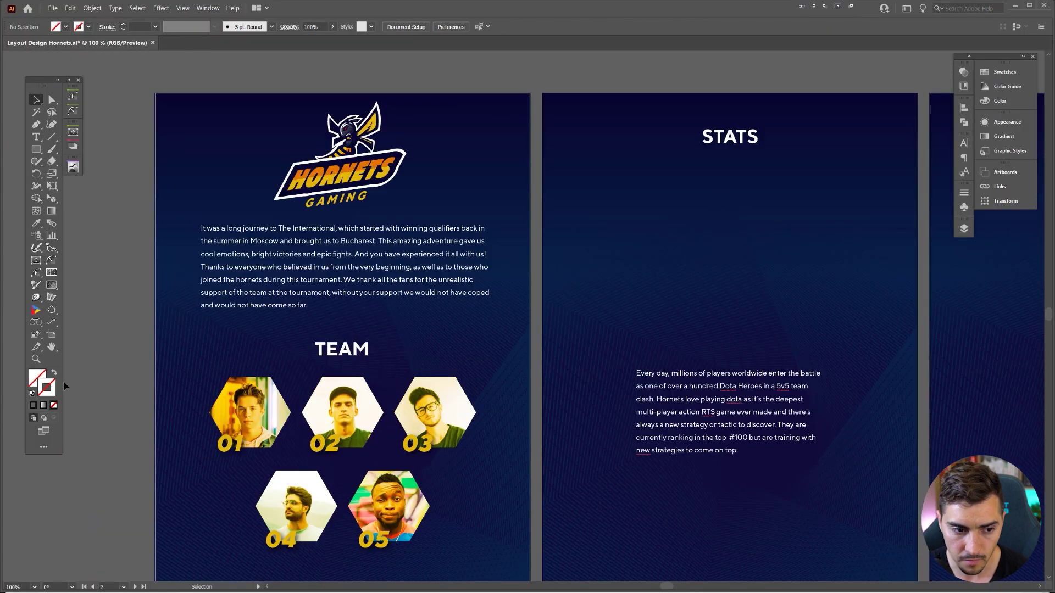
{"action": "left_click", "coordinate": [36, 310]}
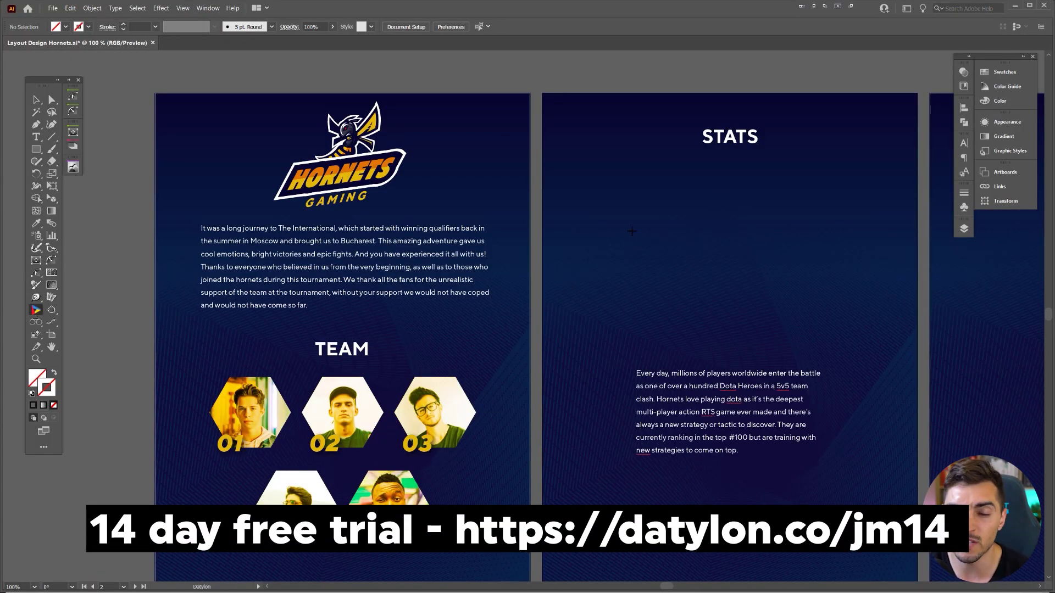
{"action": "scroll", "coordinate": [632, 231], "scroll_direction": "right", "scroll_amount": 5}
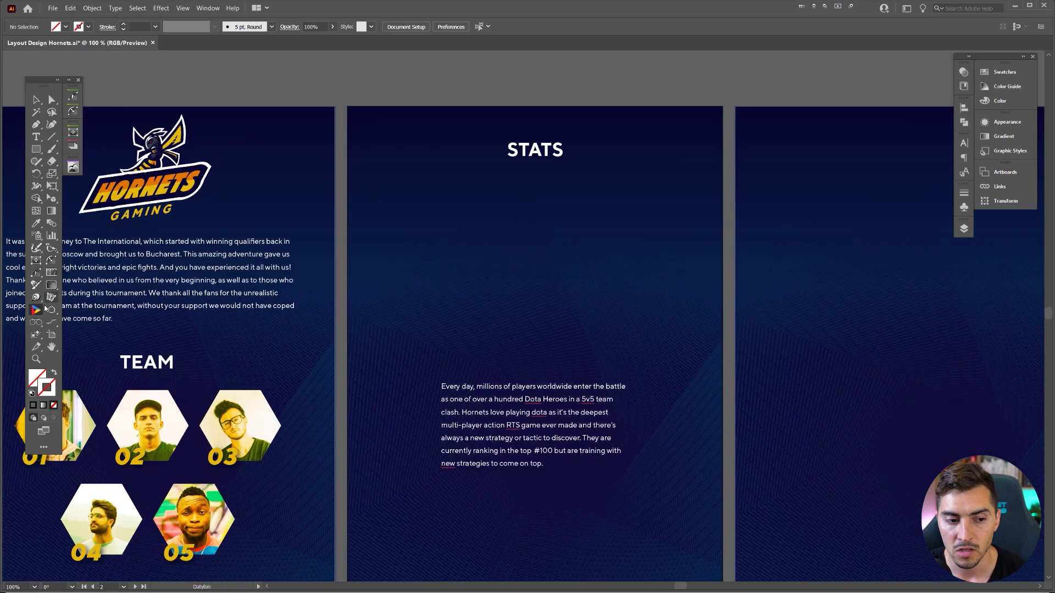
- Draw a chart area on the STATS artboard, then enlarge and raise the Select chart panel
{"action": "left_click_drag", "start_coordinate": [377, 189], "coordinate": [708, 355]}
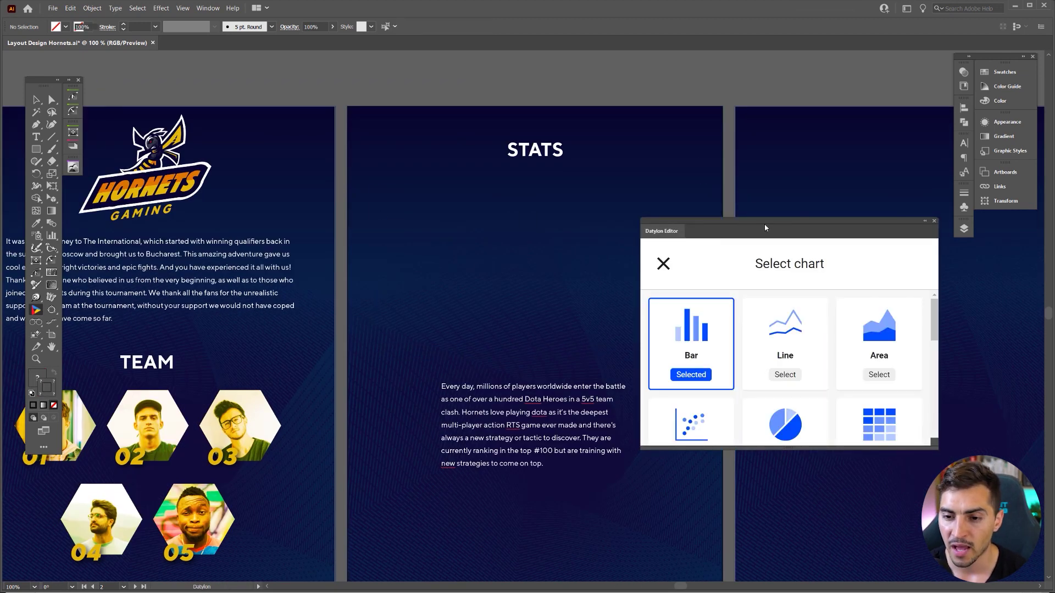
{"action": "left_click_drag", "start_coordinate": [791, 448], "coordinate": [791, 526]}
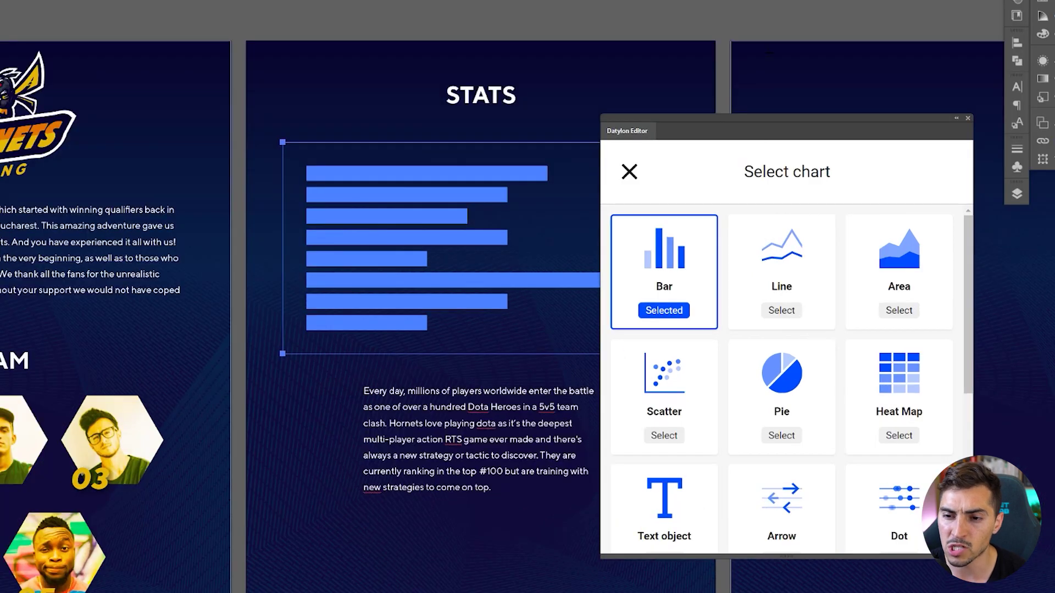
{"action": "left_click_drag", "start_coordinate": [766, 120], "coordinate": [780, 109]}
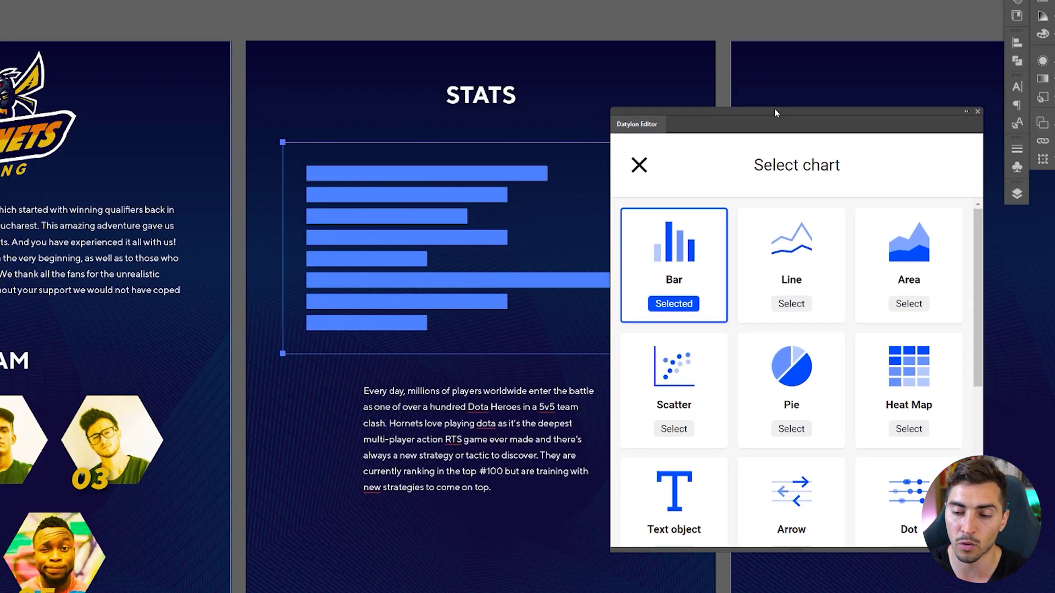
{"action": "left_click_drag", "start_coordinate": [775, 113], "coordinate": [760, 36]}
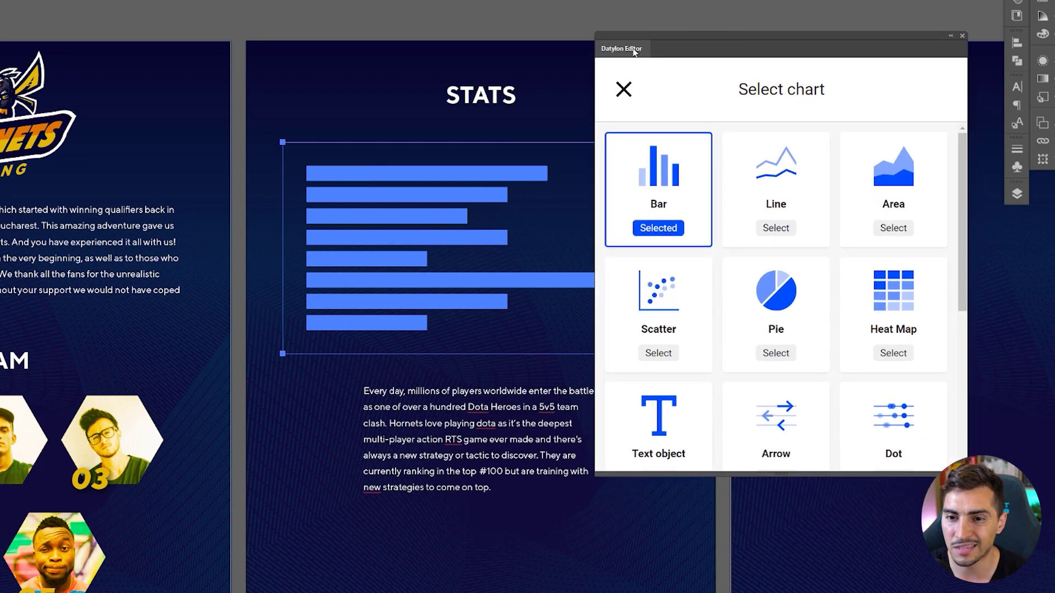
{"action": "left_click_drag", "start_coordinate": [793, 475], "coordinate": [793, 592]}
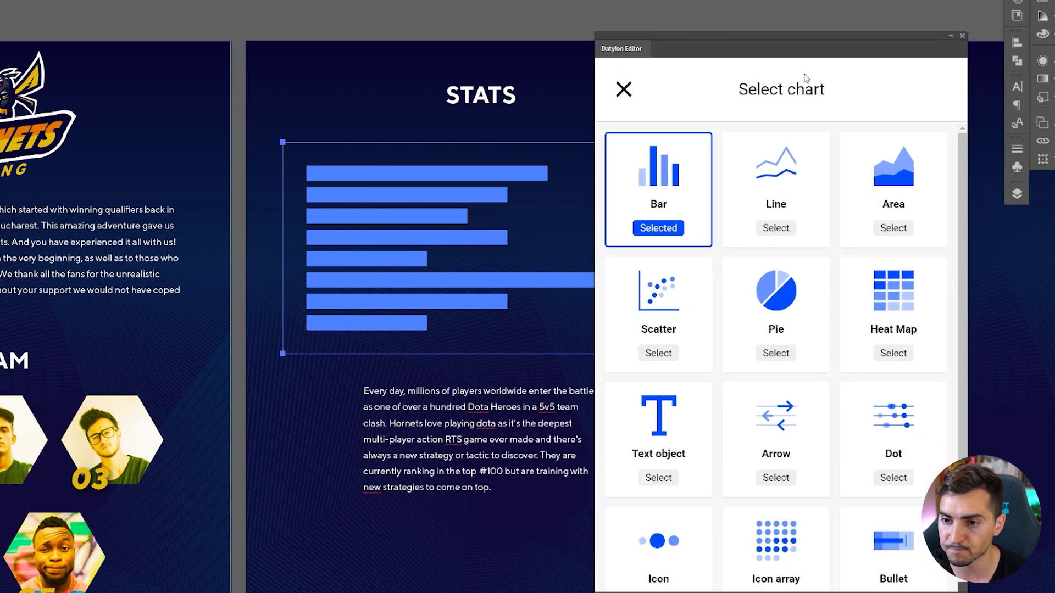
{"action": "left_click_drag", "start_coordinate": [820, 35], "coordinate": [833, 14]}
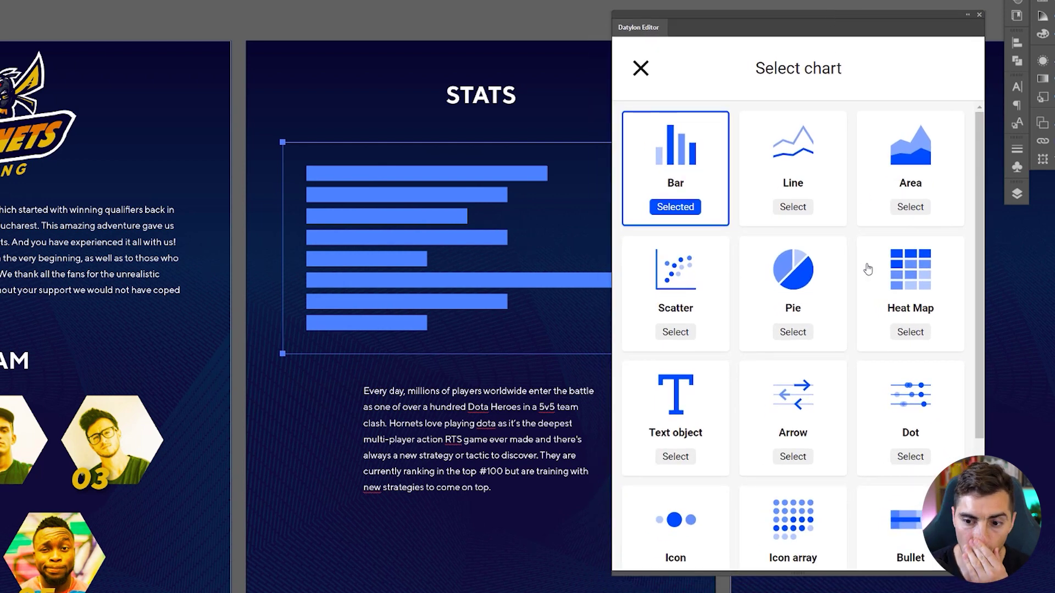
- Browse the available chart types in the Select chart panel
{"action": "scroll", "coordinate": [865, 268], "scroll_direction": "down", "scroll_amount": 3}
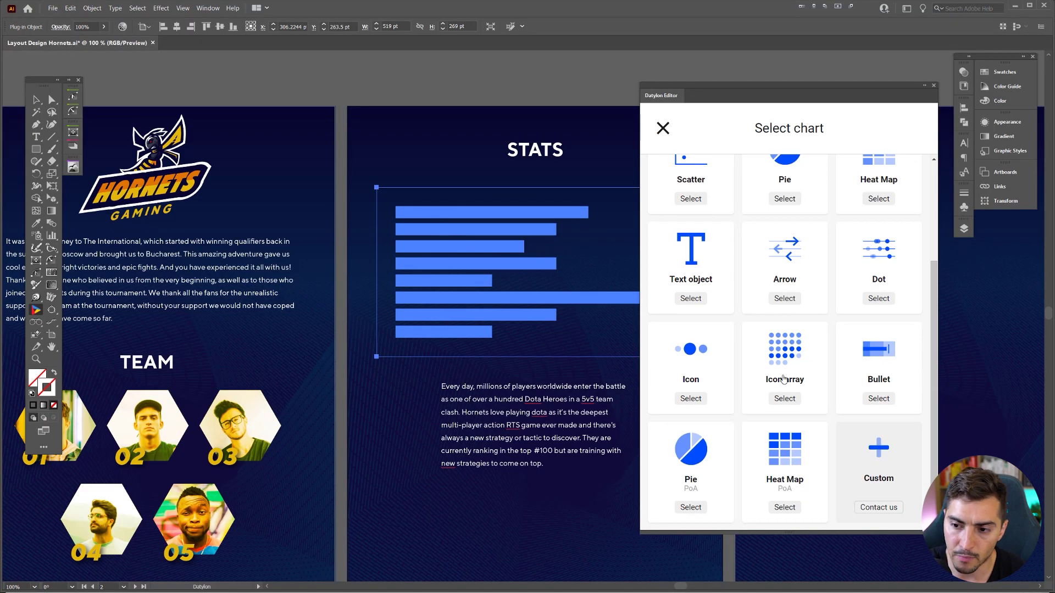
{"action": "scroll", "coordinate": [808, 375], "scroll_direction": "up", "scroll_amount": 2}
{"action": "scroll", "coordinate": [654, 216], "scroll_direction": "up", "scroll_amount": 1}
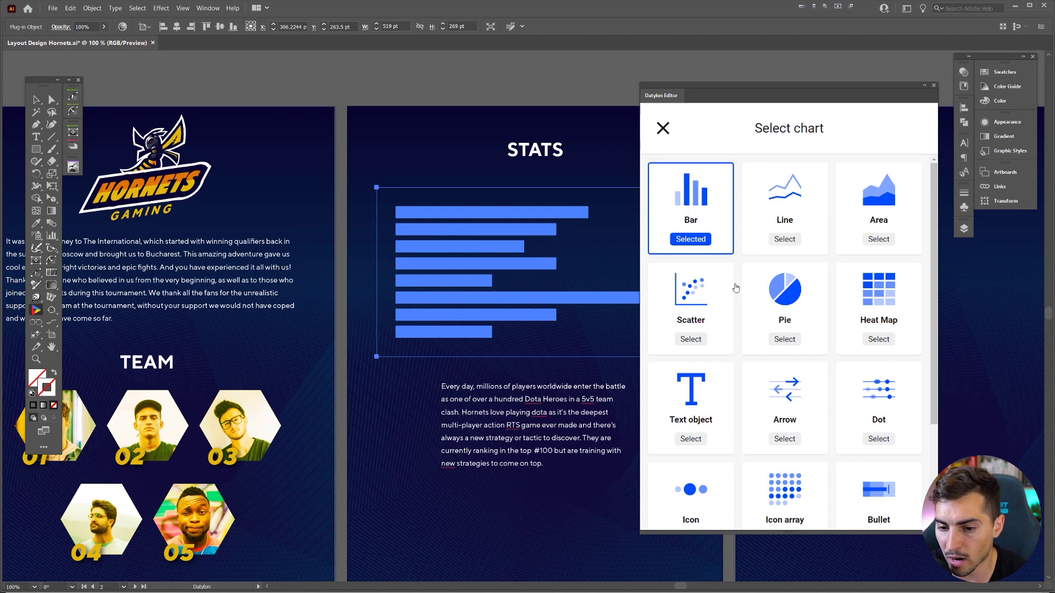
{"action": "scroll", "coordinate": [838, 487], "scroll_direction": "down", "scroll_amount": 3}
{"action": "scroll", "coordinate": [811, 360], "scroll_direction": "up", "scroll_amount": 3}
{"action": "scroll", "coordinate": [796, 391], "scroll_direction": "down", "scroll_amount": 3}
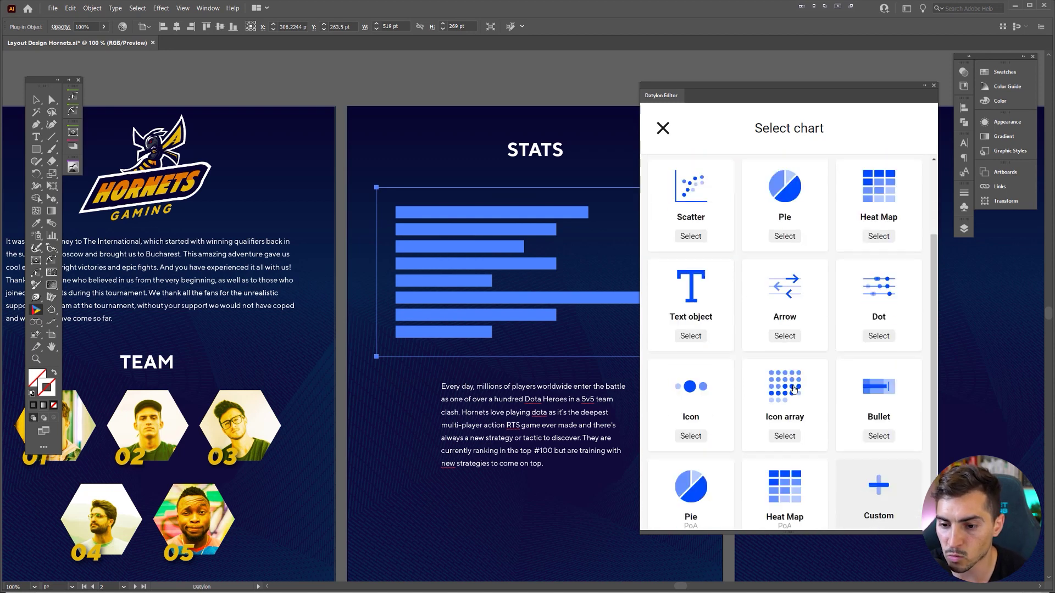
{"action": "scroll", "coordinate": [808, 272], "scroll_direction": "up", "scroll_amount": 3}
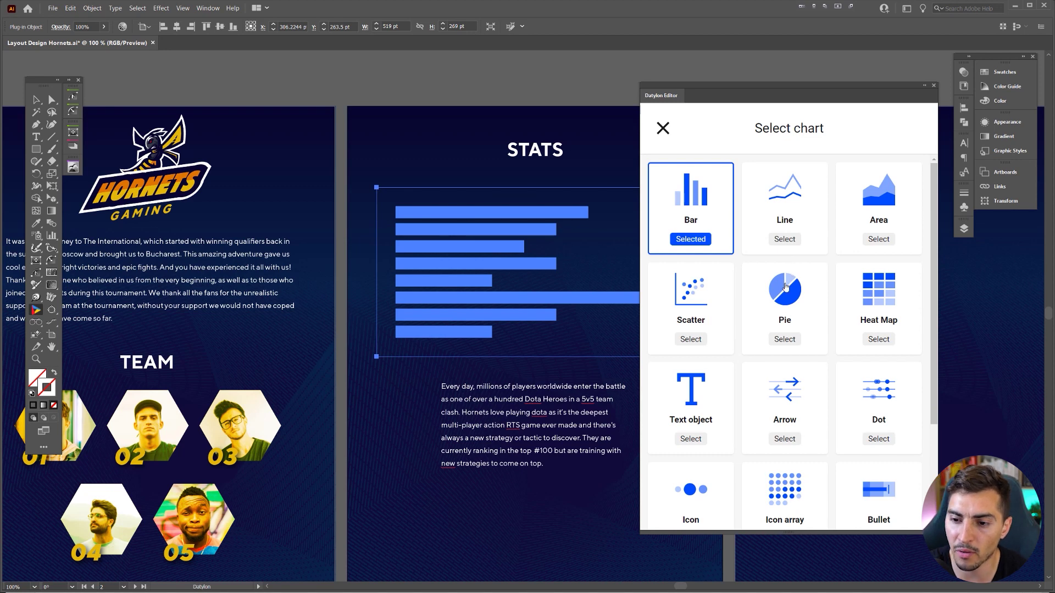
- Choose the Pie chart type and zoom around the artboards to inspect it
{"action": "left_click", "coordinate": [785, 339]}
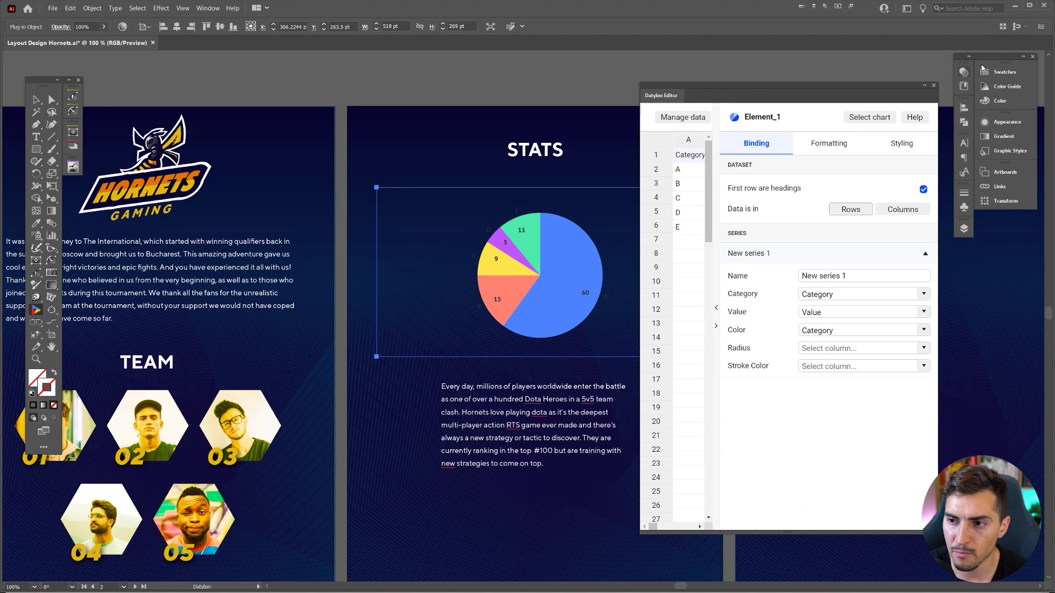
{"action": "key", "text": "ctrl+equal"}
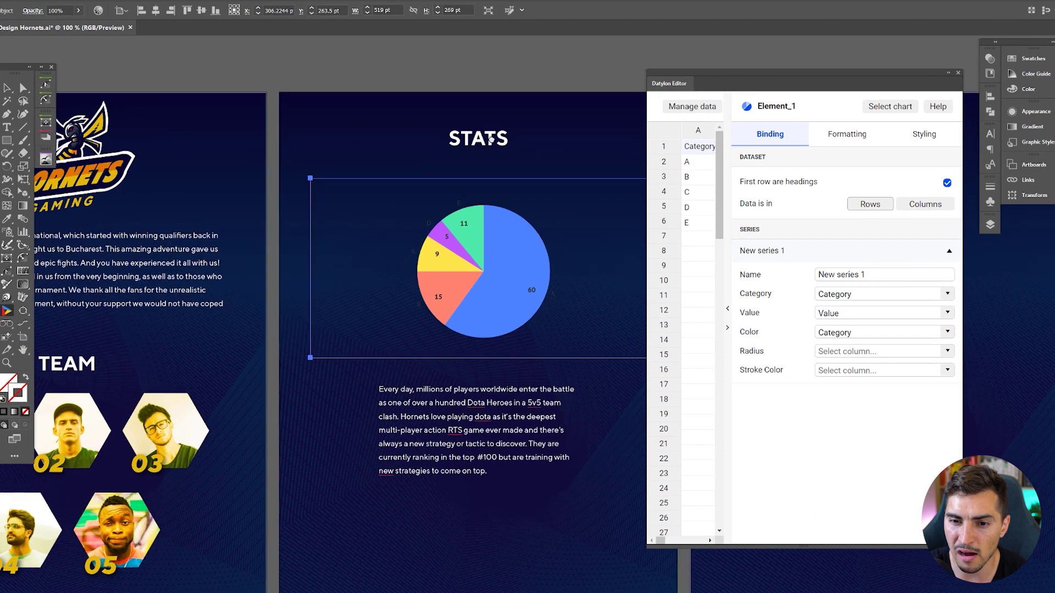
{"action": "key", "text": "ctrl+minus"}
{"action": "key", "text": "ctrl+minus"}
{"action": "key", "text": "ctrl+minus"}
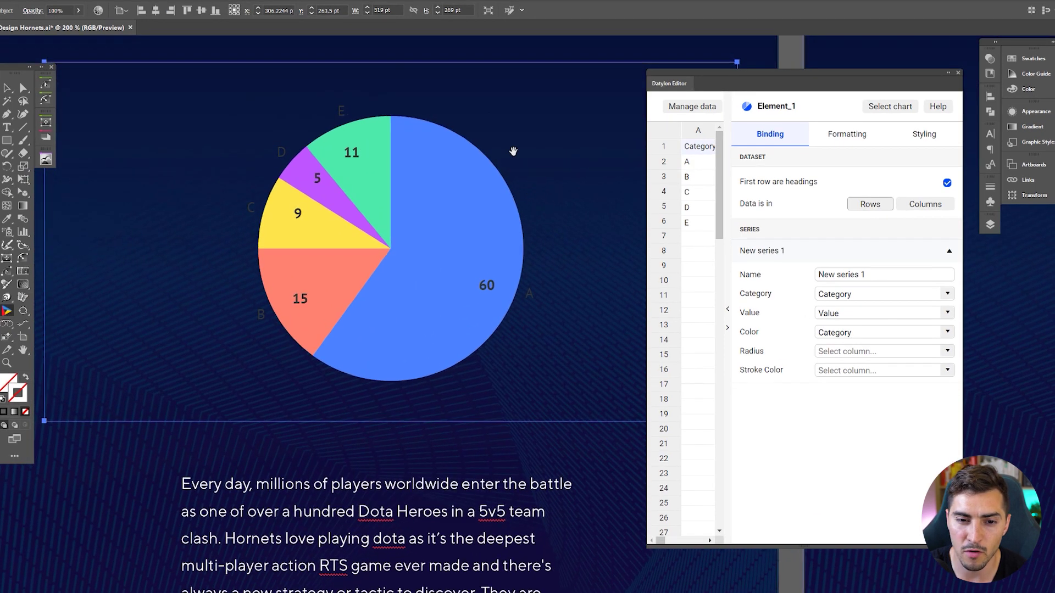
{"action": "scroll", "coordinate": [296, 275], "scroll_direction": "up", "scroll_amount": 5}
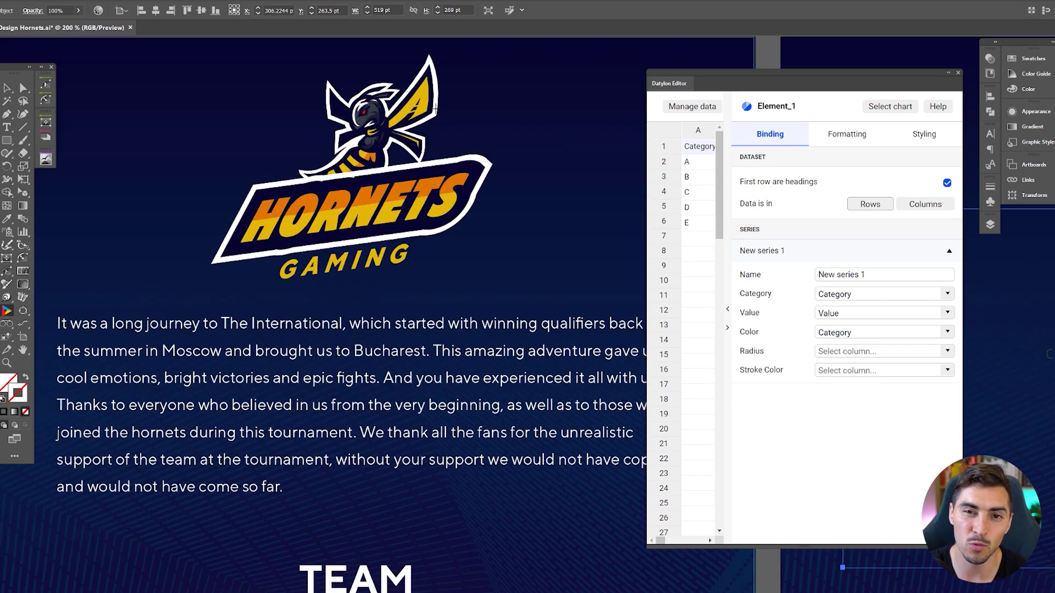
{"action": "scroll", "coordinate": [434, 108], "scroll_direction": "down", "scroll_amount": 6}
{"action": "key", "text": "ctrl+minus"}
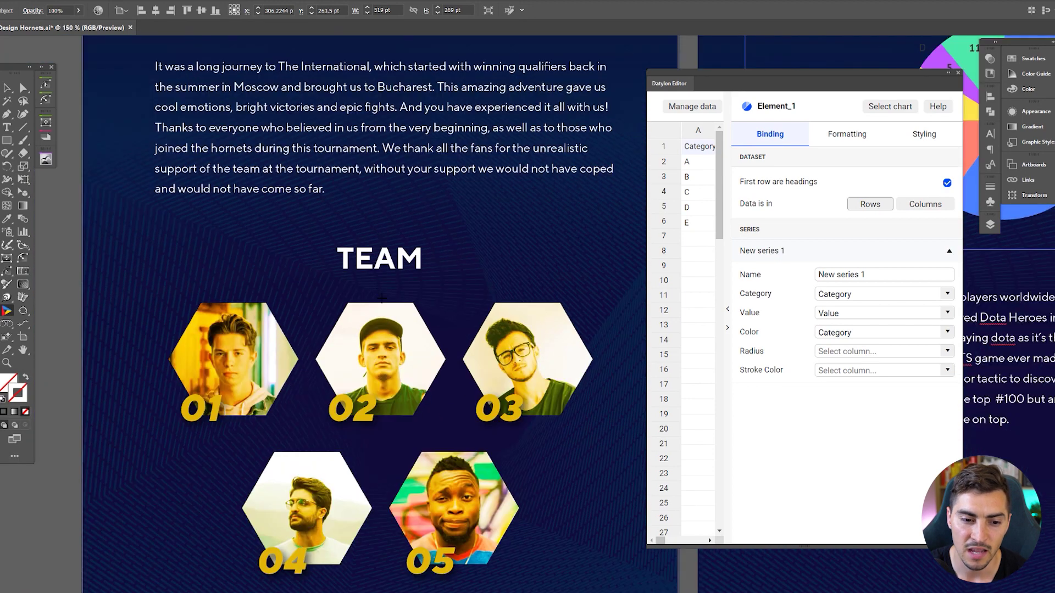
{"action": "key", "text": "ctrl+minus"}
{"action": "key", "text": "ctrl+minus"}
{"action": "scroll", "coordinate": [399, 171], "scroll_direction": "up", "scroll_amount": 3}
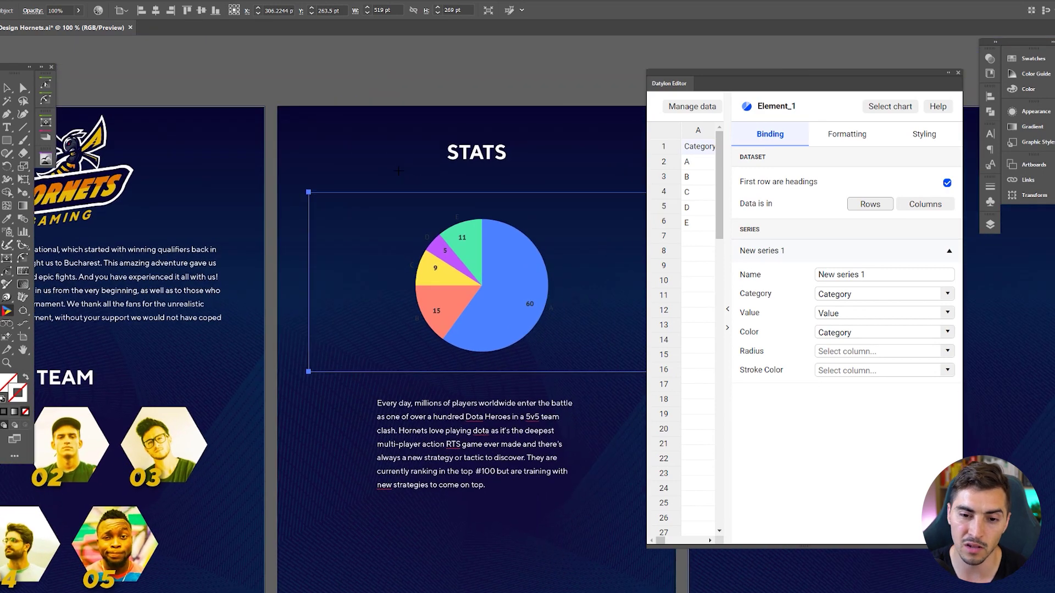
{"action": "scroll", "coordinate": [487, 235], "scroll_direction": "up", "scroll_amount": 1}
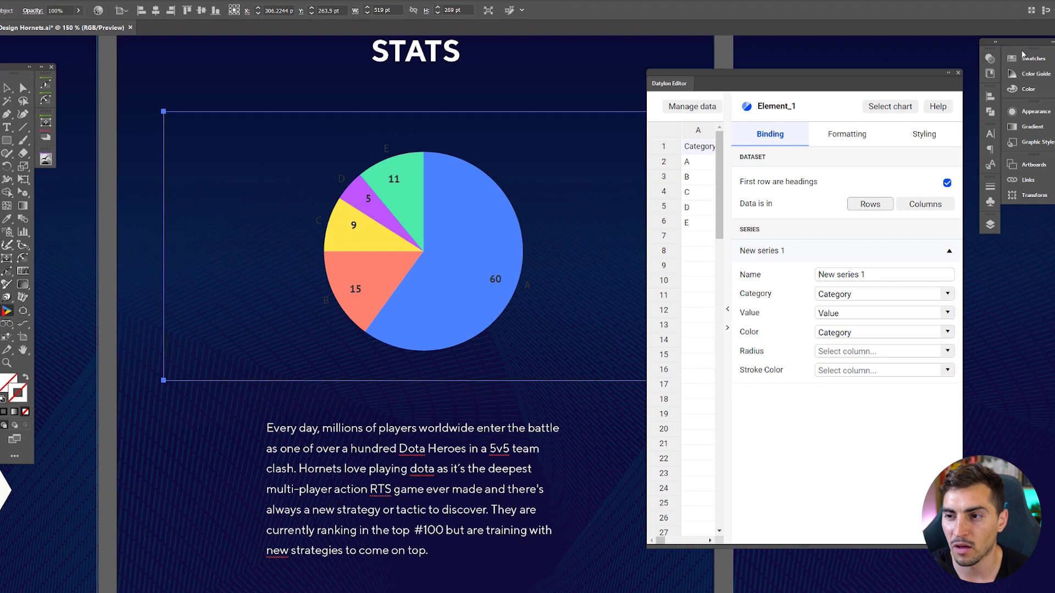
- Collapse the docked panels and widen the Datylon Editor to show the Value column
{"action": "left_click", "coordinate": [1051, 41]}
{"action": "left_click_drag", "start_coordinate": [802, 73], "coordinate": [775, 70]}
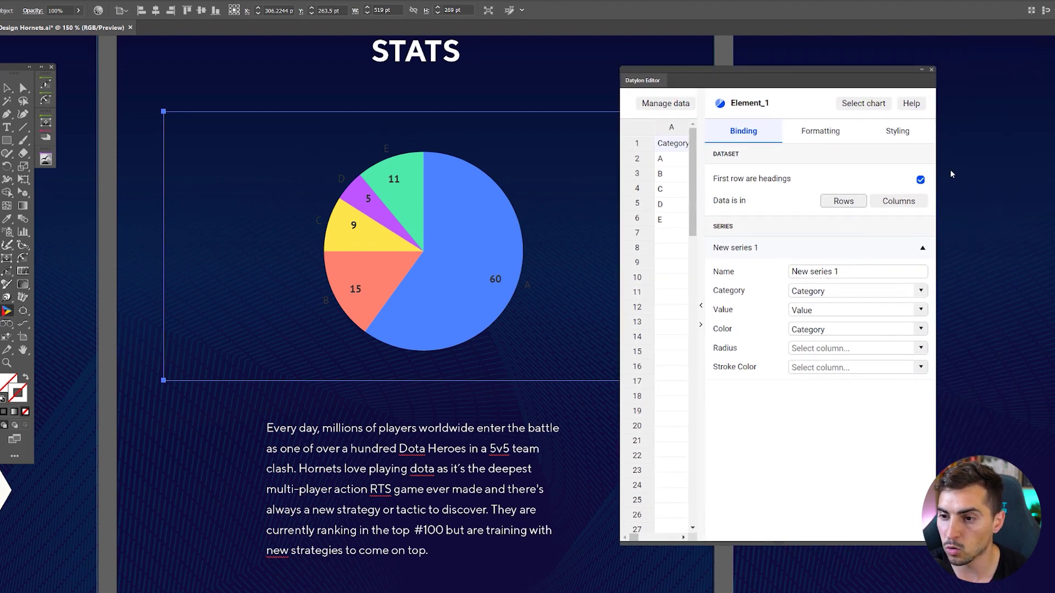
{"action": "left_click_drag", "start_coordinate": [936, 125], "coordinate": [992, 126]}
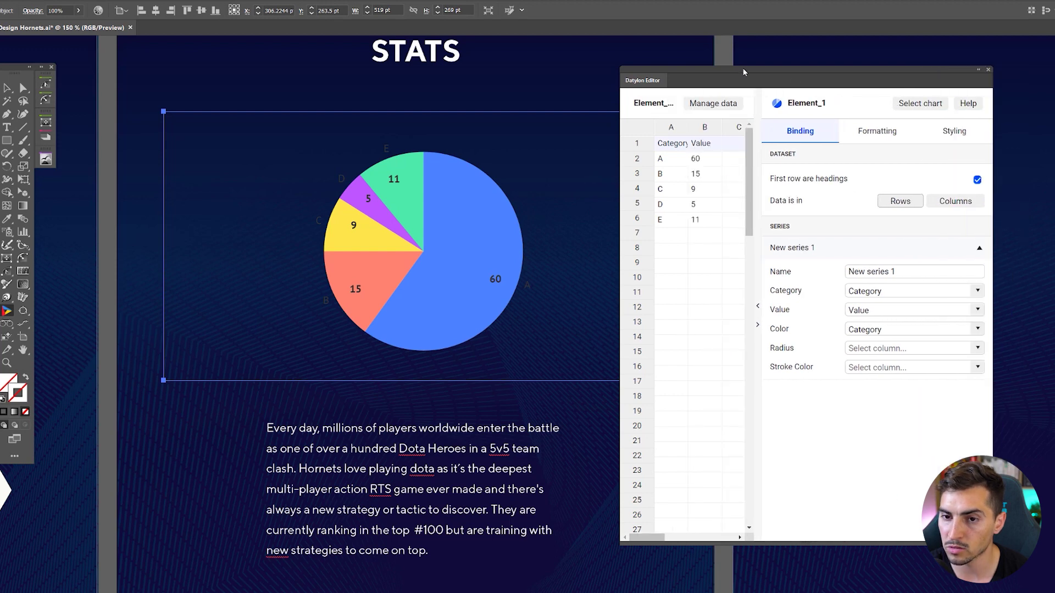
{"action": "left_click_drag", "start_coordinate": [743, 68], "coordinate": [759, 71]}
{"action": "scroll", "coordinate": [458, 177], "scroll_direction": "up", "scroll_amount": 1}
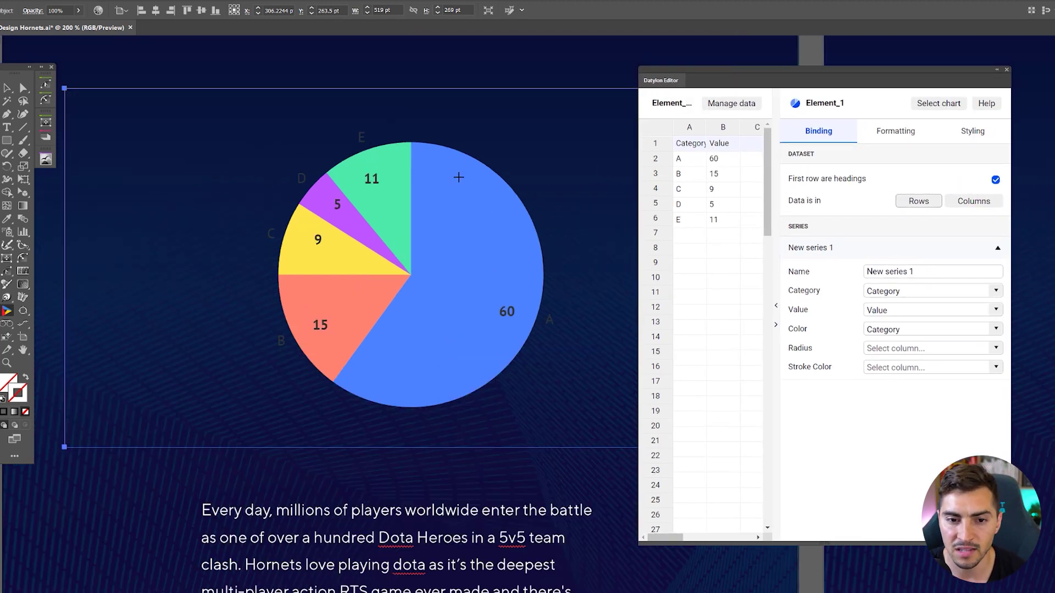
{"action": "scroll", "coordinate": [338, 153], "scroll_direction": "up", "scroll_amount": 1}
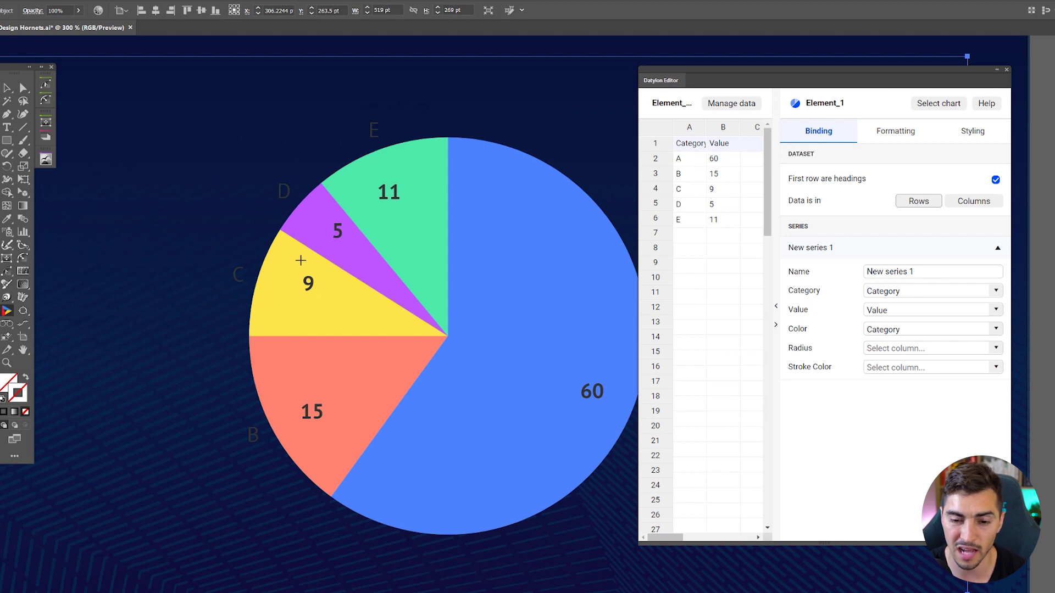
{"action": "left_click_drag", "start_coordinate": [389, 285], "coordinate": [337, 281]}
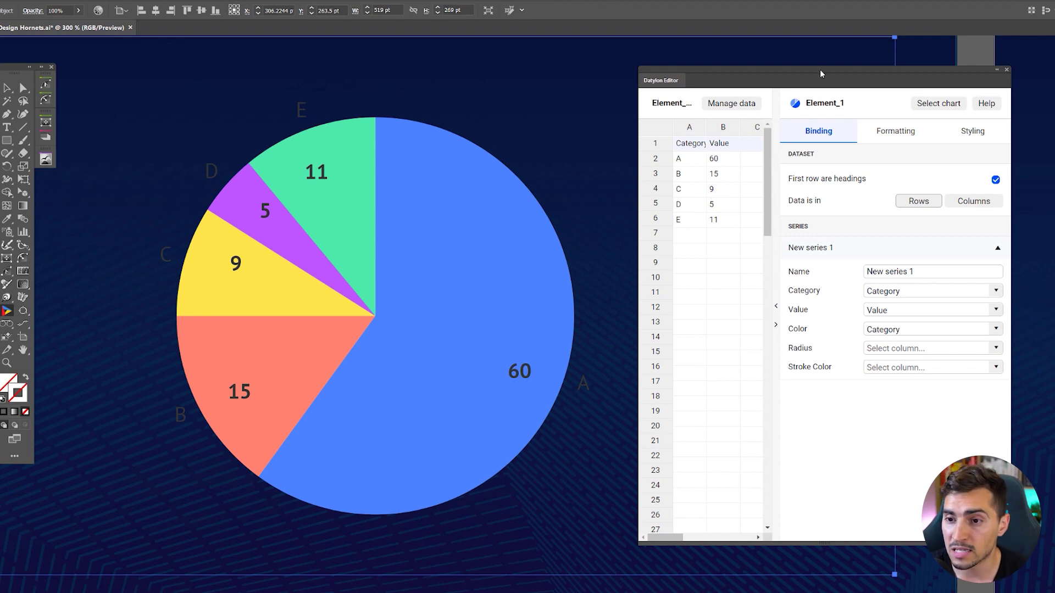
{"action": "left_click_drag", "start_coordinate": [821, 73], "coordinate": [812, 75]}
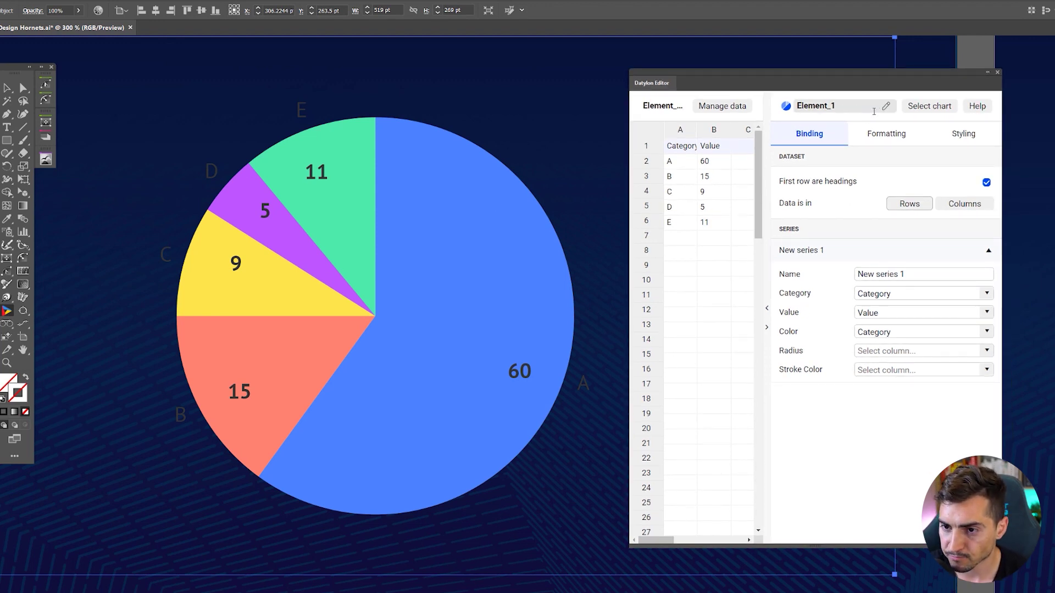
- Rename the Datylon chart from Element_1 to Gaming_stats
{"action": "left_click", "coordinate": [825, 106]}
{"action": "double_click", "coordinate": [839, 104]}
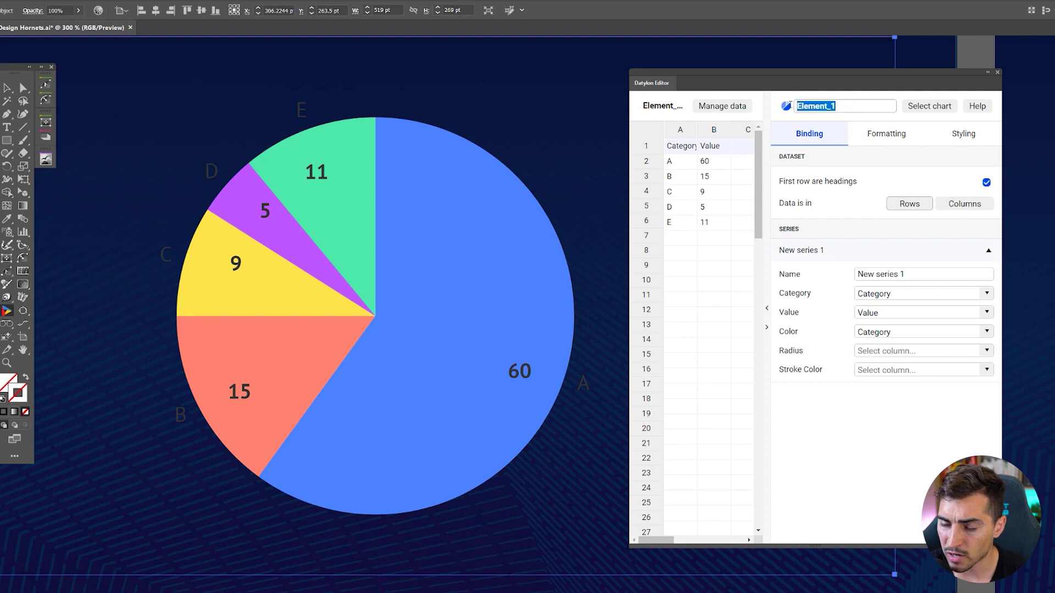
{"action": "left_click", "coordinate": [835, 100]}
{"action": "left_click_drag", "start_coordinate": [828, 105], "coordinate": [786, 112]}
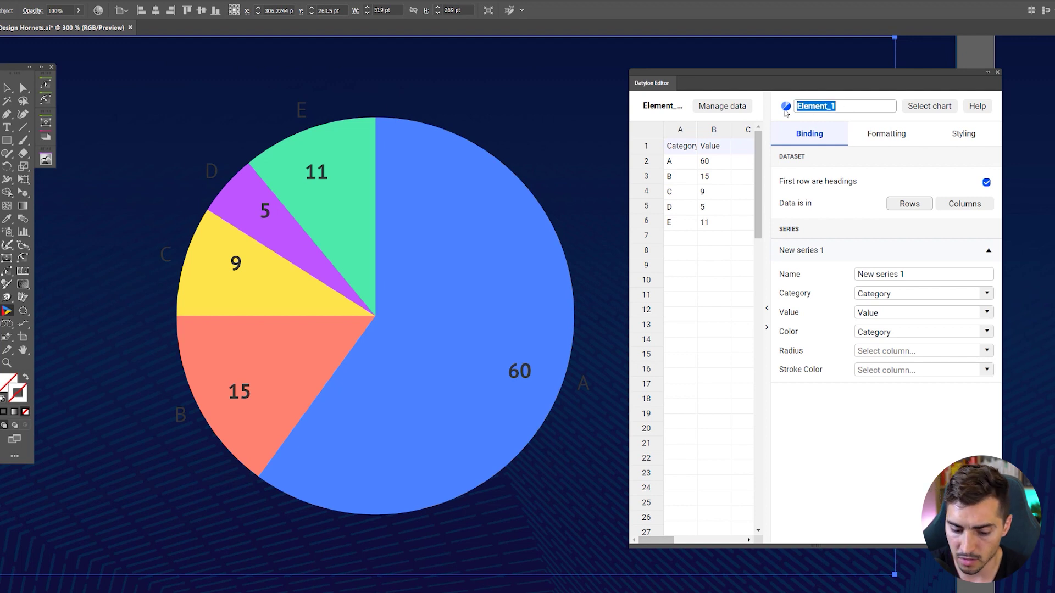
{"action": "type", "text": "P"}
{"action": "type", "text": "aming"}
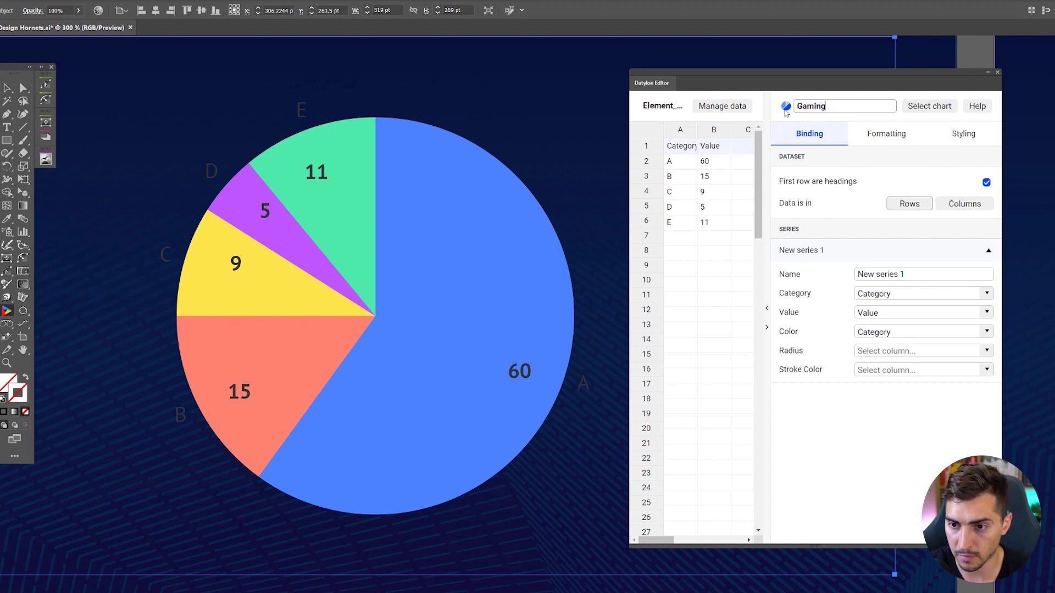
{"action": "type", "text": "wins"}
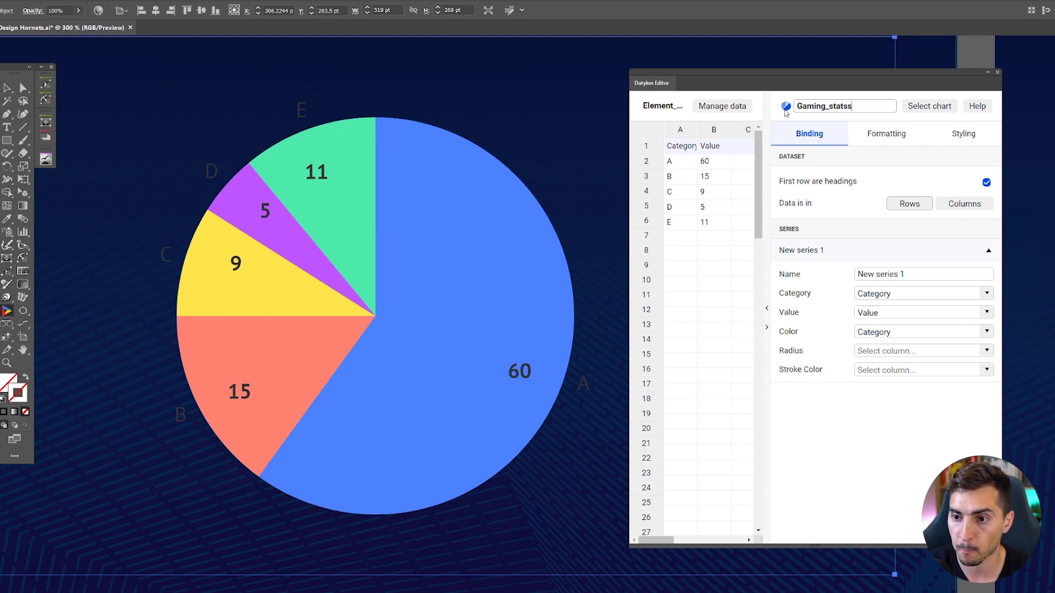
{"action": "key", "text": "BackSpace"}
{"action": "key", "text": "Return"}
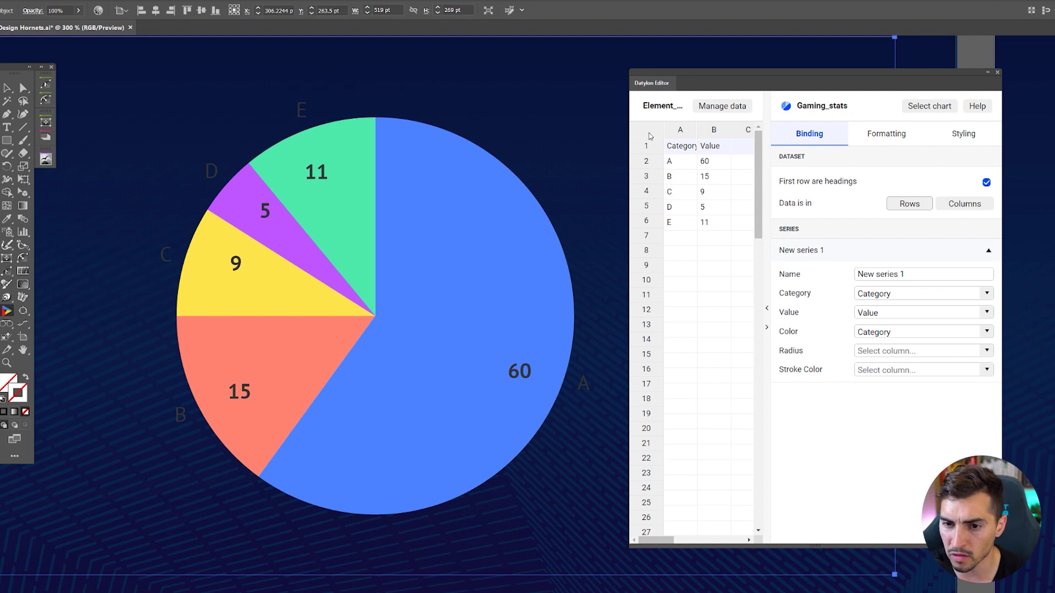
- Overwrite the pie's values in the data grid with 30, 20, 3, 5 and 4
{"action": "left_click_drag", "start_coordinate": [624, 128], "coordinate": [582, 128]}
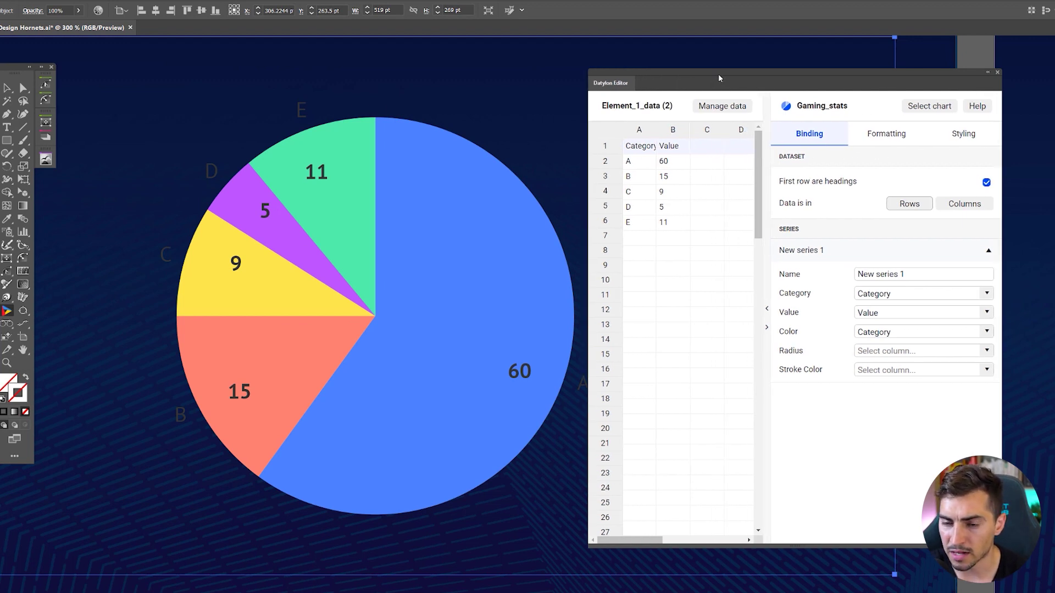
{"action": "left_click_drag", "start_coordinate": [718, 75], "coordinate": [726, 73]}
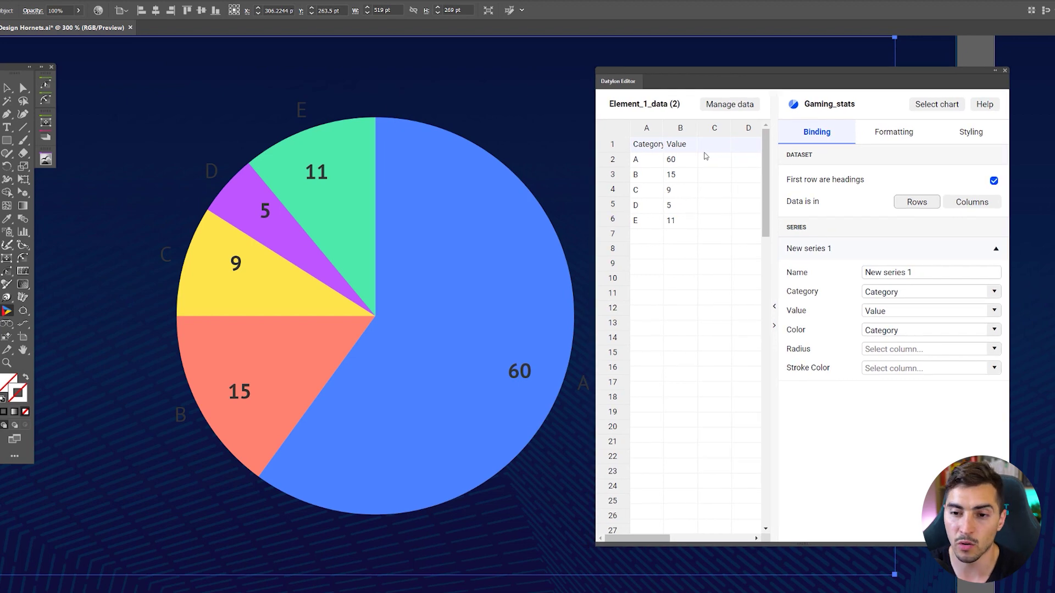
{"action": "left_click", "coordinate": [689, 158]}
{"action": "left_click", "coordinate": [685, 174]}
{"action": "double_click", "coordinate": [681, 161]}
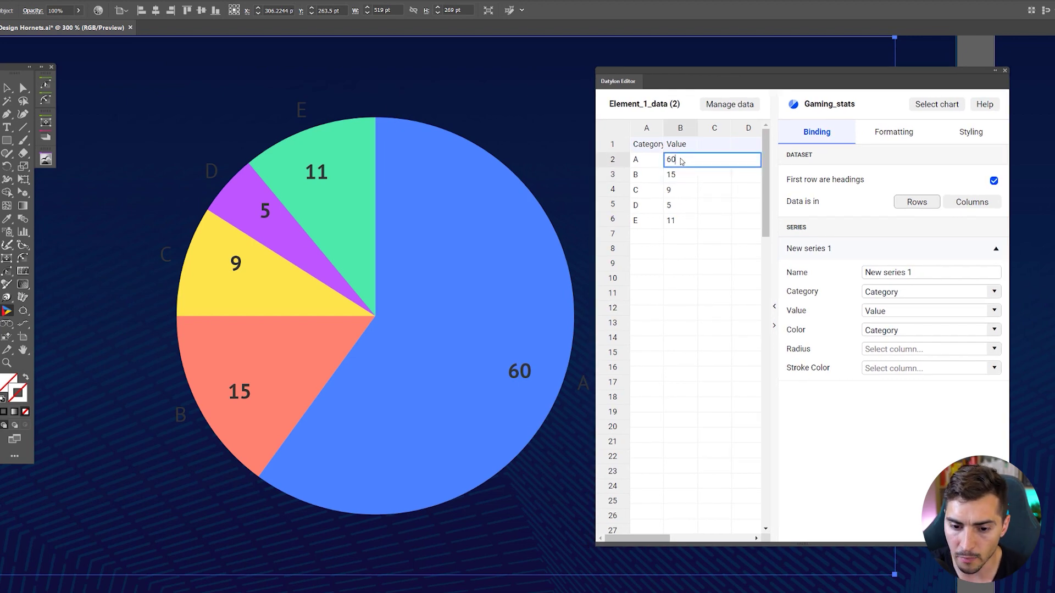
{"action": "type", "text": "30"}
{"action": "key", "text": "Return"}
{"action": "type", "text": "2"}
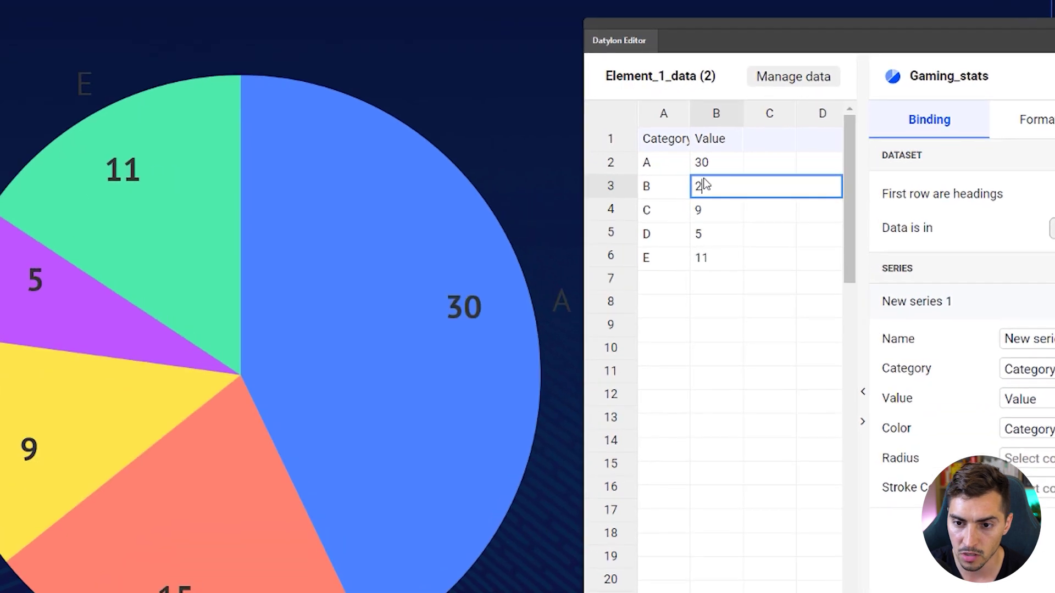
{"action": "key", "text": "Return"}
{"action": "type", "text": "3"}
{"action": "key", "text": "Return"}
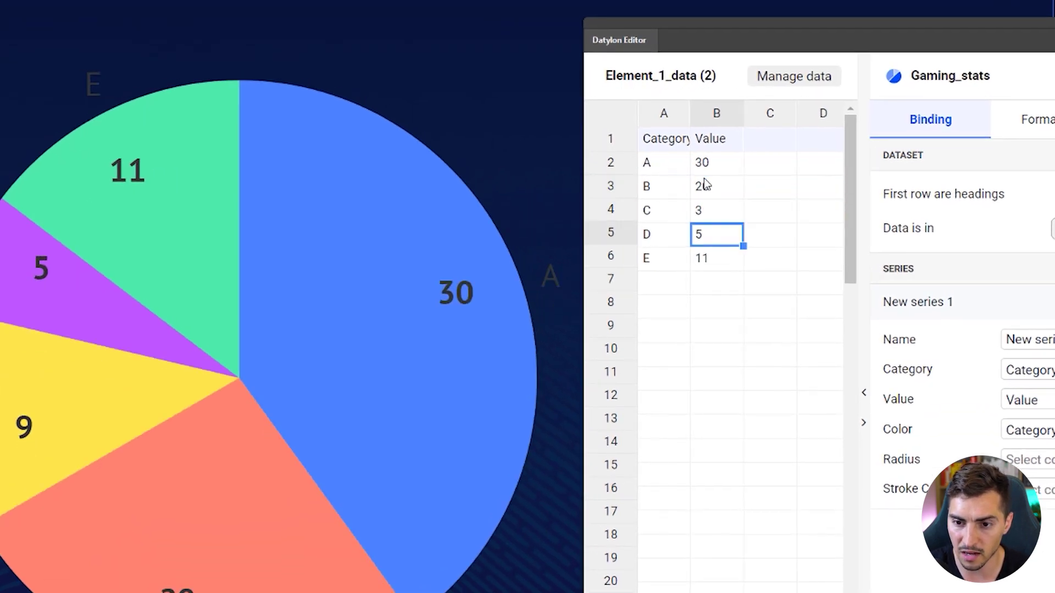
{"action": "key", "text": "Return"}
{"action": "type", "text": "4"}
{"action": "key", "text": "Return"}
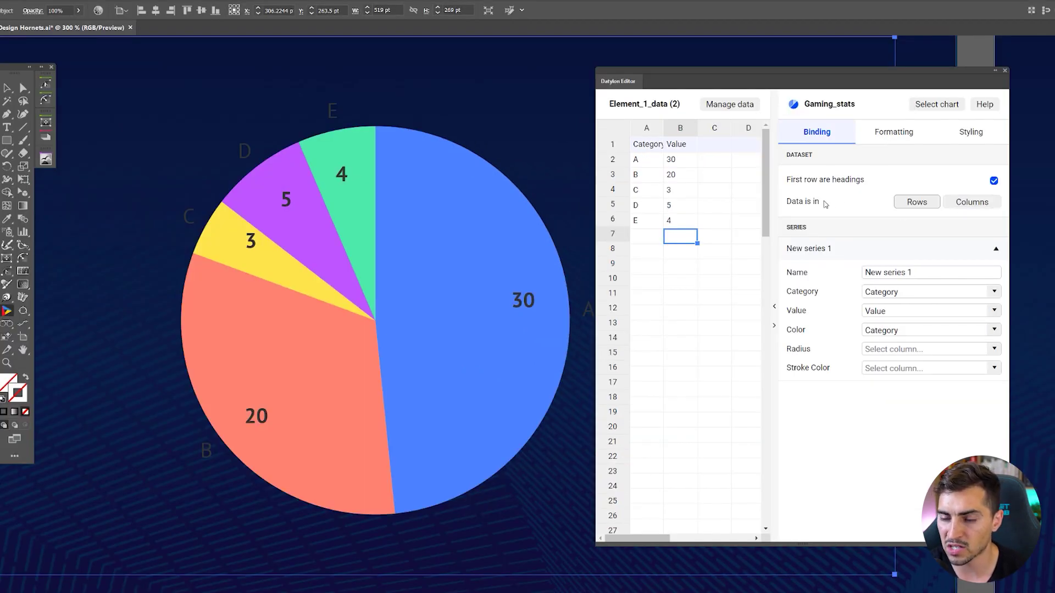
- Toggle Data is in Columns, restore Rows, and select the New series 1 name
{"action": "left_click", "coordinate": [966, 204]}
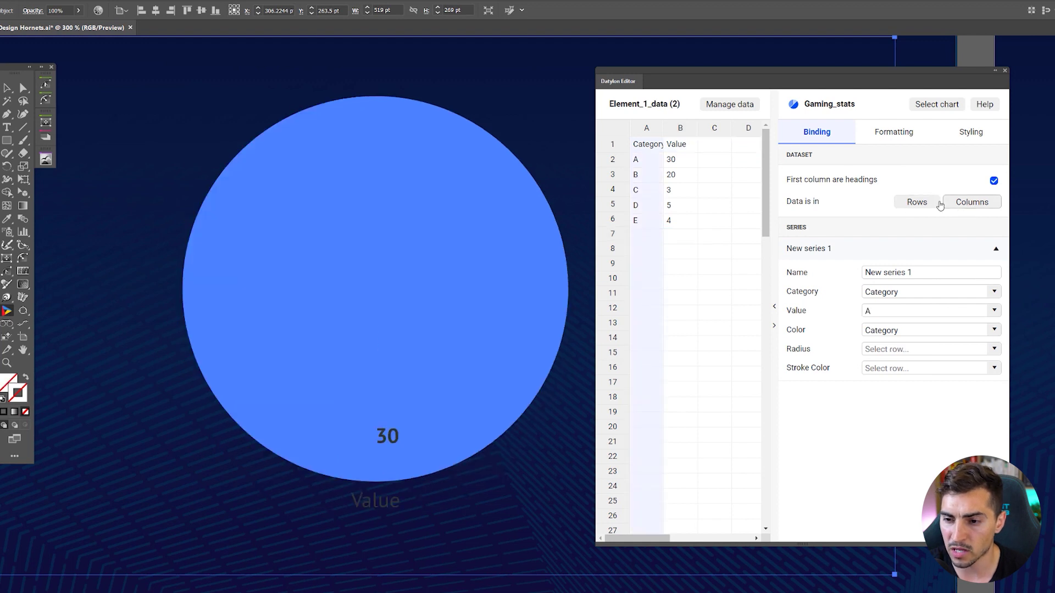
{"action": "left_click", "coordinate": [913, 205]}
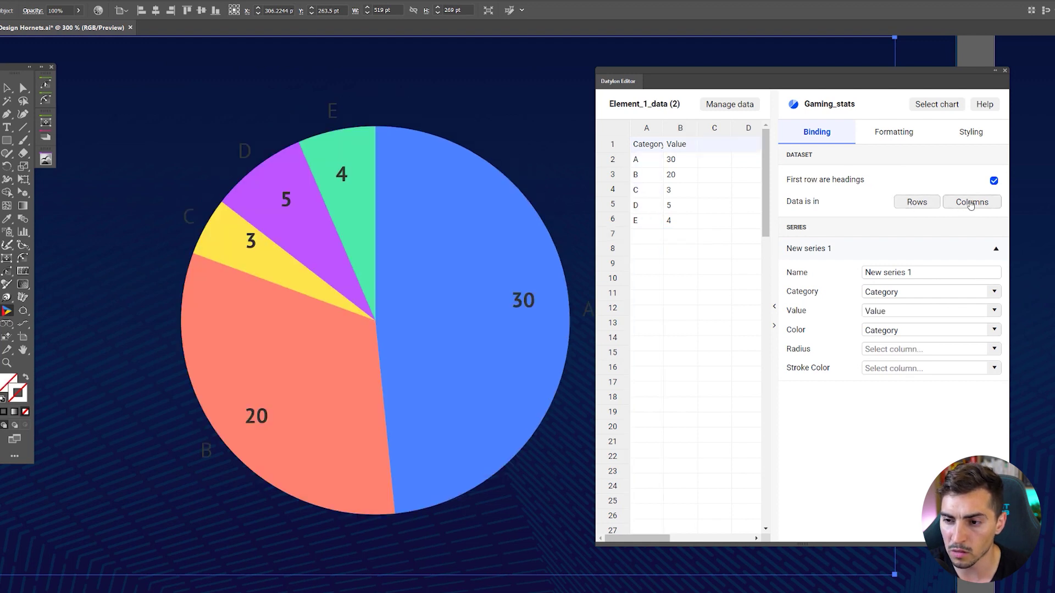
{"action": "left_click", "coordinate": [915, 204]}
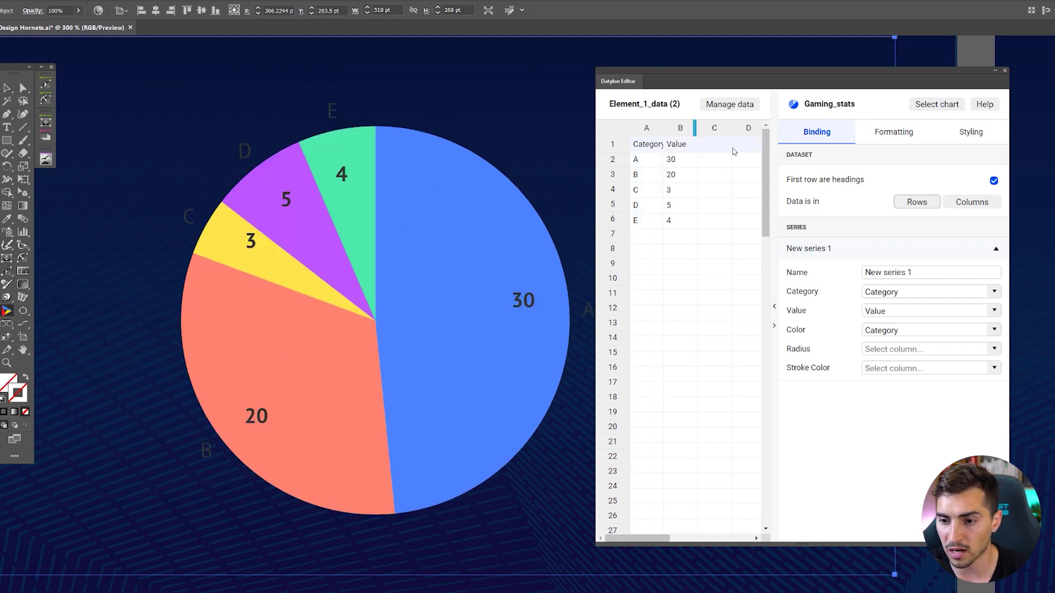
{"action": "left_click", "coordinate": [825, 249]}
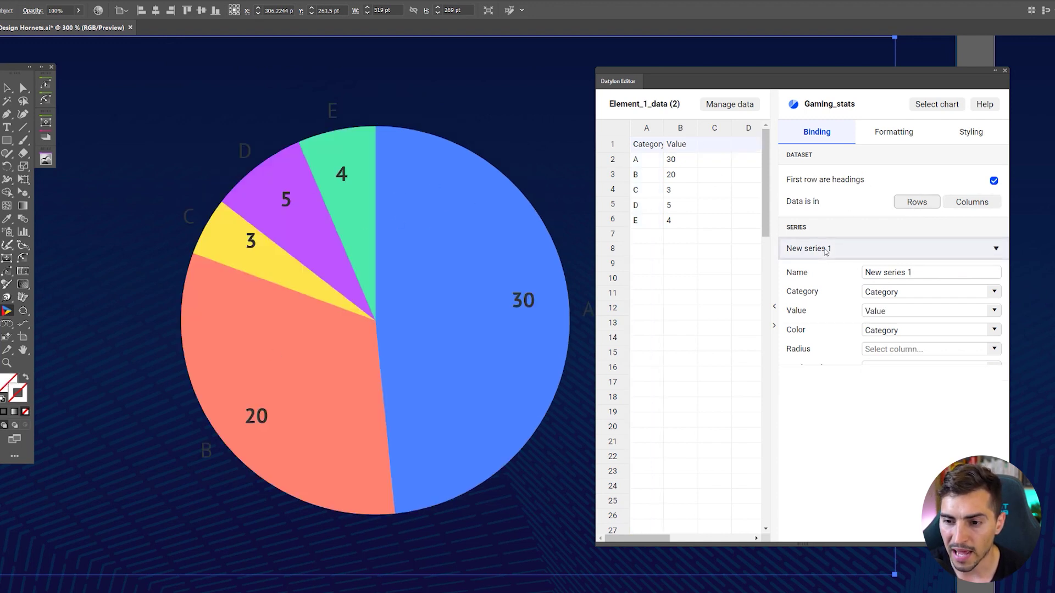
{"action": "left_click", "coordinate": [824, 249]}
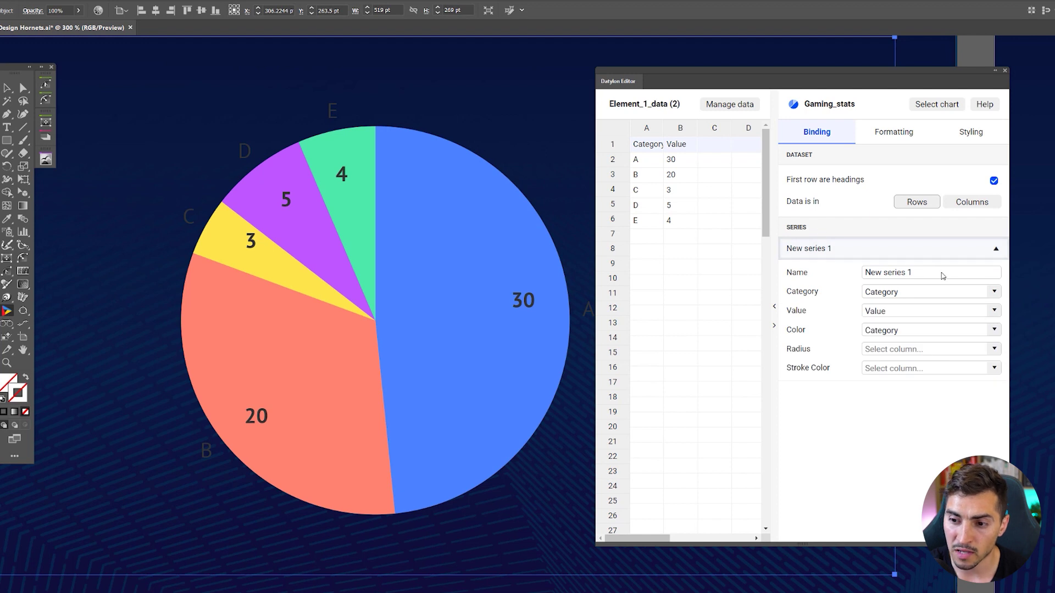
{"action": "left_click_drag", "start_coordinate": [943, 274], "coordinate": [859, 273]}
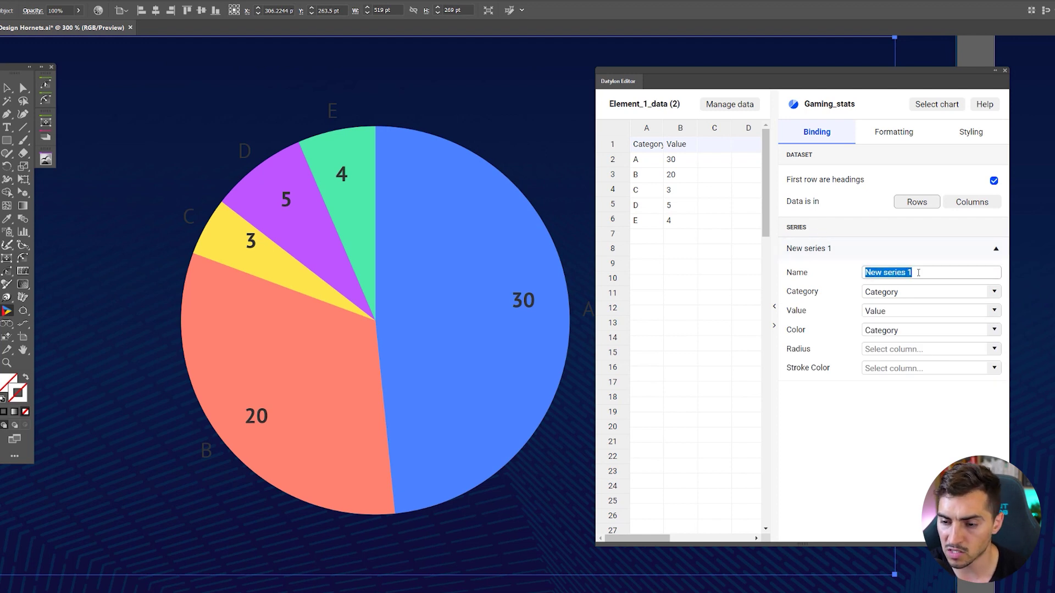
{"action": "left_click_drag", "start_coordinate": [944, 273], "coordinate": [865, 275]}
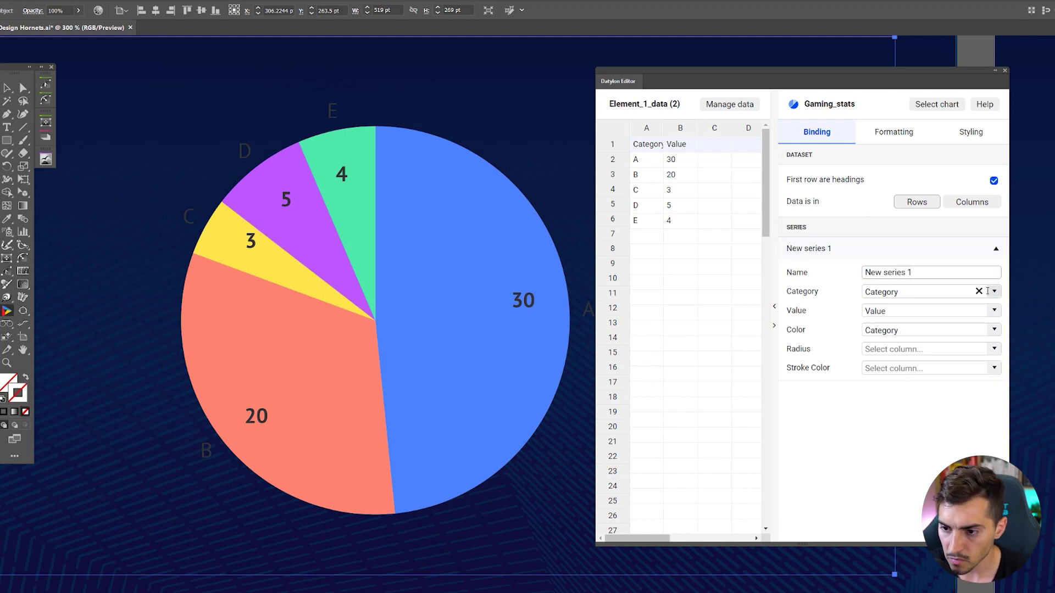
{"action": "left_click", "coordinate": [992, 292]}
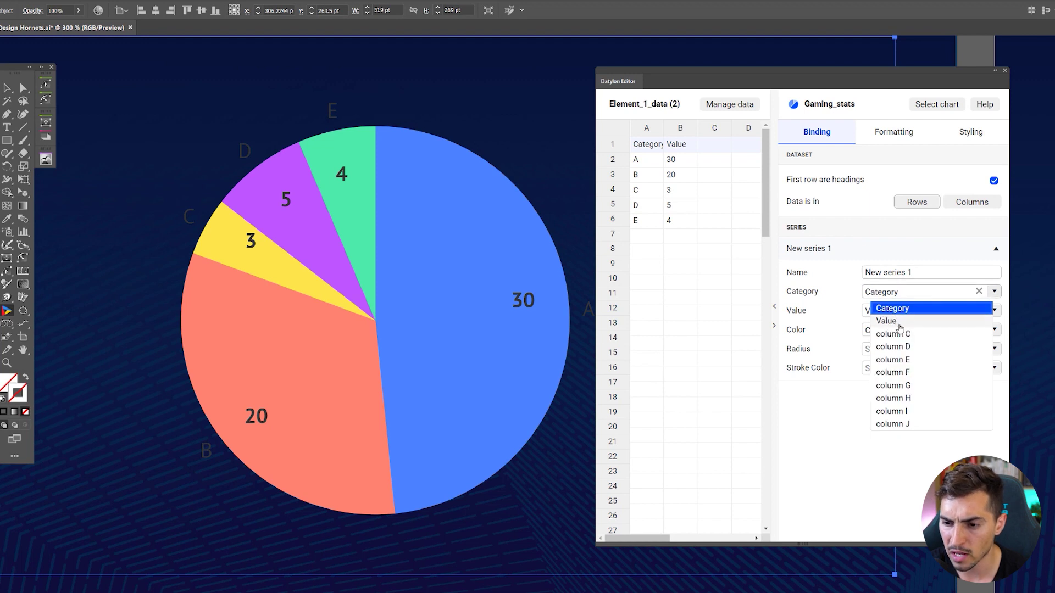
{"action": "left_click", "coordinate": [860, 295]}
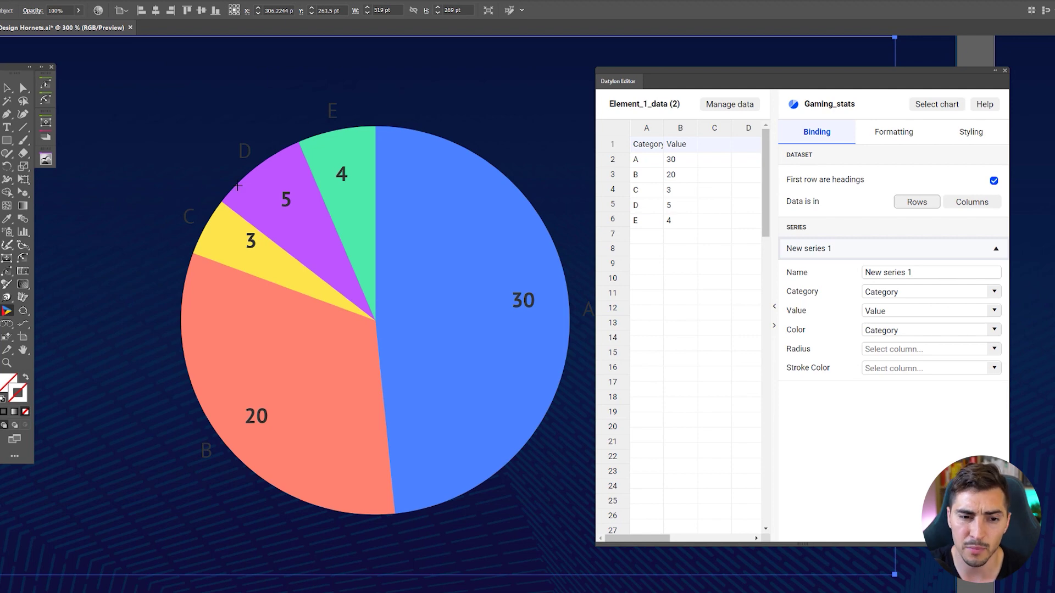
{"action": "scroll", "coordinate": [237, 187], "scroll_direction": "down", "scroll_amount": 3}
{"action": "scroll", "coordinate": [388, 274], "scroll_direction": "up", "scroll_amount": 3}
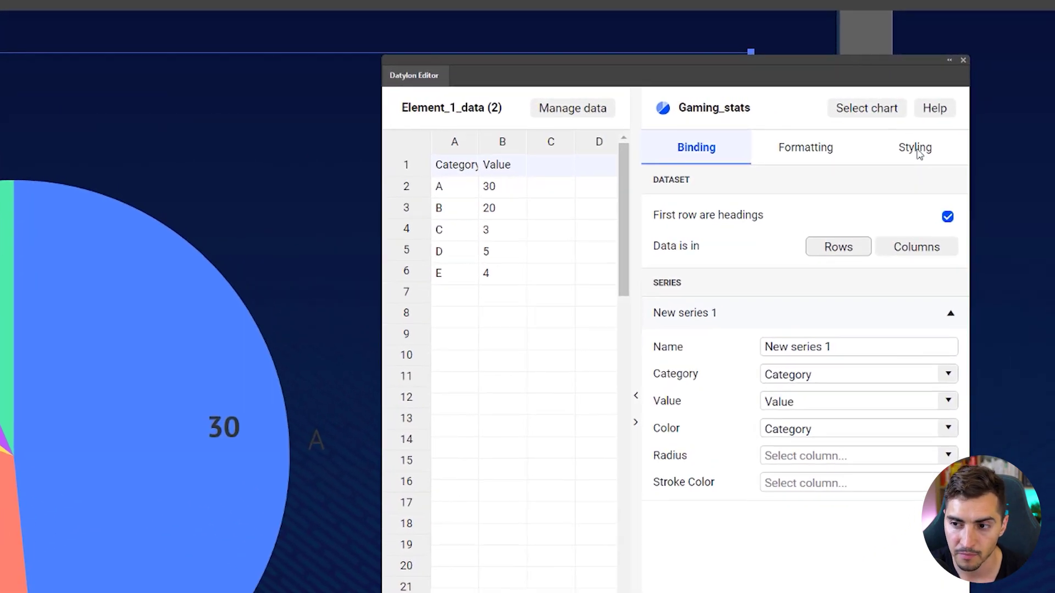
- In Styling > Position And Size, set Plot Area Spacing to 50
{"action": "left_click", "coordinate": [928, 147]}
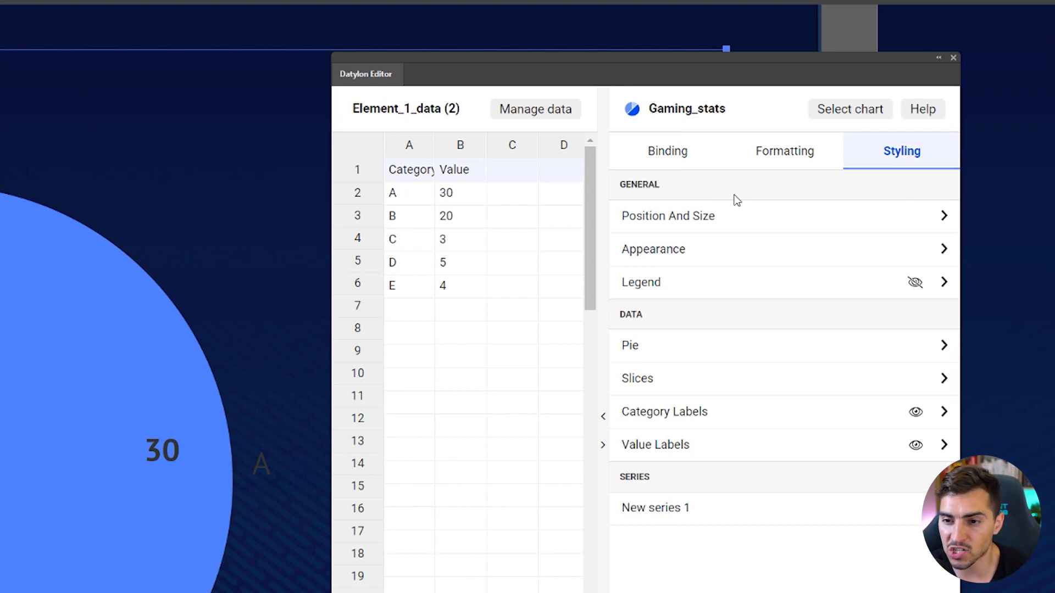
{"action": "left_click", "coordinate": [804, 215]}
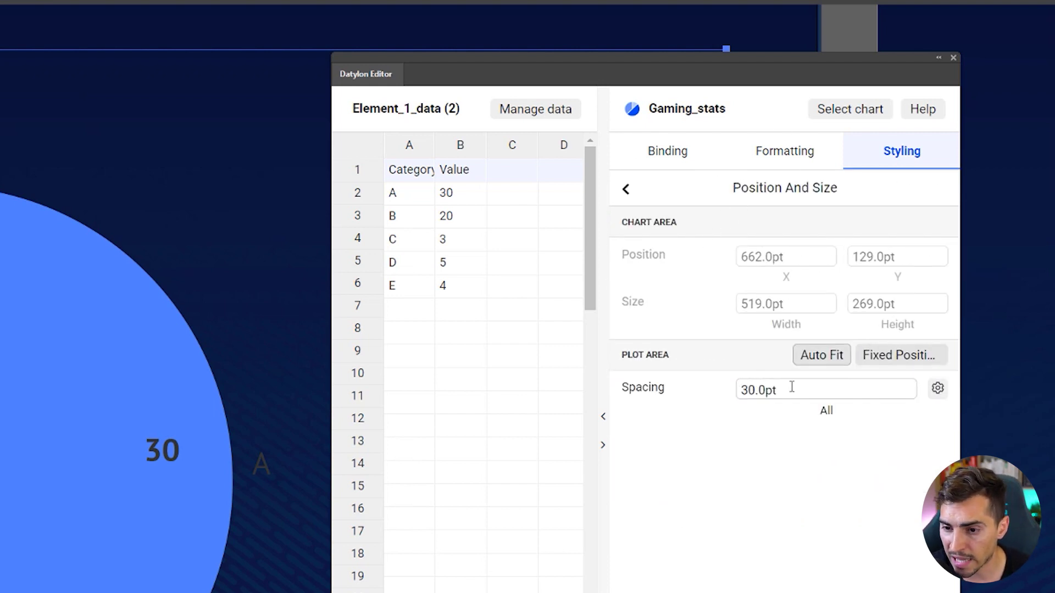
{"action": "left_click_drag", "start_coordinate": [792, 388], "coordinate": [678, 391]}
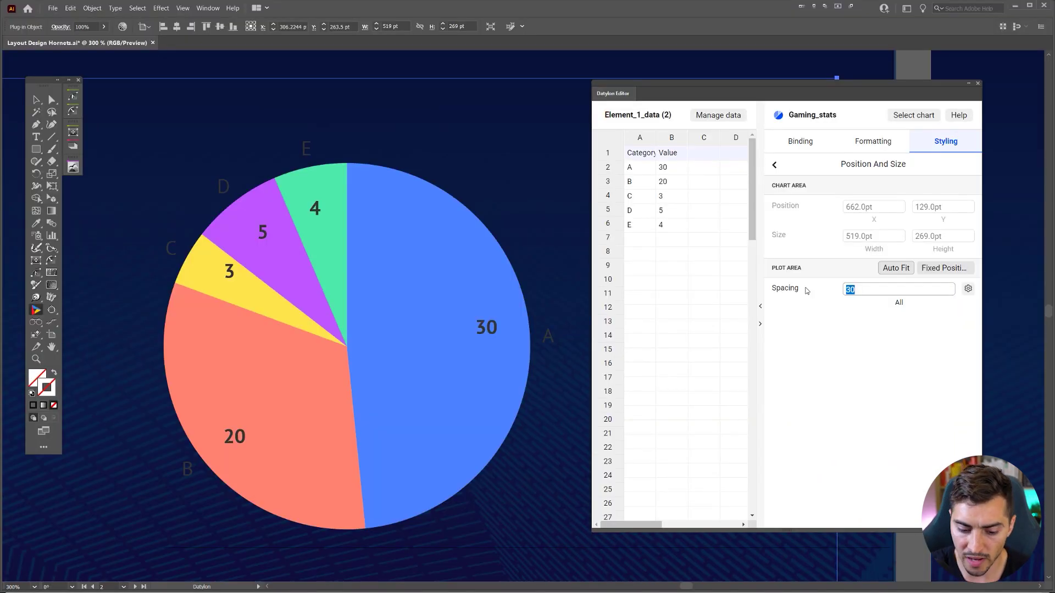
{"action": "type", "text": "50"}
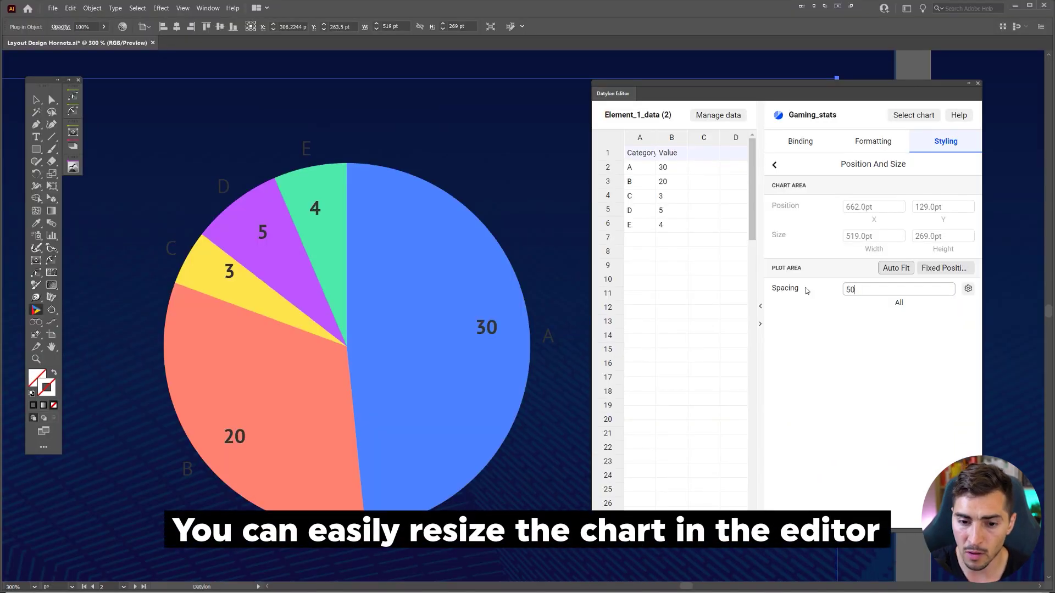
{"action": "key", "text": "Return"}
- Try a spacing of 100, then settle on 25 pt and return to the styling sections
{"action": "scroll", "coordinate": [357, 373], "scroll_direction": "down", "scroll_amount": 1}
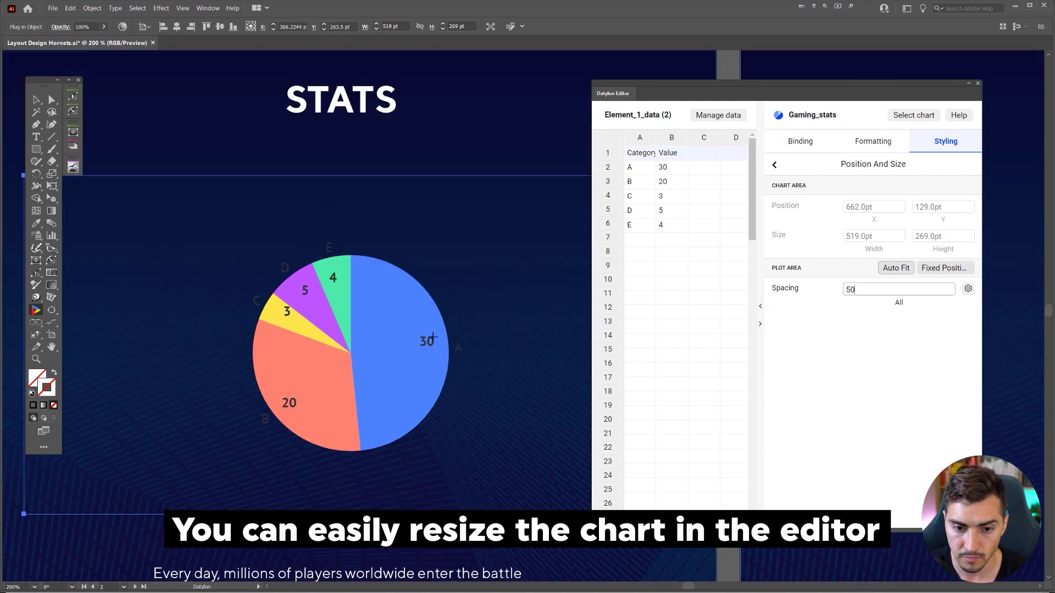
{"action": "scroll", "coordinate": [385, 337], "scroll_direction": "down", "scroll_amount": 2}
{"action": "scroll", "coordinate": [385, 337], "scroll_direction": "up", "scroll_amount": 1}
{"action": "left_click_drag", "start_coordinate": [873, 291], "coordinate": [813, 293]}
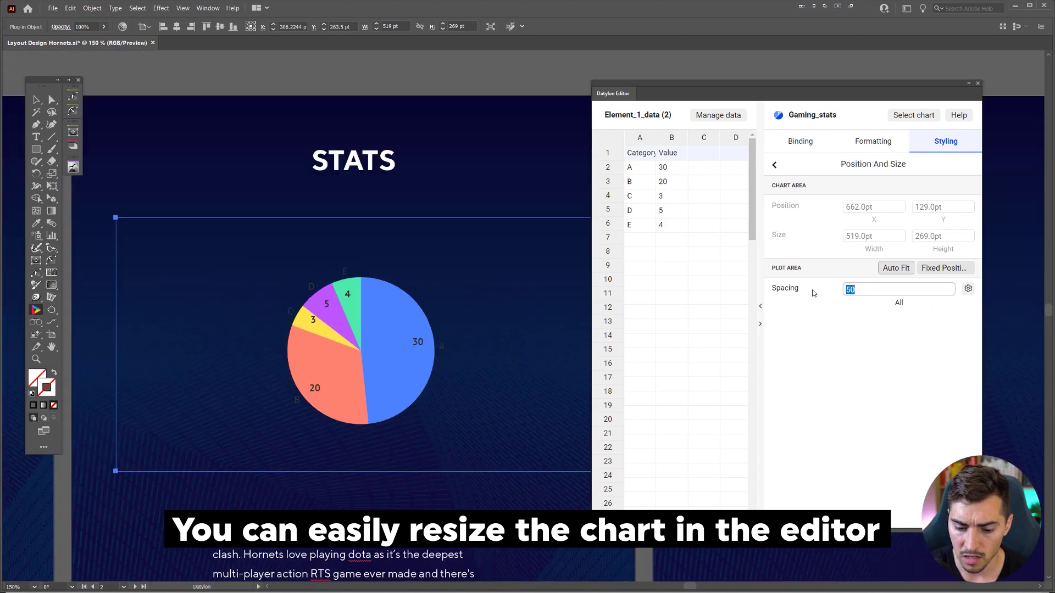
{"action": "type", "text": "100"}
{"action": "key", "text": "Return"}
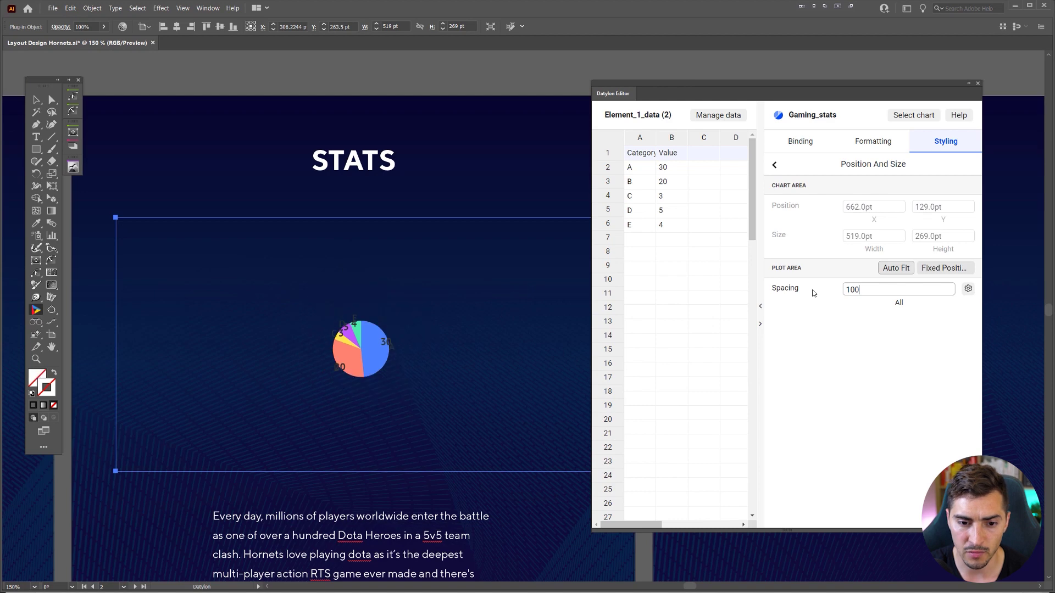
{"action": "left_click_drag", "start_coordinate": [875, 290], "coordinate": [830, 292]}
{"action": "type", "text": "25"}
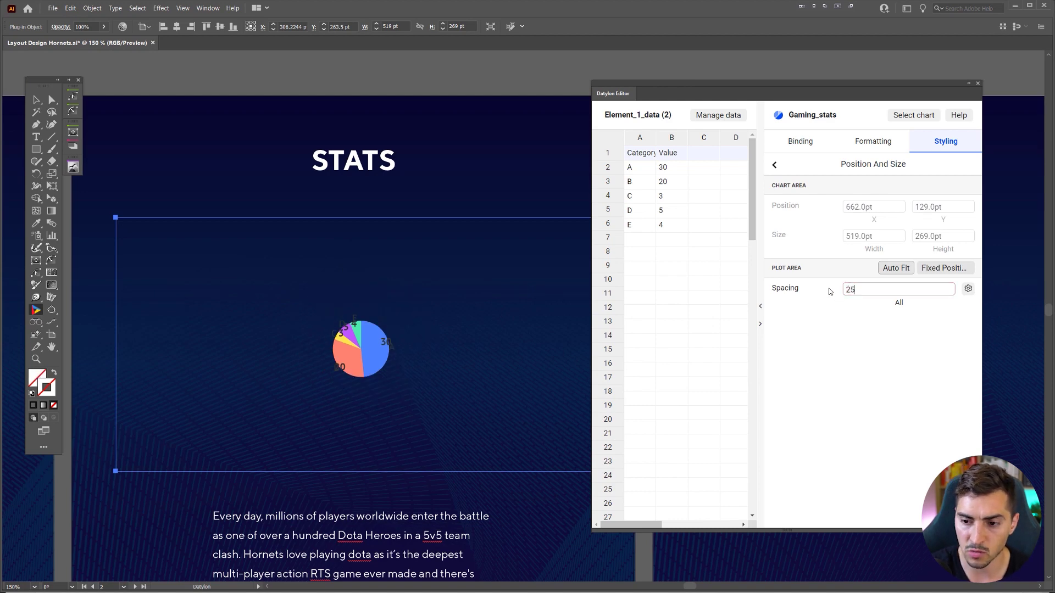
{"action": "key", "text": "Return"}
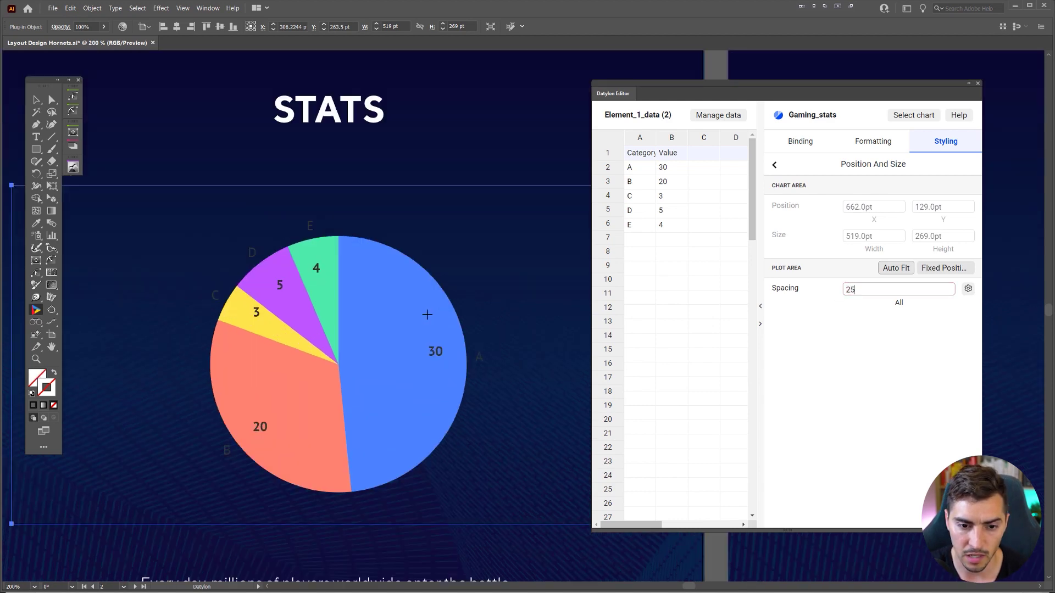
{"action": "scroll", "coordinate": [430, 311], "scroll_direction": "up", "scroll_amount": 1}
{"action": "left_click_drag", "start_coordinate": [439, 279], "coordinate": [450, 262]}
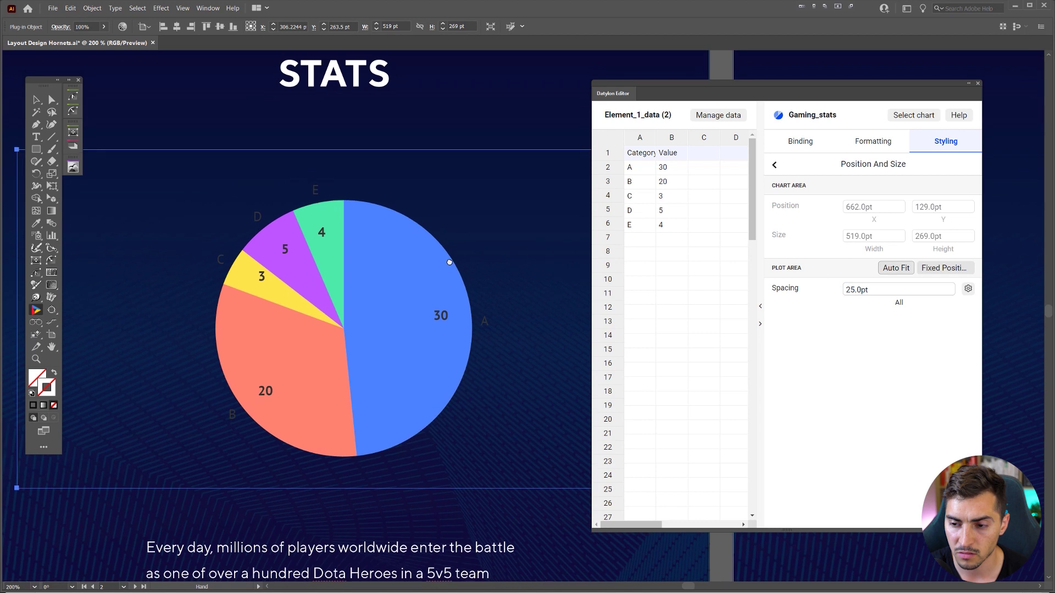
{"action": "left_click", "coordinate": [773, 165]}
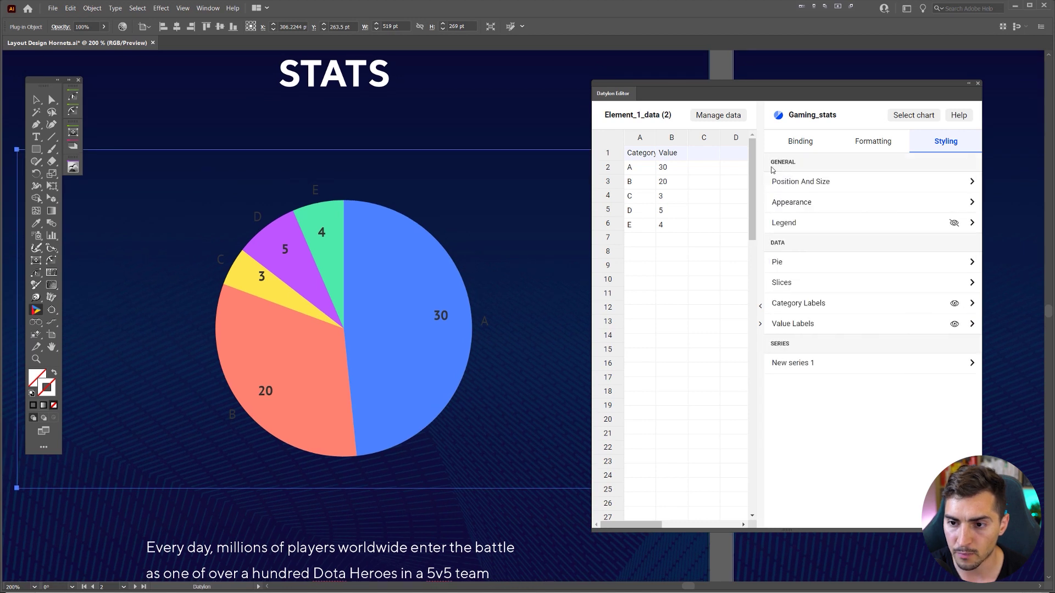
{"action": "left_click", "coordinate": [795, 208]}
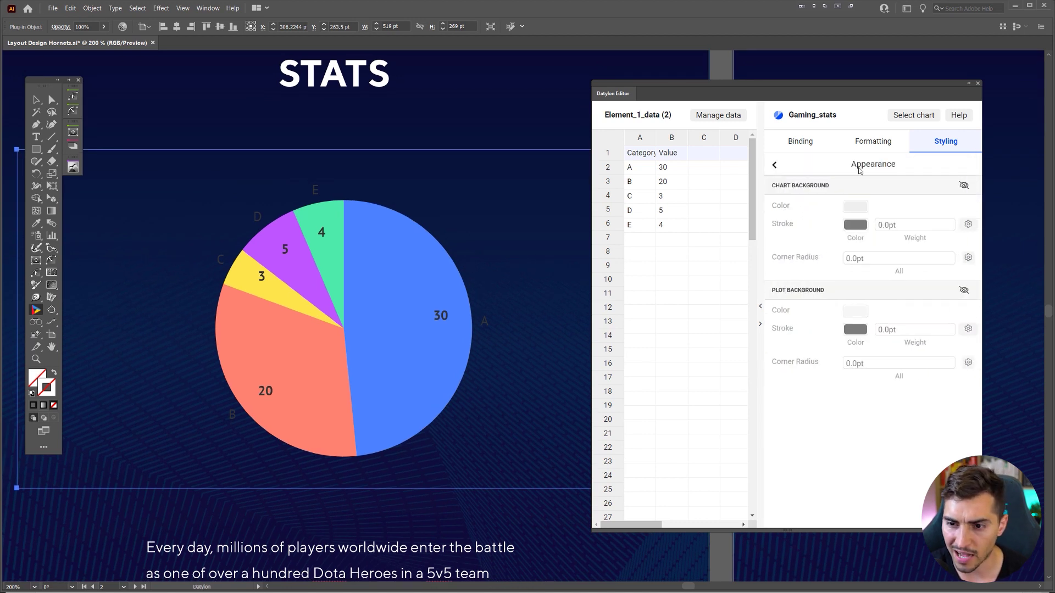
{"action": "left_click", "coordinate": [963, 187]}
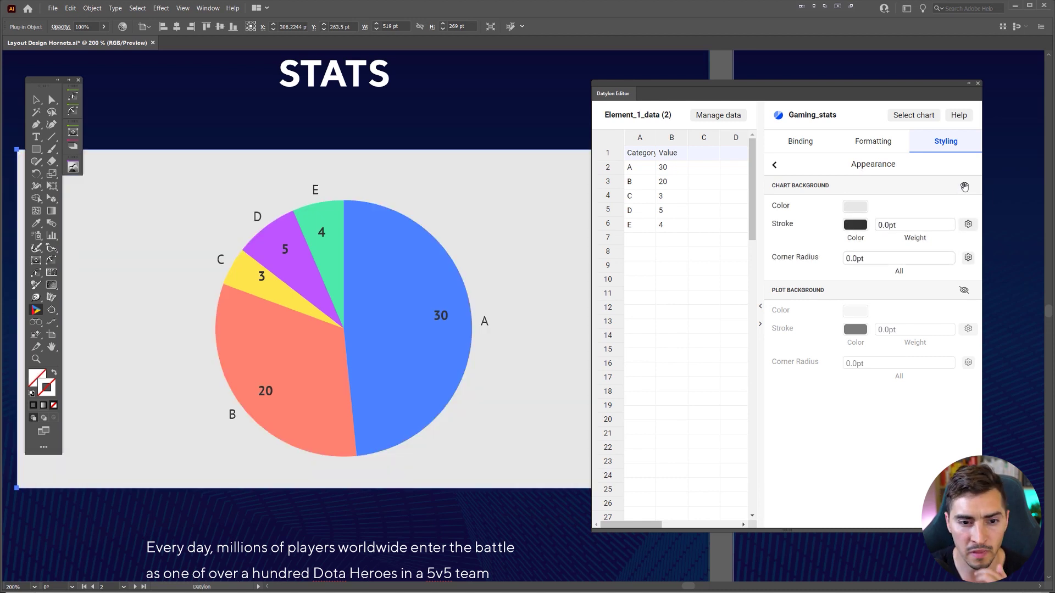
{"action": "left_click", "coordinate": [965, 187]}
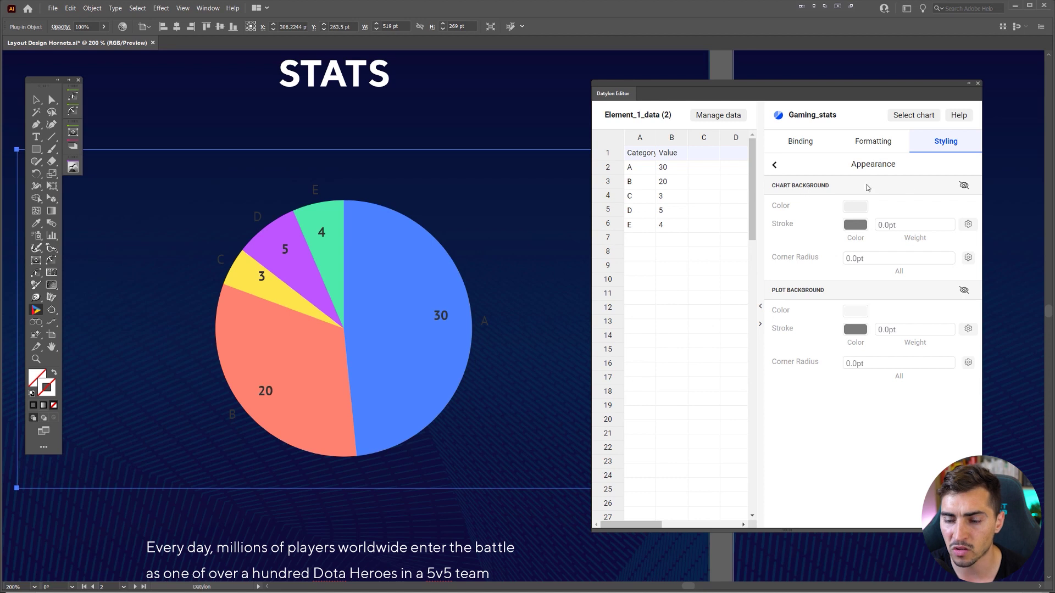
{"action": "left_click", "coordinate": [965, 187]}
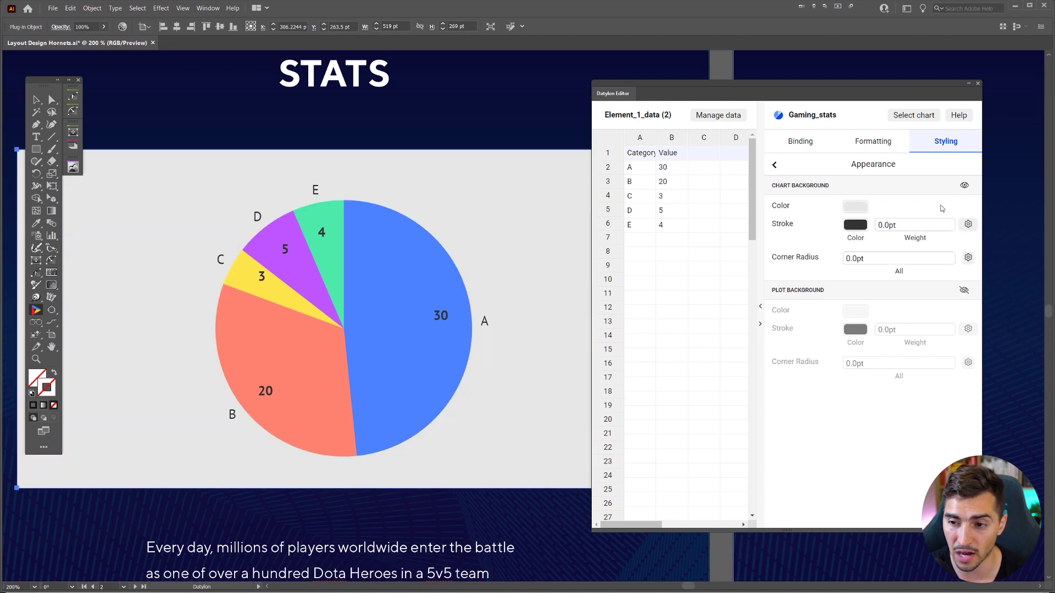
{"action": "left_click", "coordinate": [964, 188]}
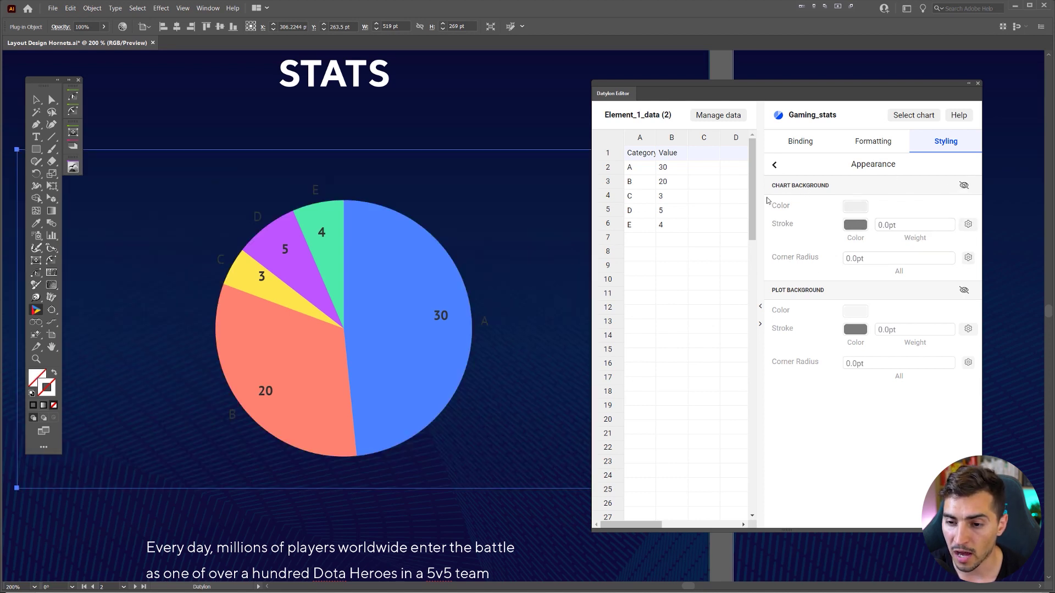
{"action": "left_click", "coordinate": [964, 290]}
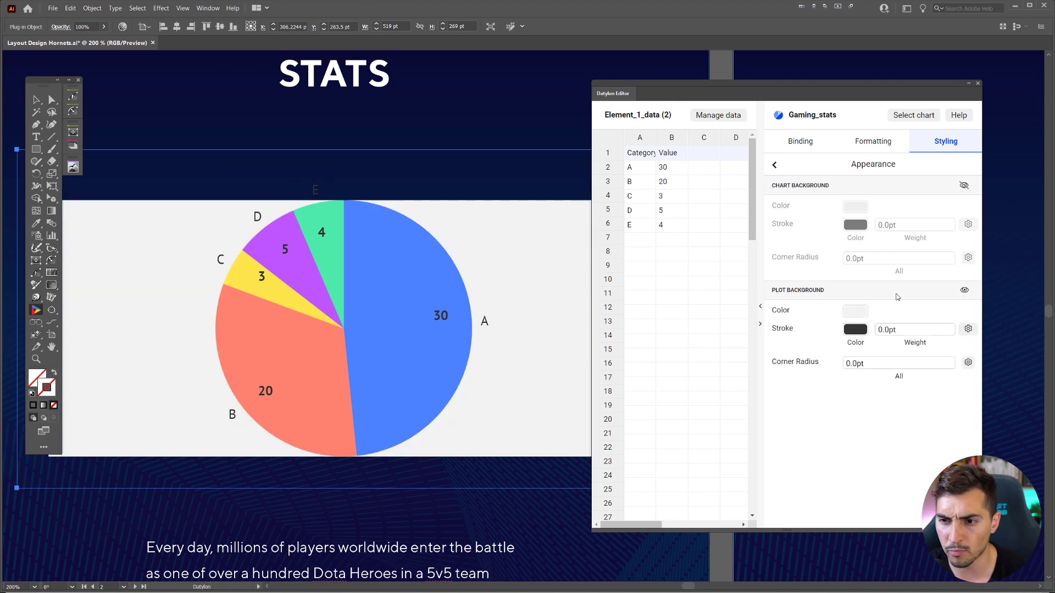
{"action": "left_click", "coordinate": [964, 292]}
{"action": "left_click", "coordinate": [775, 165]}
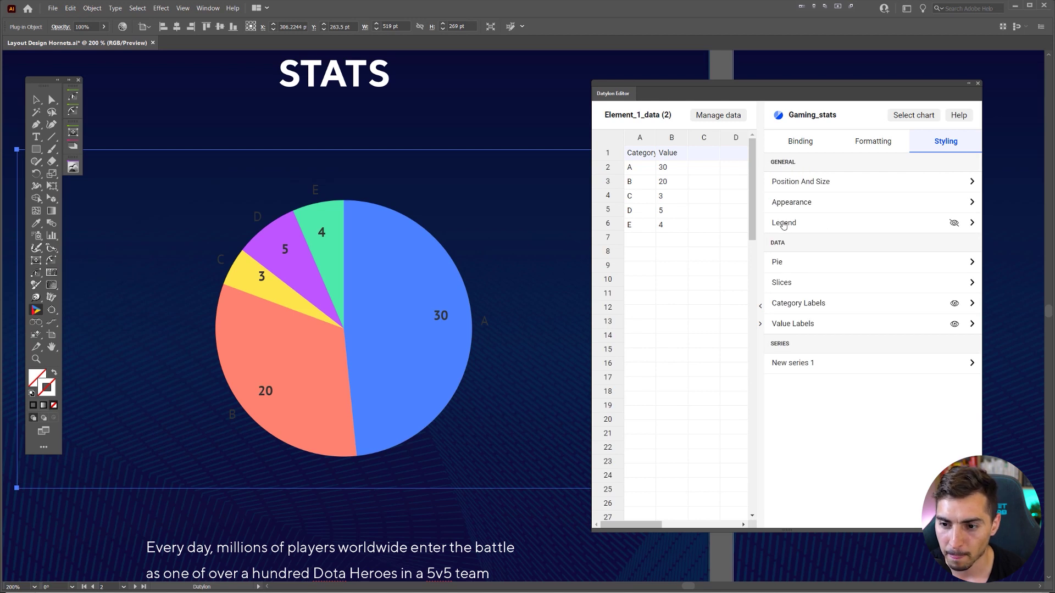
{"action": "left_click", "coordinate": [784, 223]}
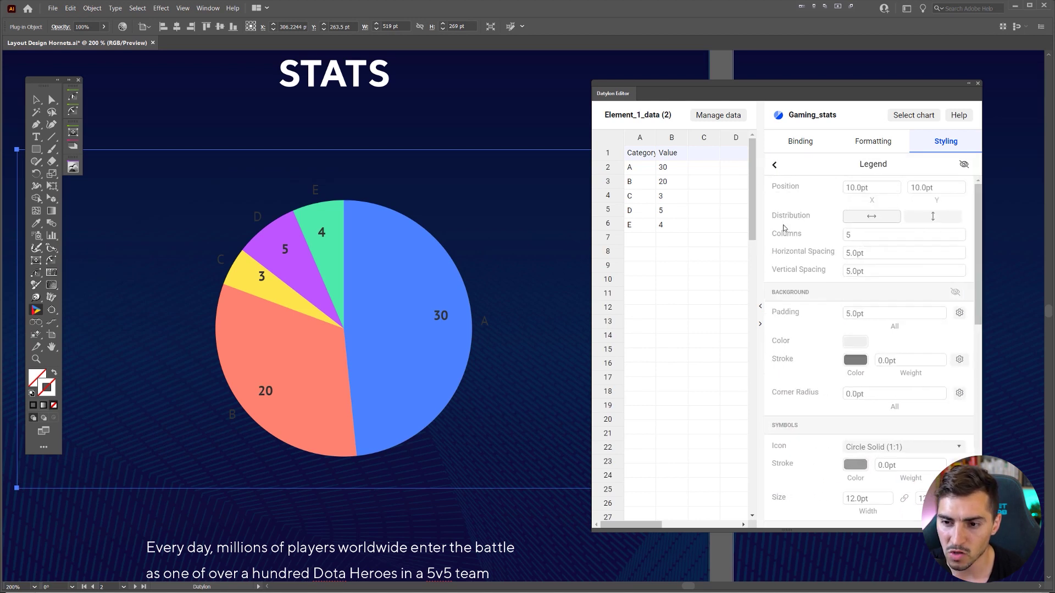
{"action": "left_click", "coordinate": [963, 165]}
{"action": "key", "text": "ctrl+minus"}
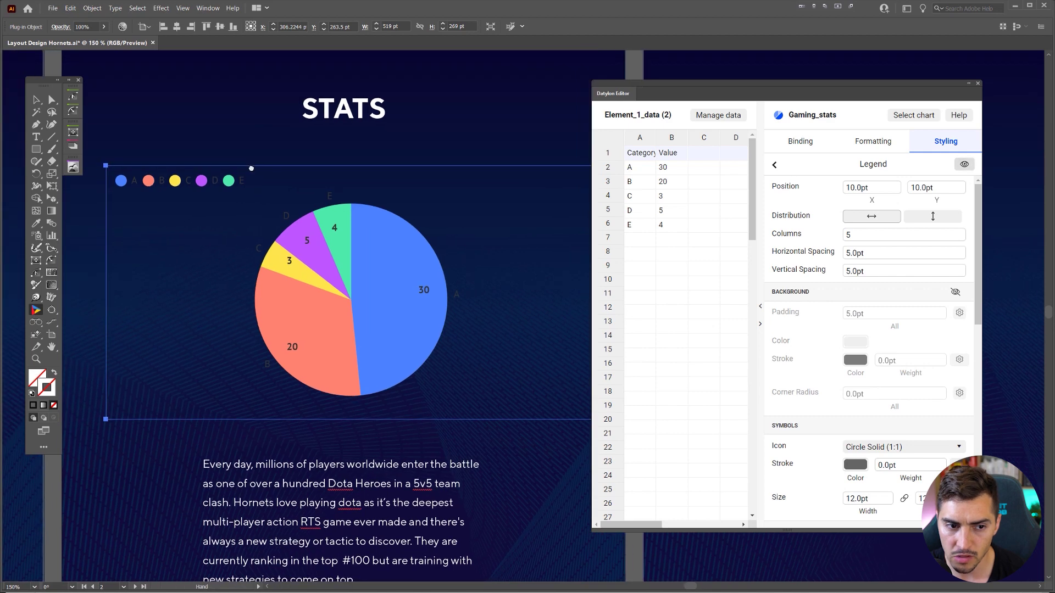
{"action": "key", "text": "Tab"}
{"action": "key", "text": "ctrl+plus"}
{"action": "key", "text": "ctrl+plus"}
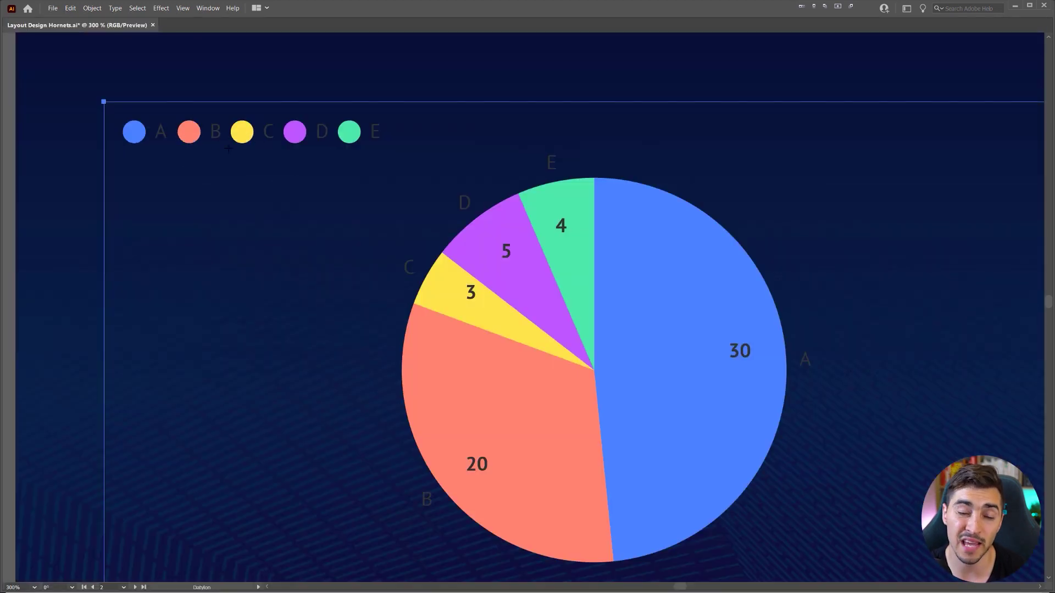
{"action": "scroll", "coordinate": [248, 133], "scroll_direction": "up", "scroll_amount": 2}
{"action": "scroll", "coordinate": [253, 137], "scroll_direction": "down", "scroll_amount": 4}
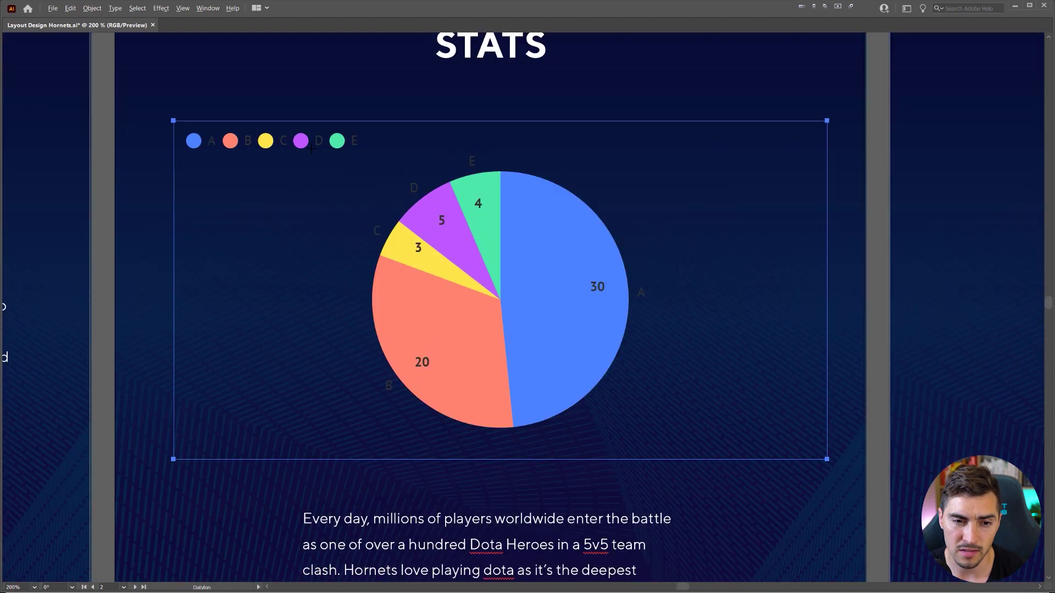
{"action": "key", "text": "Tab"}
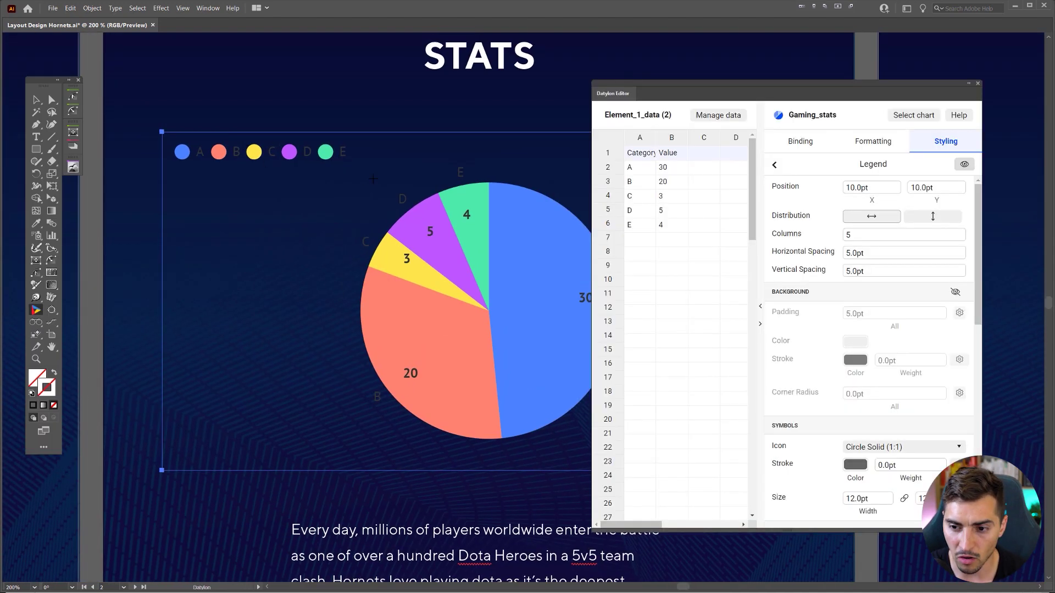
{"action": "left_click_drag", "start_coordinate": [774, 83], "coordinate": [814, 89]}
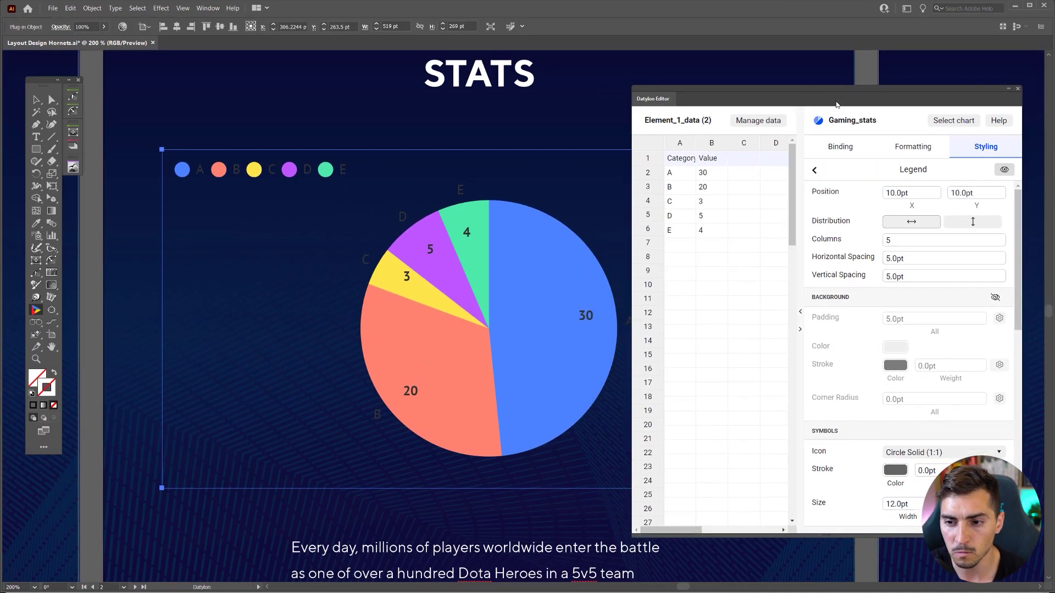
{"action": "scroll", "coordinate": [896, 259], "scroll_direction": "down", "scroll_amount": 4}
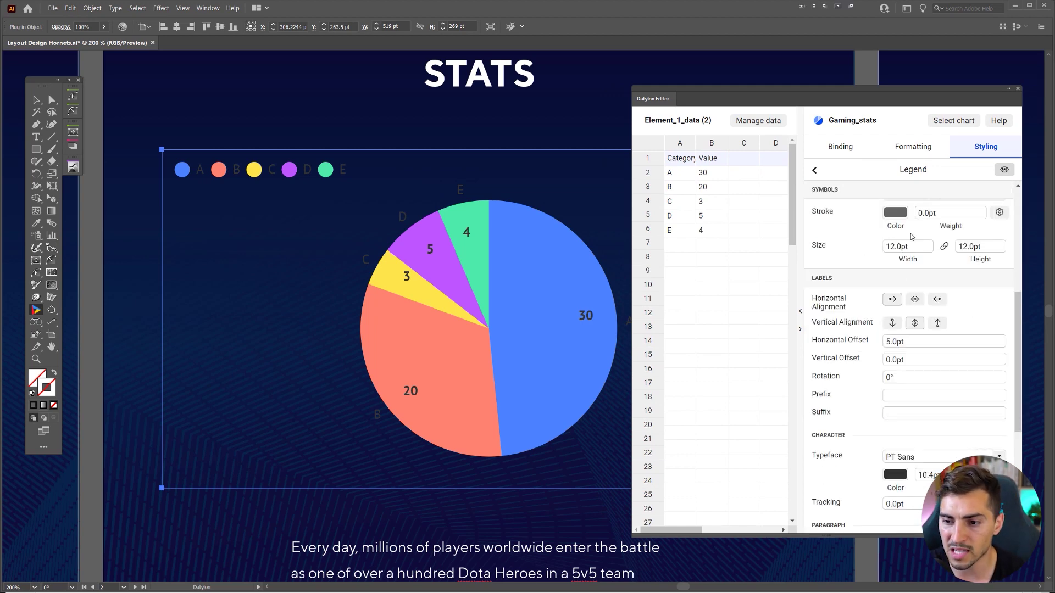
{"action": "scroll", "coordinate": [911, 236], "scroll_direction": "down", "scroll_amount": 3}
{"action": "scroll", "coordinate": [915, 261], "scroll_direction": "up", "scroll_amount": 2}
{"action": "scroll", "coordinate": [853, 281], "scroll_direction": "down", "scroll_amount": 3}
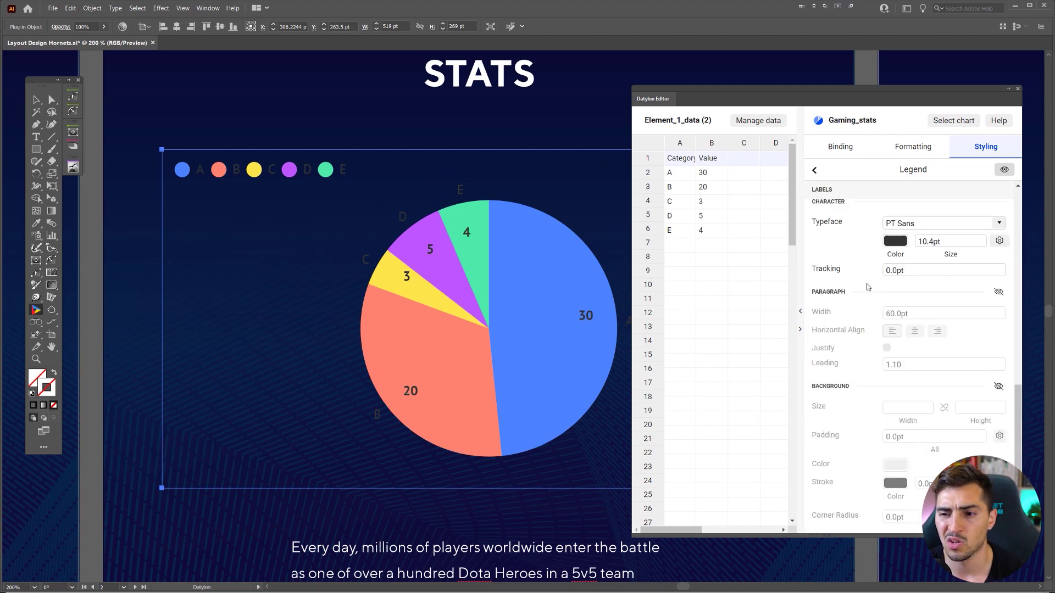
{"action": "scroll", "coordinate": [867, 287], "scroll_direction": "up", "scroll_amount": 7}
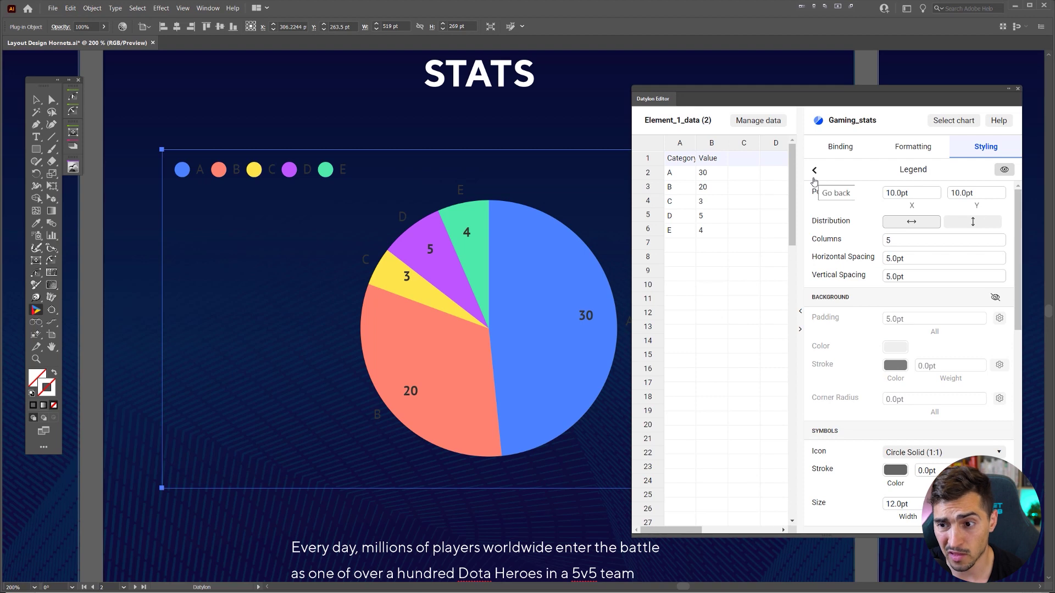
{"action": "left_click", "coordinate": [1006, 172]}
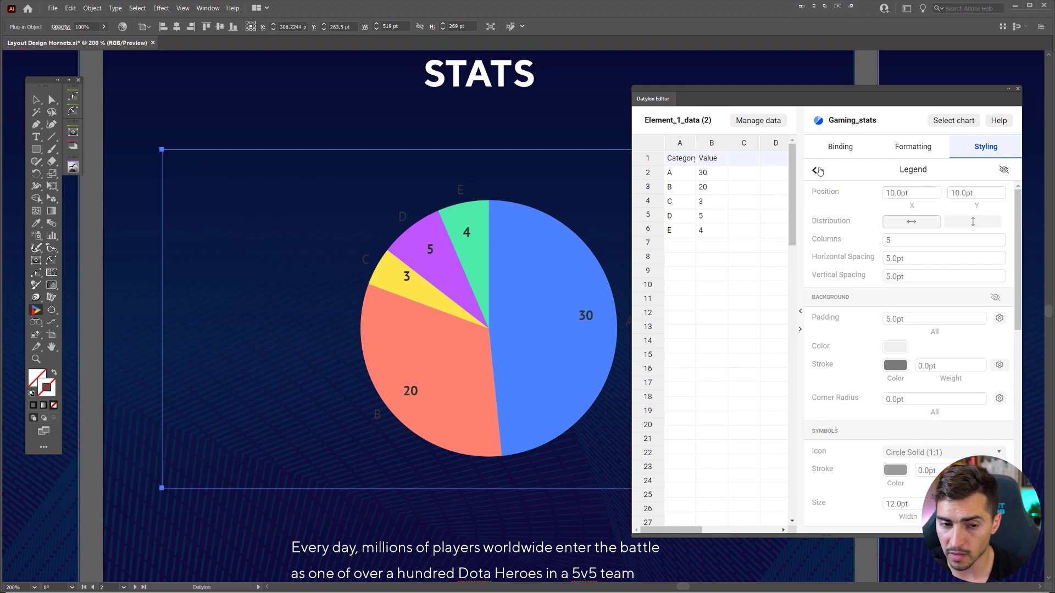
{"action": "left_click", "coordinate": [814, 170]}
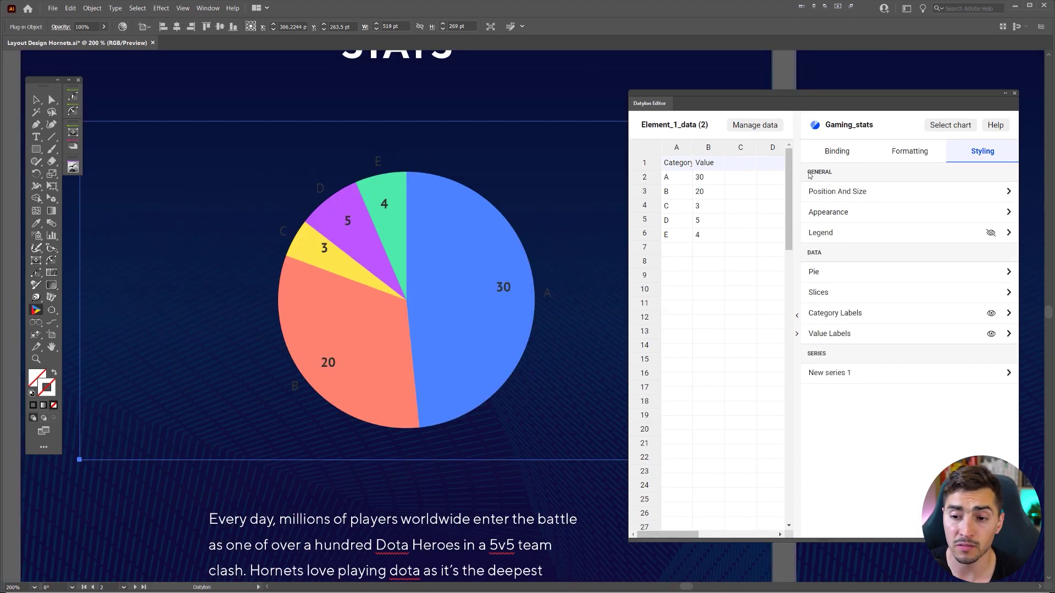
- Open the slices' fill colour choices and move the Datylon Editor aside
{"action": "left_click", "coordinate": [821, 293]}
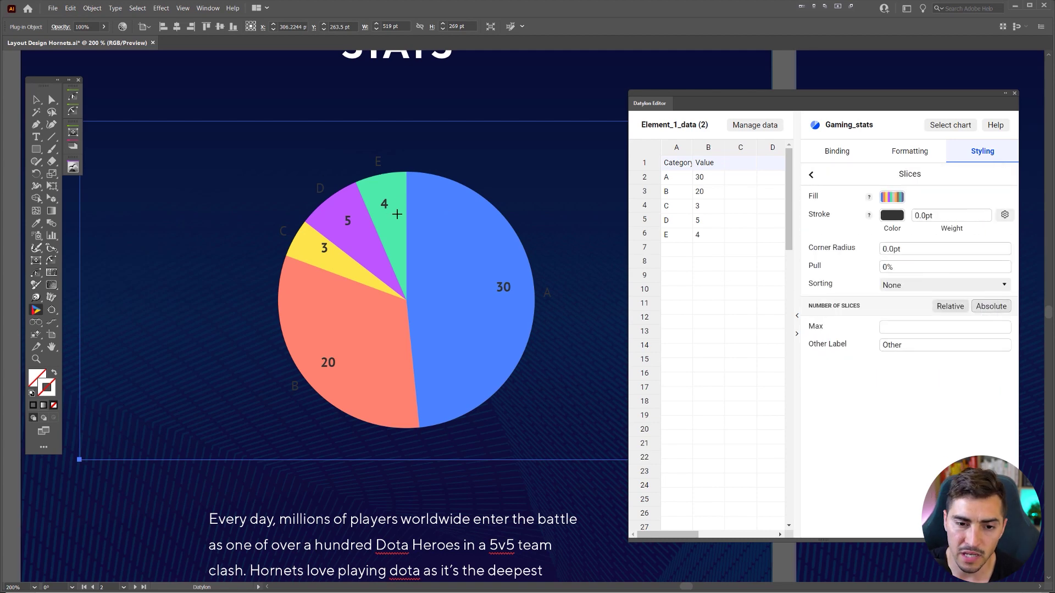
{"action": "scroll", "coordinate": [398, 217], "scroll_direction": "up", "scroll_amount": 2}
{"action": "scroll", "coordinate": [349, 163], "scroll_direction": "down", "scroll_amount": 1}
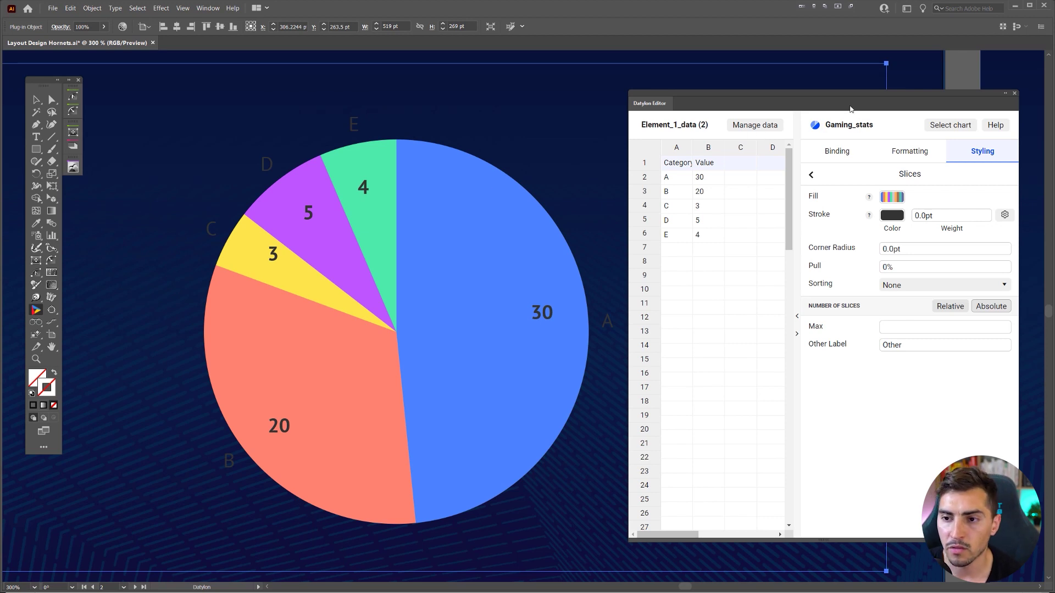
{"action": "left_click", "coordinate": [887, 199]}
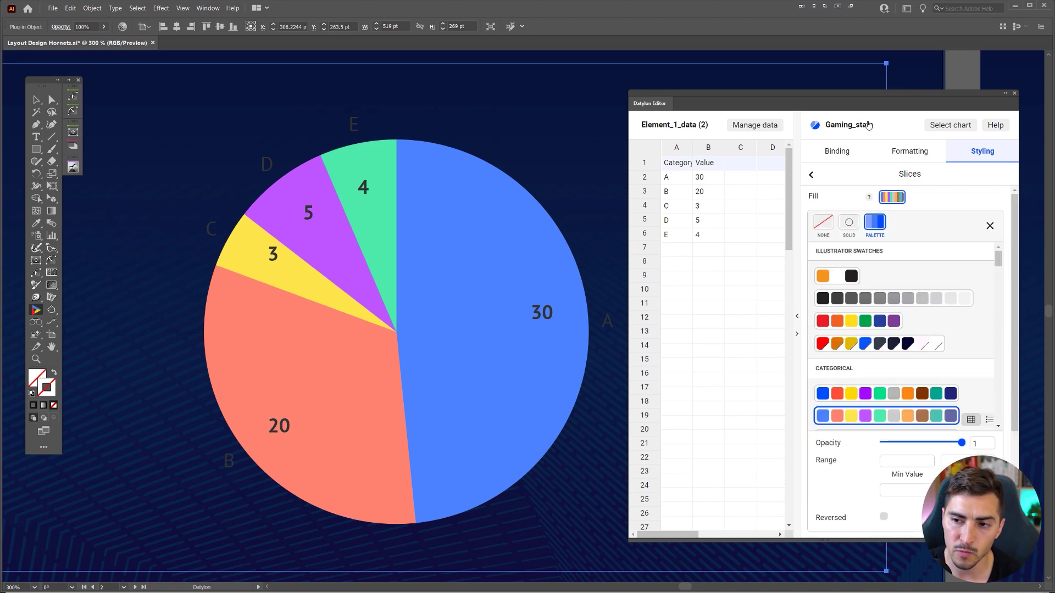
{"action": "left_click_drag", "start_coordinate": [822, 97], "coordinate": [821, 85]}
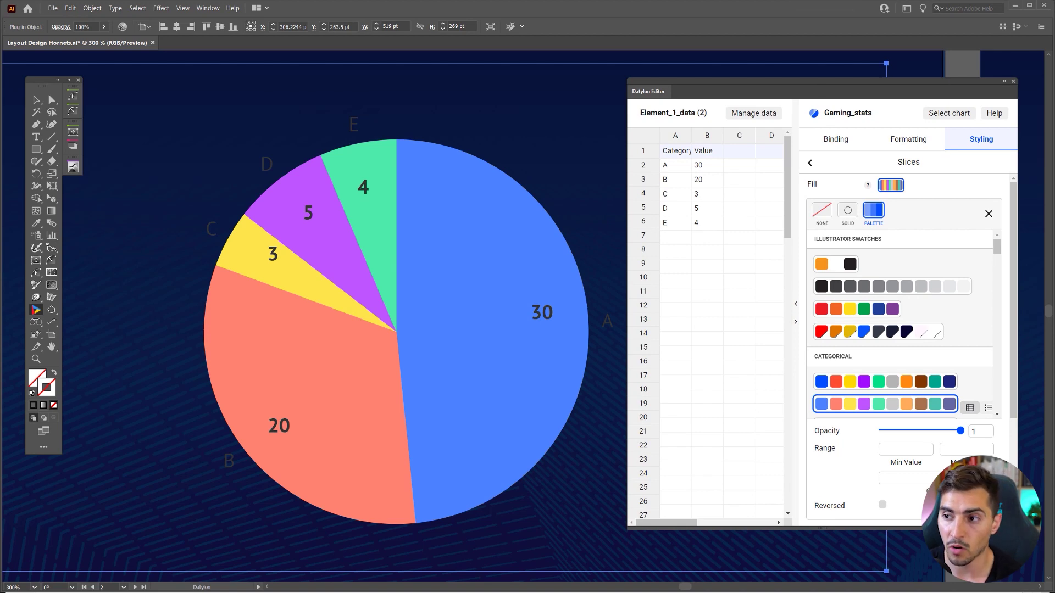
{"action": "left_click_drag", "start_coordinate": [906, 91], "coordinate": [536, 95]}
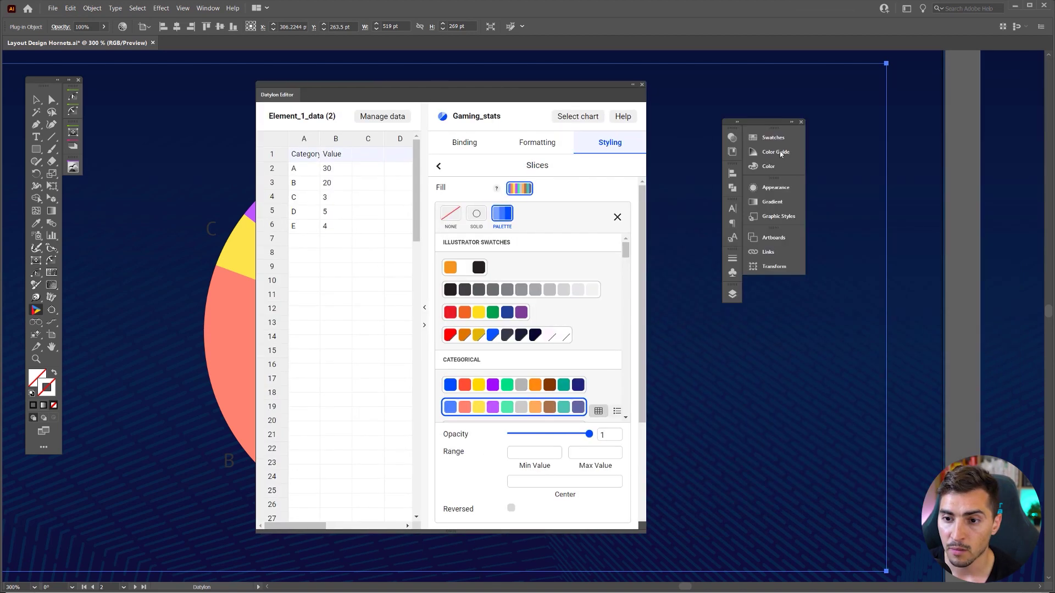
- Load the User Defined MDC swatch library and add its colour and grey groups to the swatches
{"action": "left_click", "coordinate": [772, 138]}
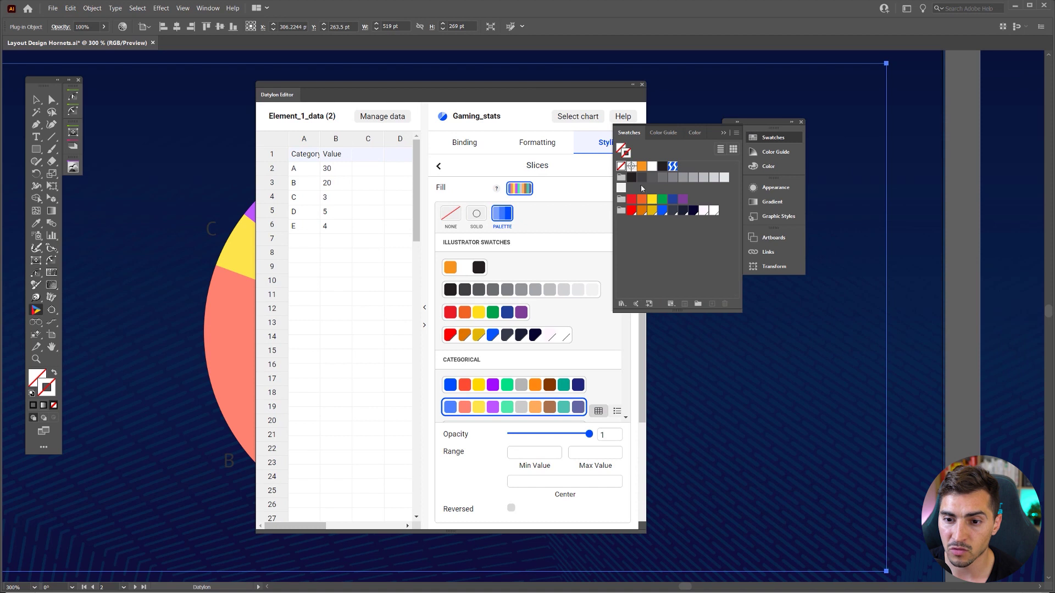
{"action": "left_click", "coordinate": [738, 134]}
{"action": "mouse_move", "coordinate": [799, 313]}
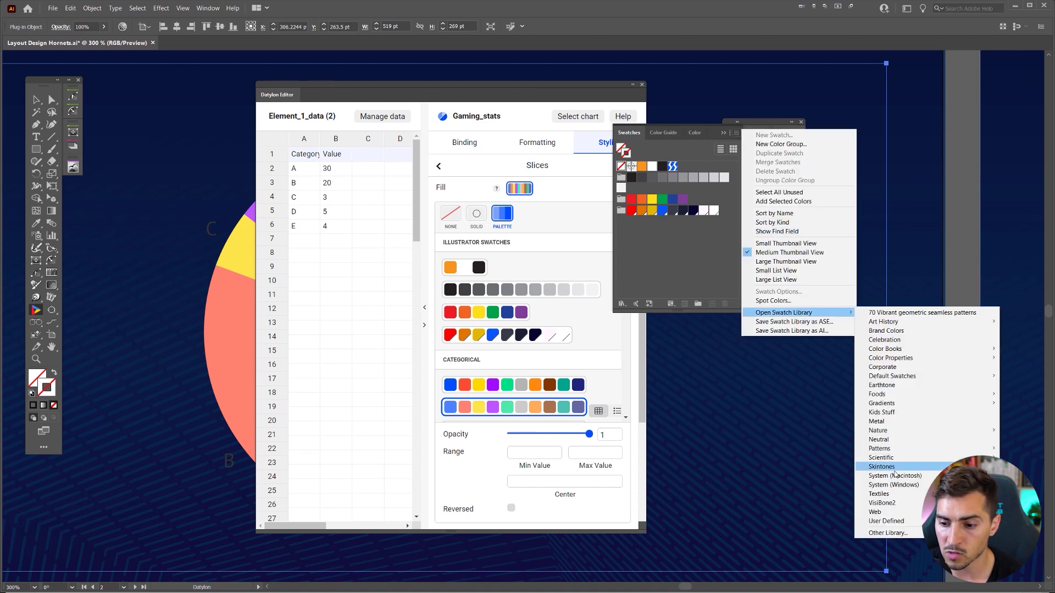
{"action": "mouse_move", "coordinate": [886, 521]}
{"action": "left_click", "coordinate": [1044, 521]}
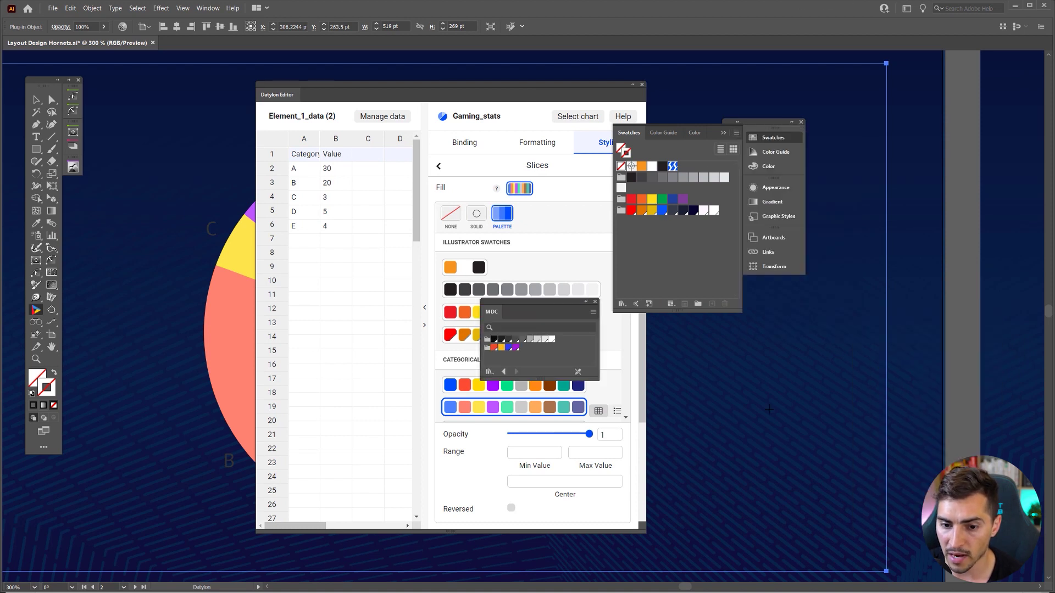
{"action": "left_click", "coordinate": [487, 348]}
{"action": "left_click", "coordinate": [487, 339]}
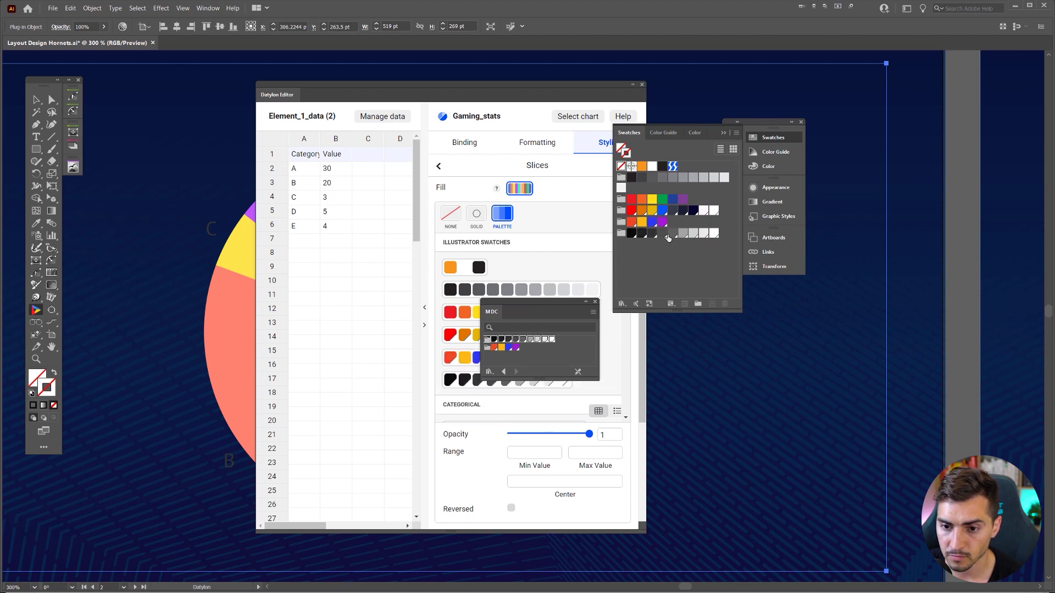
- Close the MDC library, redock the panels, and fill the slices with the orange-yellow-blue-purple swatch group
{"action": "left_click", "coordinate": [594, 301]}
{"action": "left_click_drag", "start_coordinate": [752, 122], "coordinate": [1041, 74]}
{"action": "left_click_drag", "start_coordinate": [450, 95], "coordinate": [789, 89]}
{"action": "scroll", "coordinate": [904, 319], "scroll_direction": "down", "scroll_amount": 3}
{"action": "scroll", "coordinate": [894, 301], "scroll_direction": "up", "scroll_amount": 2}
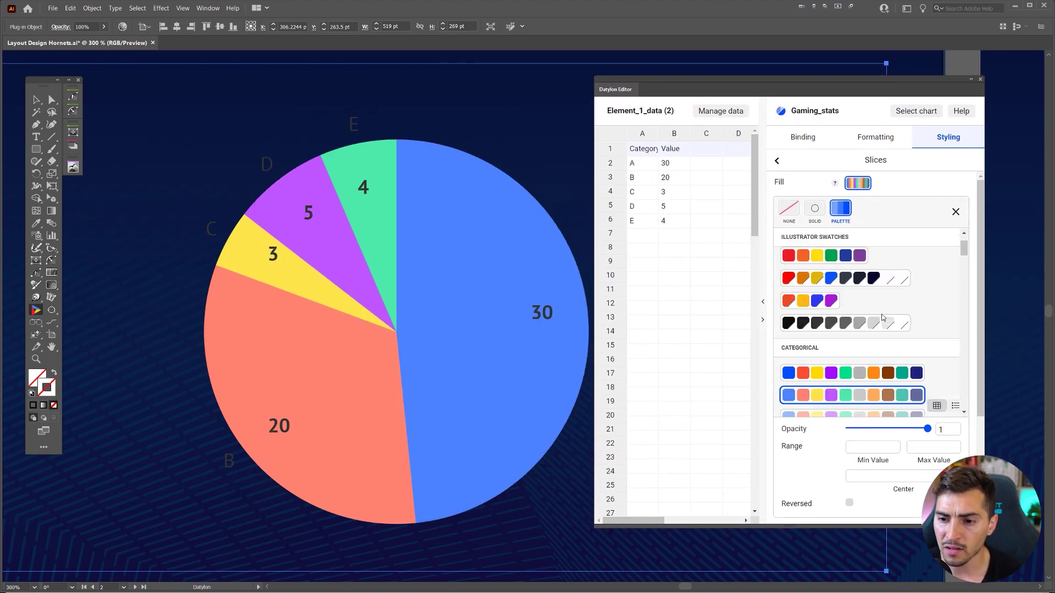
{"action": "scroll", "coordinate": [902, 322], "scroll_direction": "down", "scroll_amount": 2}
{"action": "scroll", "coordinate": [838, 289], "scroll_direction": "up", "scroll_amount": 2}
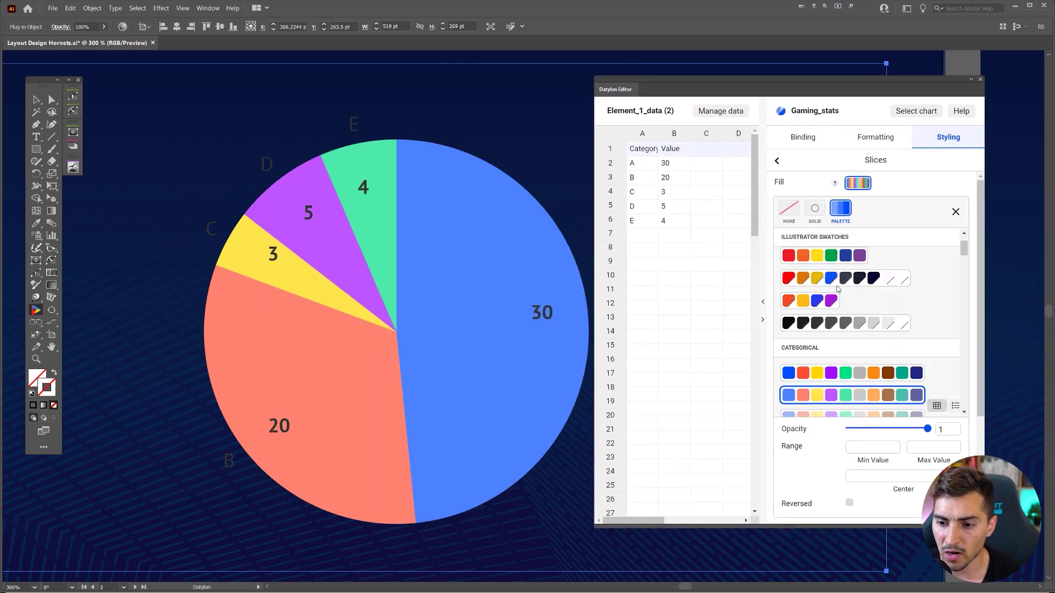
{"action": "left_click", "coordinate": [800, 303]}
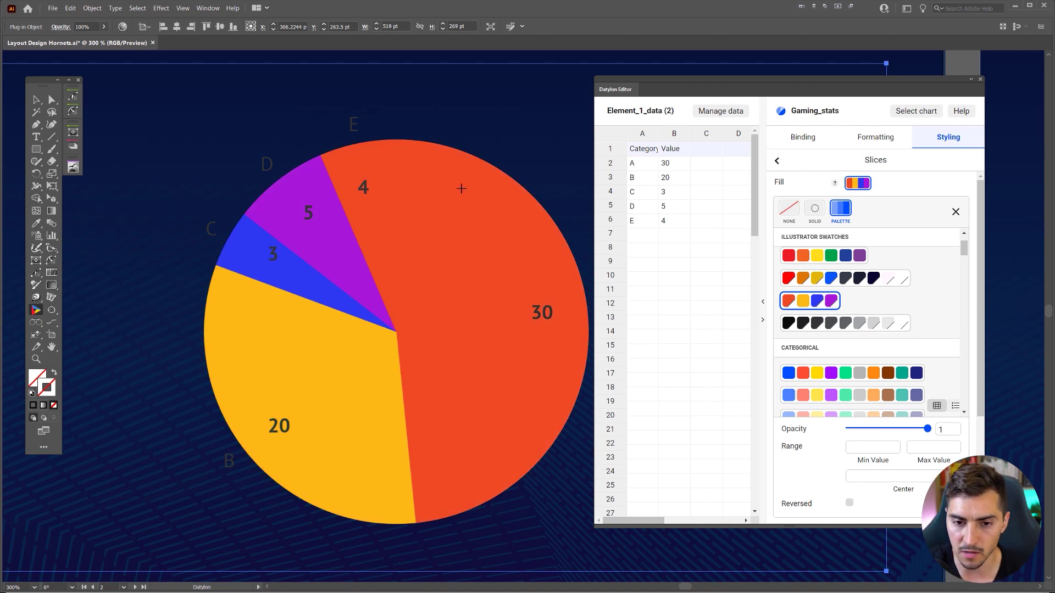
{"action": "scroll", "coordinate": [367, 175], "scroll_direction": "up", "scroll_amount": 1}
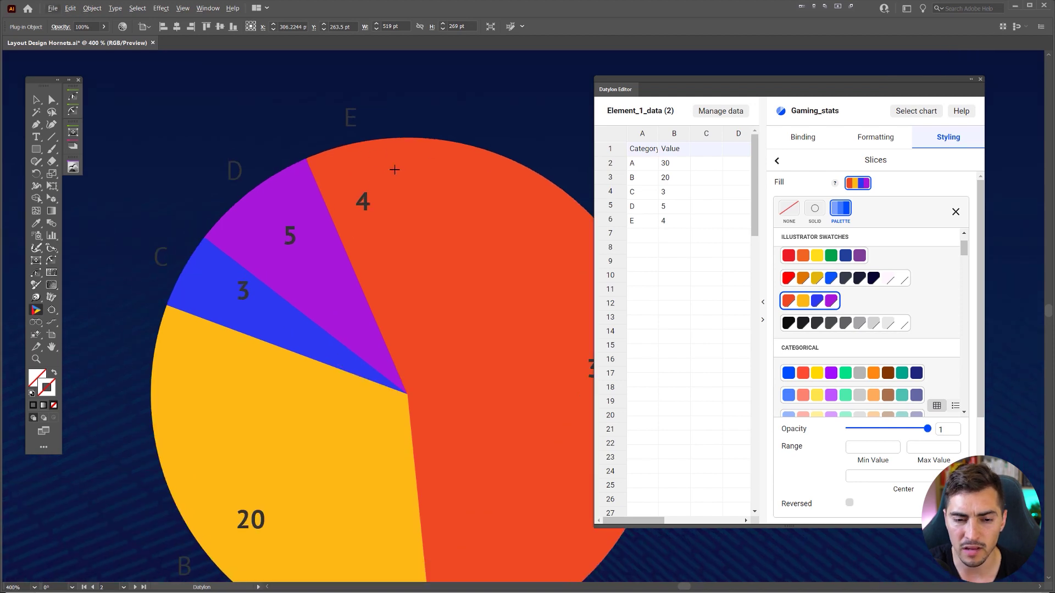
- Try the red-orange-yellow-blue-grey swatch group and several categorical palettes on the slices
{"action": "scroll", "coordinate": [395, 191], "scroll_direction": "up", "scroll_amount": 2}
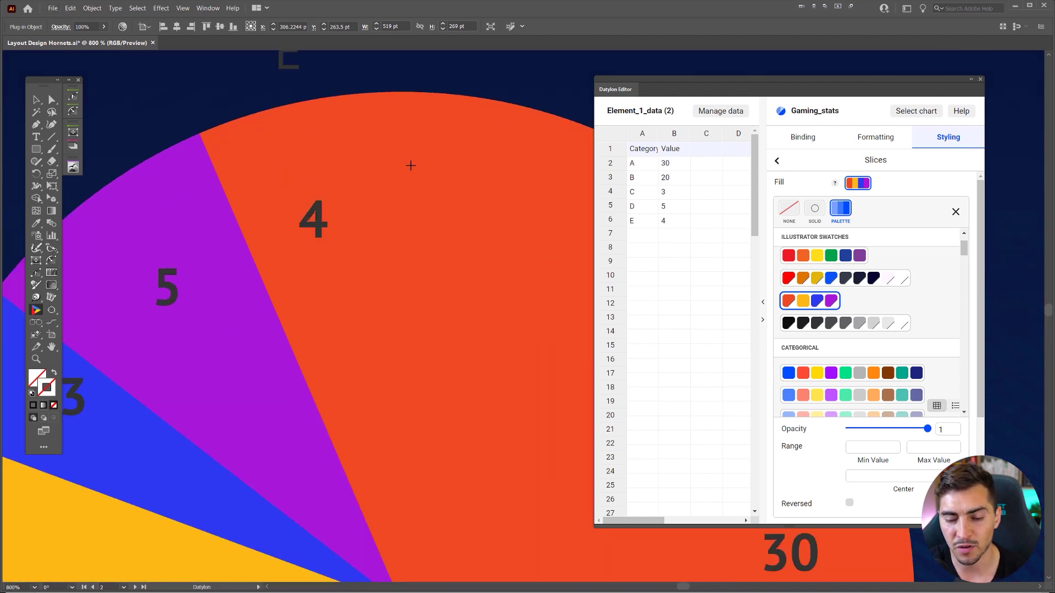
{"action": "scroll", "coordinate": [412, 165], "scroll_direction": "down", "scroll_amount": 3}
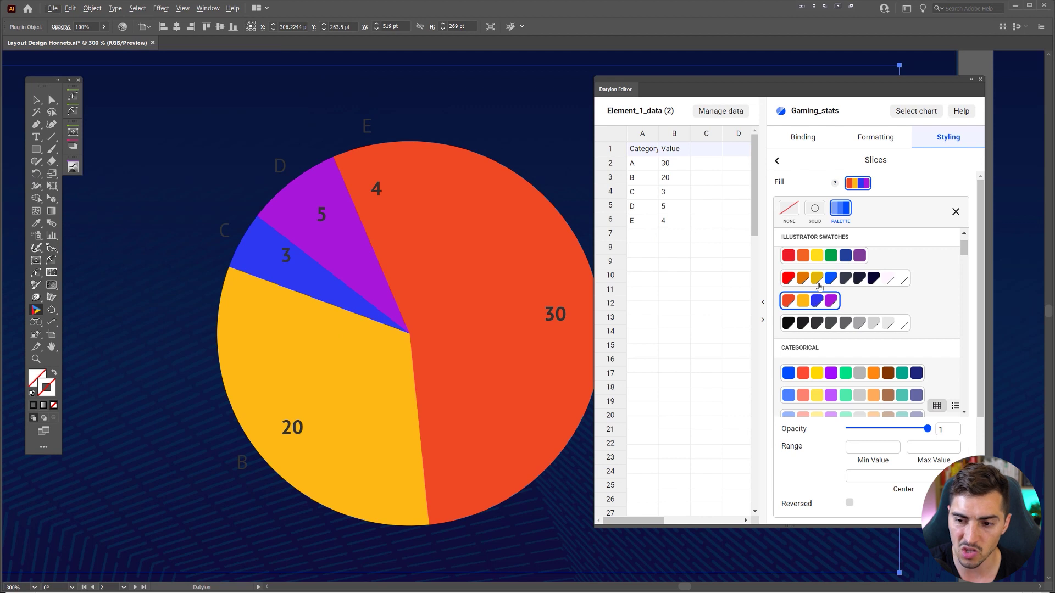
{"action": "left_click", "coordinate": [828, 281]}
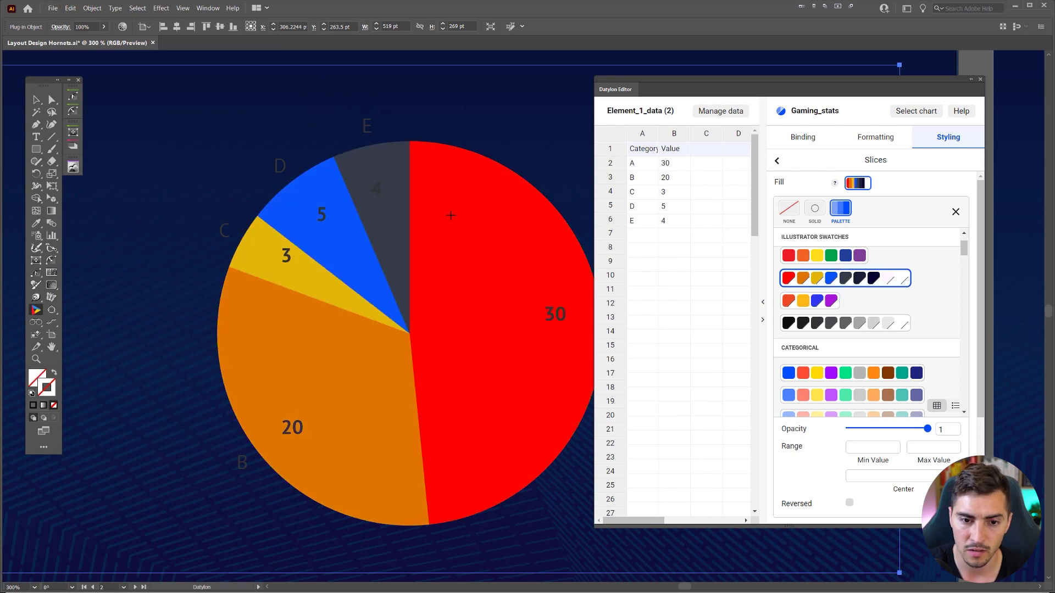
{"action": "scroll", "coordinate": [844, 269], "scroll_direction": "down", "scroll_amount": 1}
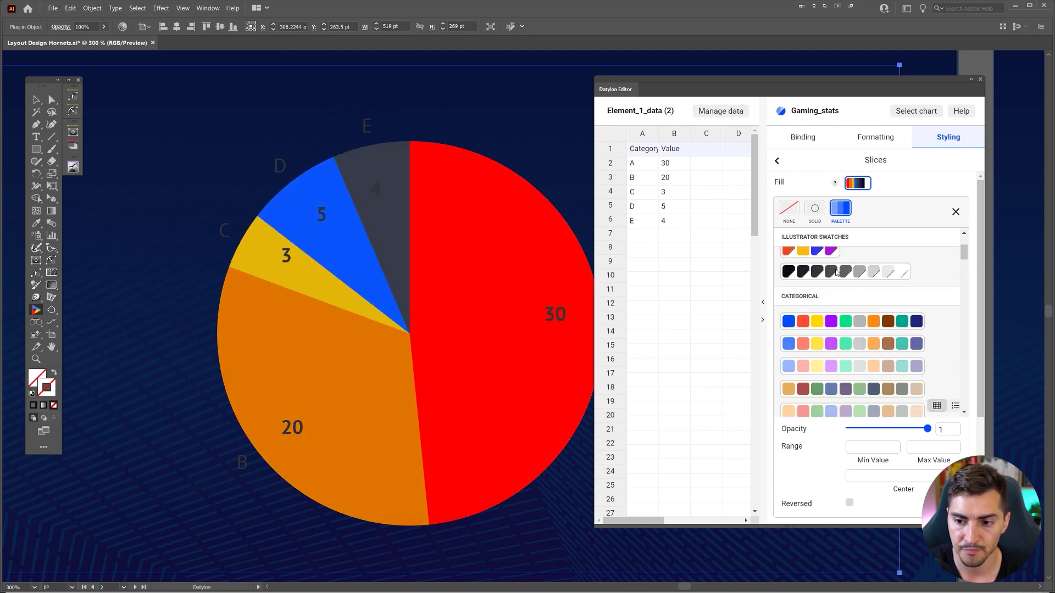
{"action": "left_click", "coordinate": [828, 323]}
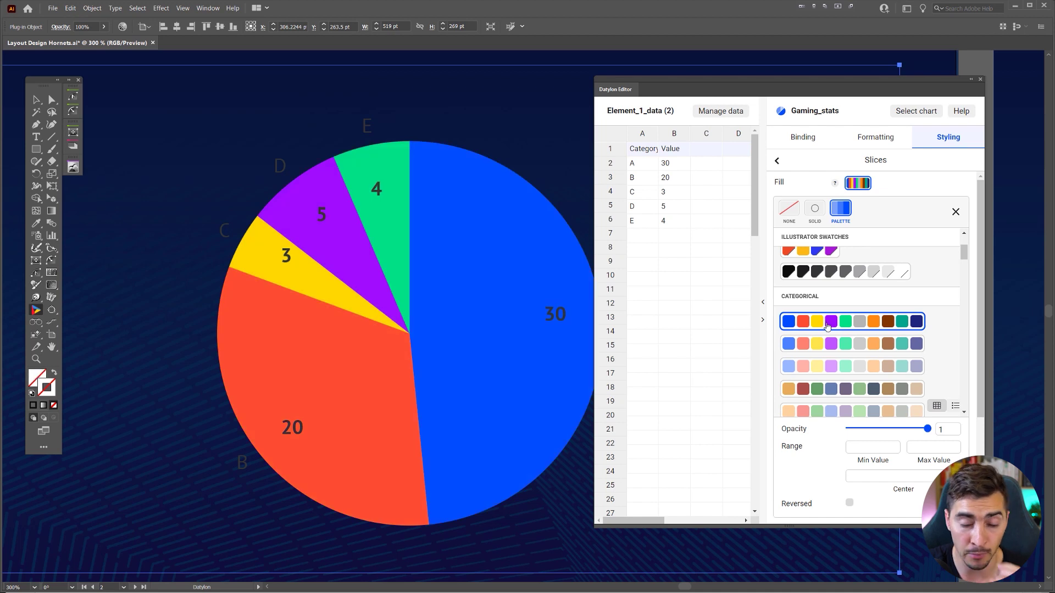
{"action": "scroll", "coordinate": [835, 327], "scroll_direction": "down", "scroll_amount": 3}
{"action": "scroll", "coordinate": [840, 331], "scroll_direction": "up", "scroll_amount": 3}
{"action": "left_click", "coordinate": [857, 286]}
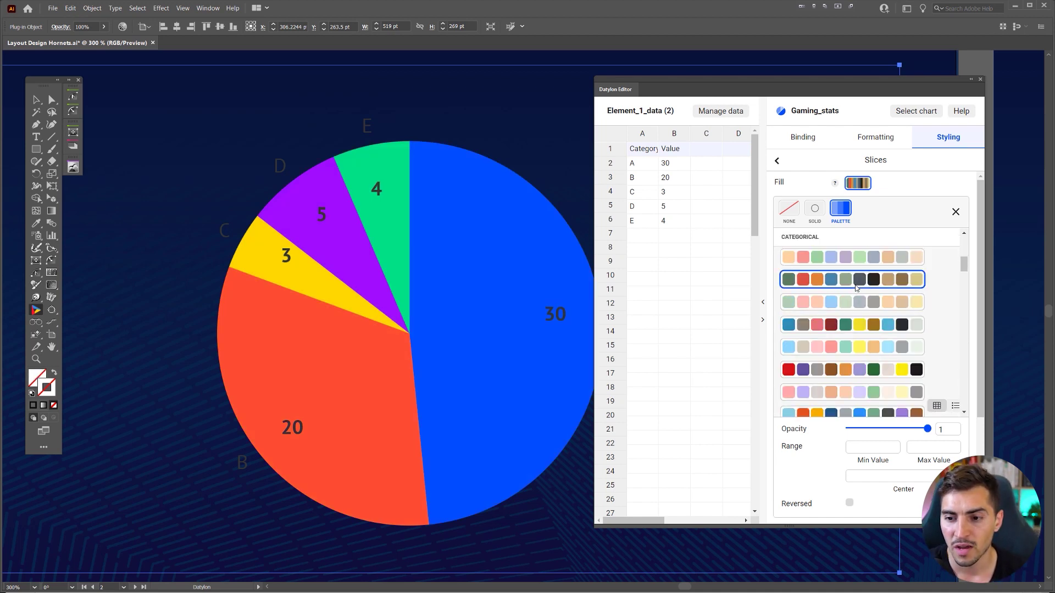
{"action": "left_click", "coordinate": [846, 329]}
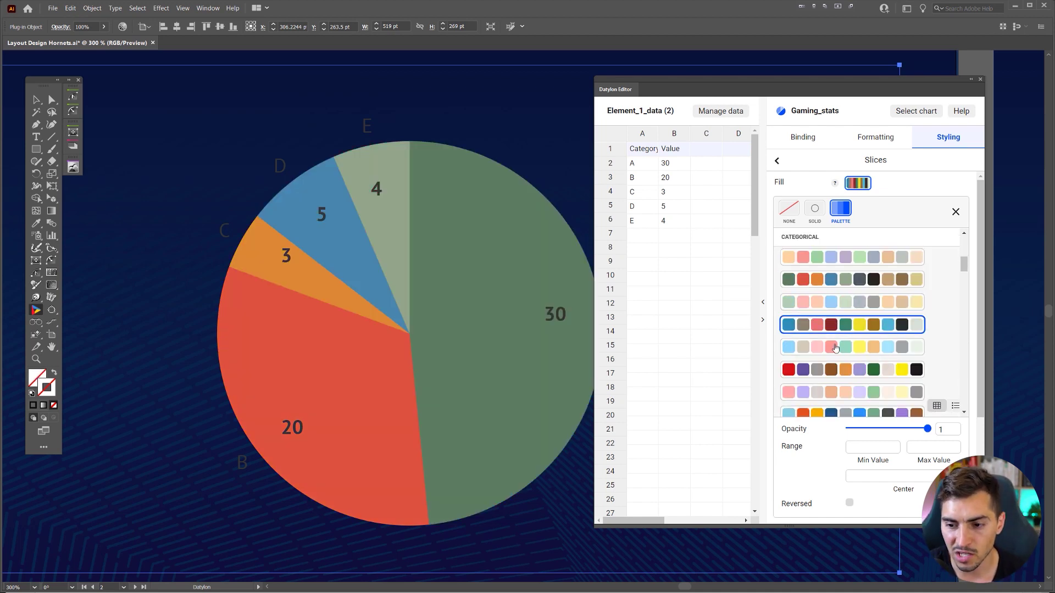
{"action": "left_click", "coordinate": [833, 351]}
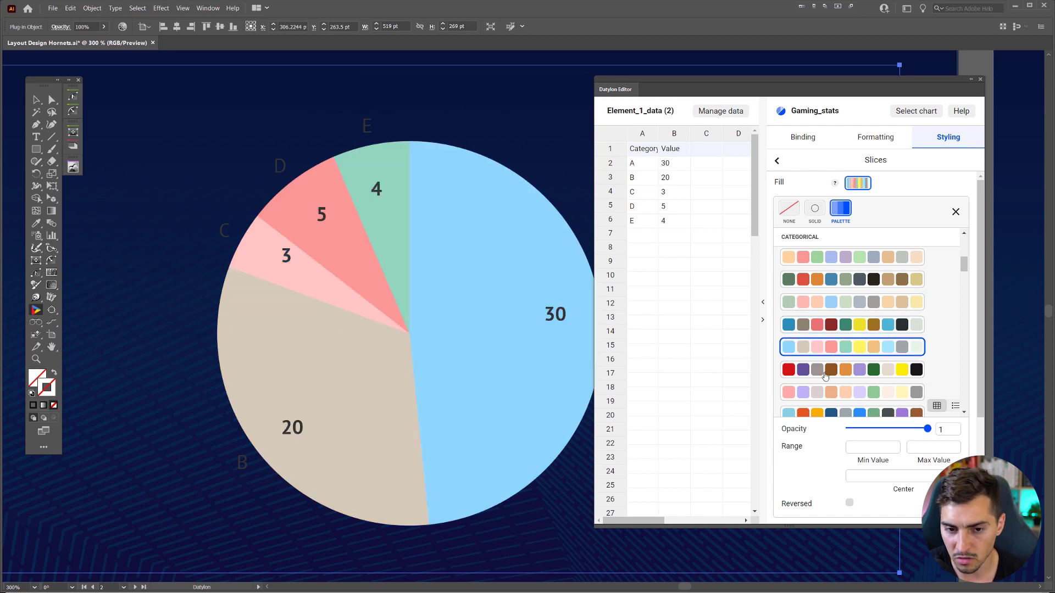
- Try a light blue-orange palette, then set the slice fill to the YlOrRd sequential palette
{"action": "scroll", "coordinate": [825, 377], "scroll_direction": "down", "scroll_amount": 3}
{"action": "left_click", "coordinate": [862, 260]}
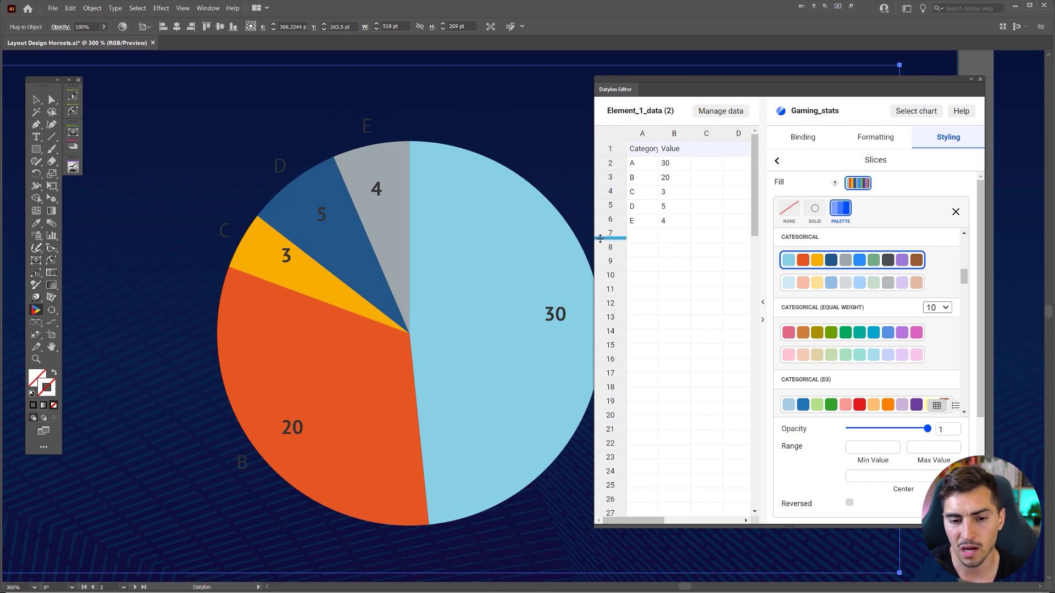
{"action": "scroll", "coordinate": [898, 381], "scroll_direction": "down", "scroll_amount": 8}
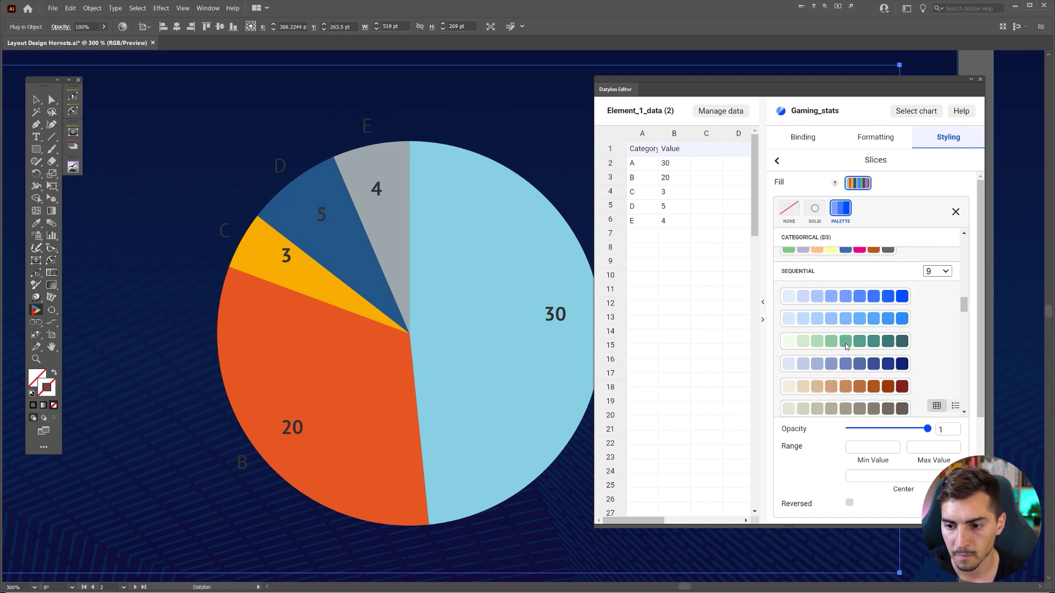
{"action": "scroll", "coordinate": [846, 345], "scroll_direction": "down", "scroll_amount": 5}
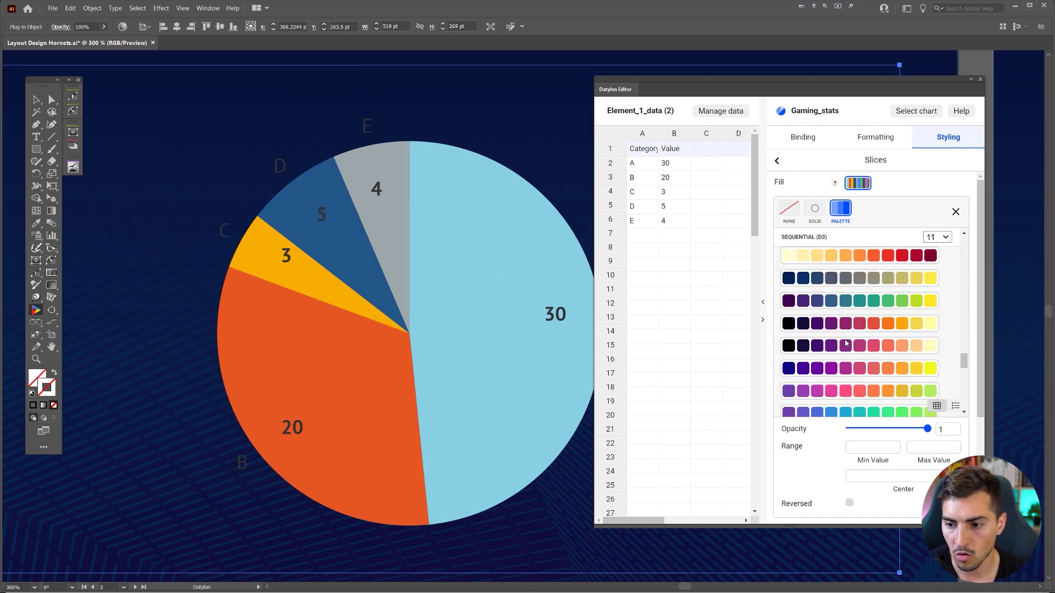
{"action": "left_click", "coordinate": [846, 257]}
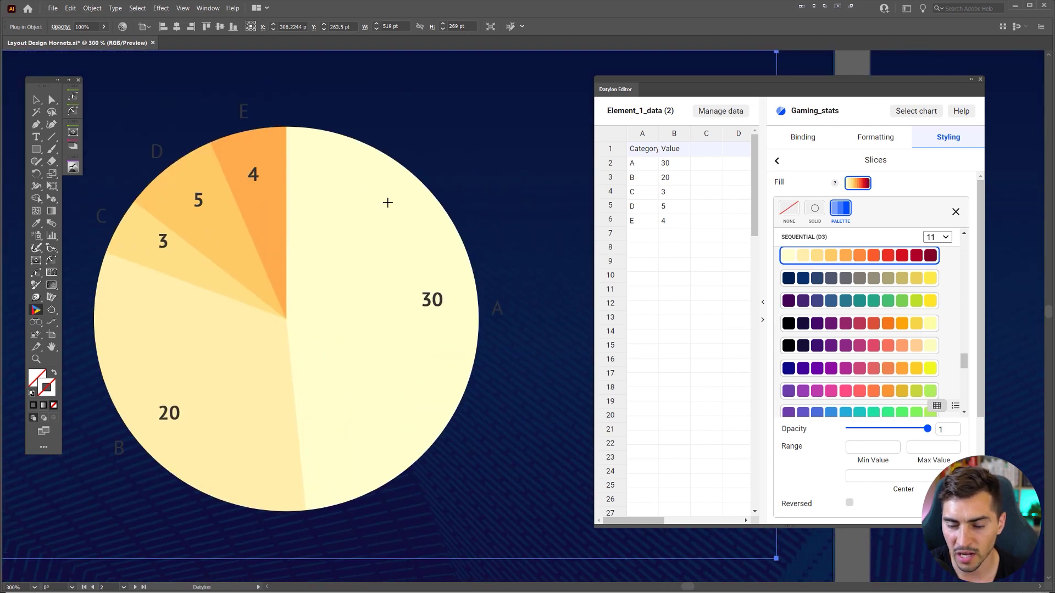
- Try a red-to-green diverging palette, then apply the first Categorical palette to the slices
{"action": "scroll", "coordinate": [932, 379], "scroll_direction": "down", "scroll_amount": 3}
{"action": "scroll", "coordinate": [901, 367], "scroll_direction": "down", "scroll_amount": 3}
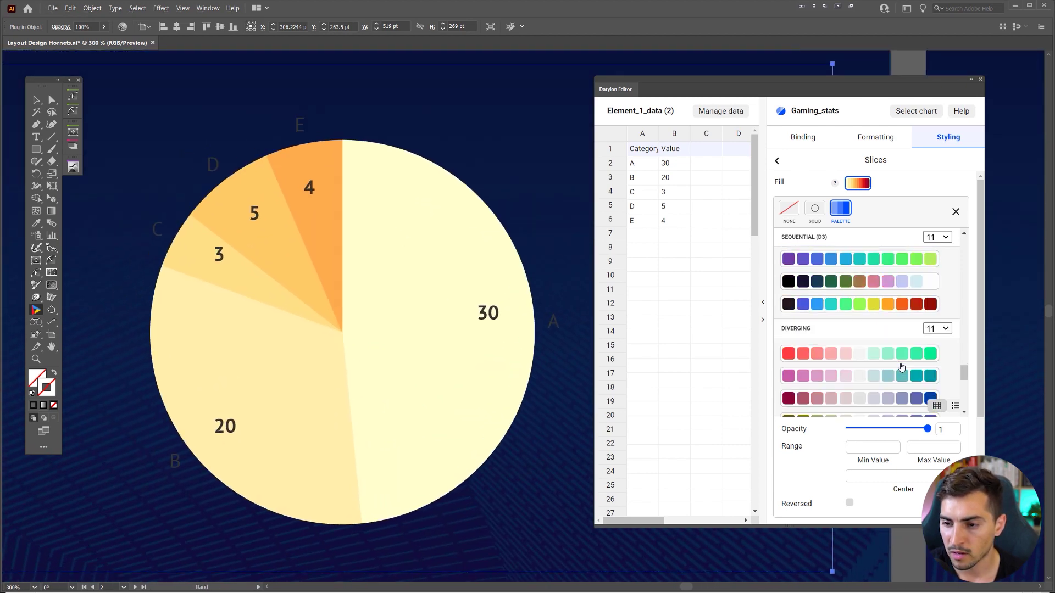
{"action": "scroll", "coordinate": [901, 368], "scroll_direction": "down", "scroll_amount": 5}
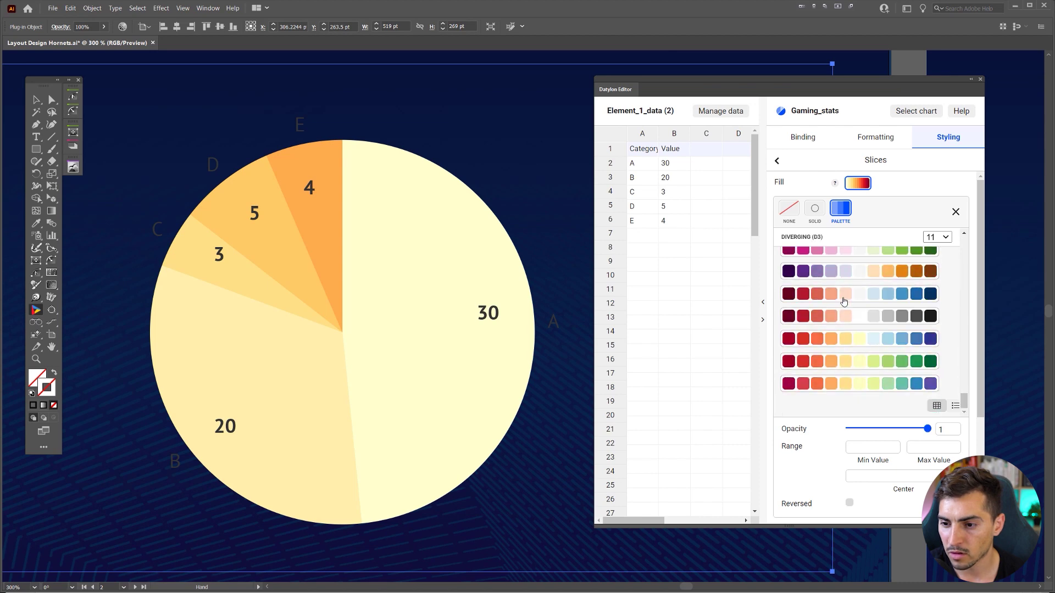
{"action": "left_click", "coordinate": [851, 361]}
{"action": "scroll", "coordinate": [852, 362], "scroll_direction": "down", "scroll_amount": 3}
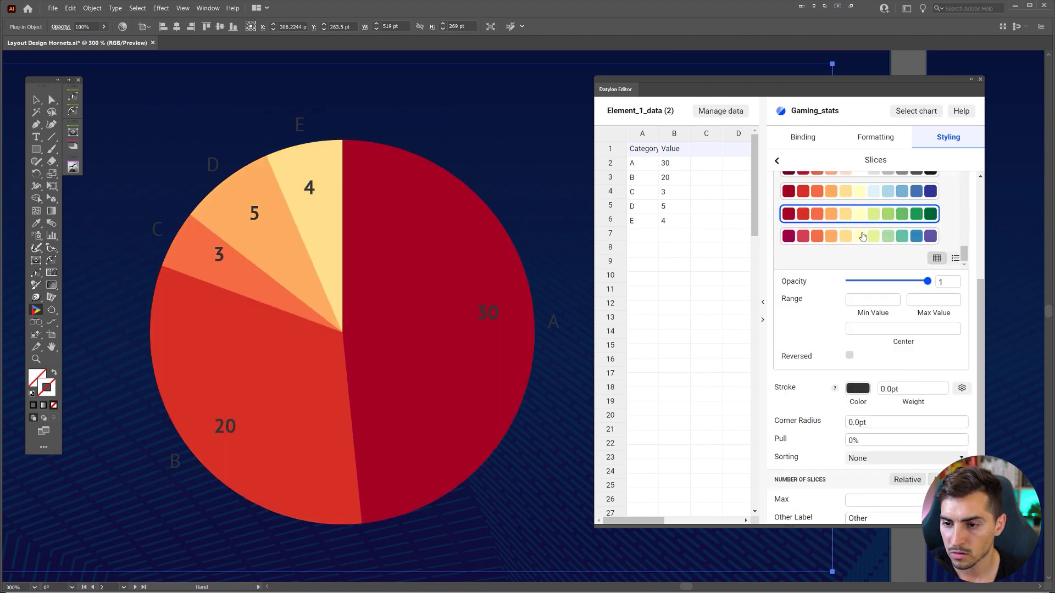
{"action": "scroll", "coordinate": [863, 237], "scroll_direction": "up", "scroll_amount": 6}
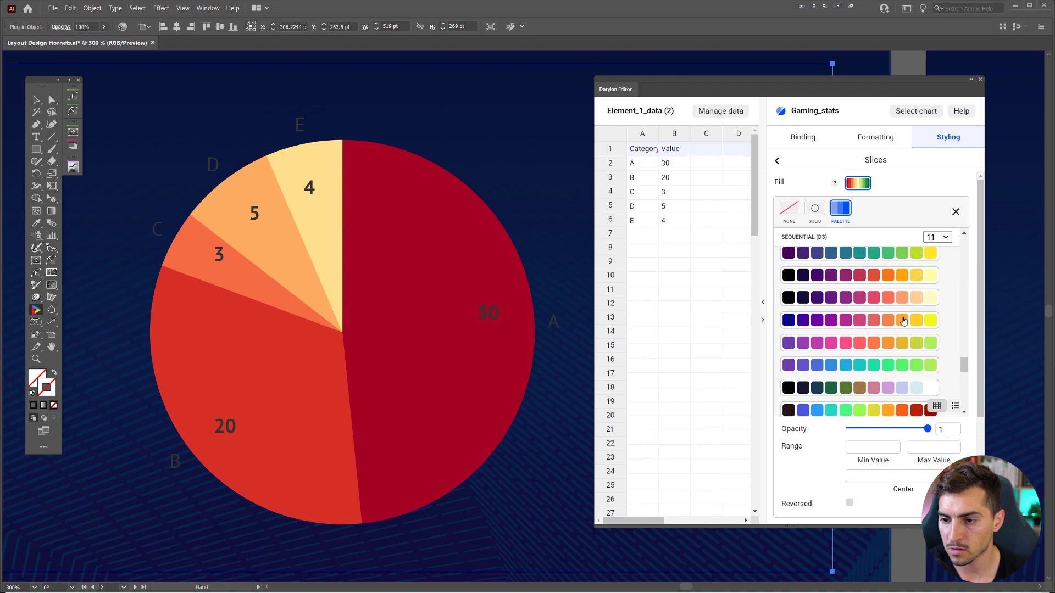
{"action": "scroll", "coordinate": [904, 320], "scroll_direction": "up", "scroll_amount": 8}
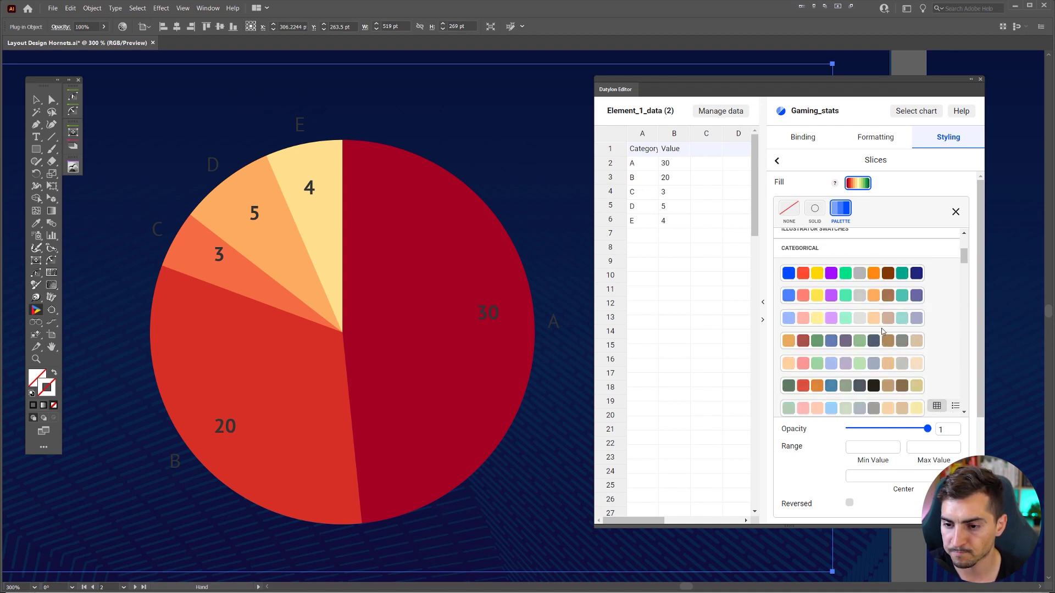
{"action": "left_click", "coordinate": [823, 273]}
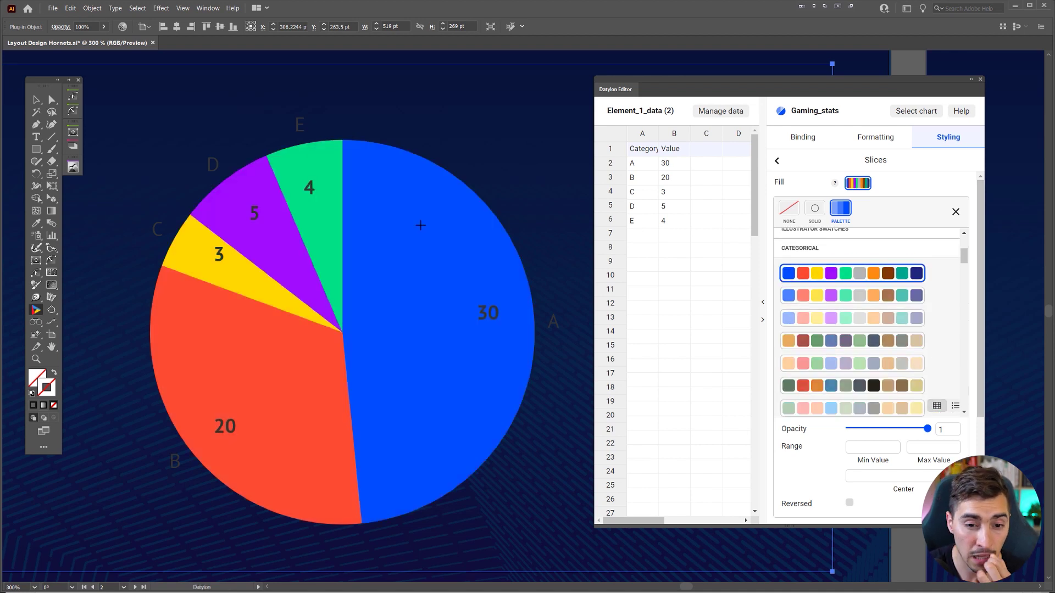
- Preview several swatch palettes on the pie, including red-orange-yellow-blue and red-purple-grey sets
{"action": "scroll", "coordinate": [893, 302], "scroll_direction": "up", "scroll_amount": 3}
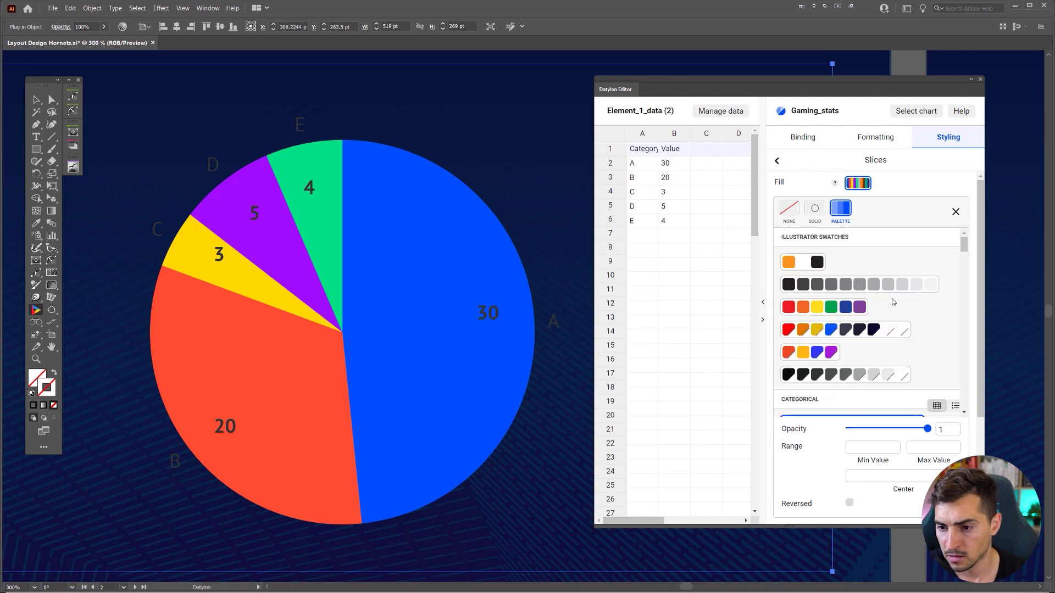
{"action": "left_click", "coordinate": [853, 311]}
{"action": "left_click", "coordinate": [824, 352]}
{"action": "left_click", "coordinate": [832, 331]}
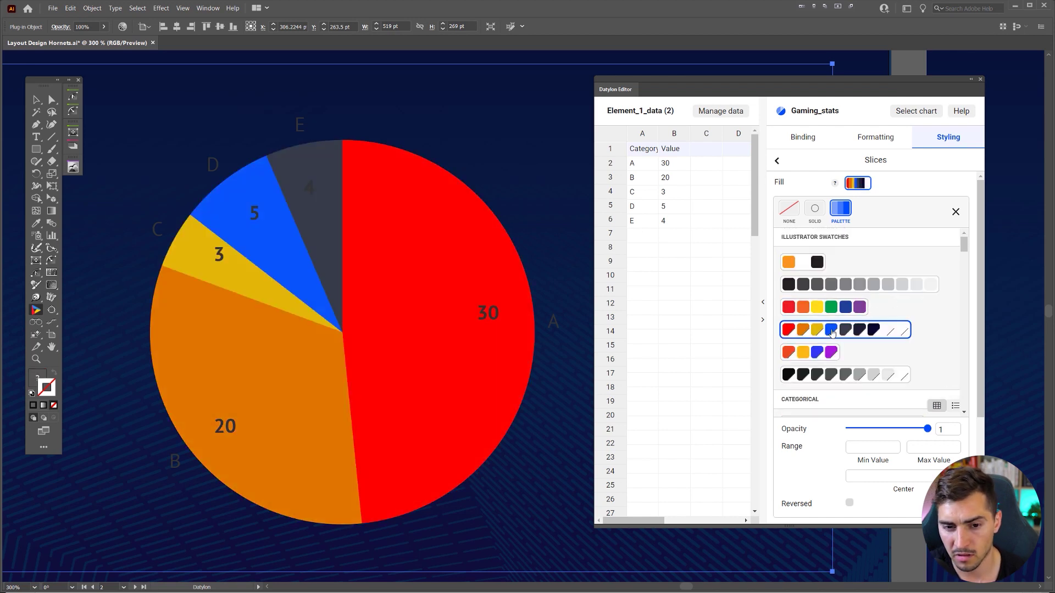
{"action": "scroll", "coordinate": [840, 336], "scroll_direction": "down", "scroll_amount": 5}
{"action": "right_click", "coordinate": [794, 287]}
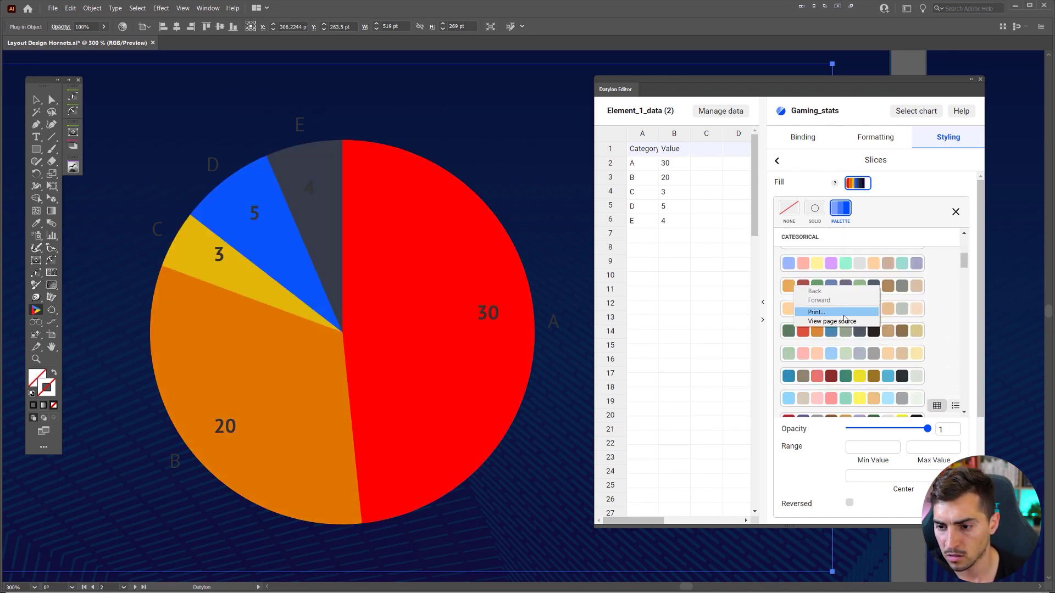
{"action": "key", "text": "Escape"}
{"action": "scroll", "coordinate": [842, 274], "scroll_direction": "down", "scroll_amount": 3}
{"action": "left_click", "coordinate": [841, 267]}
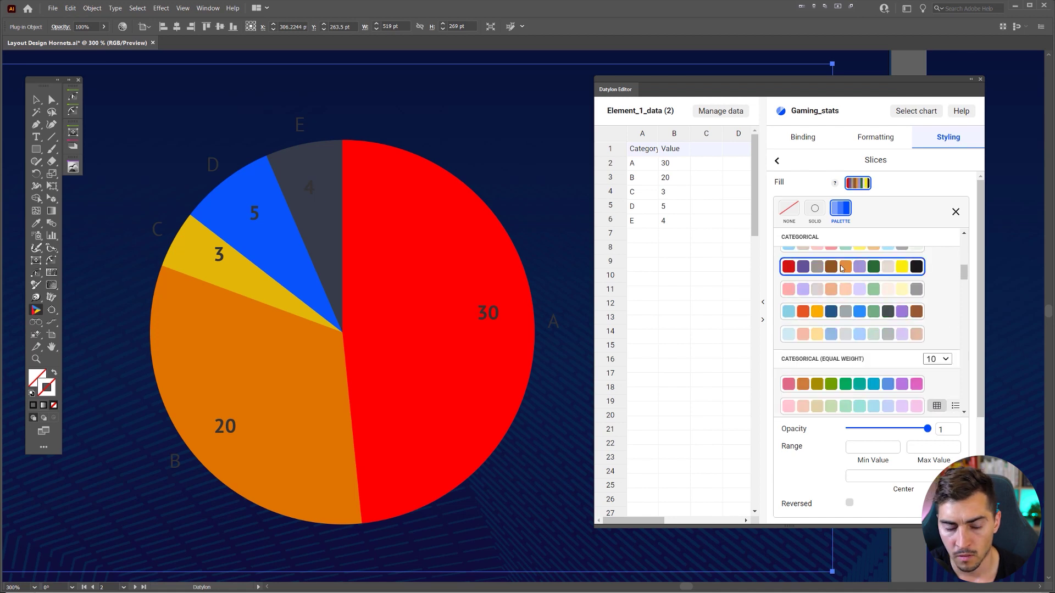
{"action": "scroll", "coordinate": [855, 330], "scroll_direction": "down", "scroll_amount": 8}
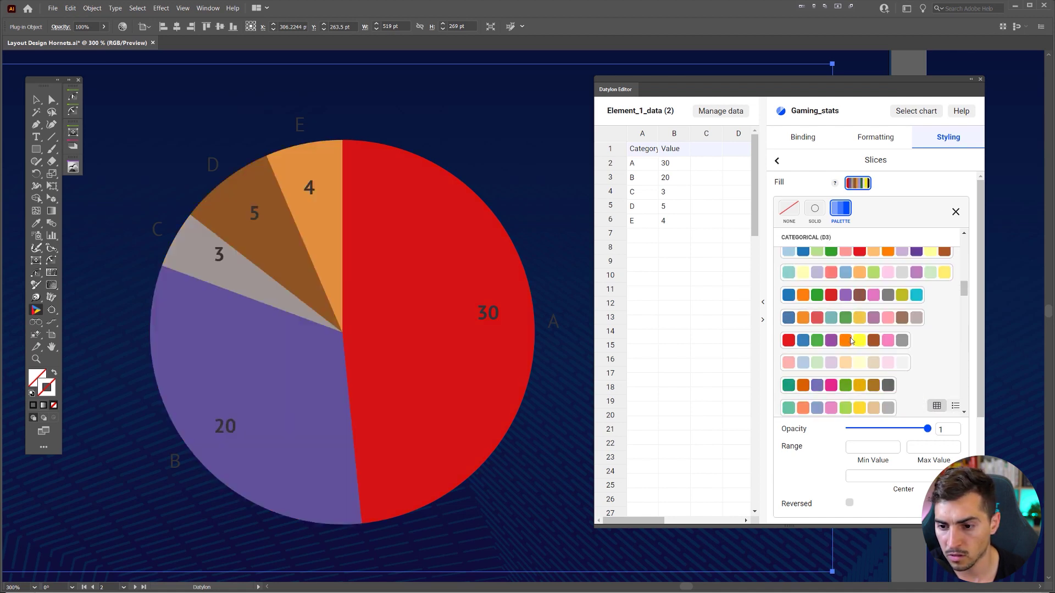
- Apply the custom swatch row (red-orange, yellow, blue, purple, green) and close the Fill palette popup
{"action": "left_click", "coordinate": [851, 340]}
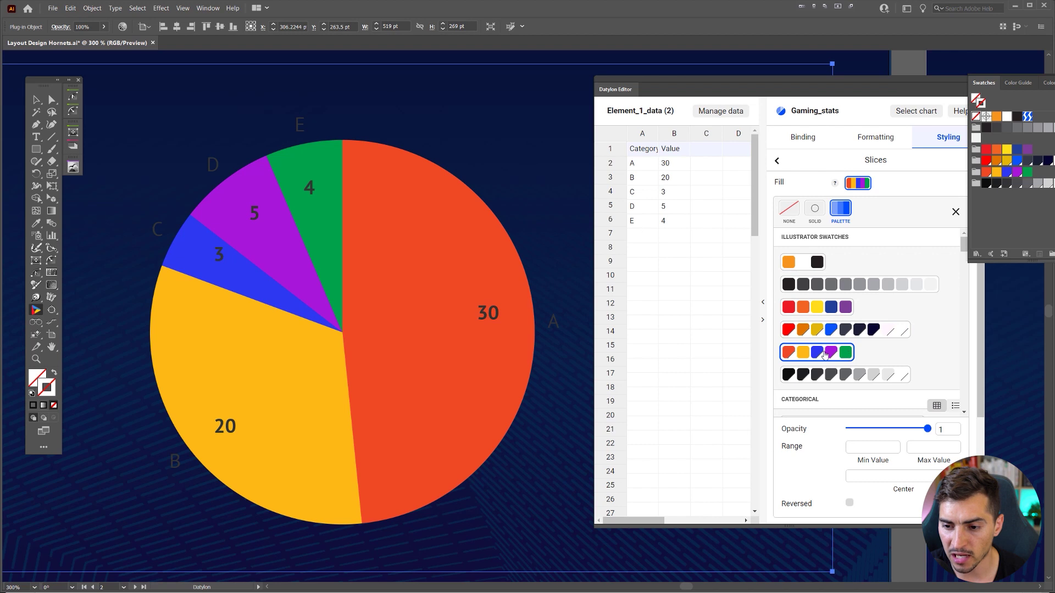
{"action": "left_click", "coordinate": [927, 132]}
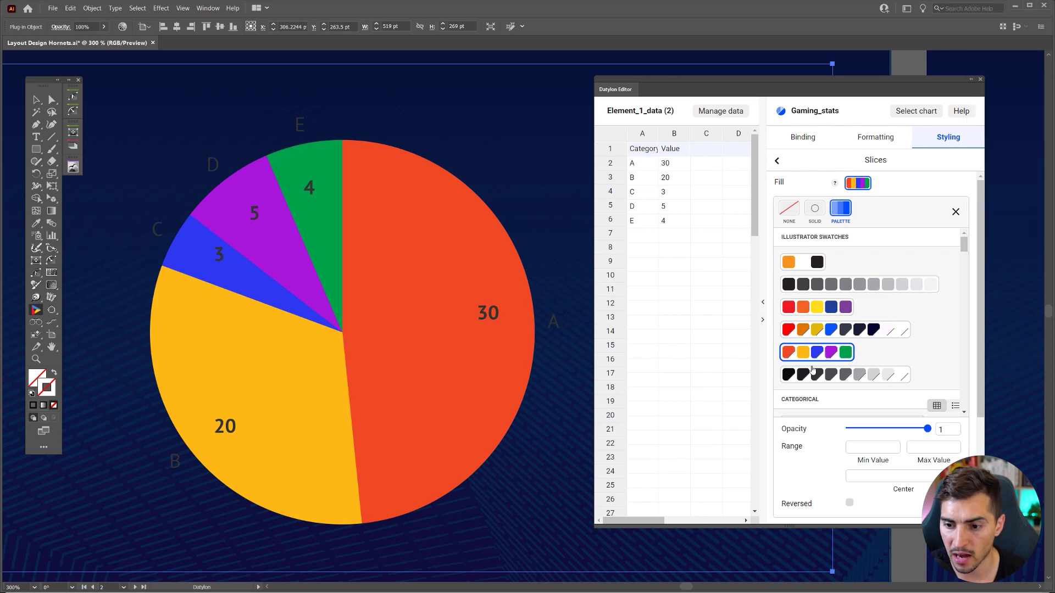
{"action": "scroll", "coordinate": [812, 369], "scroll_direction": "down", "scroll_amount": 1}
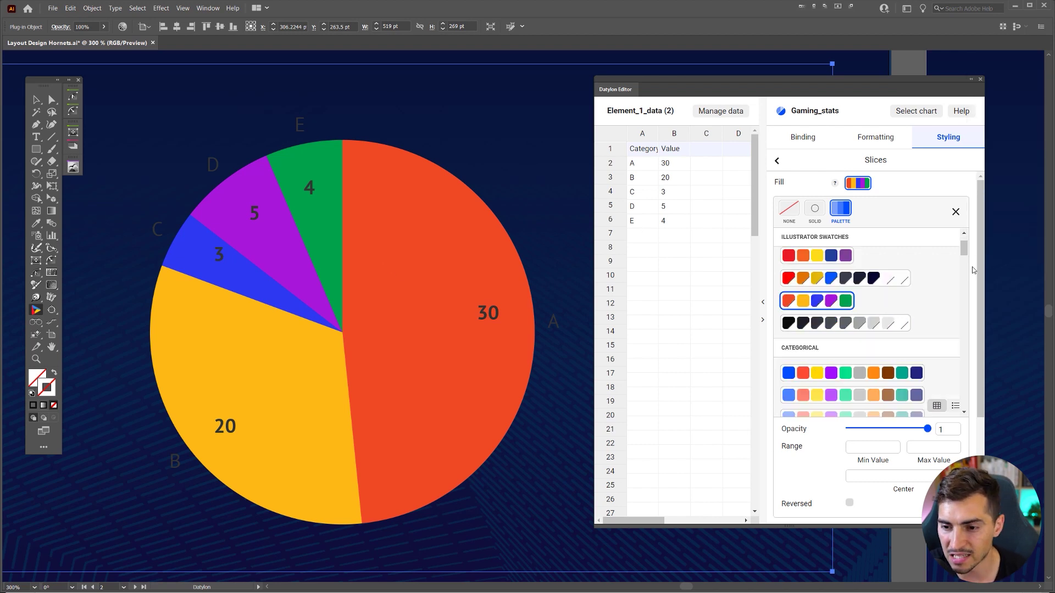
{"action": "scroll", "coordinate": [930, 266], "scroll_direction": "down", "scroll_amount": 2}
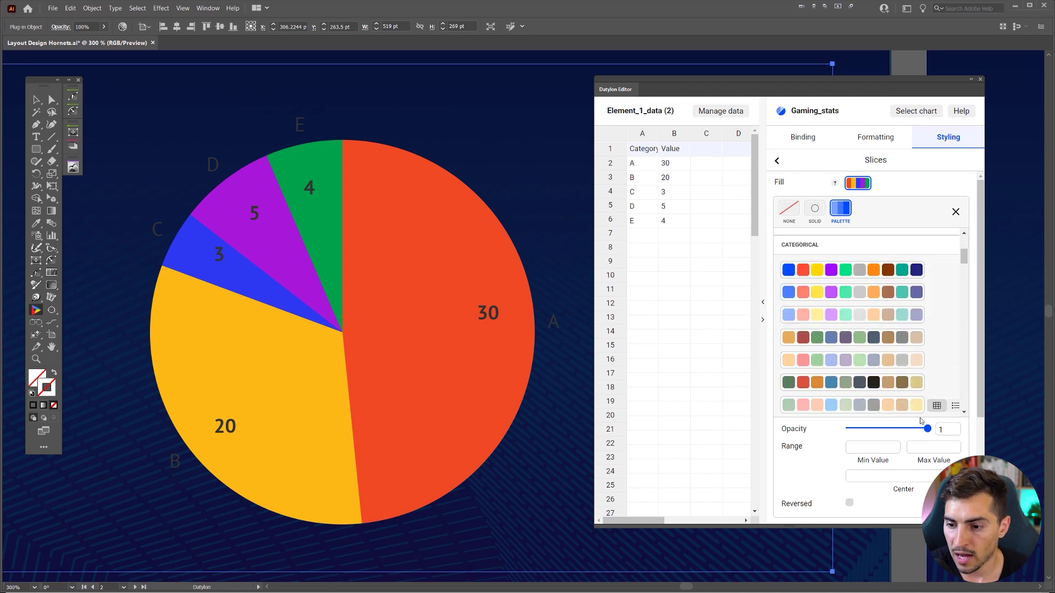
{"action": "left_click_drag", "start_coordinate": [927, 429], "coordinate": [905, 429]}
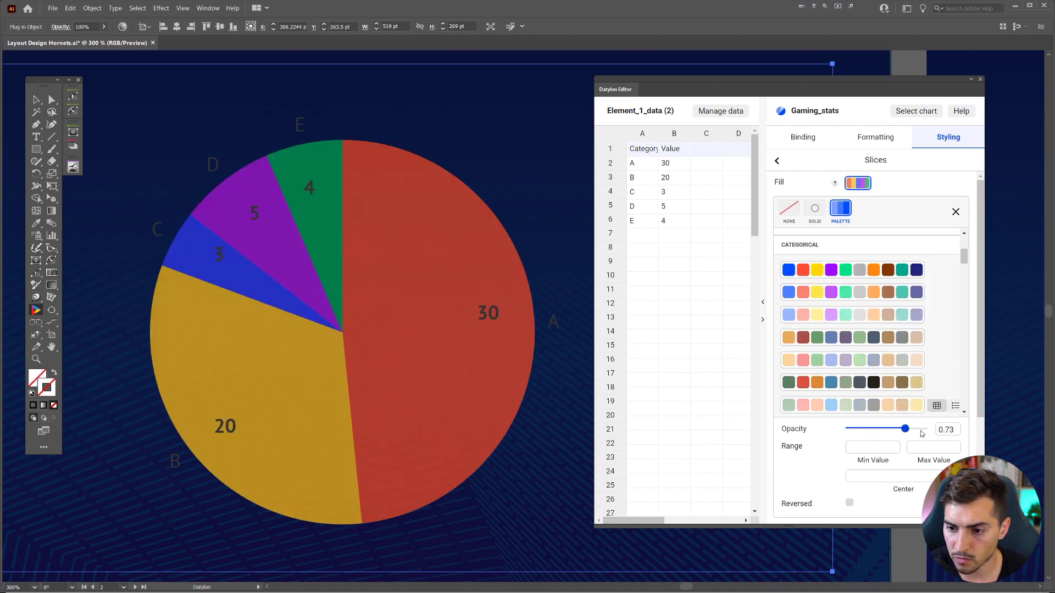
{"action": "scroll", "coordinate": [880, 330], "scroll_direction": "up", "scroll_amount": 2}
{"action": "left_click", "coordinate": [956, 211]}
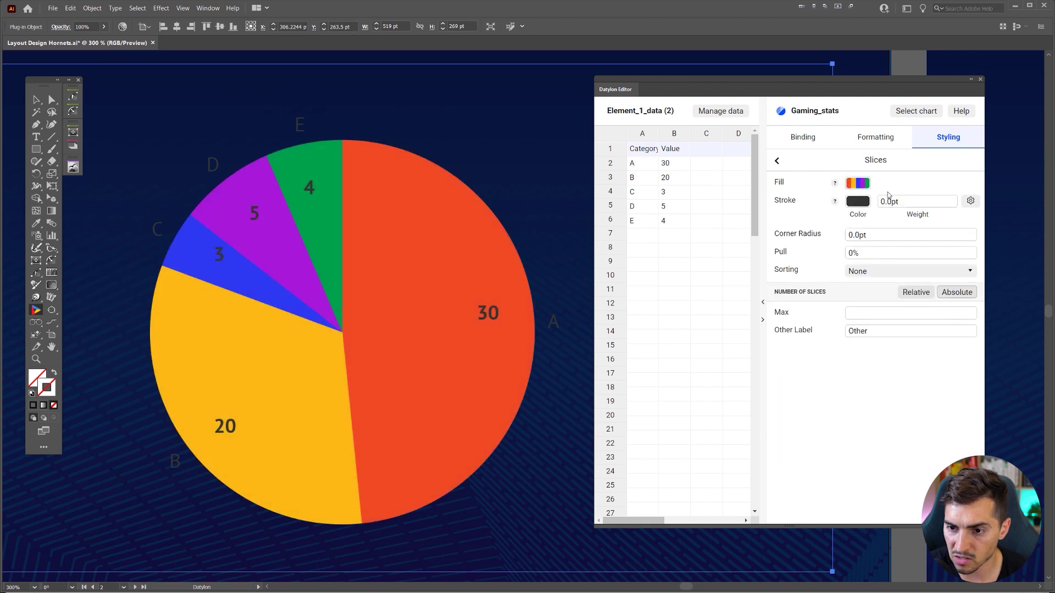
- Stroke the pie slices in solid white (#ffffff) with a weight of 1
{"action": "left_click", "coordinate": [852, 203]}
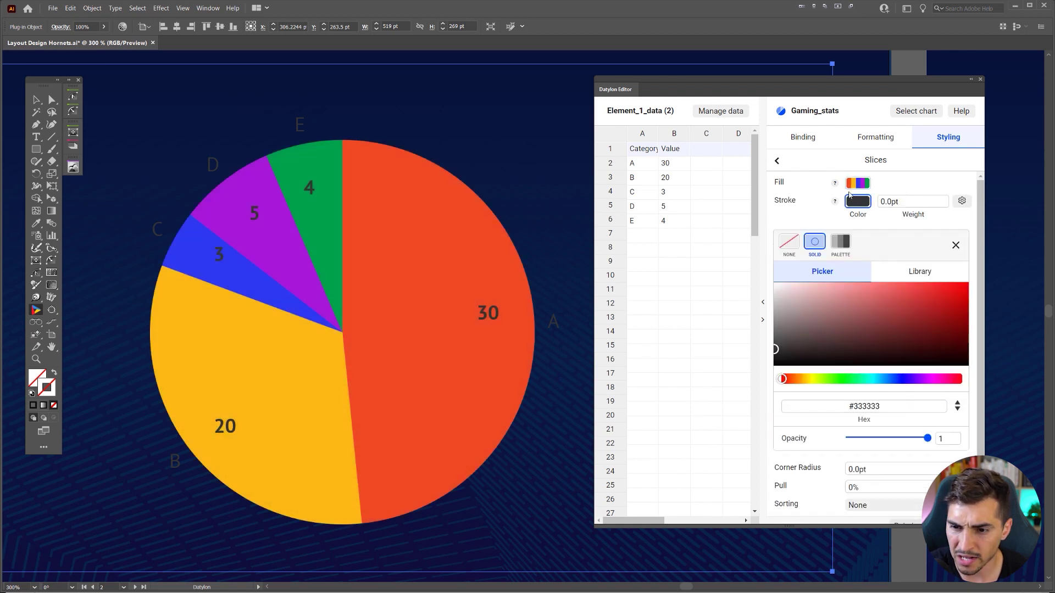
{"action": "left_click", "coordinate": [813, 243]}
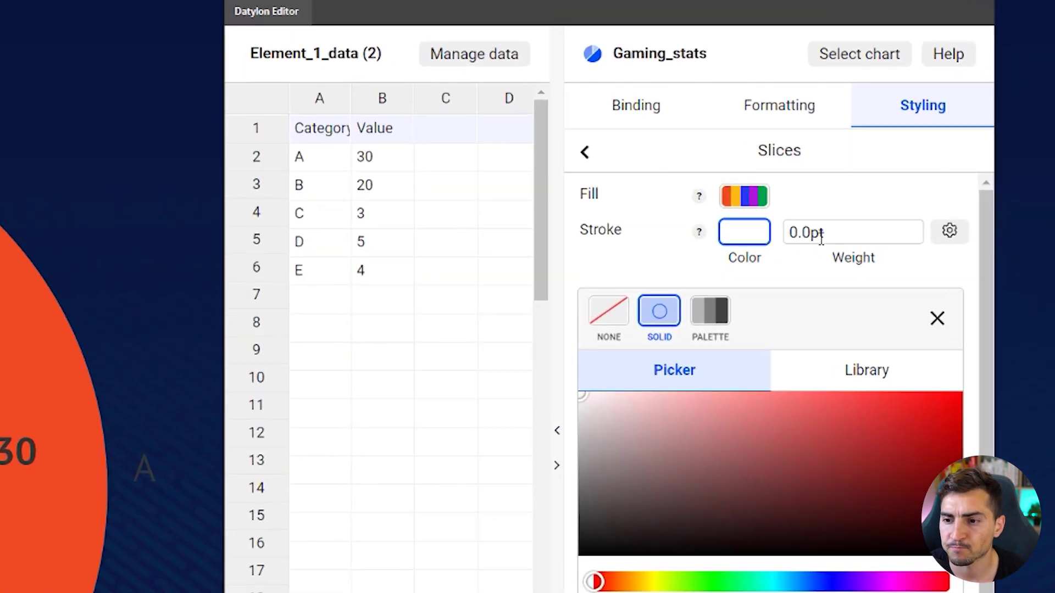
{"action": "left_click", "coordinate": [821, 237]}
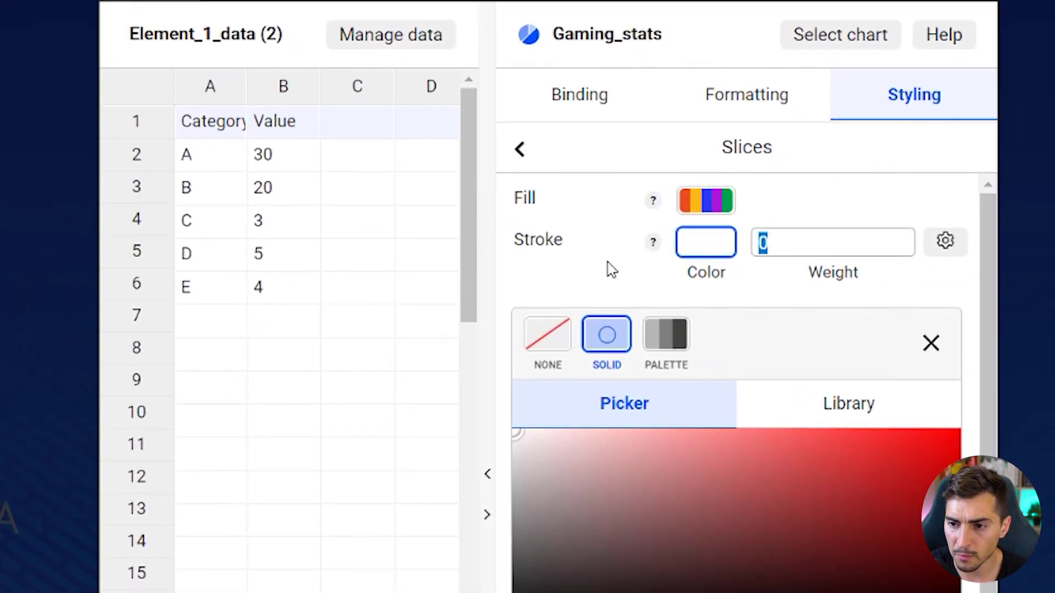
{"action": "type", "text": "3"}
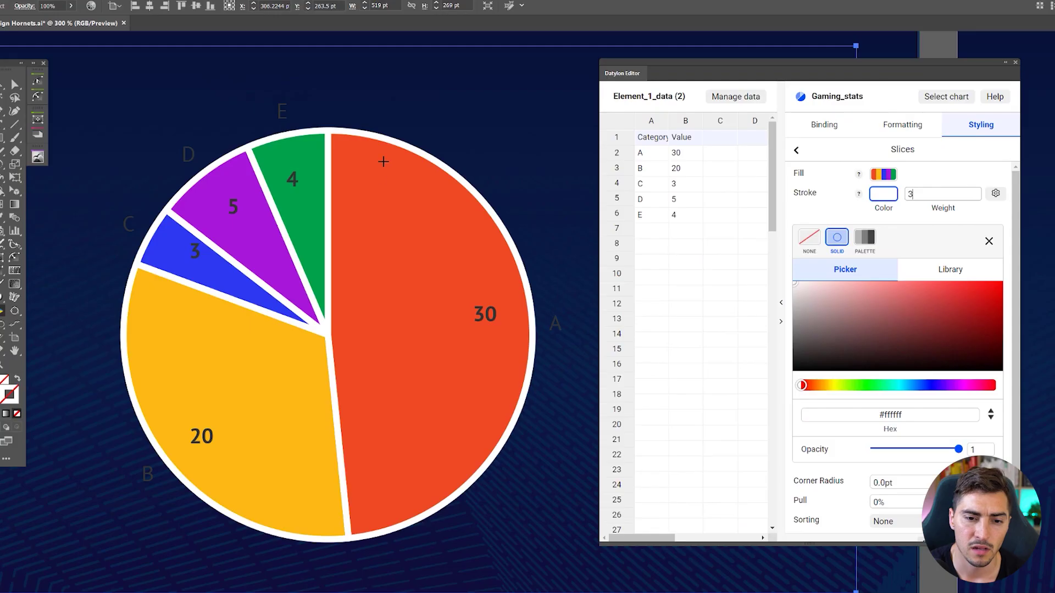
{"action": "scroll", "coordinate": [385, 186], "scroll_direction": "down", "scroll_amount": 5}
{"action": "scroll", "coordinate": [336, 188], "scroll_direction": "down", "scroll_amount": 3}
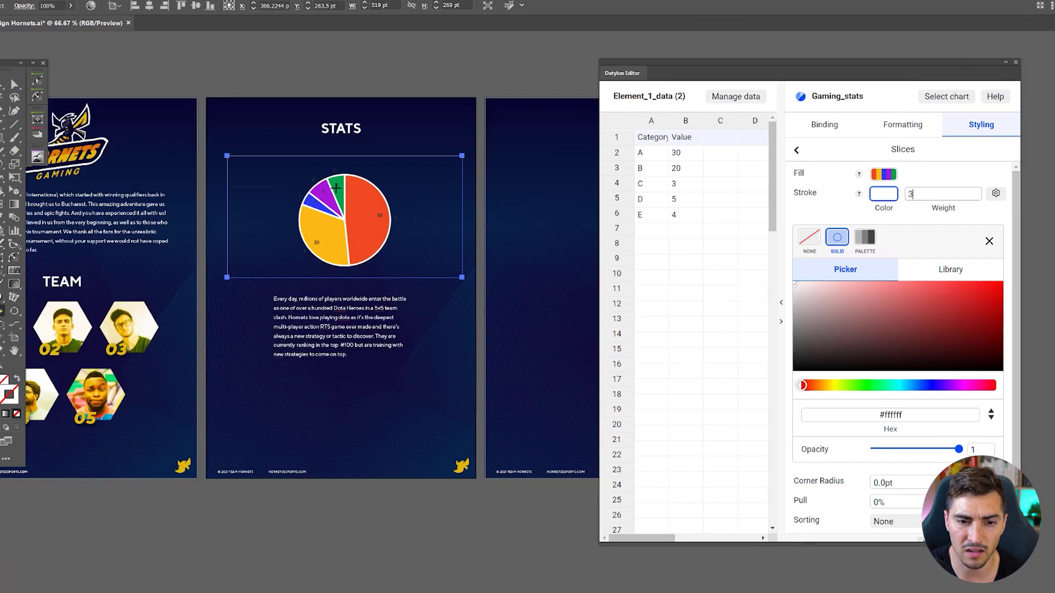
{"action": "scroll", "coordinate": [336, 187], "scroll_direction": "up", "scroll_amount": 8}
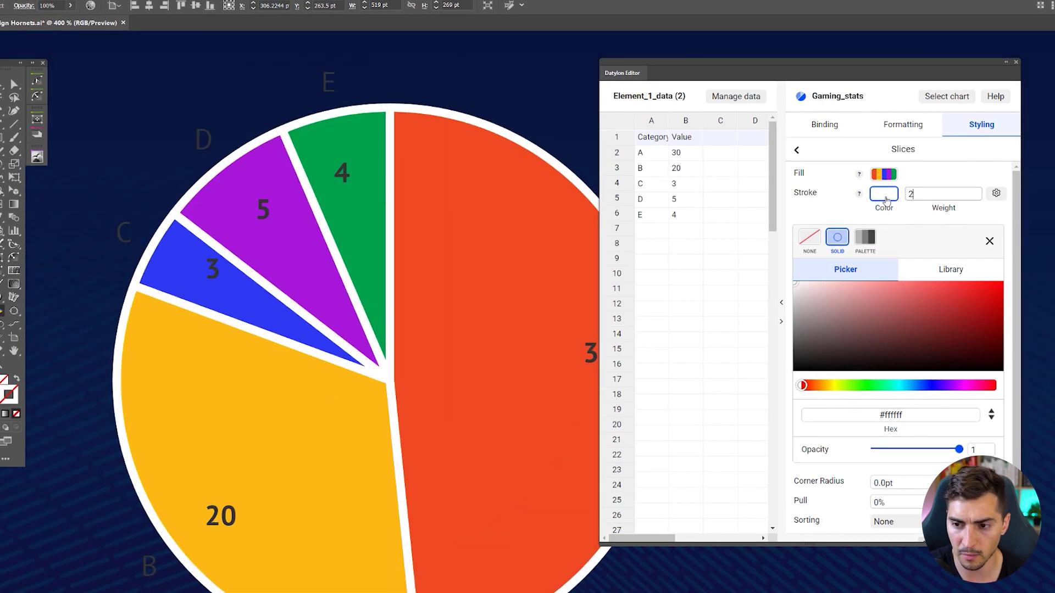
{"action": "key", "text": "Return"}
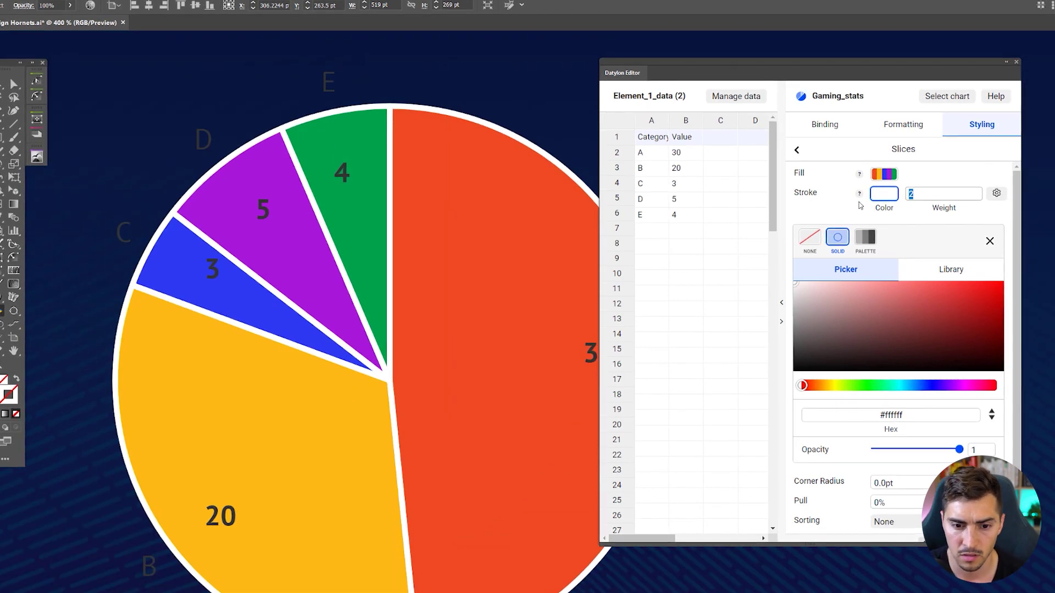
{"action": "key", "text": "Delete"}
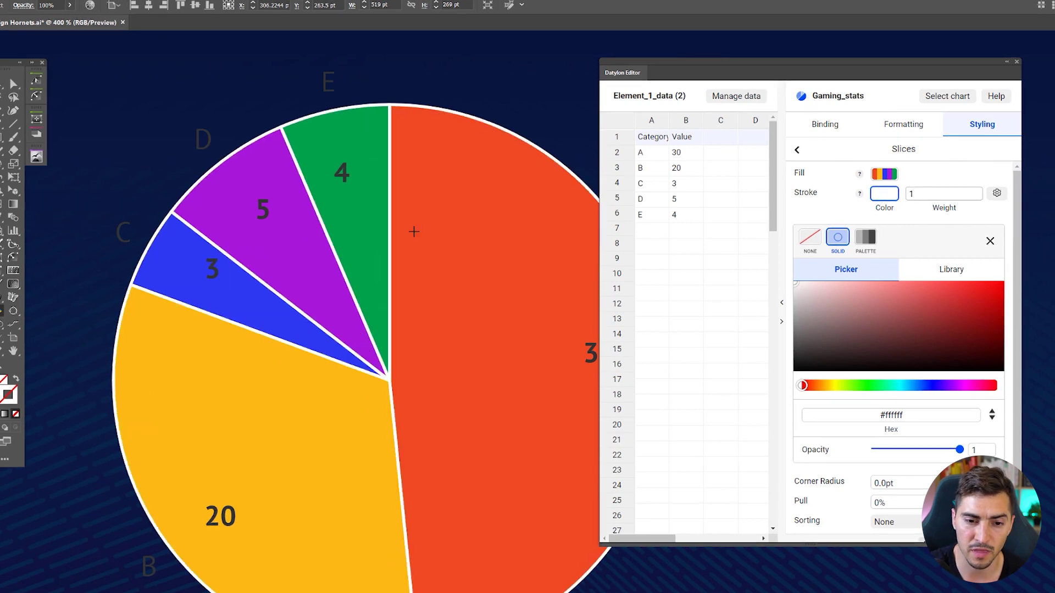
{"action": "scroll", "coordinate": [396, 233], "scroll_direction": "down", "scroll_amount": 3}
{"action": "scroll", "coordinate": [396, 233], "scroll_direction": "down", "scroll_amount": 3}
{"action": "scroll", "coordinate": [396, 233], "scroll_direction": "up", "scroll_amount": 3}
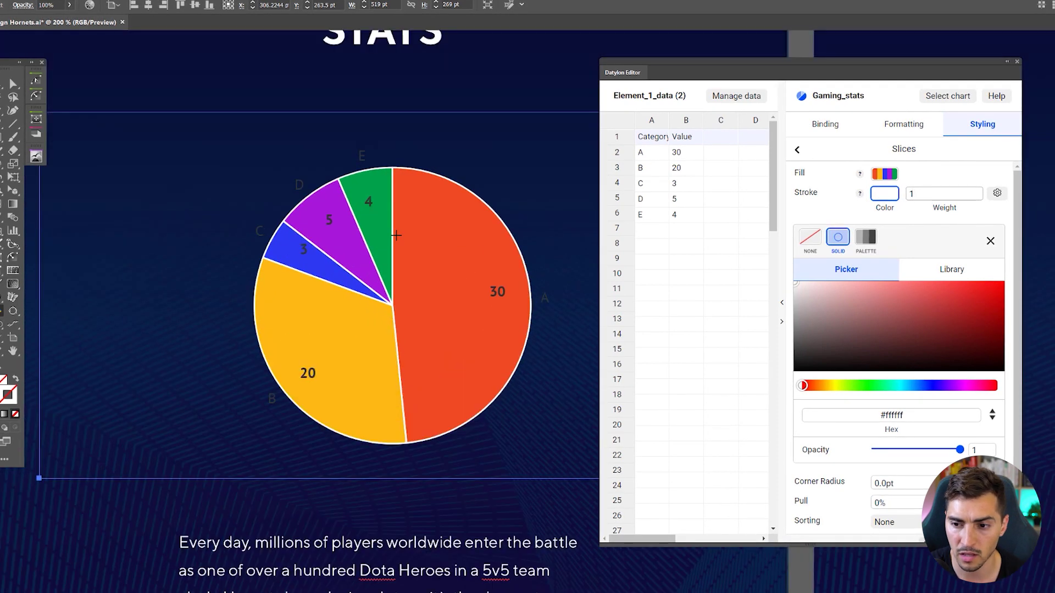
{"action": "left_click", "coordinate": [991, 241]}
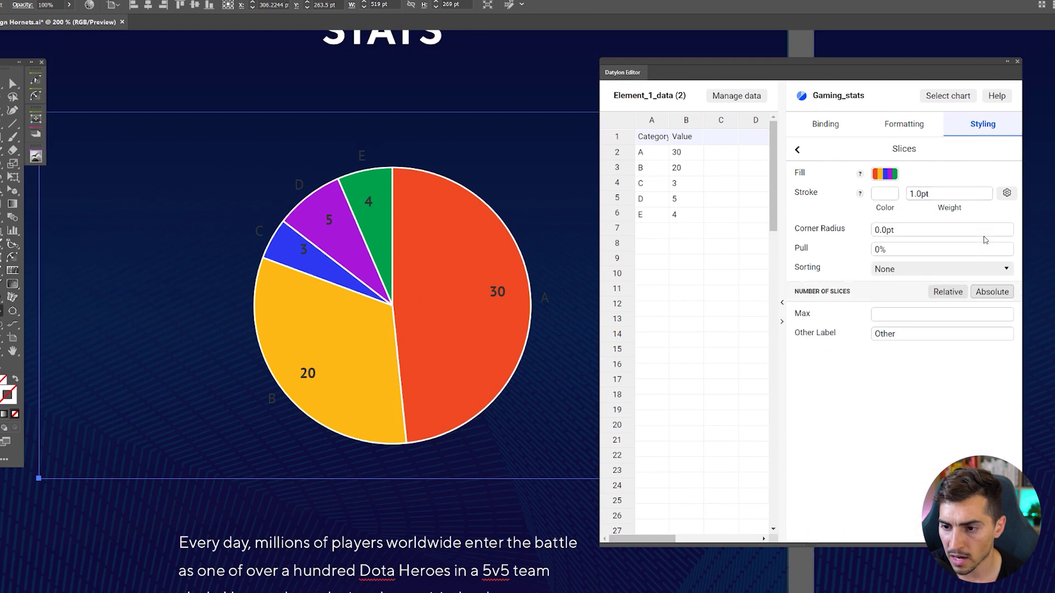
{"action": "left_click", "coordinate": [895, 235]}
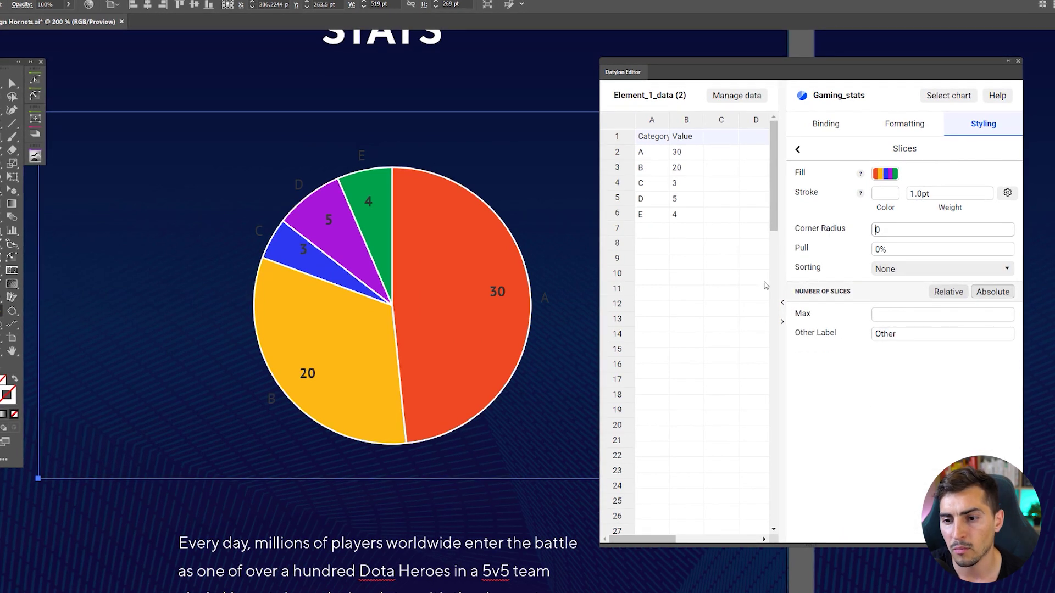
{"action": "left_click", "coordinate": [877, 315]}
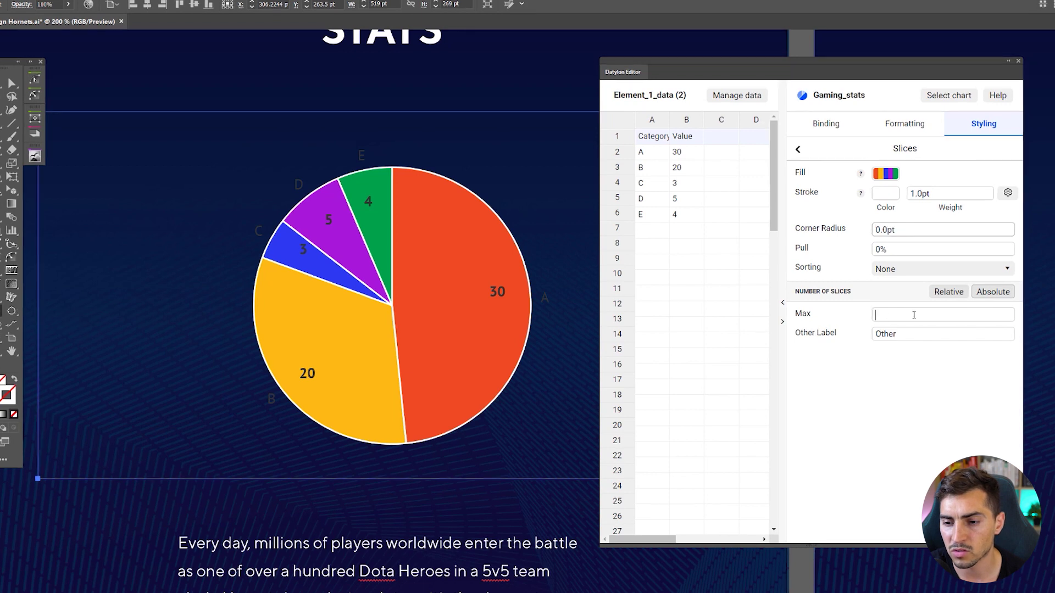
{"action": "left_click", "coordinate": [798, 150]}
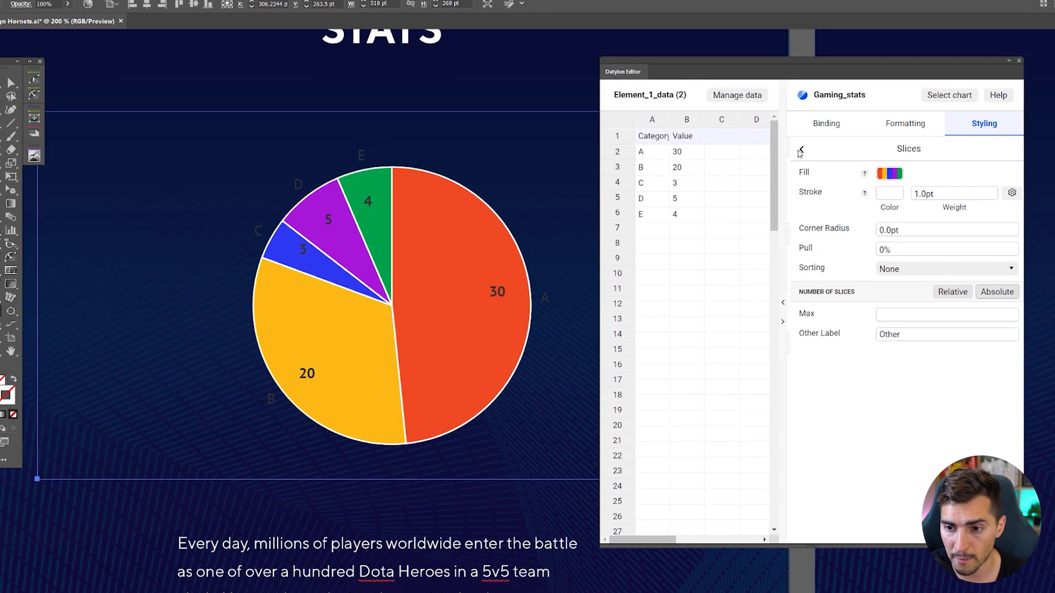
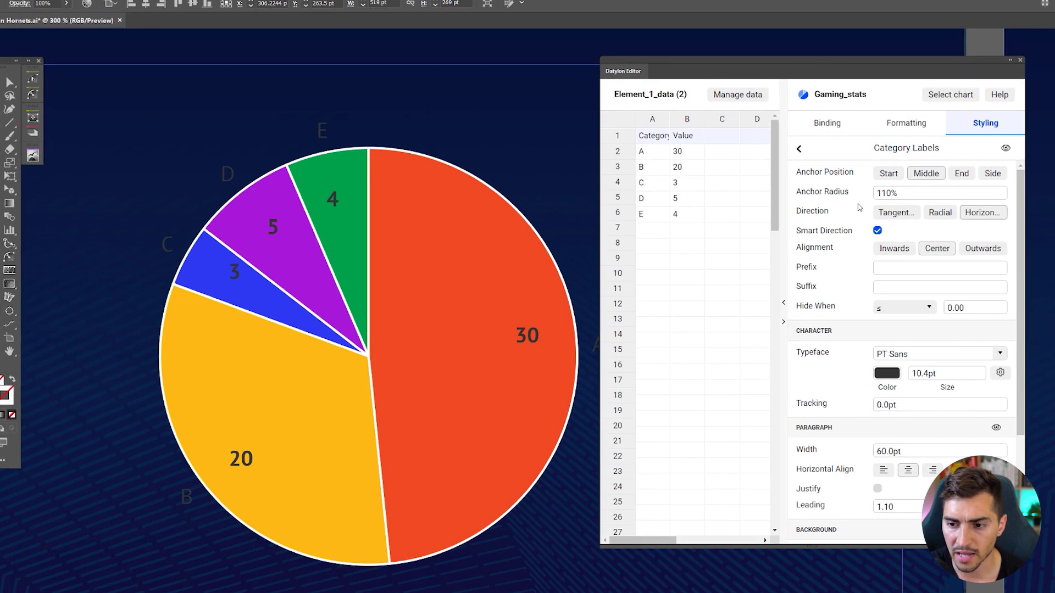
- Change the category labels' typeface to Uniform Black
{"action": "left_click", "coordinate": [1000, 353]}
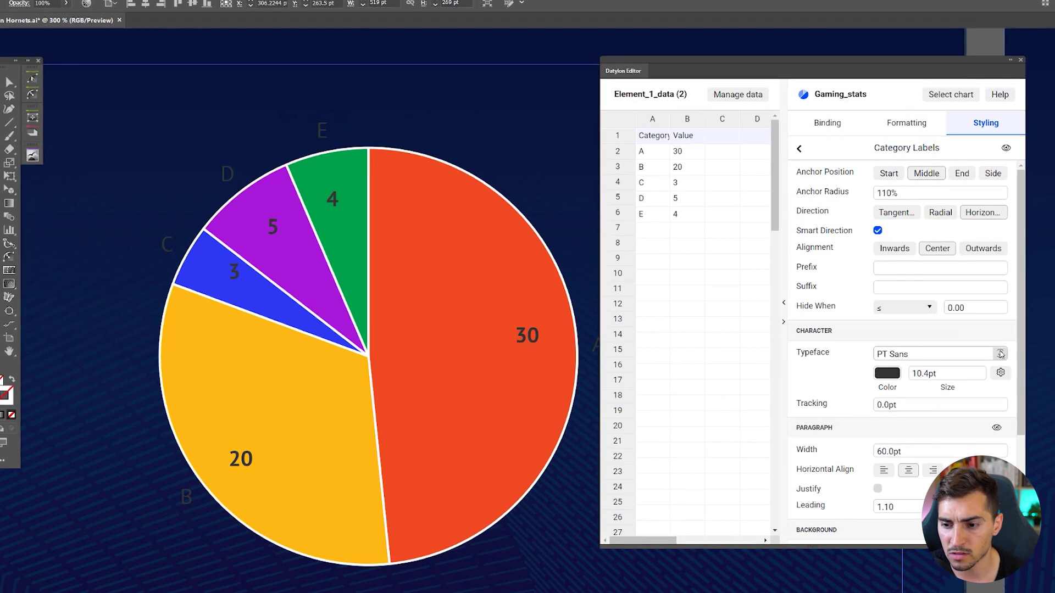
{"action": "left_click", "coordinate": [947, 350]}
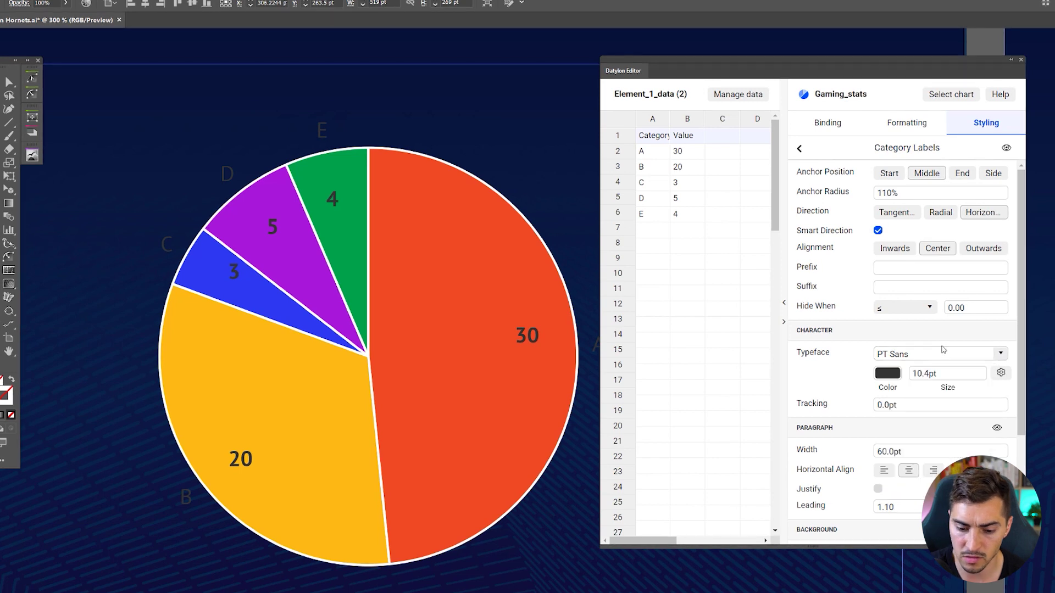
{"action": "triple_click", "coordinate": [915, 353]}
{"action": "type", "text": "unir"}
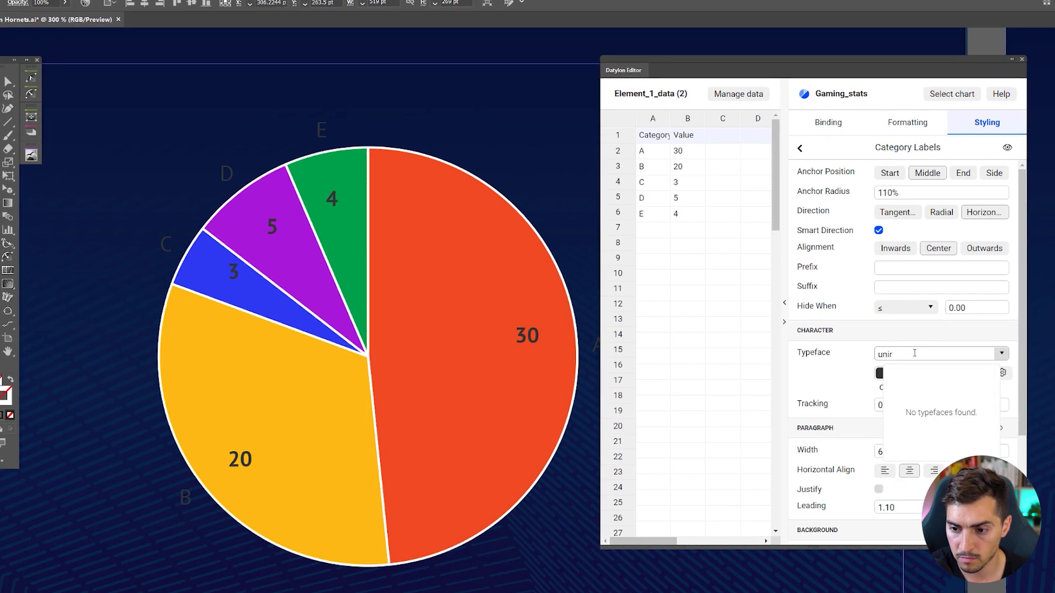
{"action": "key", "text": "BackSpace"}
{"action": "left_click", "coordinate": [914, 472]}
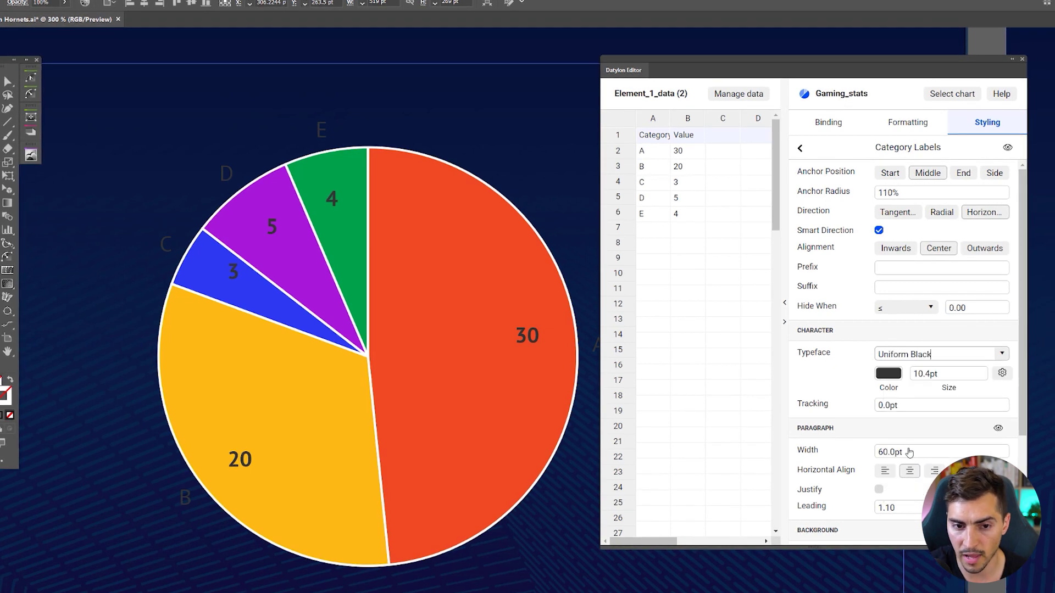
- Colour the A–E category labels white (#ffffff)
{"action": "left_click", "coordinate": [889, 374]}
{"action": "left_click", "coordinate": [798, 358]}
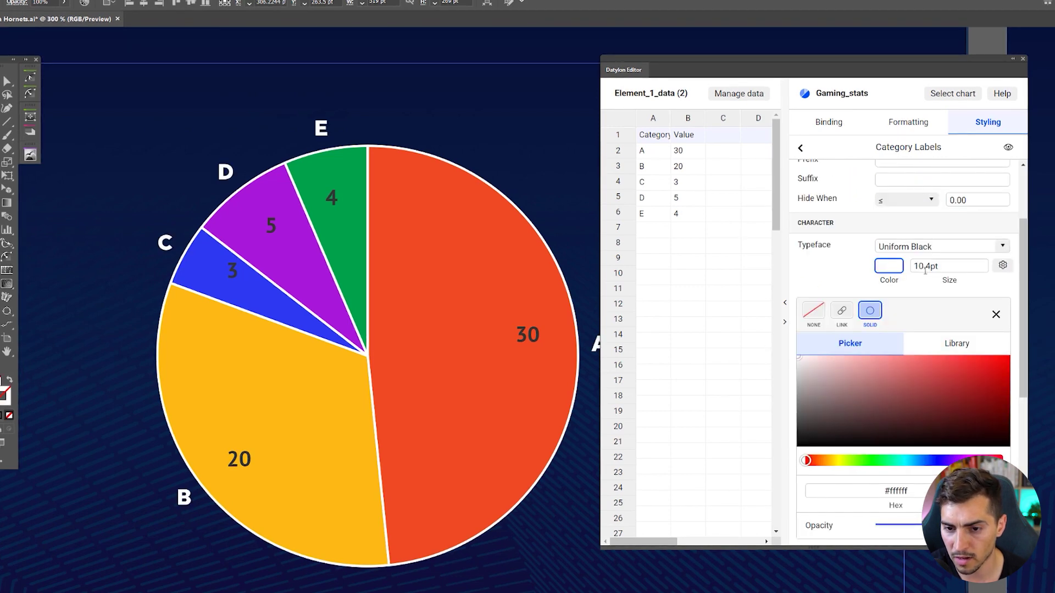
{"action": "left_click", "coordinate": [348, 207]}
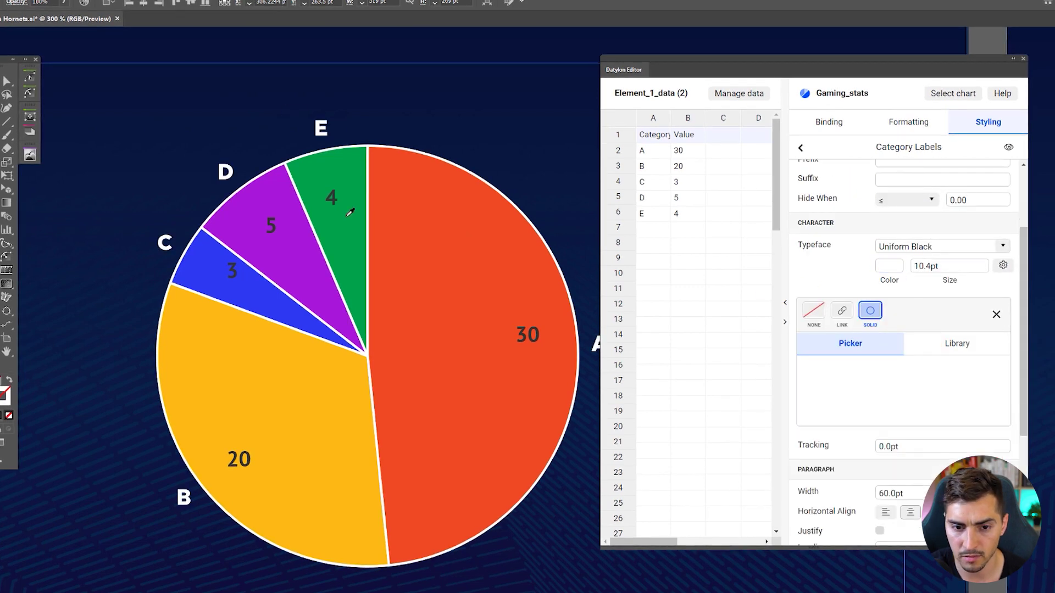
{"action": "scroll", "coordinate": [333, 200], "scroll_direction": "down", "scroll_amount": 1}
{"action": "scroll", "coordinate": [332, 200], "scroll_direction": "right", "scroll_amount": 1}
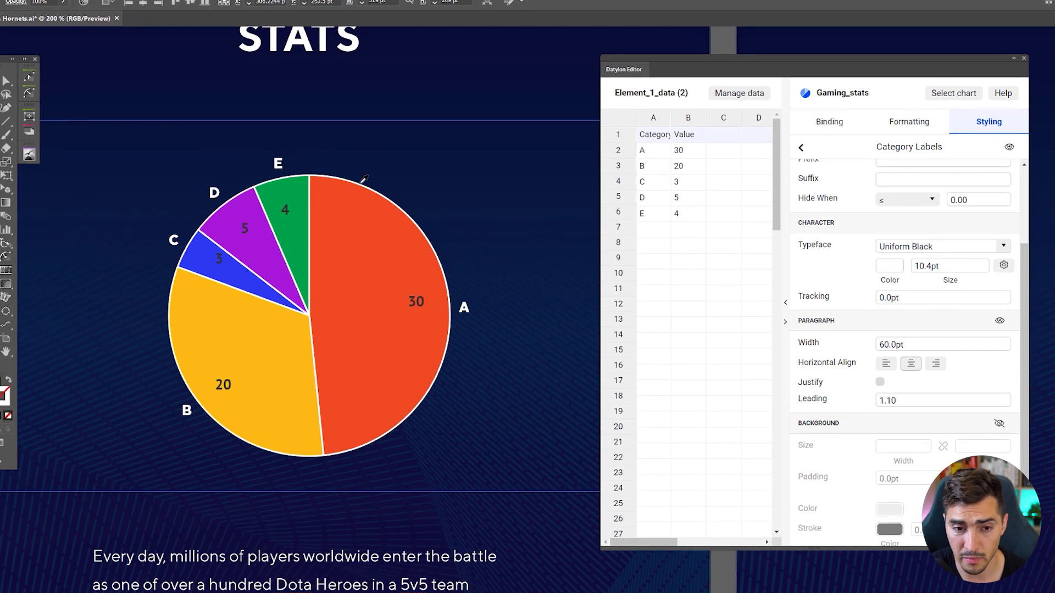
- Set the category label size to 15 pt, leaving tracking at 0
{"action": "left_click", "coordinate": [946, 267]}
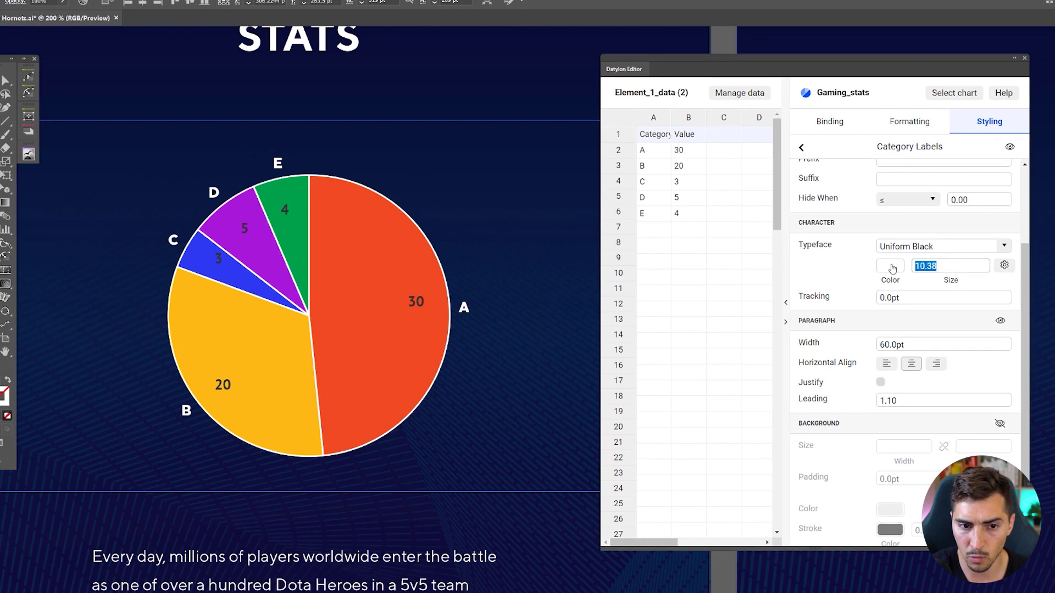
{"action": "type", "text": "15"}
{"action": "key", "text": "Return"}
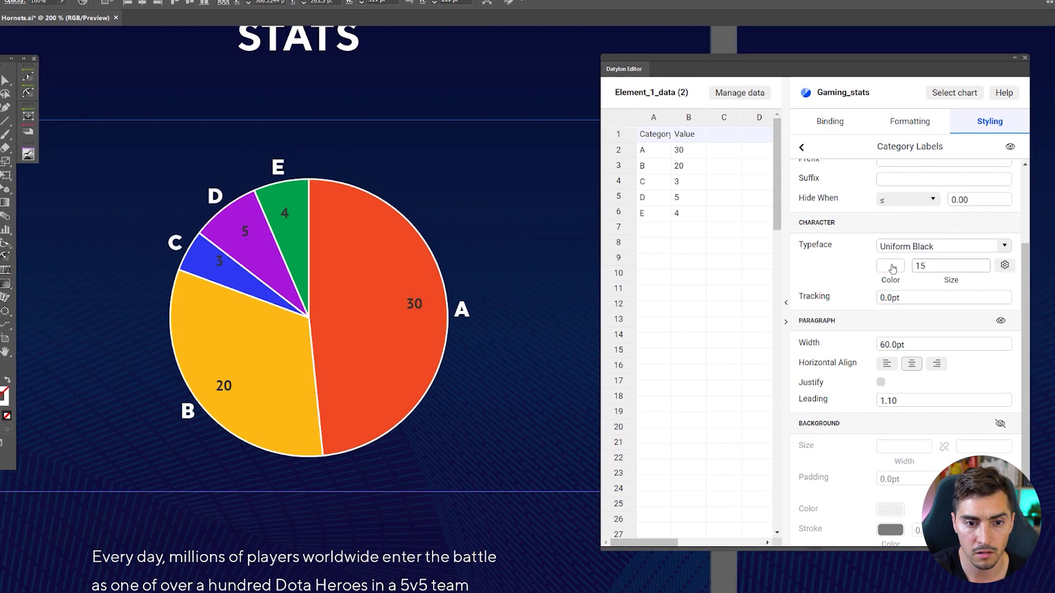
{"action": "scroll", "coordinate": [890, 250], "scroll_direction": "up", "scroll_amount": 1}
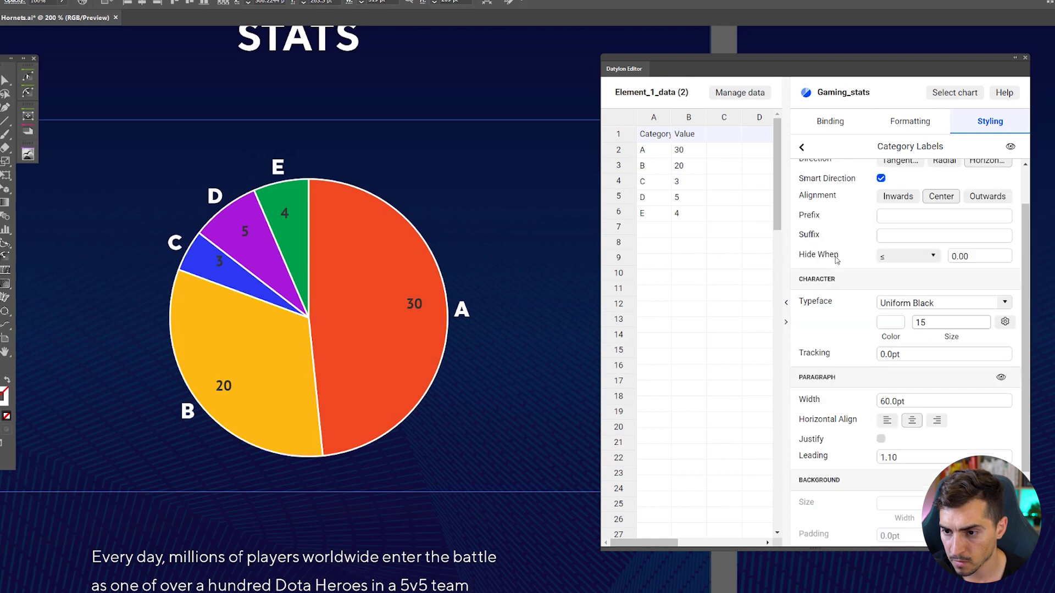
{"action": "scroll", "coordinate": [879, 300], "scroll_direction": "down", "scroll_amount": 1}
{"action": "left_click", "coordinate": [878, 301]}
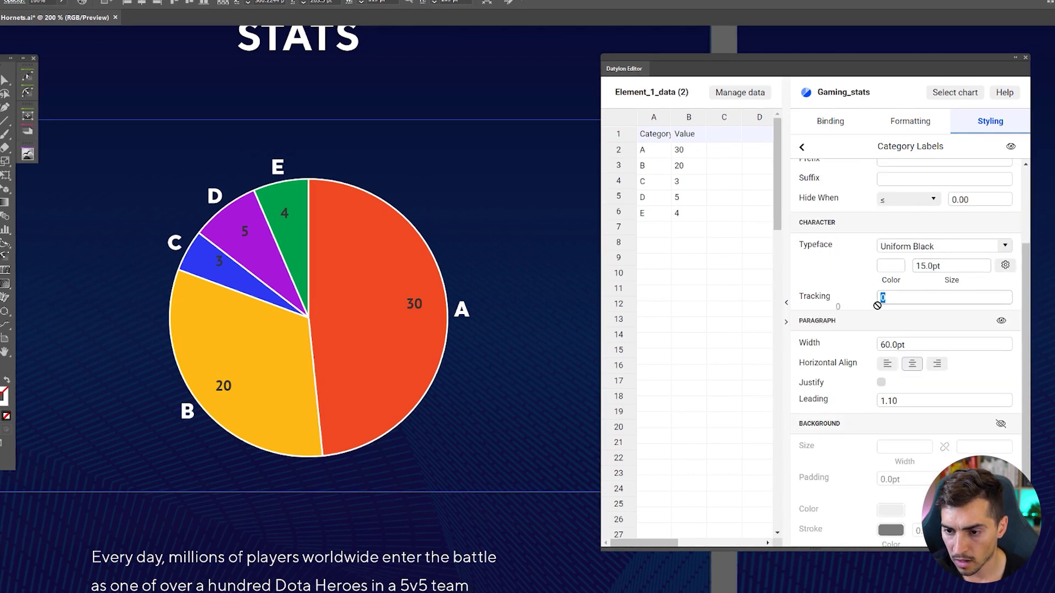
{"action": "scroll", "coordinate": [879, 297], "scroll_direction": "down", "scroll_amount": 1}
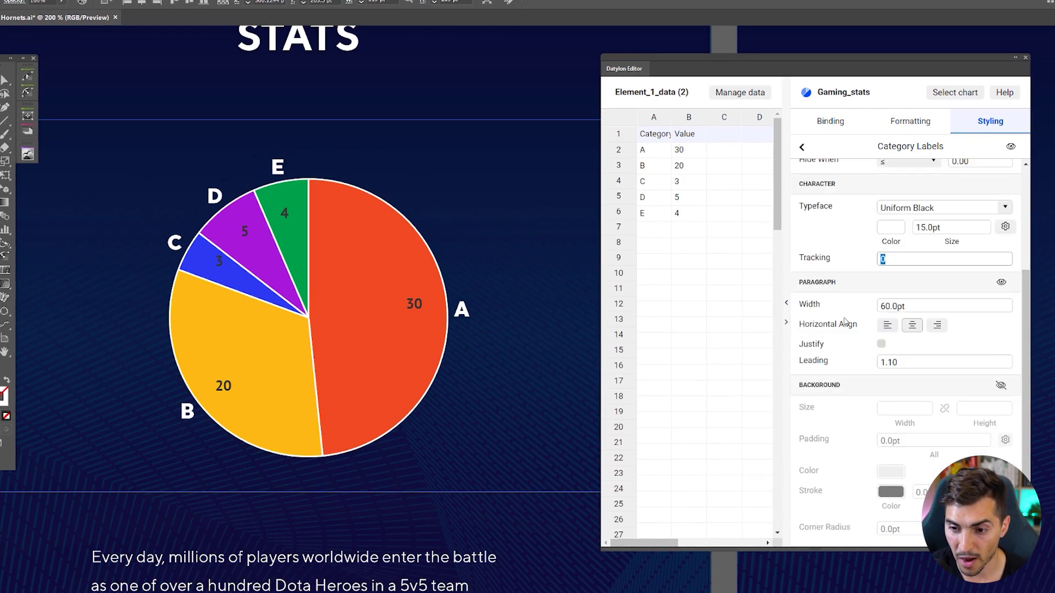
{"action": "scroll", "coordinate": [899, 399], "scroll_direction": "up", "scroll_amount": 3}
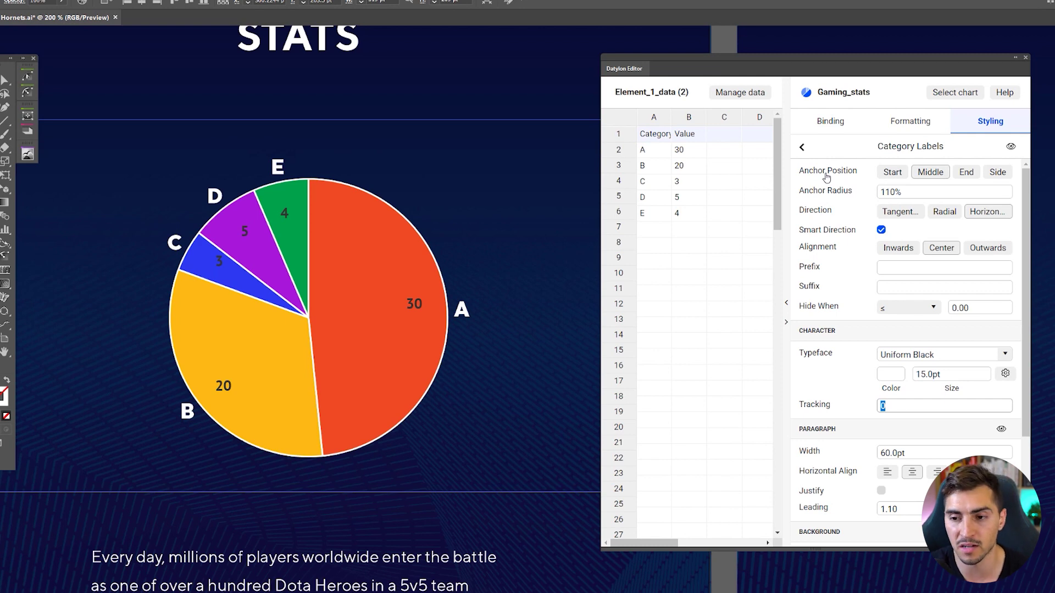
- Try Start and End anchor positions for the category labels, with a 110% anchor radius
{"action": "left_click", "coordinate": [893, 172]}
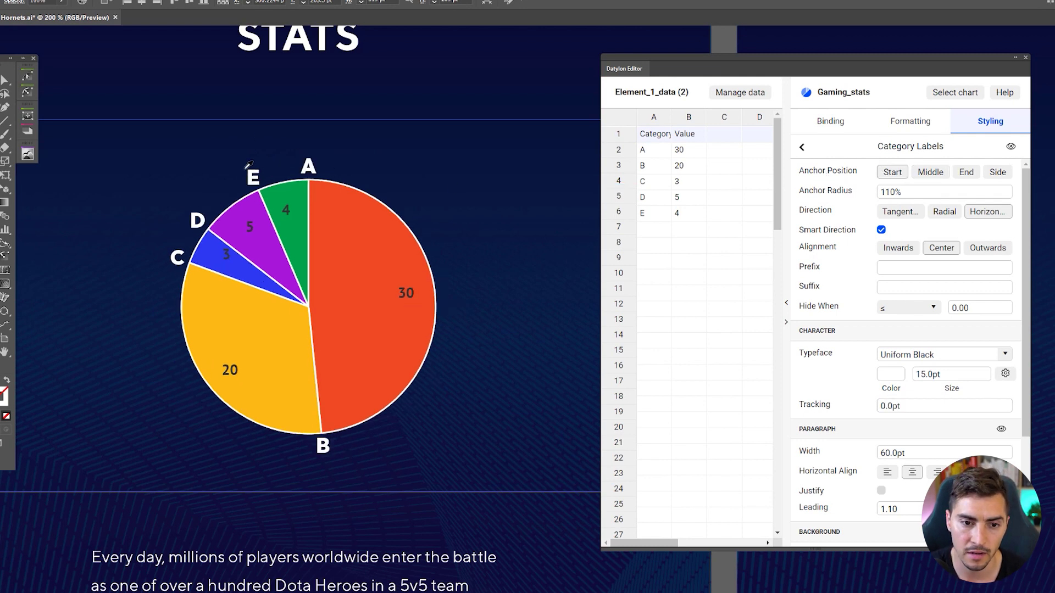
{"action": "scroll", "coordinate": [248, 165], "scroll_direction": "up", "scroll_amount": 5}
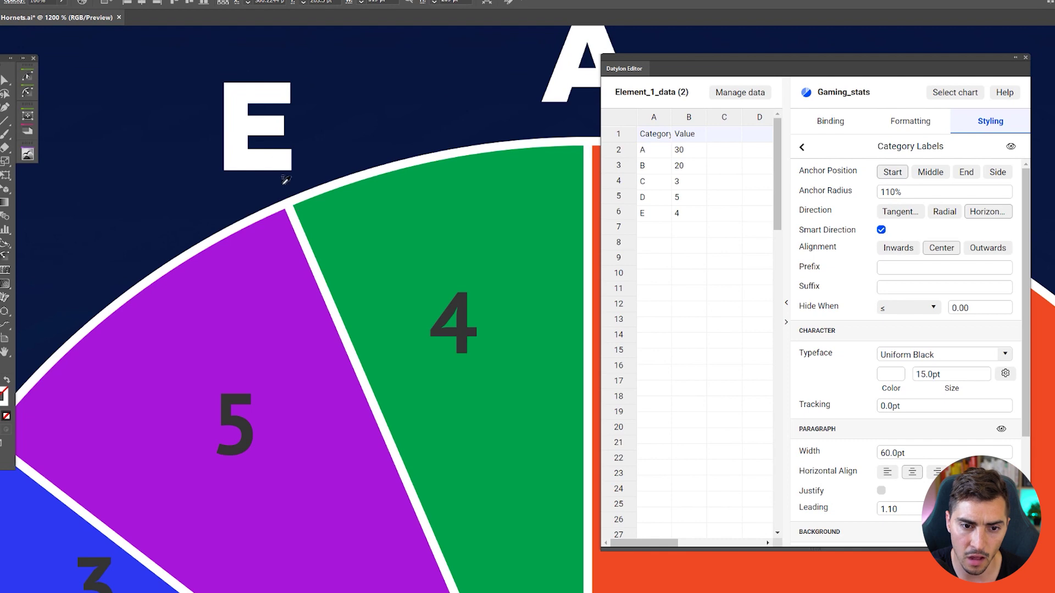
{"action": "scroll", "coordinate": [318, 249], "scroll_direction": "down", "scroll_amount": 3}
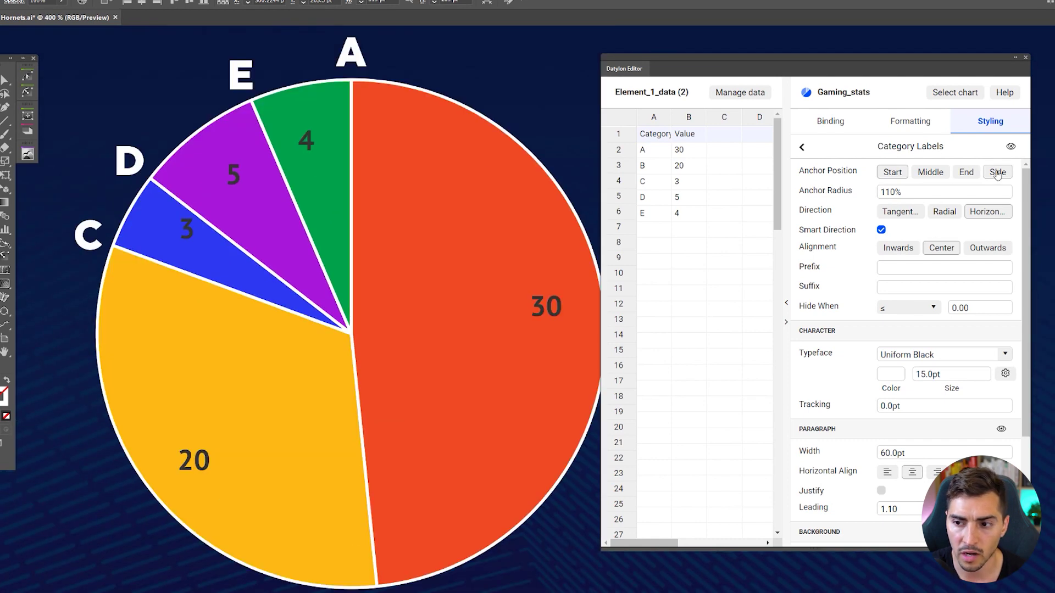
{"action": "left_click", "coordinate": [966, 172]}
{"action": "scroll", "coordinate": [362, 122], "scroll_direction": "down", "scroll_amount": 1}
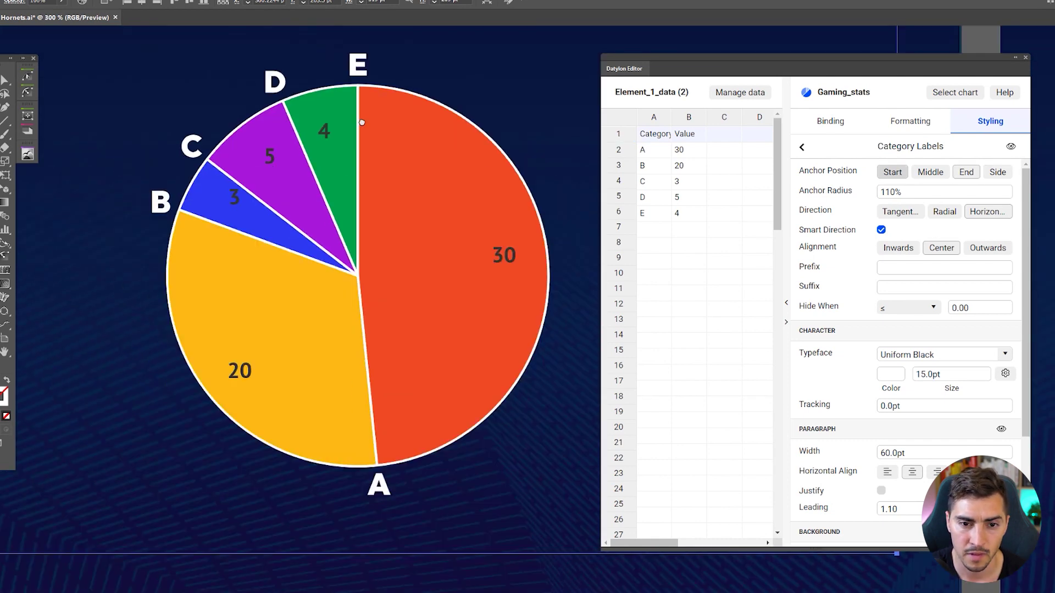
{"action": "scroll", "coordinate": [362, 122], "scroll_direction": "up", "scroll_amount": 1}
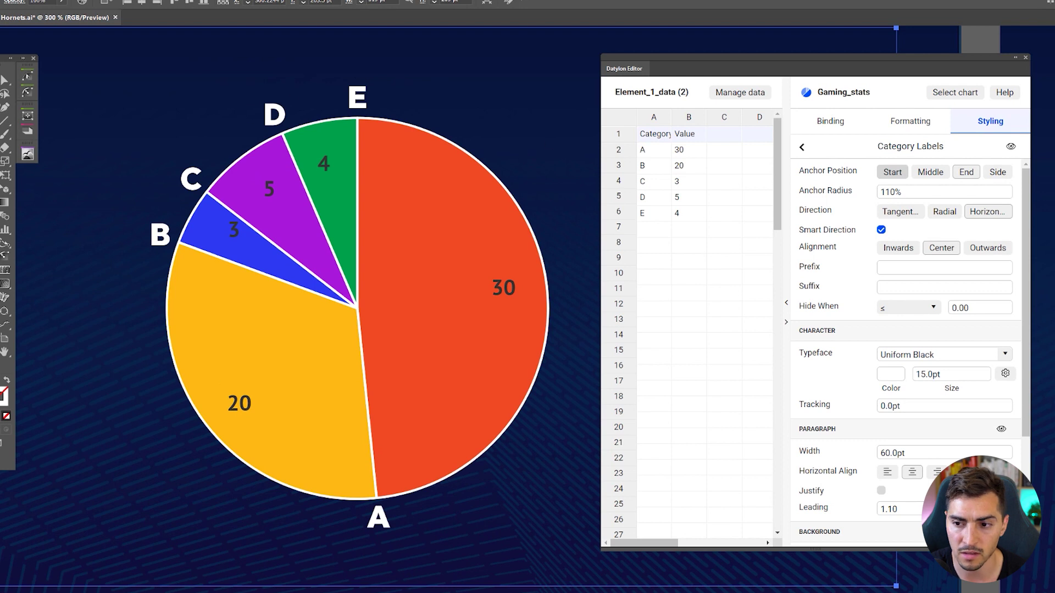
{"action": "left_click", "coordinate": [873, 192]}
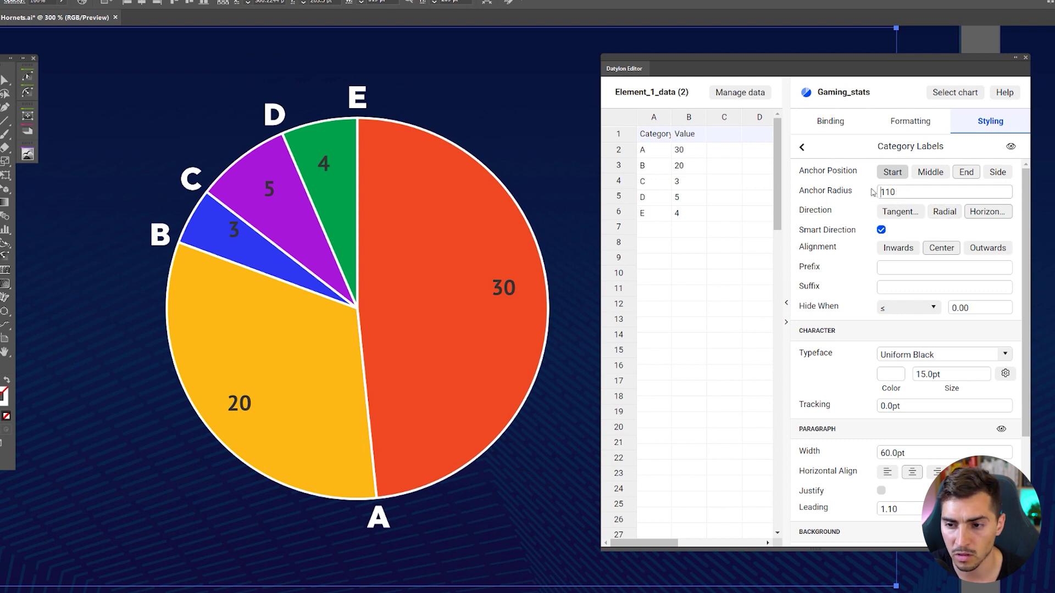
{"action": "key", "text": "Return"}
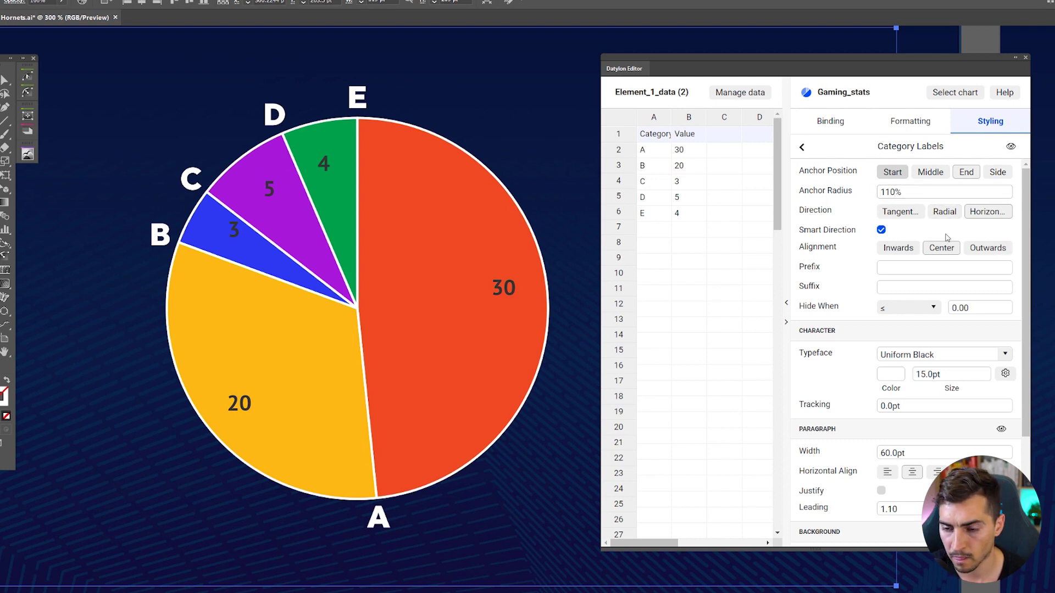
- Try radial direction and inward/outward alignment, return labels to horizontal, then hide them
{"action": "left_click", "coordinate": [941, 213]}
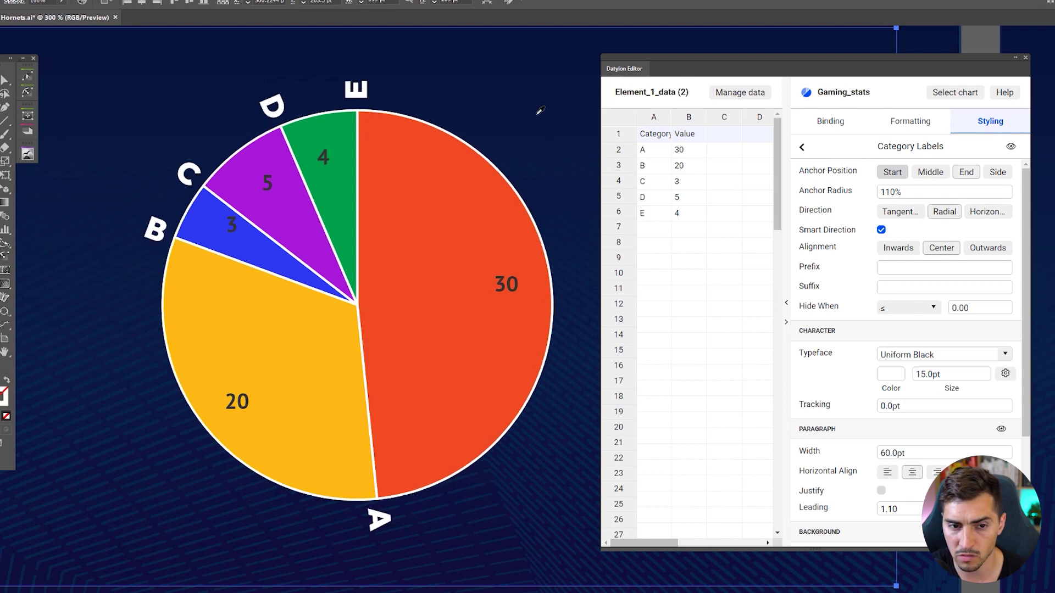
{"action": "left_click_drag", "start_coordinate": [540, 111], "coordinate": [509, 174]}
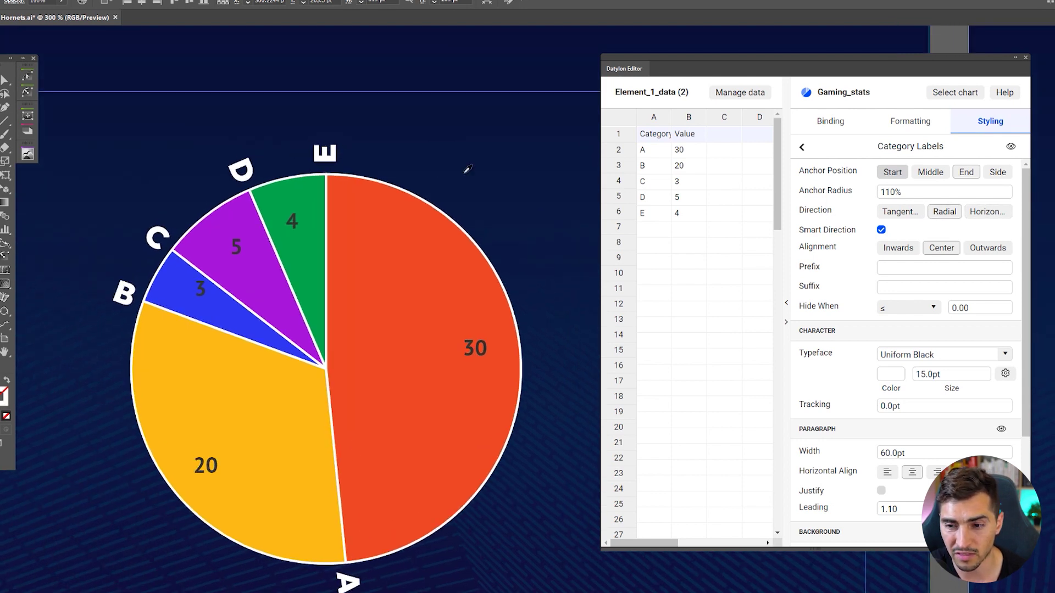
{"action": "left_click", "coordinate": [898, 247]}
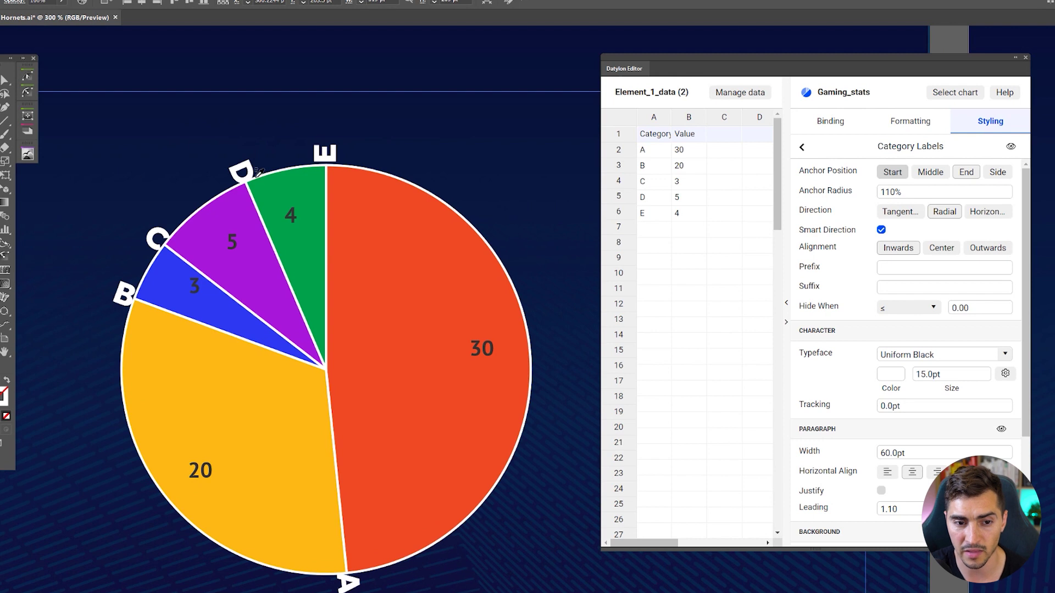
{"action": "left_click", "coordinate": [987, 248]}
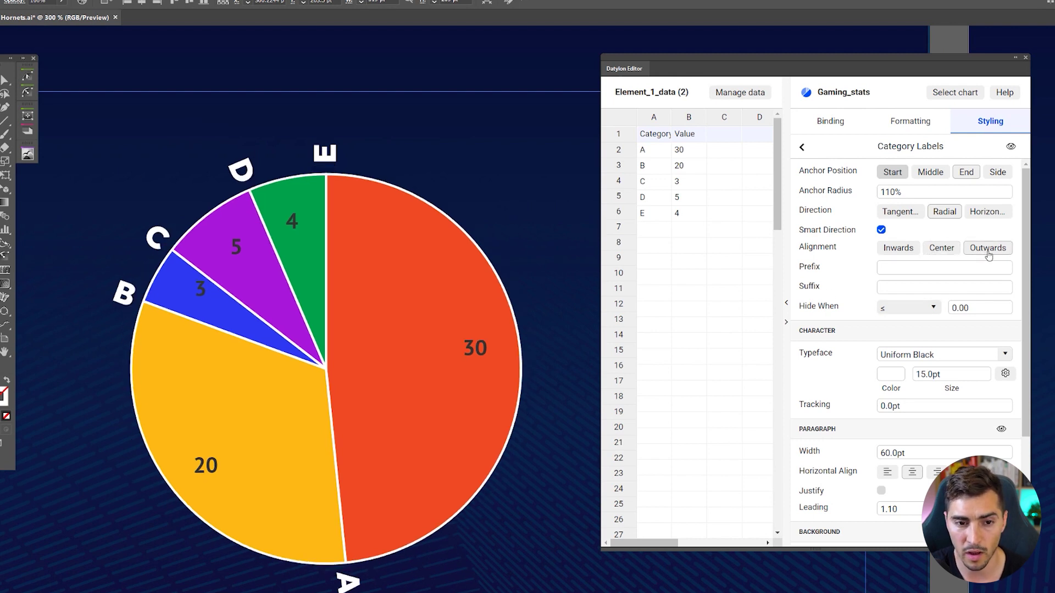
{"action": "left_click", "coordinate": [992, 212]}
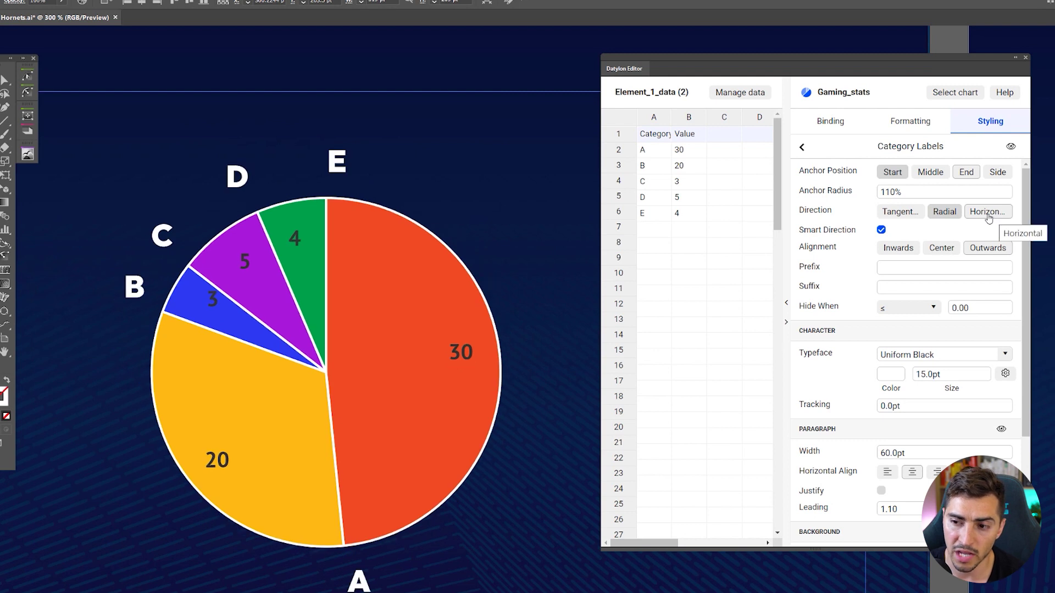
{"action": "scroll", "coordinate": [387, 155], "scroll_direction": "down", "scroll_amount": 1}
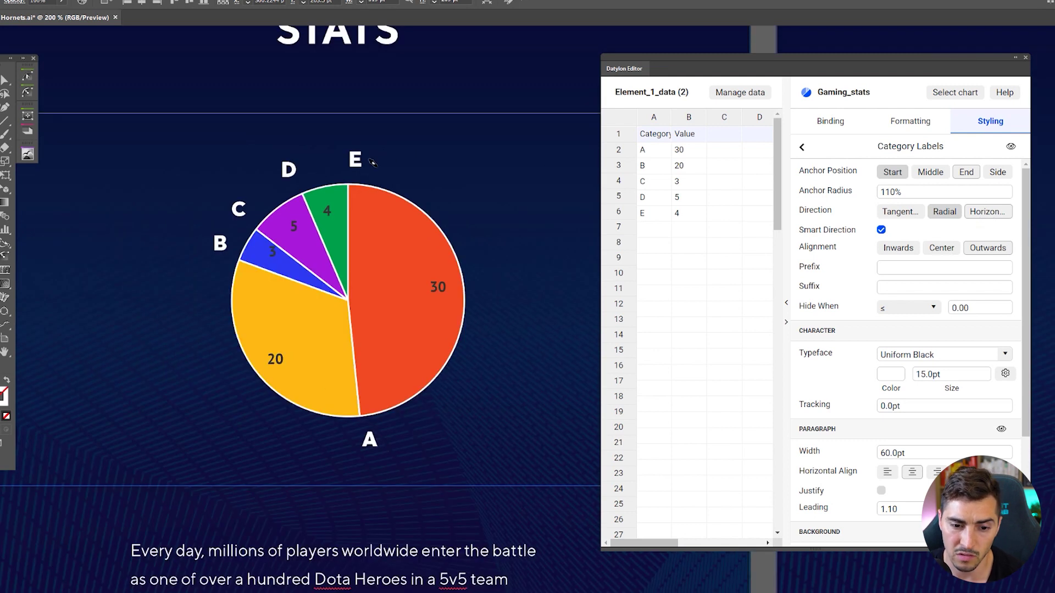
{"action": "scroll", "coordinate": [372, 162], "scroll_direction": "up", "scroll_amount": 1}
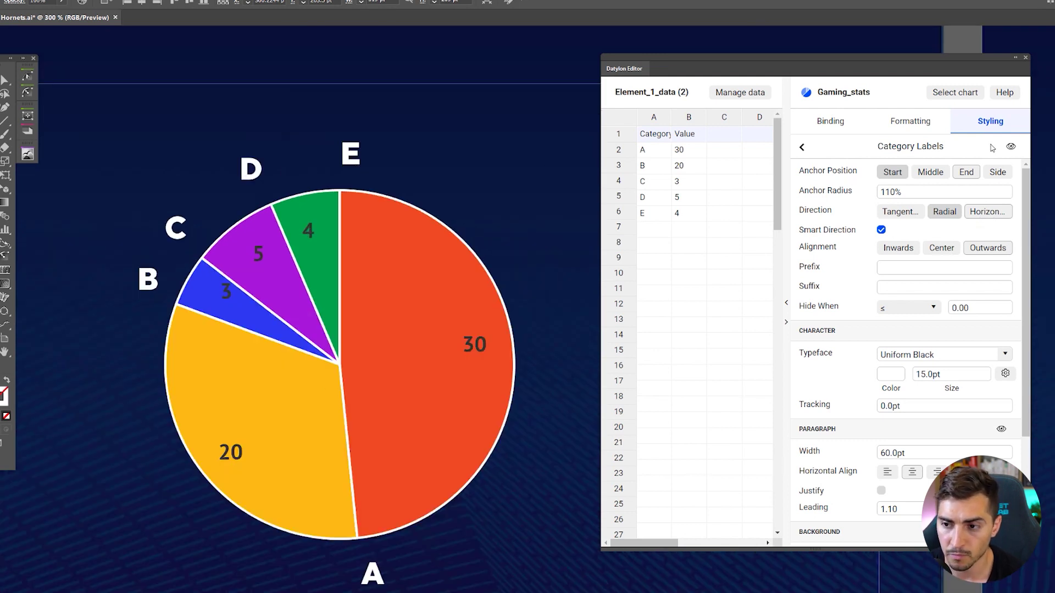
{"action": "left_click", "coordinate": [1010, 148]}
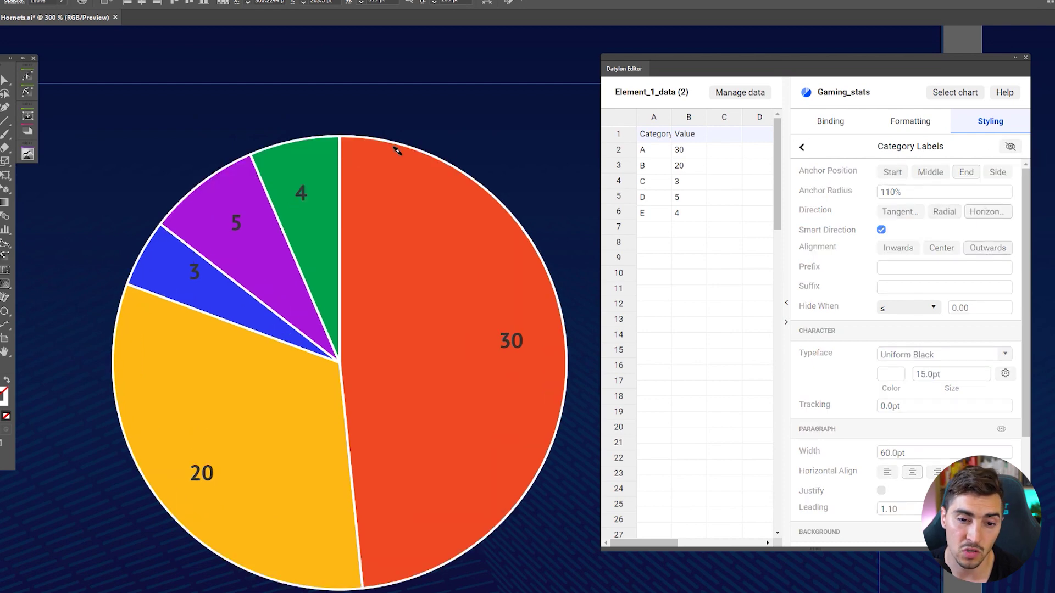
- Show the category labels again and open the Value Labels settings
{"action": "scroll", "coordinate": [392, 149], "scroll_direction": "down", "scroll_amount": 1}
{"action": "scroll", "coordinate": [392, 149], "scroll_direction": "up", "scroll_amount": 1}
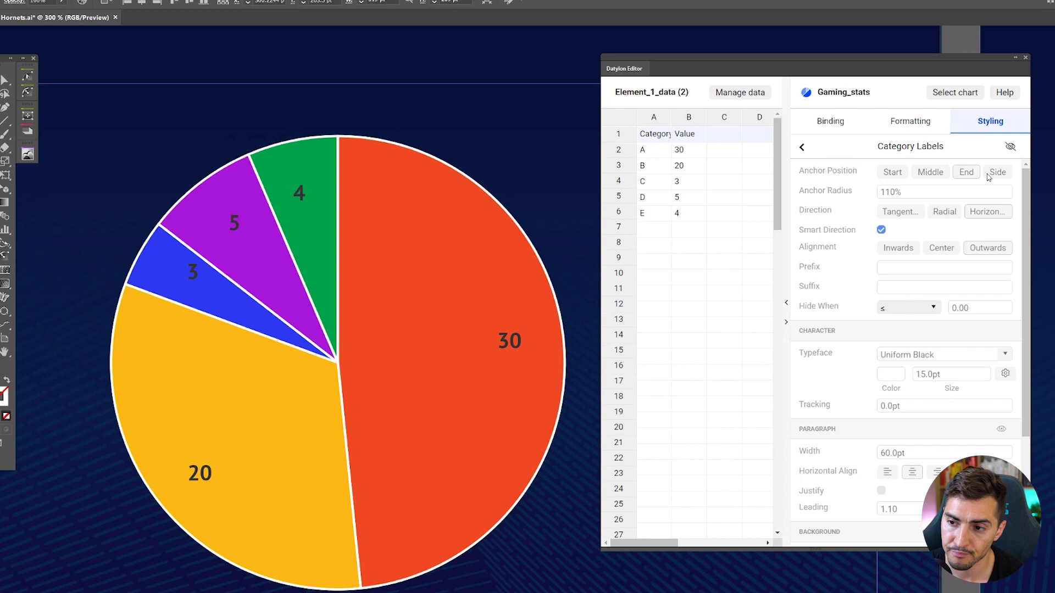
{"action": "left_click", "coordinate": [1010, 146]}
{"action": "left_click", "coordinate": [802, 147]}
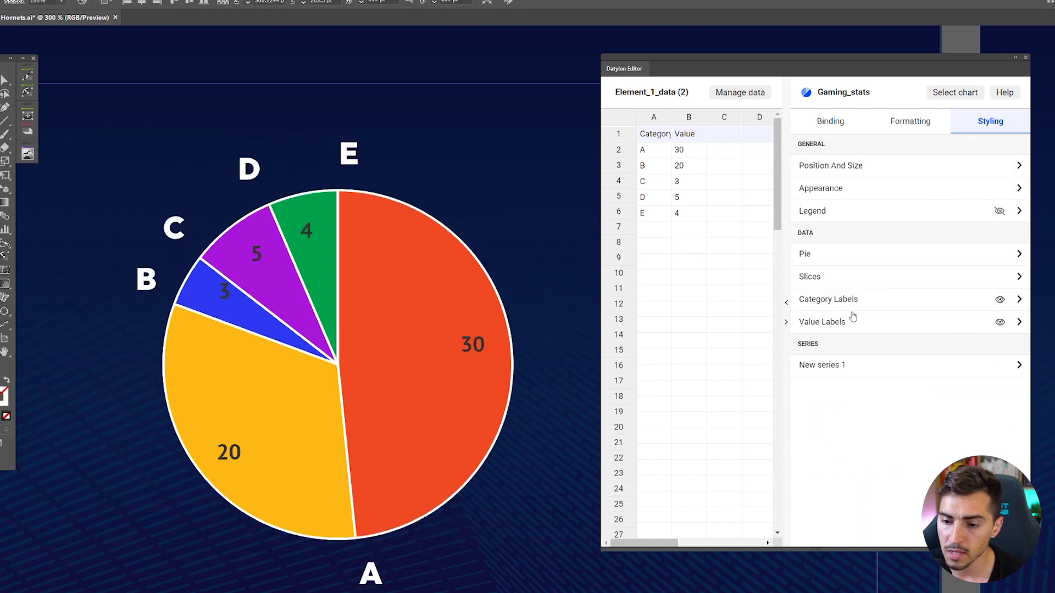
{"action": "left_click", "coordinate": [970, 325]}
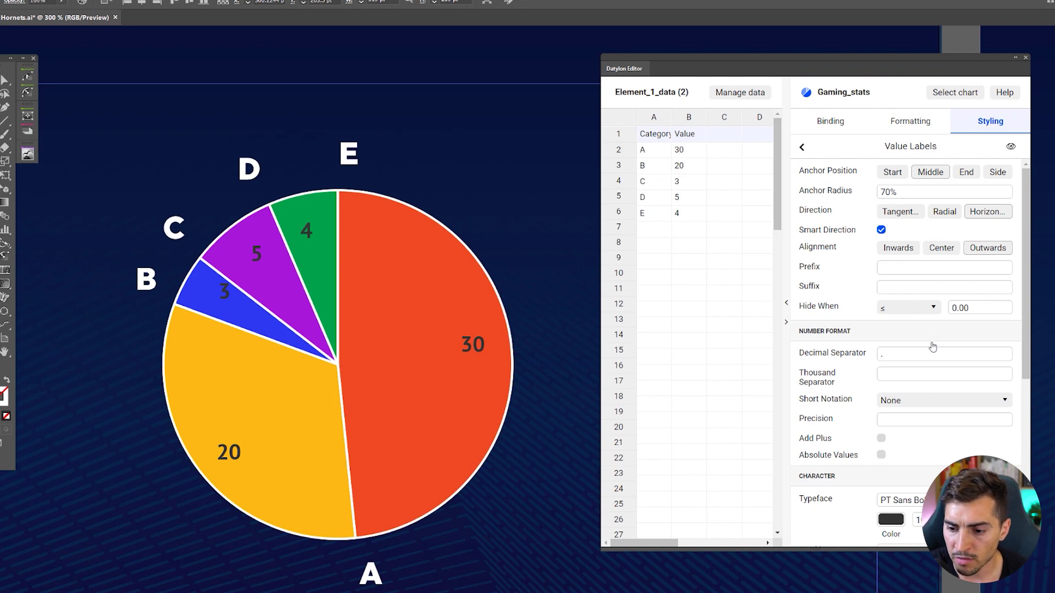
- Make the value labels white and set their size to 9 pt
{"action": "scroll", "coordinate": [933, 347], "scroll_direction": "down", "scroll_amount": 5}
{"action": "left_click", "coordinate": [891, 266]}
{"action": "left_click", "coordinate": [837, 367]}
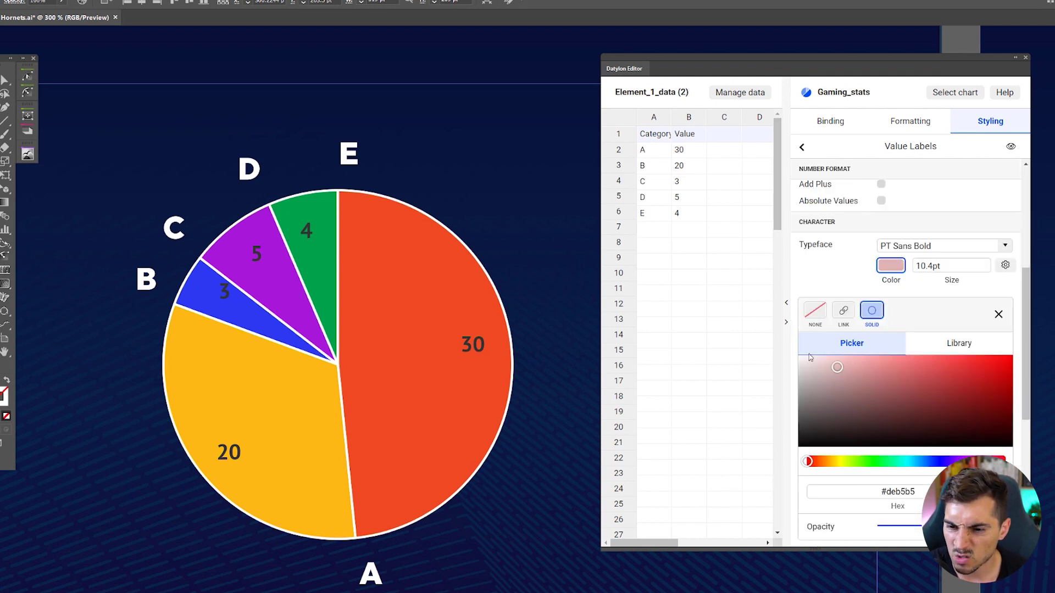
{"action": "left_click_drag", "start_coordinate": [809, 358], "coordinate": [781, 341]}
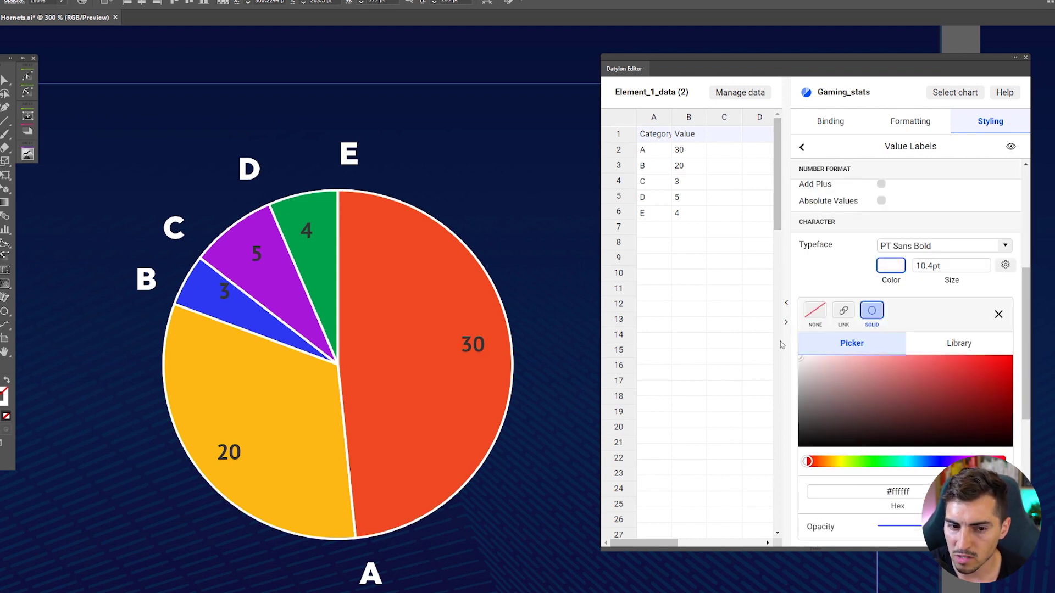
{"action": "left_click", "coordinate": [959, 269]}
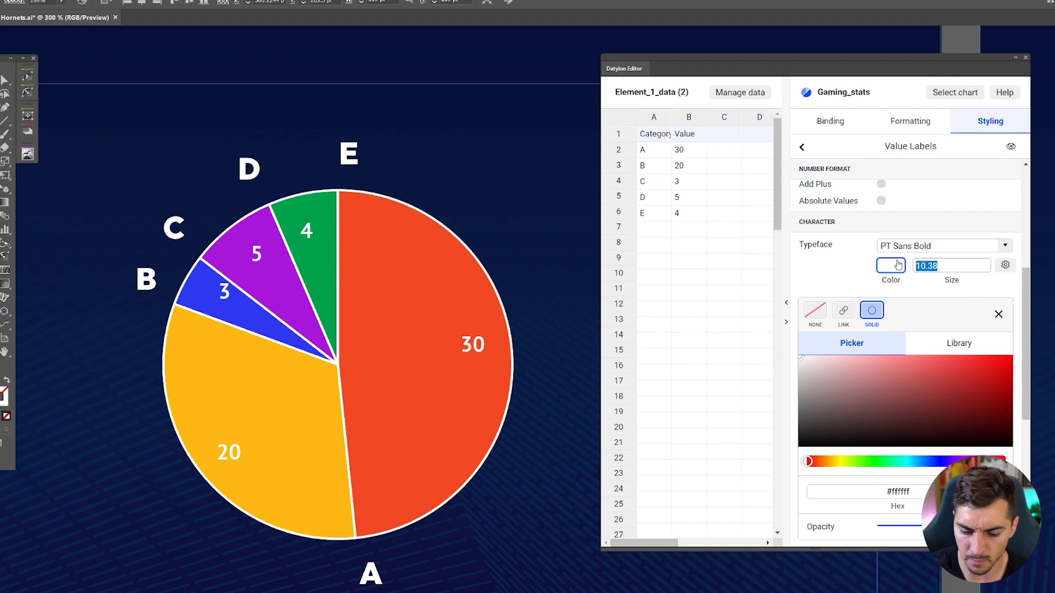
{"action": "type", "text": "8"}
{"action": "key", "text": "Return"}
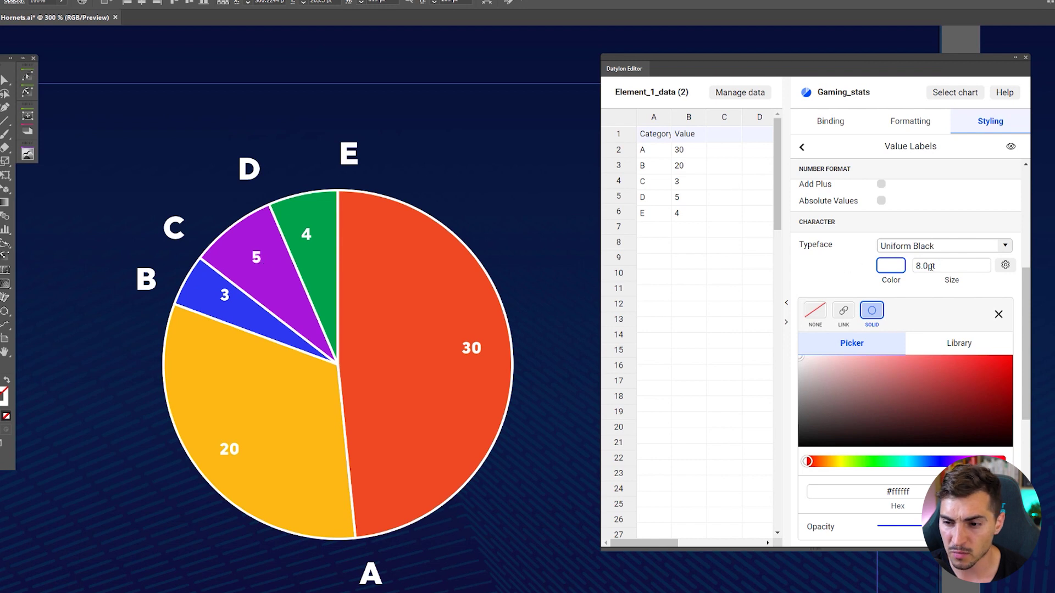
{"action": "left_click", "coordinate": [931, 267]}
{"action": "key", "text": "BackSpace"}
{"action": "type", "text": "9"}
{"action": "left_click", "coordinate": [945, 283]}
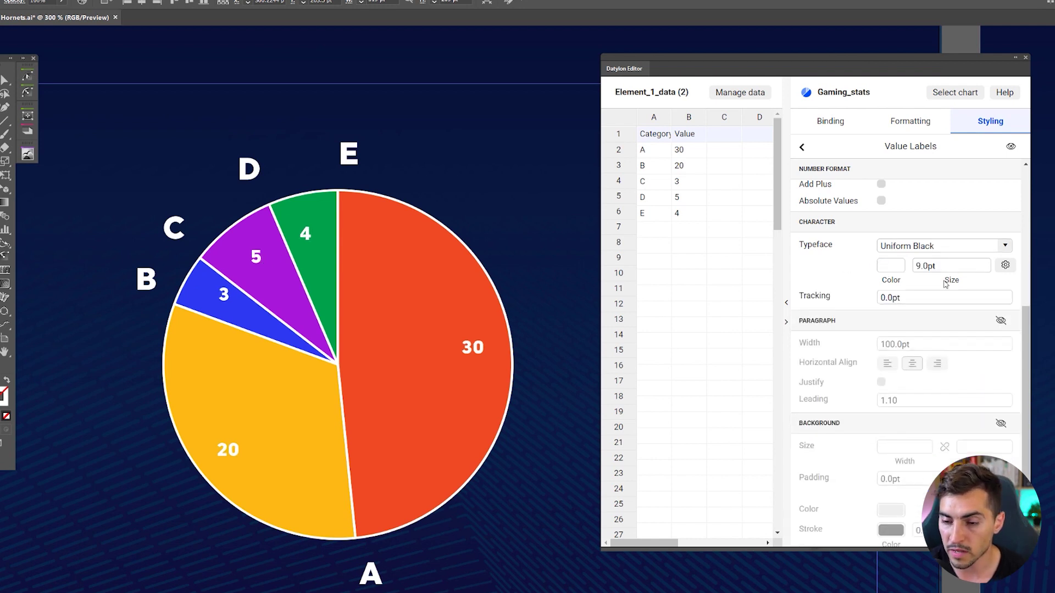
- Try blue, pink and darker value label colours, then select the hex colour value
{"action": "left_click", "coordinate": [891, 266]}
{"action": "scroll", "coordinate": [901, 330], "scroll_direction": "down", "scroll_amount": 1}
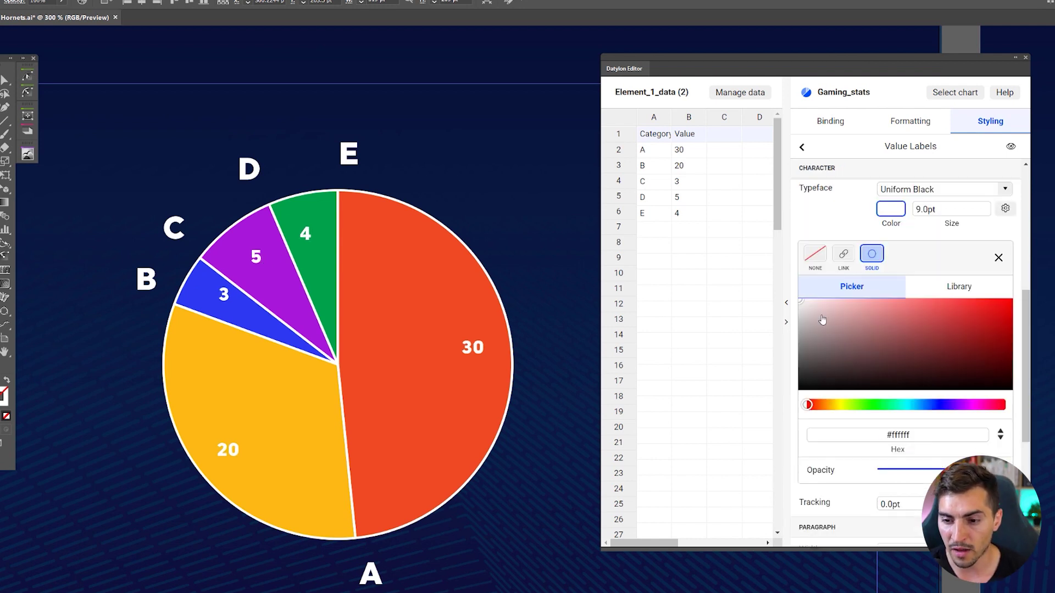
{"action": "left_click", "coordinate": [917, 315]}
{"action": "left_click_drag", "start_coordinate": [839, 406], "coordinate": [934, 405]}
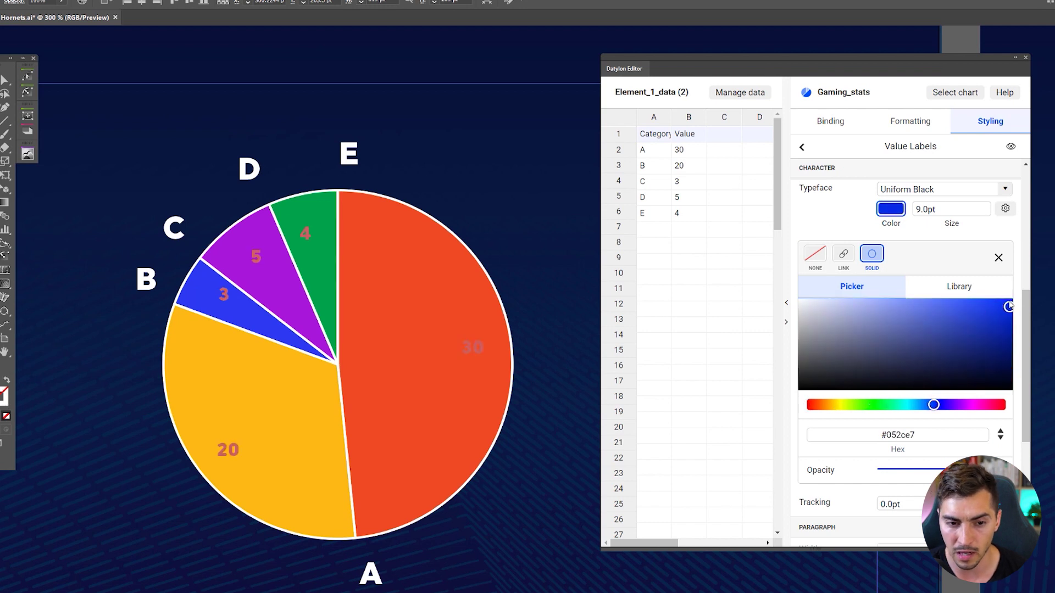
{"action": "left_click", "coordinate": [1004, 300]}
{"action": "left_click", "coordinate": [989, 405]}
{"action": "left_click_drag", "start_coordinate": [995, 353], "coordinate": [800, 300]}
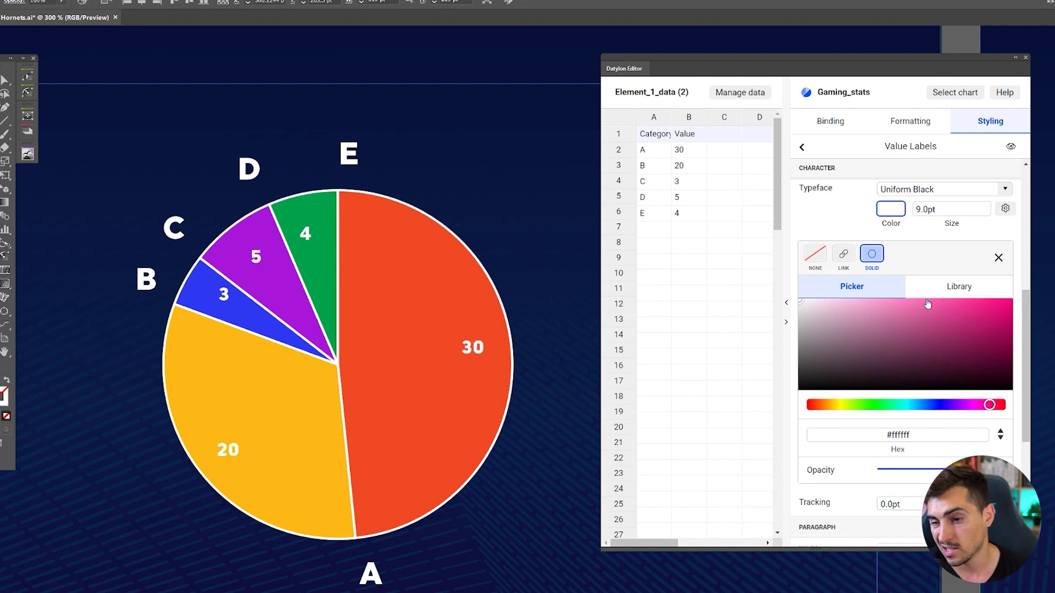
{"action": "scroll", "coordinate": [876, 323], "scroll_direction": "down", "scroll_amount": 1}
{"action": "scroll", "coordinate": [902, 324], "scroll_direction": "down", "scroll_amount": 1}
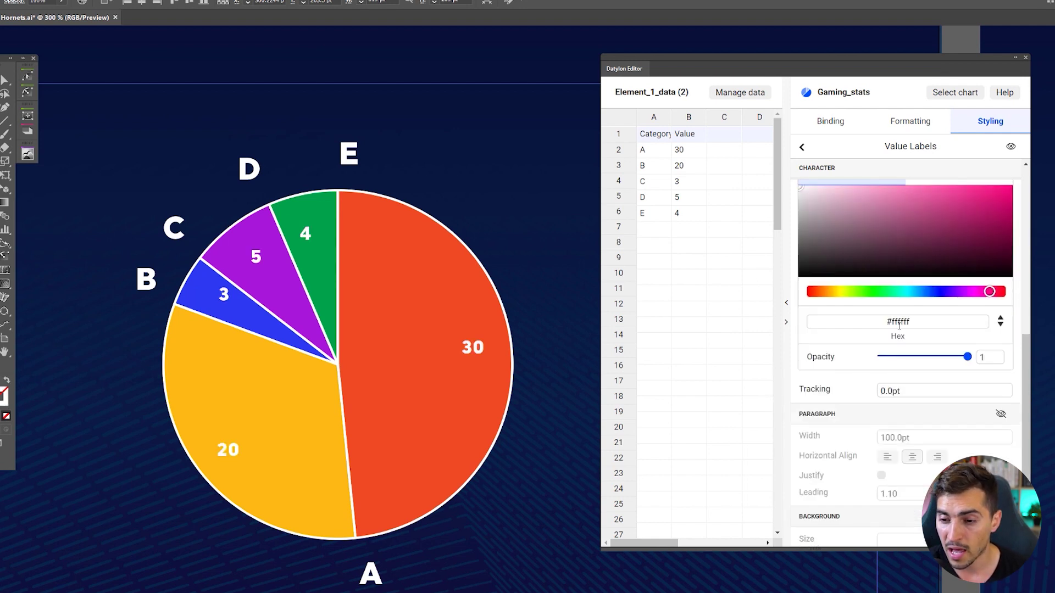
{"action": "left_click", "coordinate": [861, 325]}
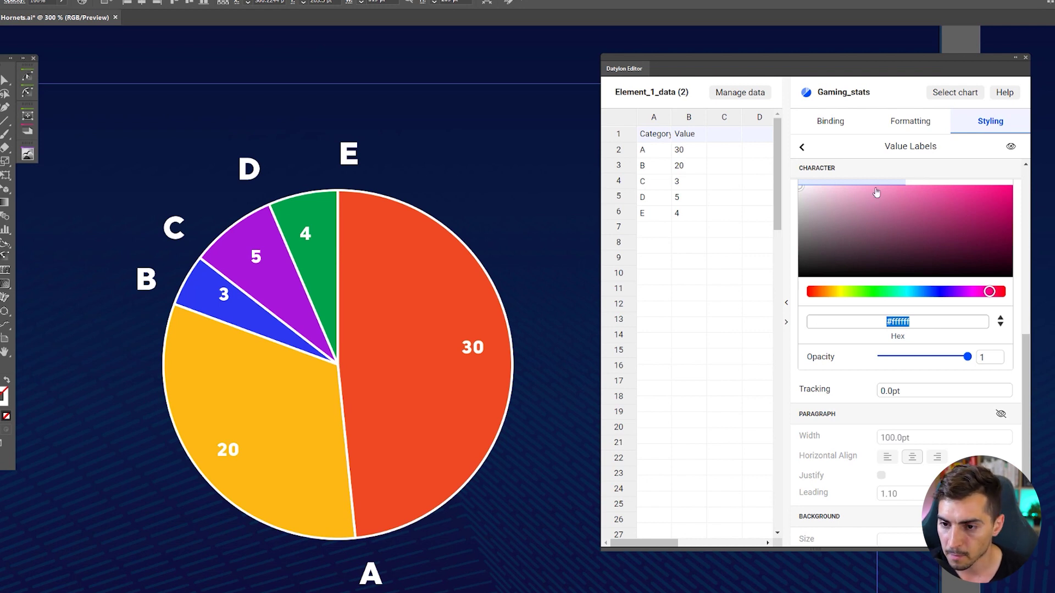
{"action": "scroll", "coordinate": [876, 192], "scroll_direction": "up", "scroll_amount": 5}
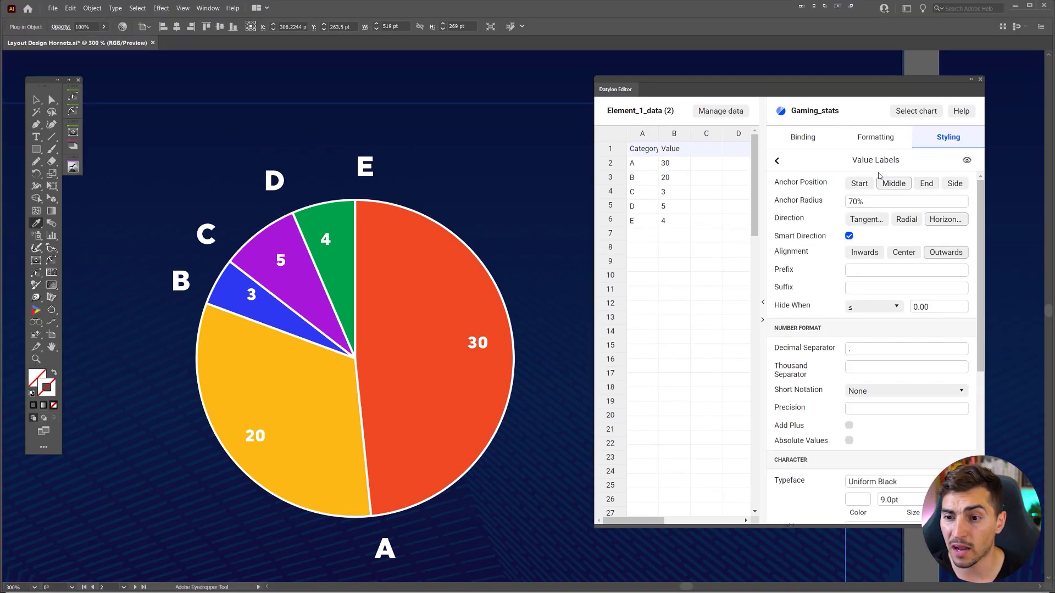
- Inspect New series 1's data points, then view its Binding to the Category and Value columns
{"action": "left_click", "coordinate": [777, 161]}
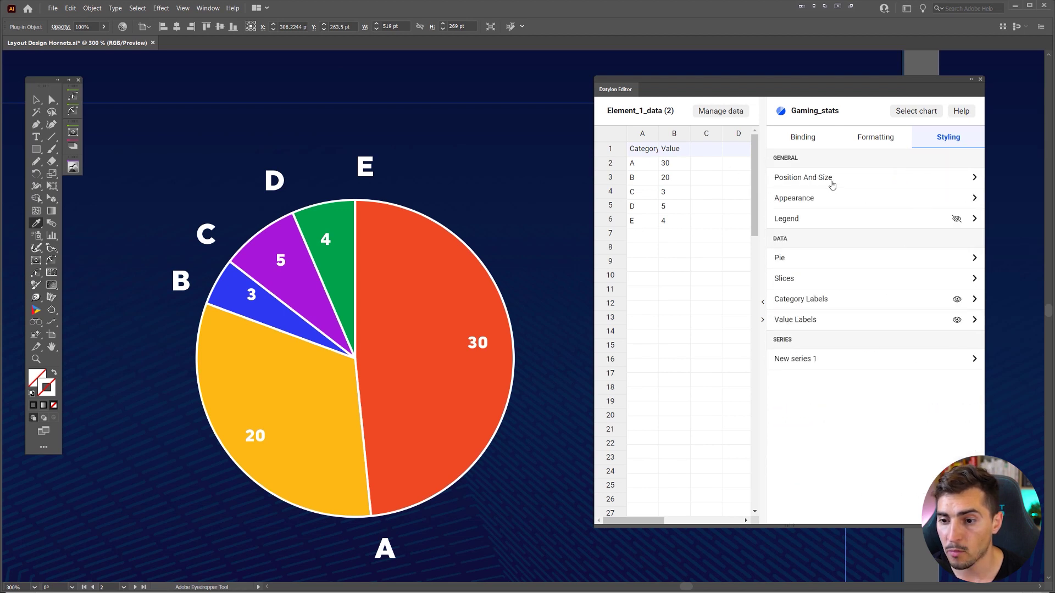
{"action": "left_click", "coordinate": [815, 363]}
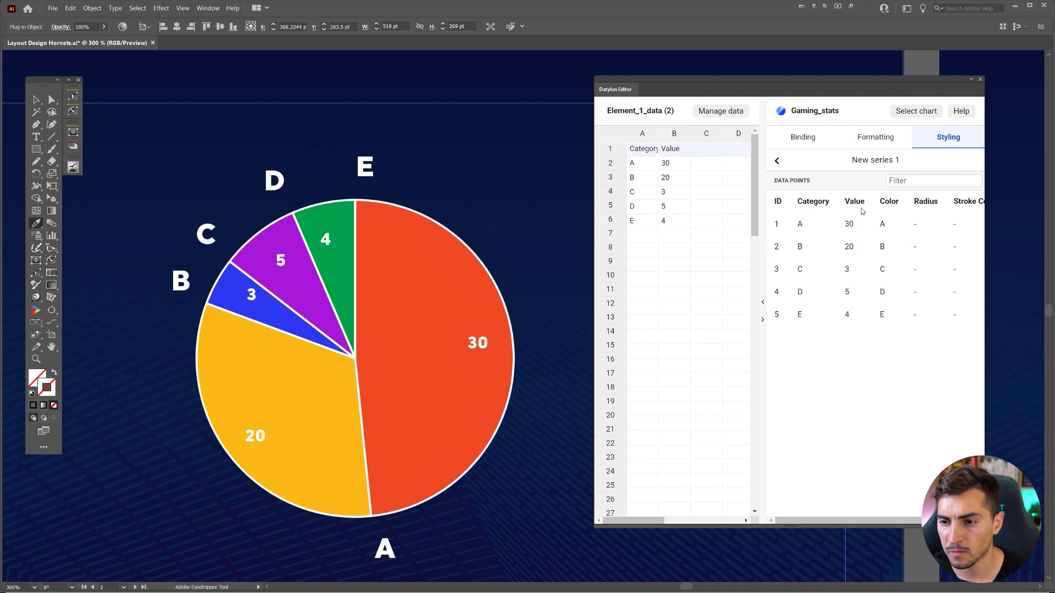
{"action": "left_click", "coordinate": [777, 160]}
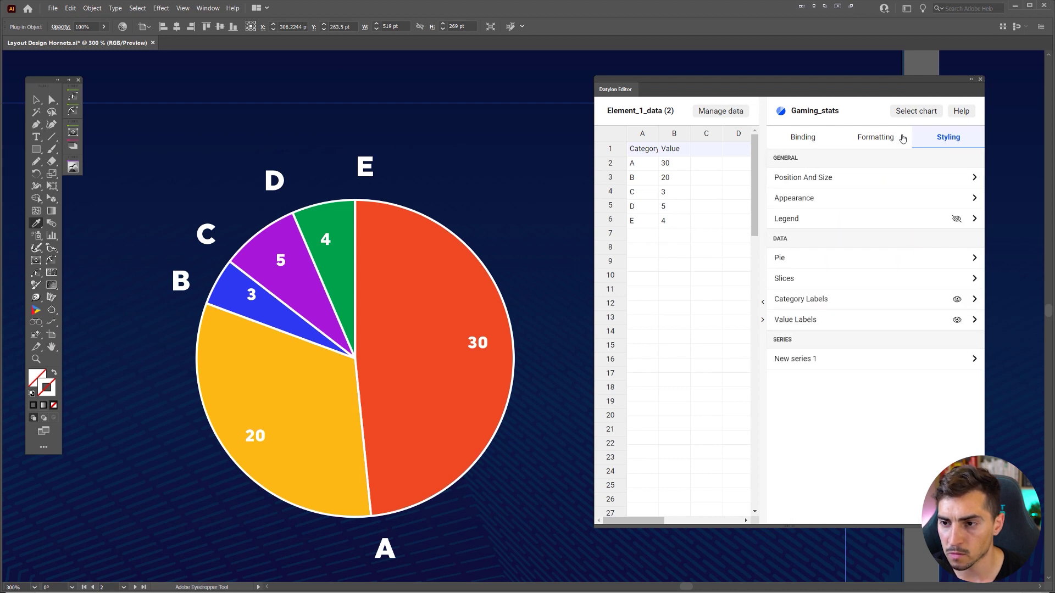
{"action": "left_click", "coordinate": [807, 137]}
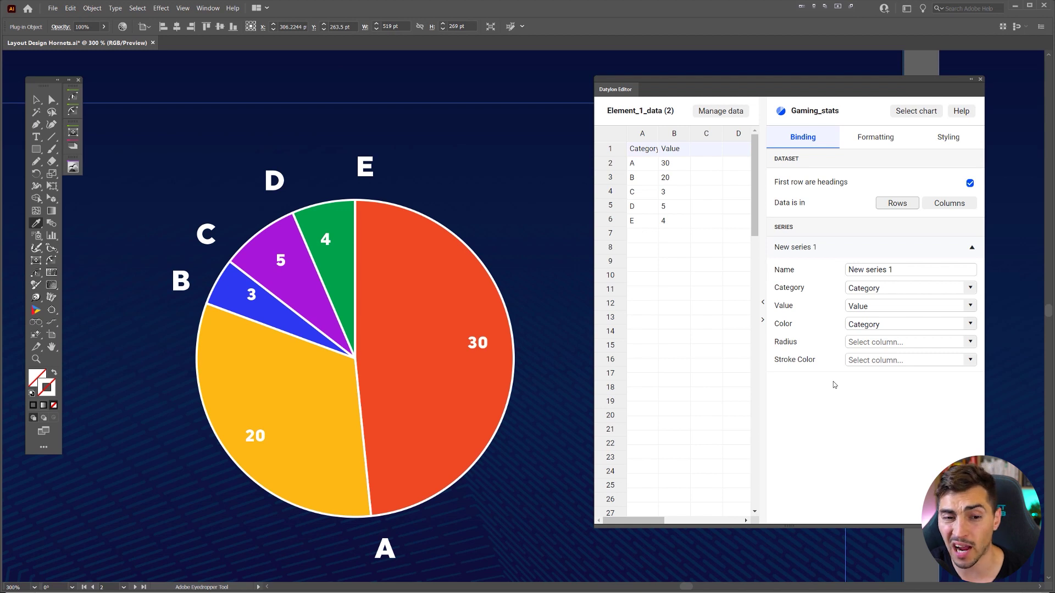
{"action": "scroll", "coordinate": [484, 188], "scroll_direction": "down", "scroll_amount": 1}
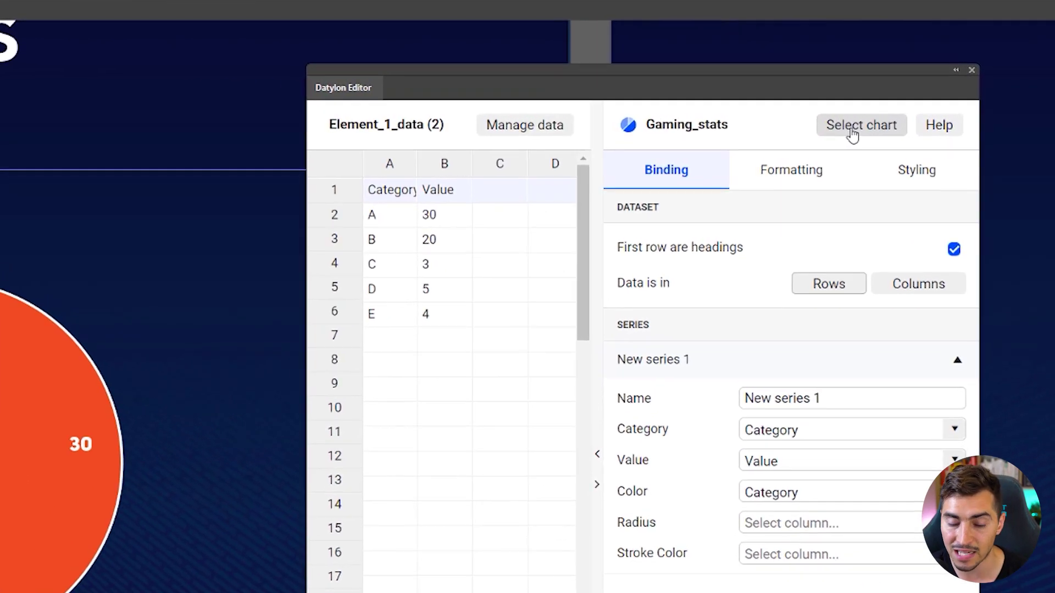
- Switch the chart type from pie to donut, keeping the A–E data 30, 20, 3, 5, 4
{"action": "left_click", "coordinate": [852, 135]}
{"action": "mouse_move", "coordinate": [592, 284]}
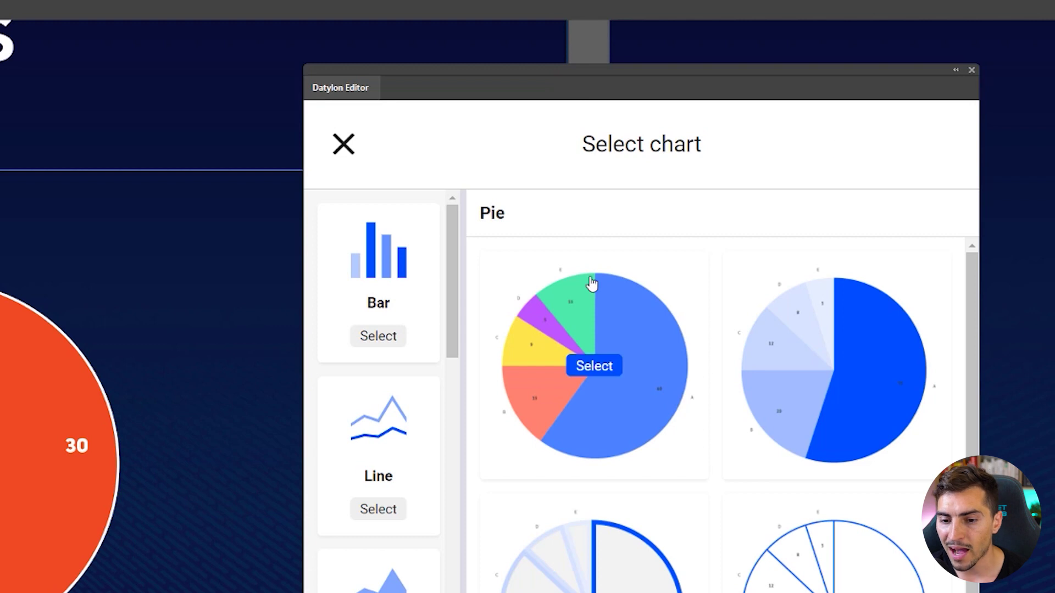
{"action": "scroll", "coordinate": [711, 342], "scroll_direction": "down", "scroll_amount": 5}
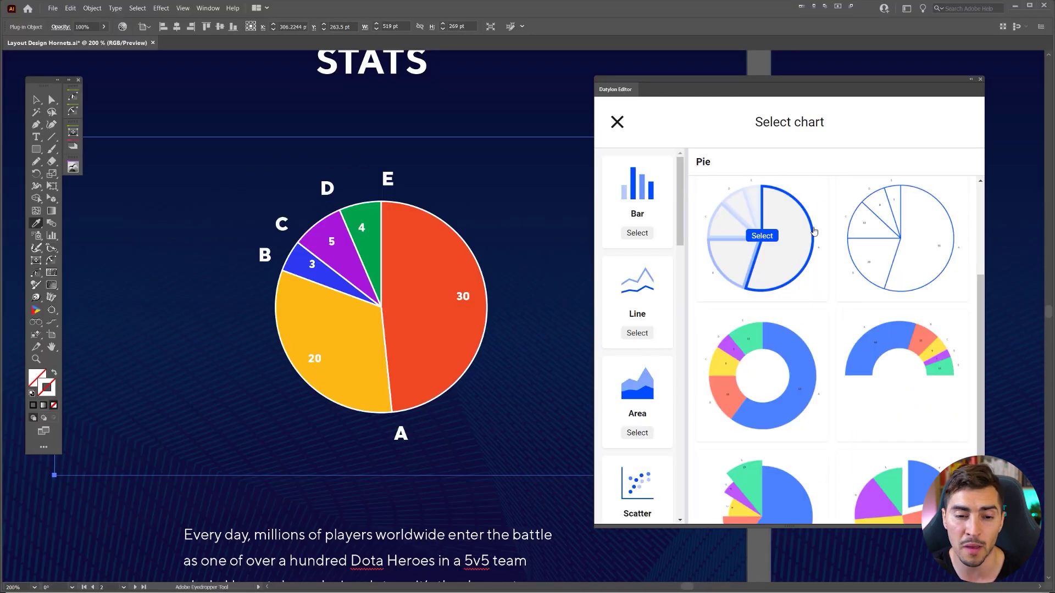
{"action": "scroll", "coordinate": [815, 231], "scroll_direction": "down", "scroll_amount": 1}
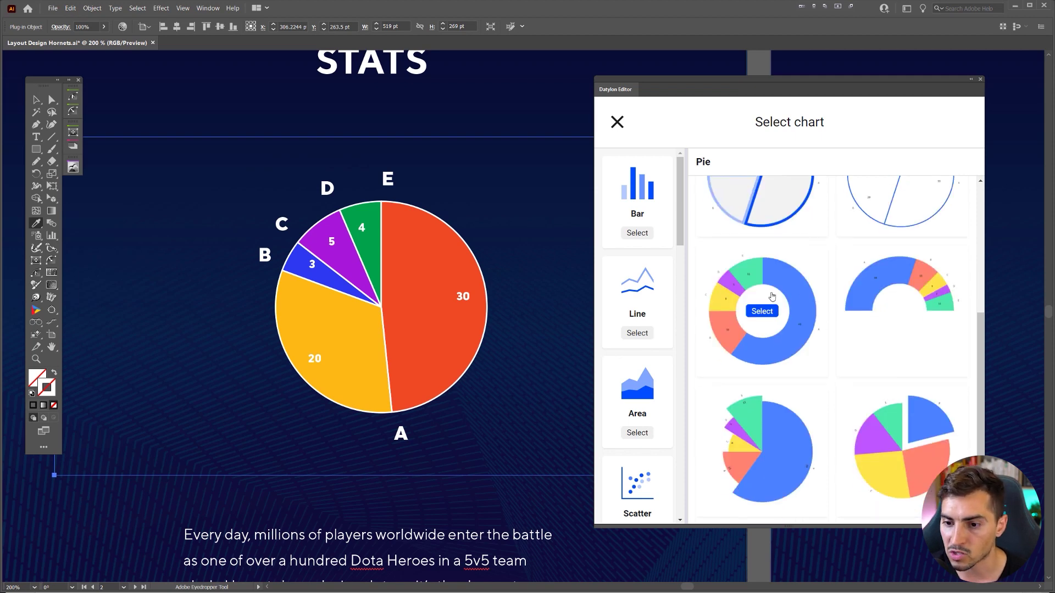
{"action": "scroll", "coordinate": [907, 319], "scroll_direction": "up", "scroll_amount": 3}
{"action": "scroll", "coordinate": [910, 319], "scroll_direction": "down", "scroll_amount": 3}
{"action": "mouse_move", "coordinate": [769, 336]}
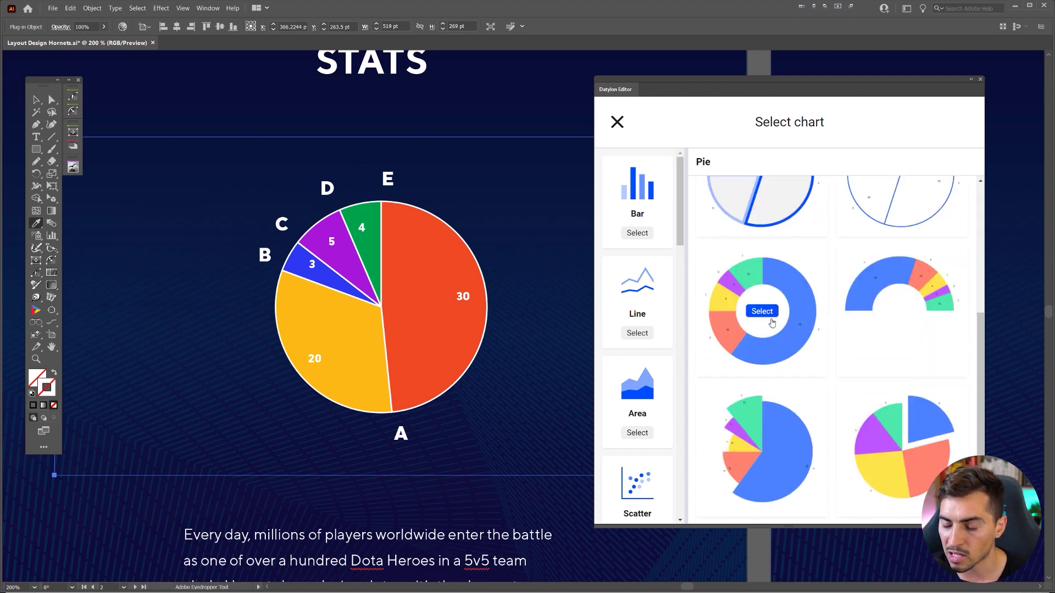
{"action": "left_click", "coordinate": [763, 314]}
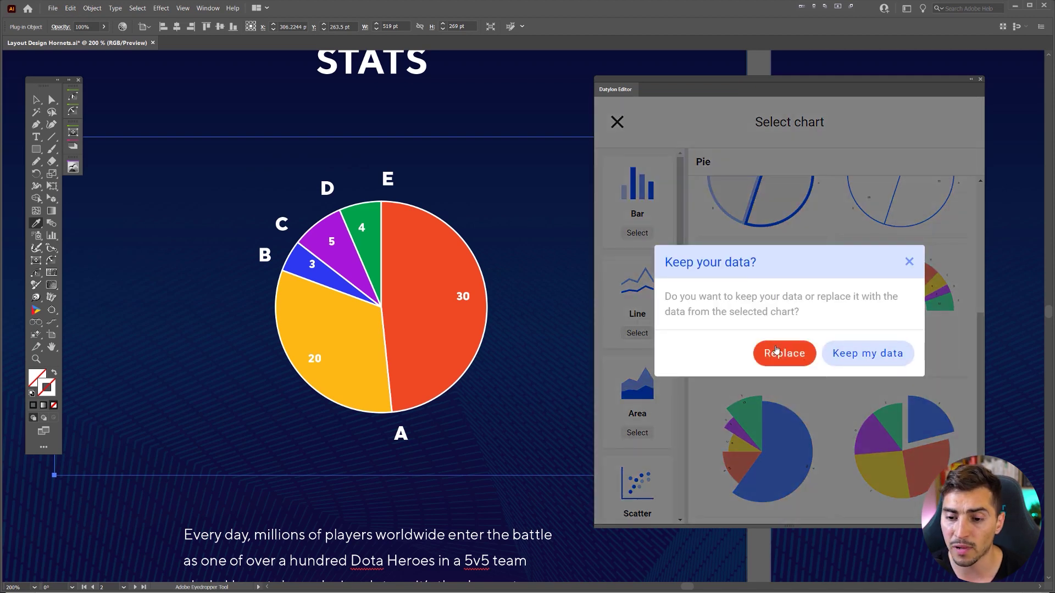
{"action": "left_click", "coordinate": [870, 354]}
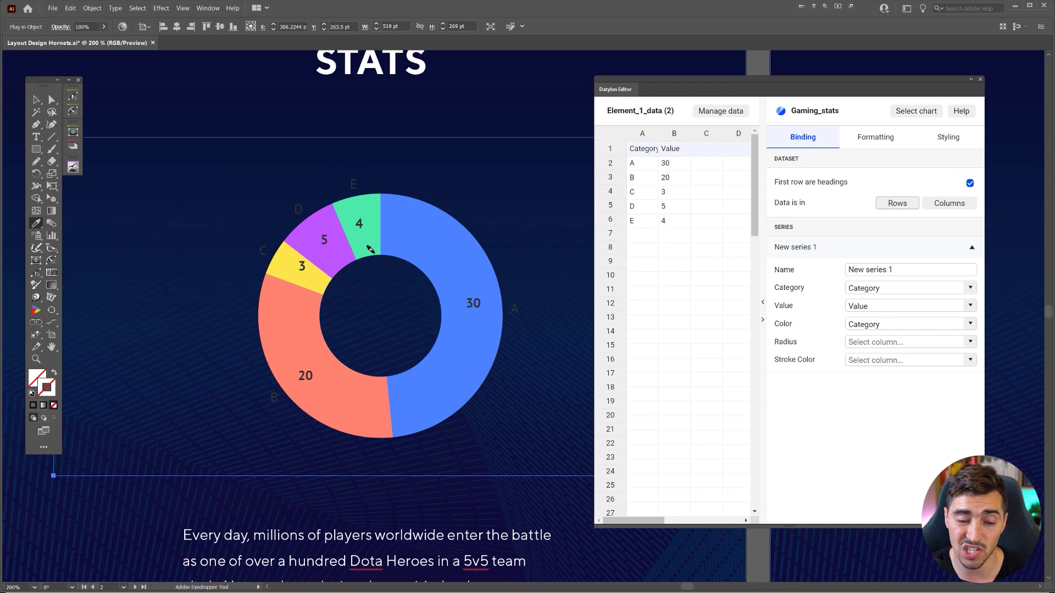
- Recolour the donut slices with the orange-yellow-blue-purple-green palette
{"action": "left_click", "coordinate": [935, 141]}
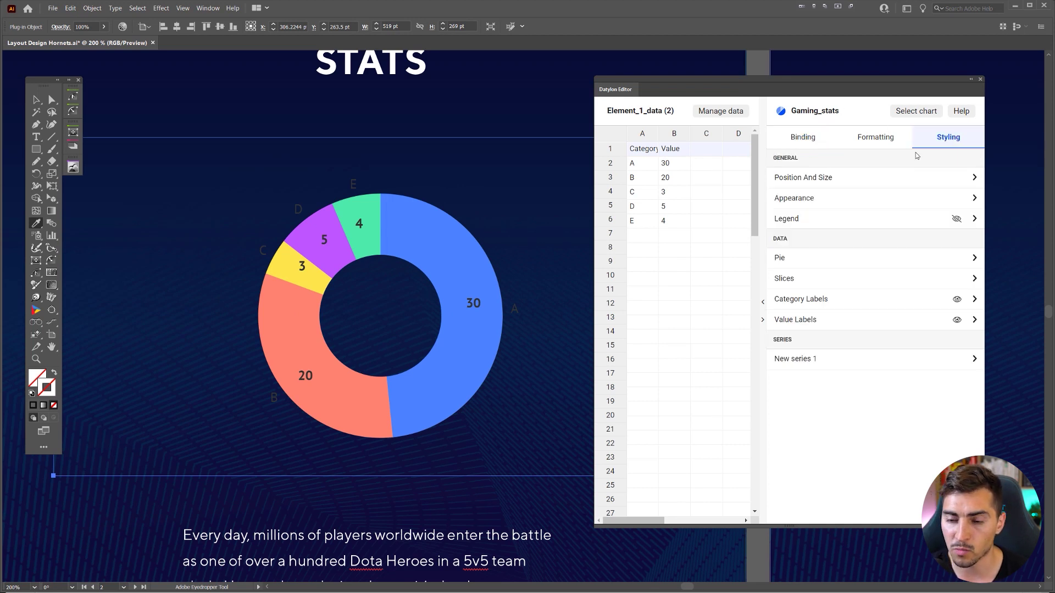
{"action": "left_click", "coordinate": [792, 278]}
{"action": "left_click", "coordinate": [858, 183]}
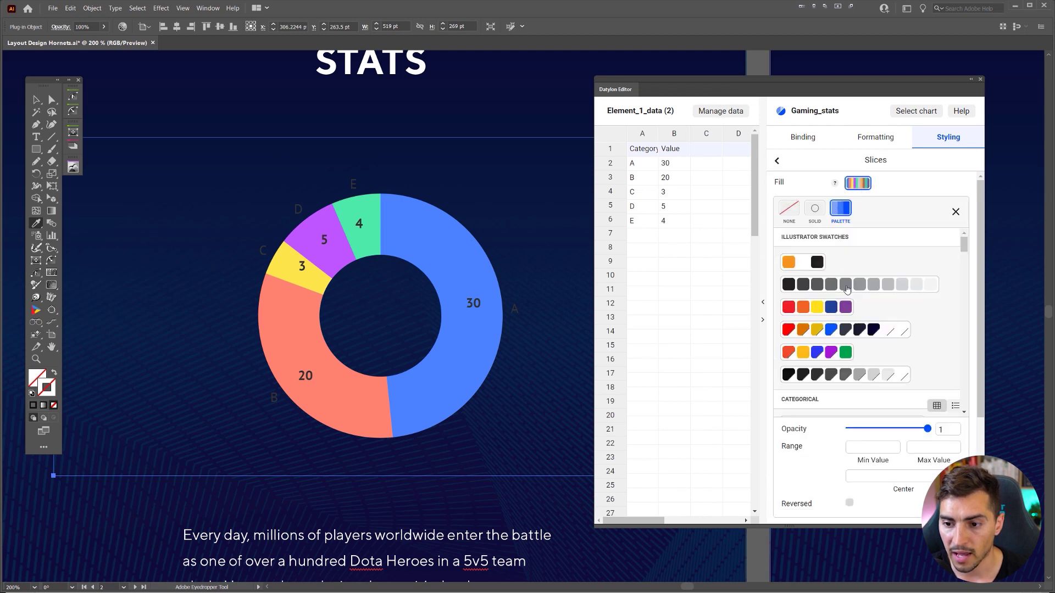
{"action": "left_click", "coordinate": [833, 354]}
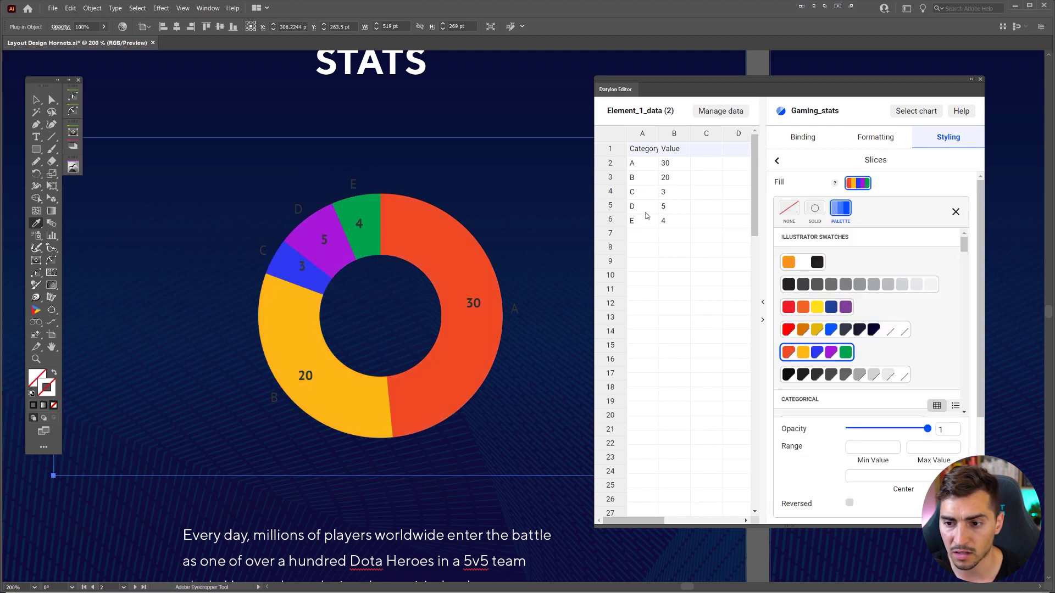
{"action": "left_click", "coordinate": [956, 212]}
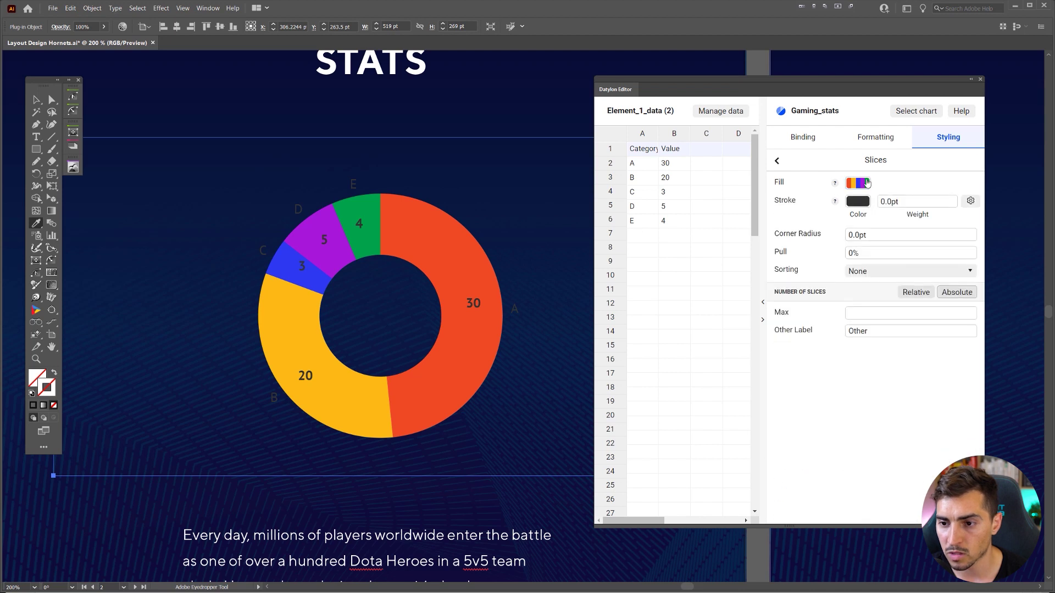
{"action": "left_click", "coordinate": [777, 160]}
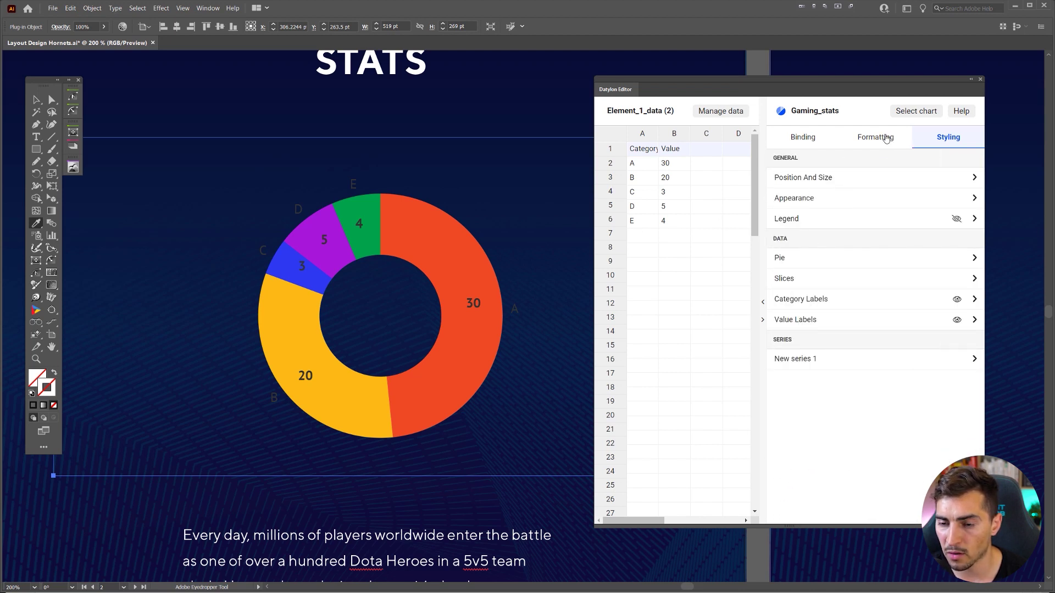
{"action": "left_click", "coordinate": [793, 277]}
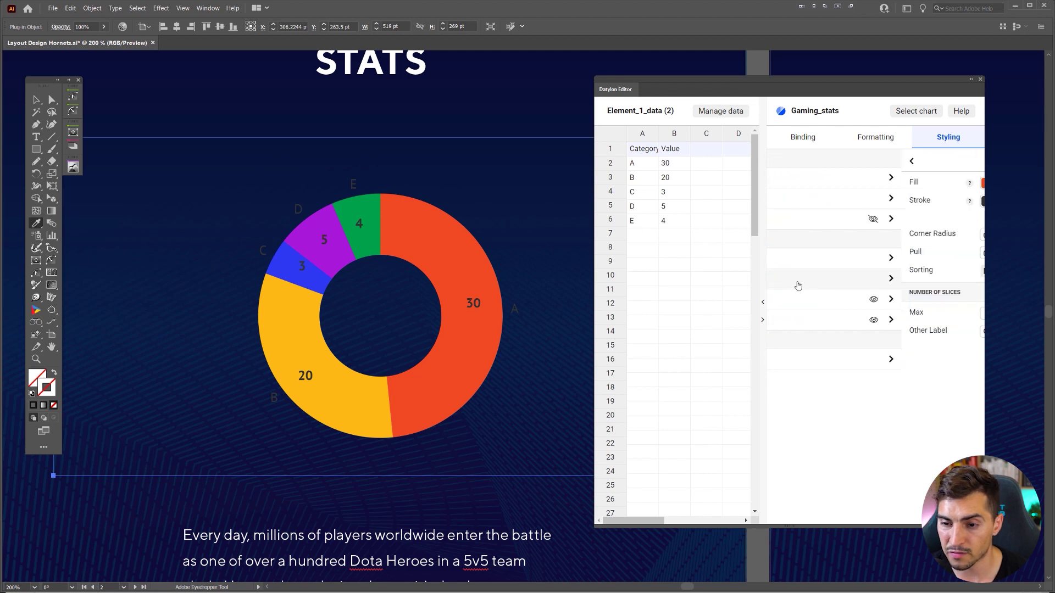
{"action": "left_click", "coordinate": [888, 233]}
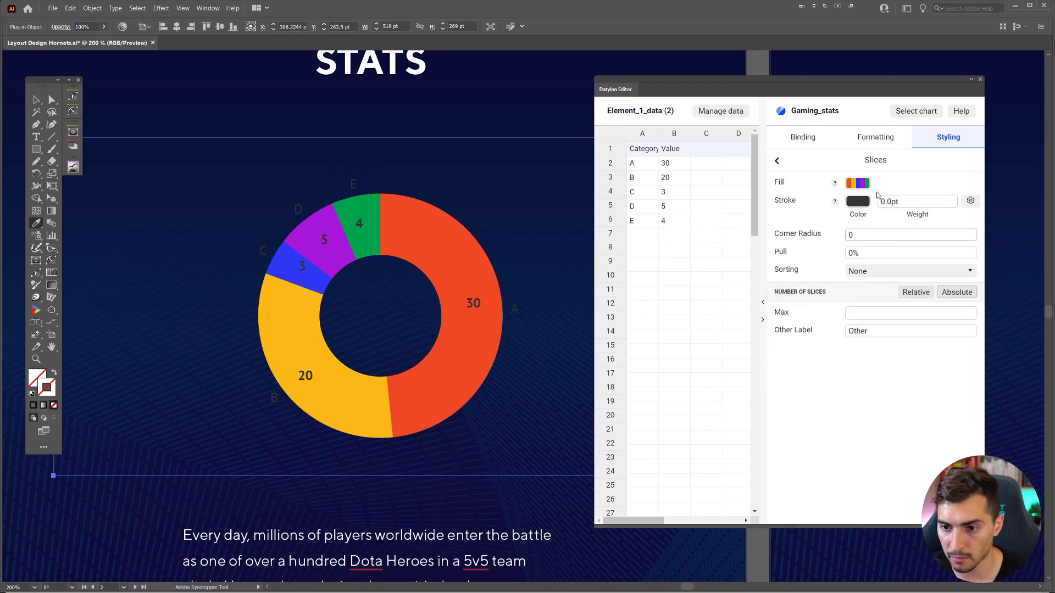
- Turn off the A–E category labels with the Category Labels eye icon
{"action": "left_click", "coordinate": [779, 163]}
{"action": "left_click", "coordinate": [812, 299]}
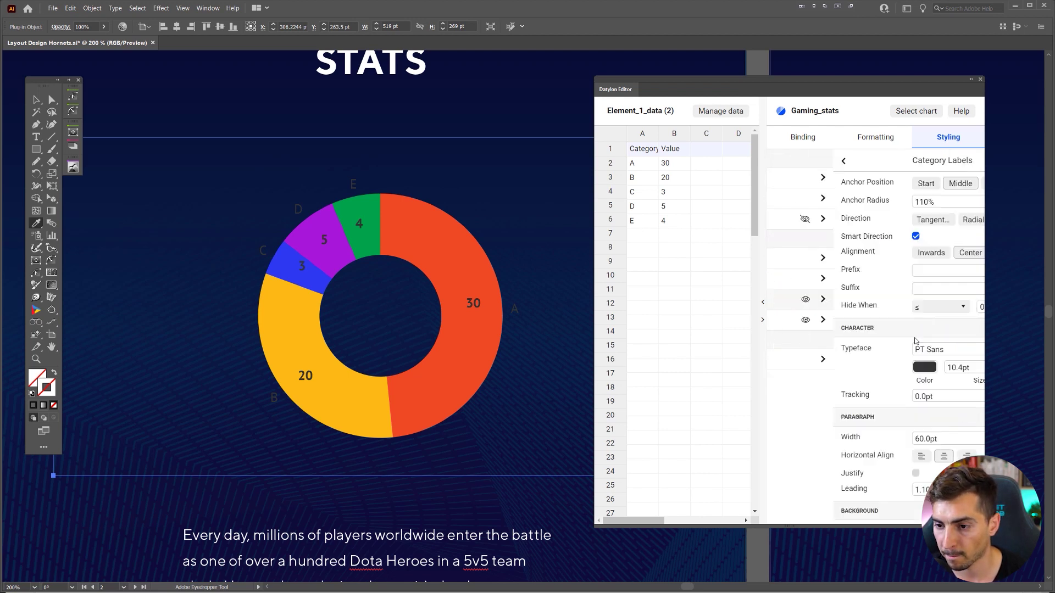
{"action": "scroll", "coordinate": [879, 347], "scroll_direction": "down", "scroll_amount": 3}
{"action": "scroll", "coordinate": [890, 374], "scroll_direction": "up", "scroll_amount": 3}
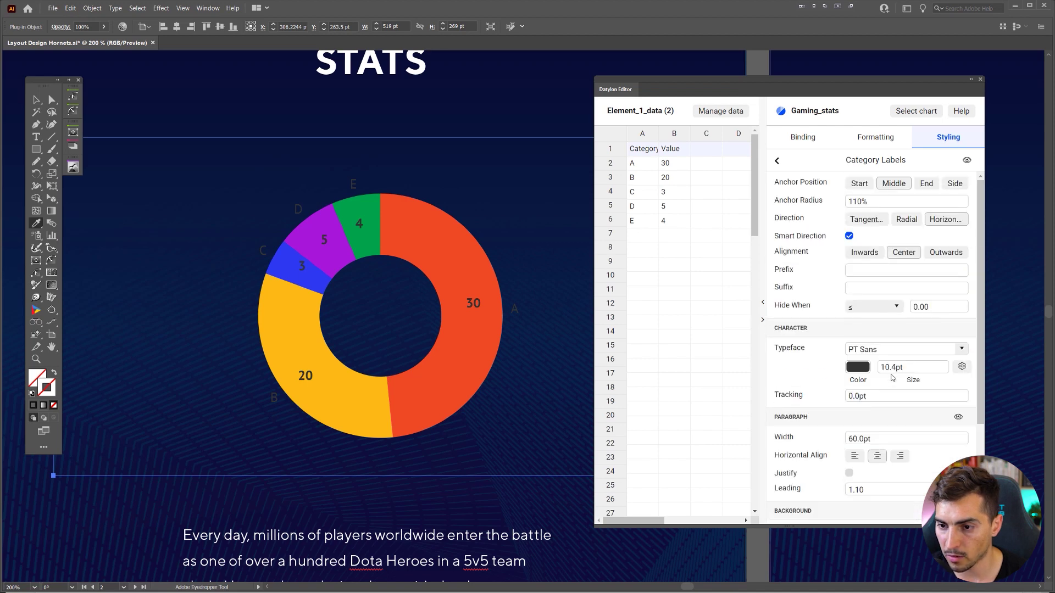
{"action": "left_click", "coordinate": [968, 160]}
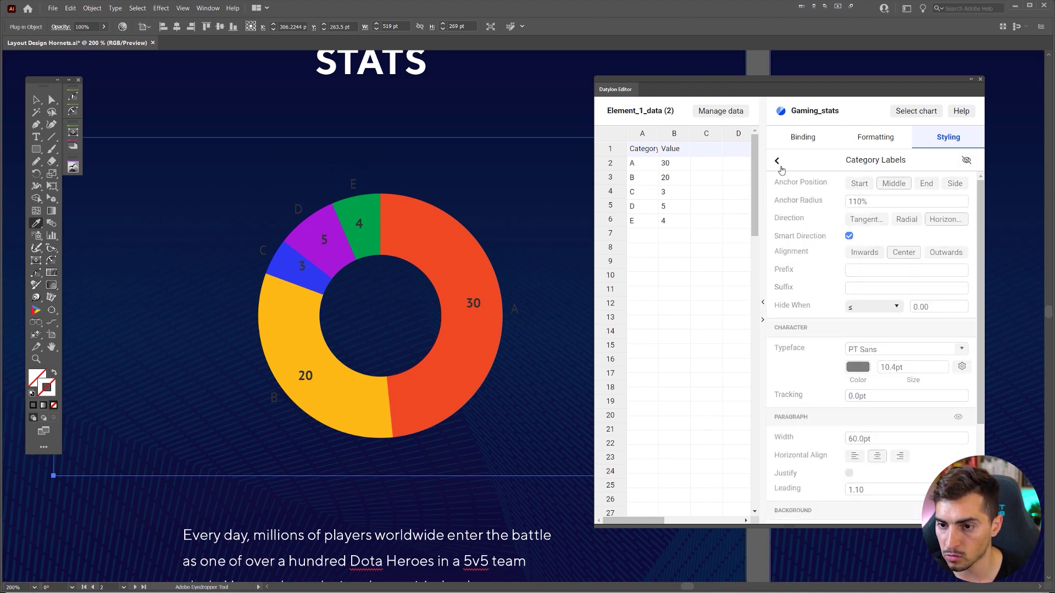
{"action": "left_click", "coordinate": [777, 160]}
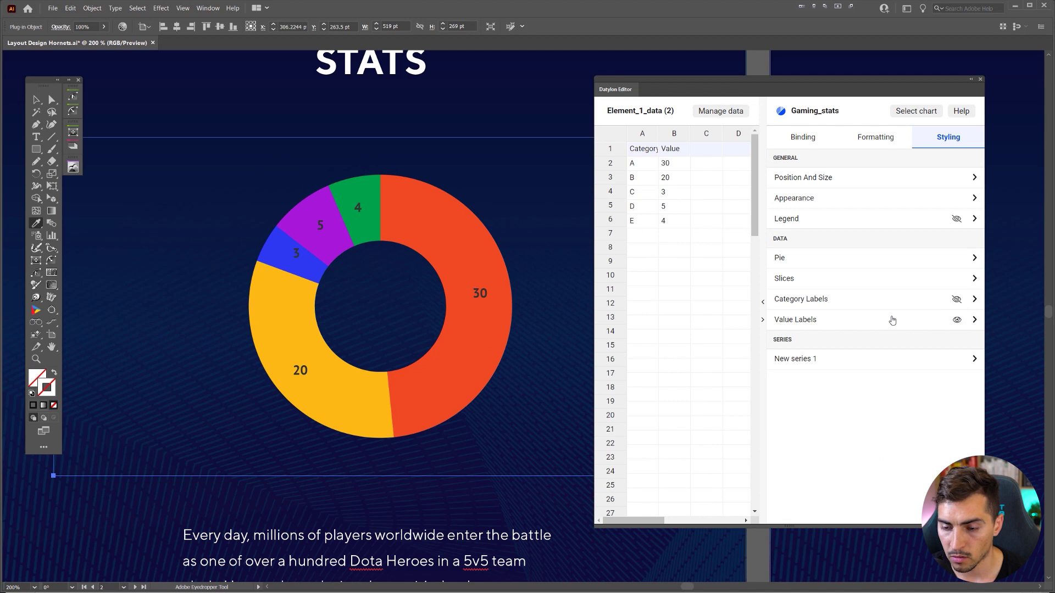
- Set the value labels' colour to #ffffff and typeface to PP Neue Machina Ultrabold
{"action": "left_click", "coordinate": [893, 319]}
{"action": "scroll", "coordinate": [867, 401], "scroll_direction": "down", "scroll_amount": 3}
{"action": "left_click", "coordinate": [869, 400]}
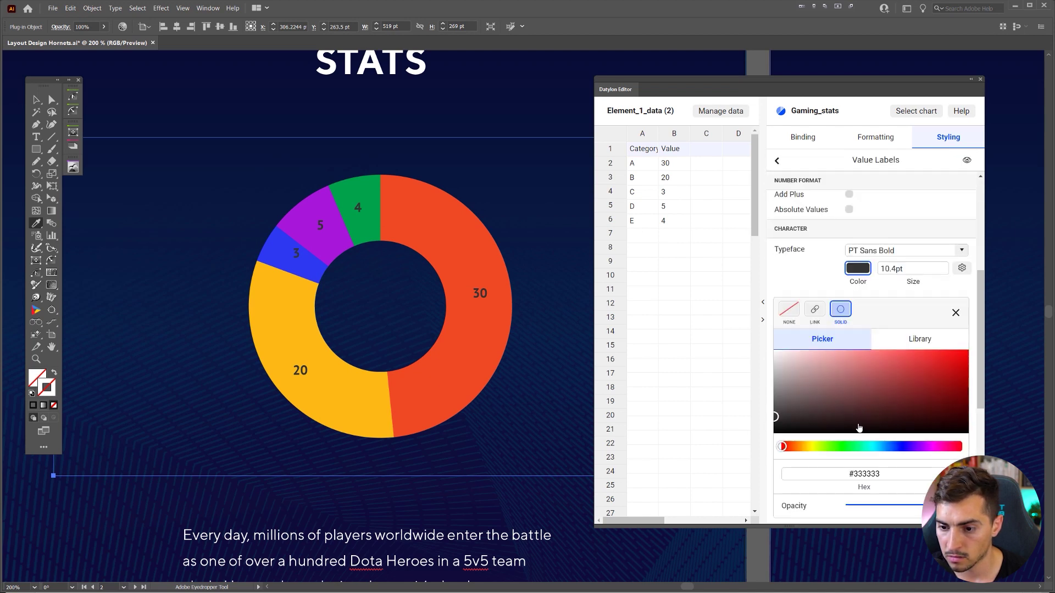
{"action": "left_click", "coordinate": [776, 351]}
{"action": "left_click", "coordinate": [932, 254]}
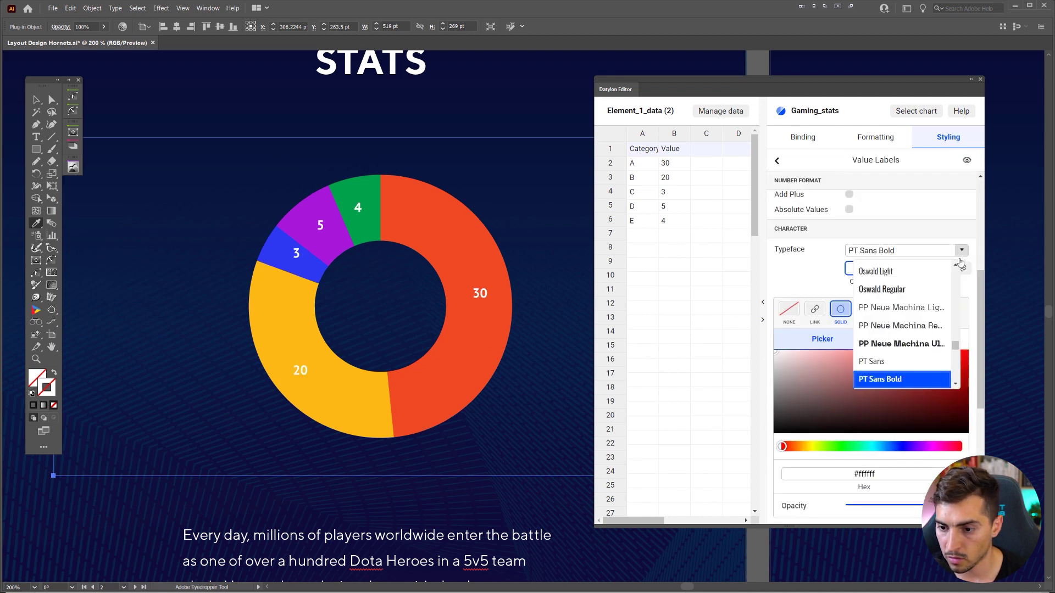
{"action": "left_click", "coordinate": [904, 345]}
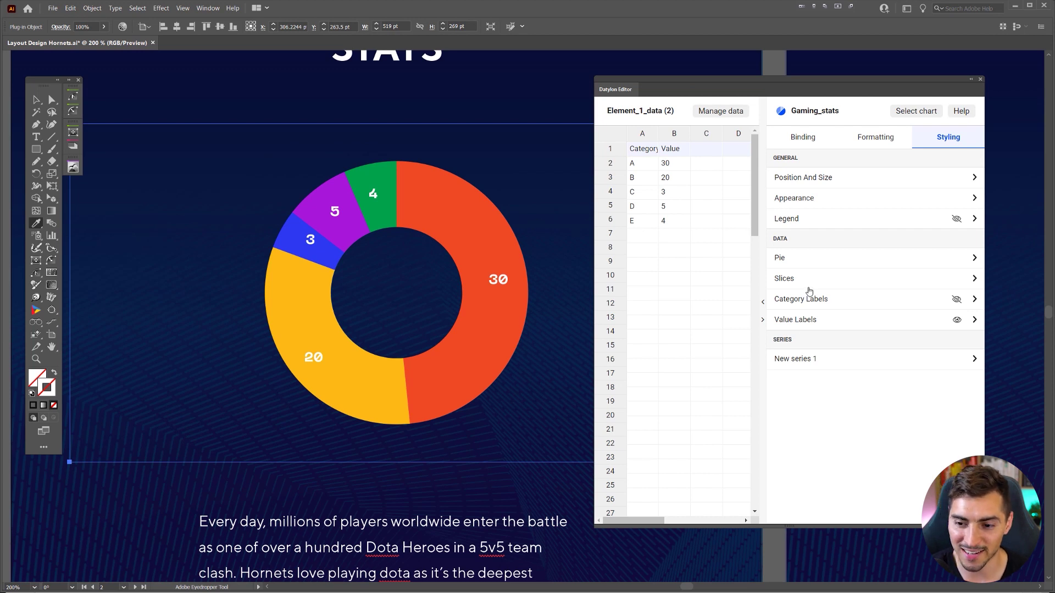
- Try donut inner radius values of 20 and then 80 in the Pie settings
{"action": "left_click", "coordinate": [790, 256]}
{"action": "left_click", "coordinate": [820, 331]}
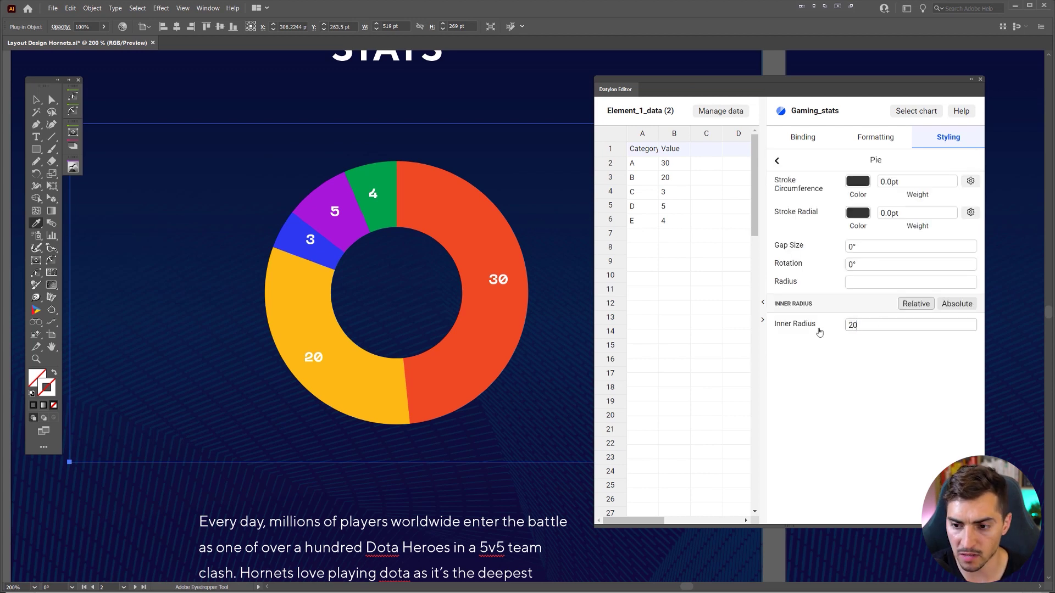
{"action": "key", "text": "Return"}
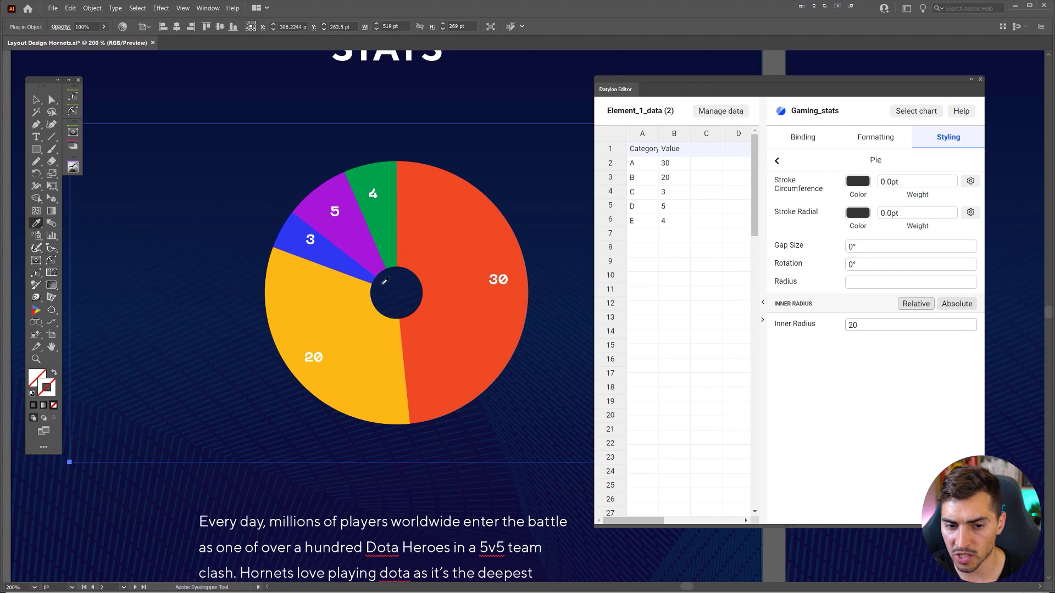
{"action": "scroll", "coordinate": [386, 272], "scroll_direction": "up", "scroll_amount": 1}
{"action": "scroll", "coordinate": [386, 272], "scroll_direction": "down", "scroll_amount": 2}
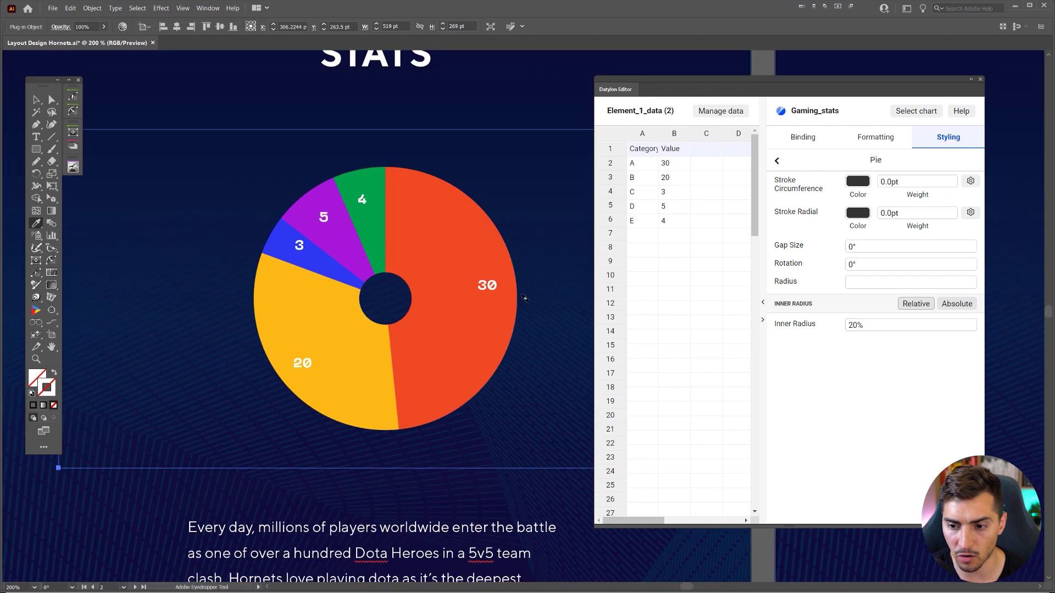
{"action": "left_click_drag", "start_coordinate": [860, 325], "coordinate": [842, 327]}
{"action": "type", "text": "80"}
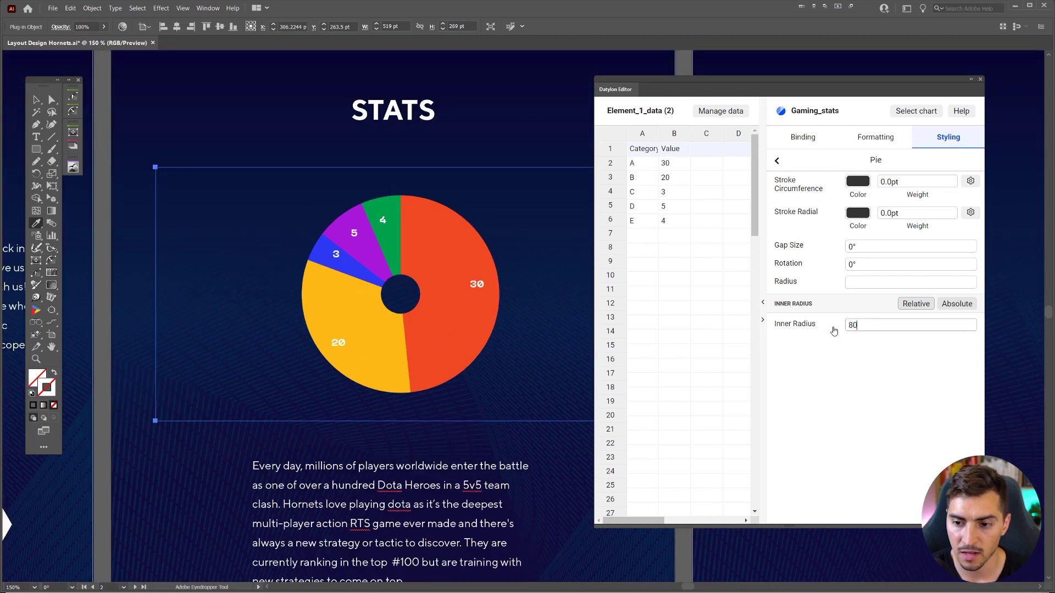
{"action": "key", "text": "Return"}
- Set the inner radius to 60, keeping it in Relative mode
{"action": "scroll", "coordinate": [429, 267], "scroll_direction": "up", "scroll_amount": 1}
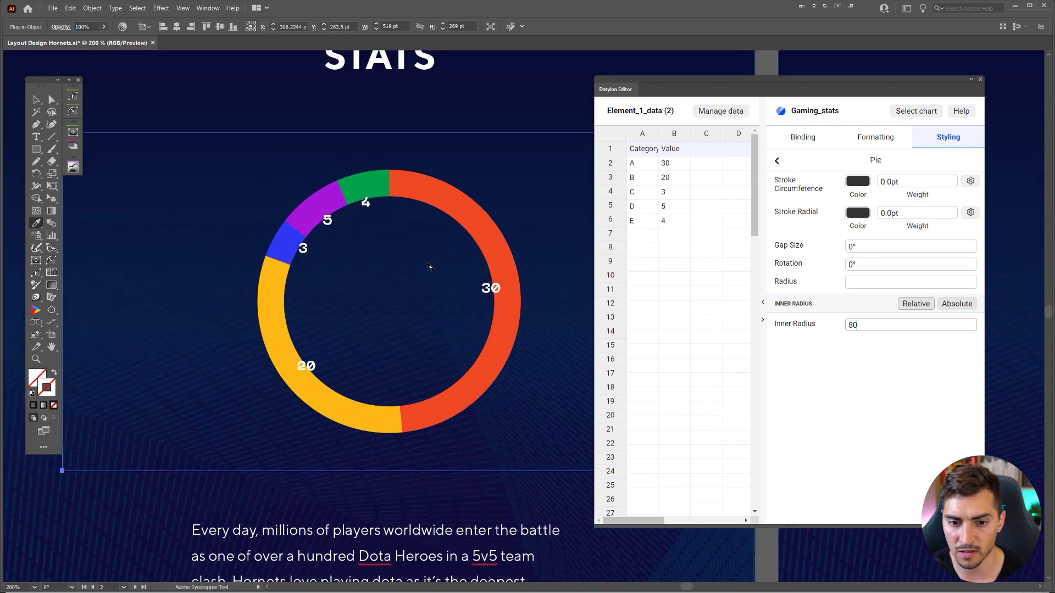
{"action": "scroll", "coordinate": [429, 266], "scroll_direction": "down", "scroll_amount": 3}
{"action": "scroll", "coordinate": [429, 266], "scroll_direction": "up", "scroll_amount": 5}
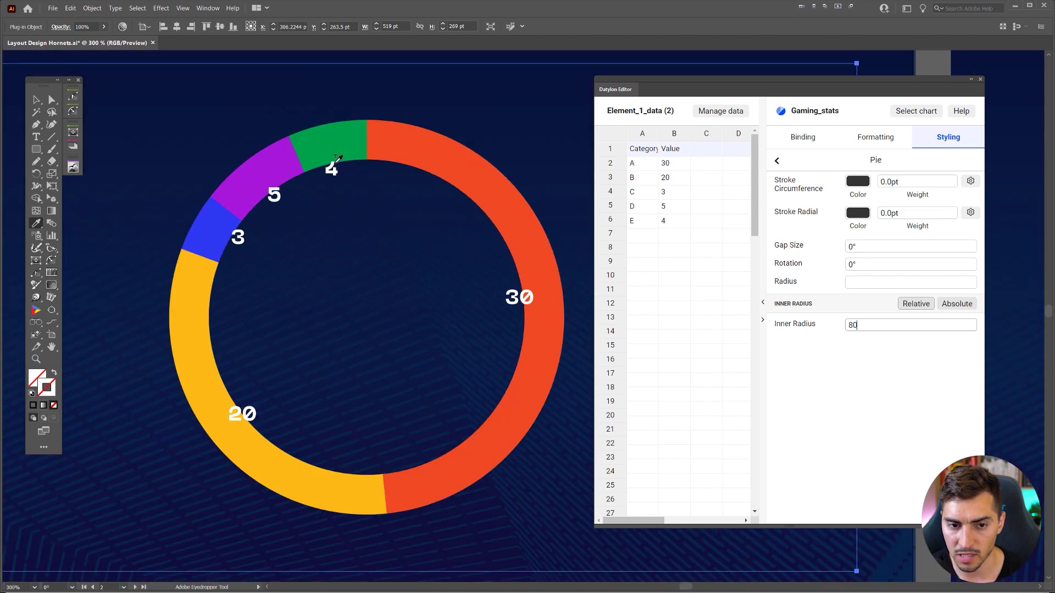
{"action": "key", "text": "BackSpace"}
{"action": "key", "text": "BackSpace"}
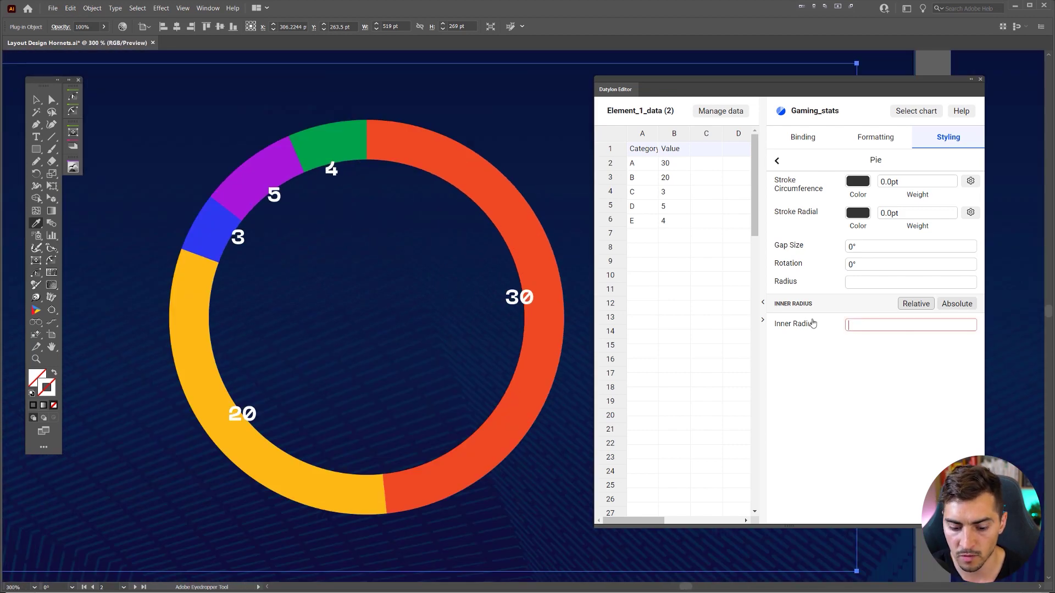
{"action": "type", "text": "60"}
{"action": "key", "text": "Return"}
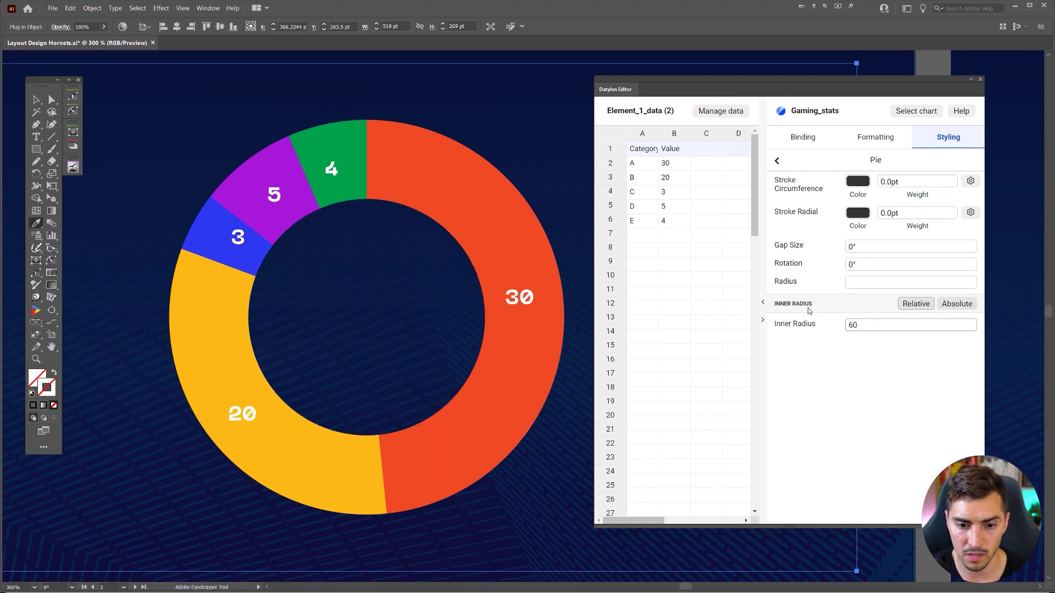
{"action": "left_click", "coordinate": [955, 306]}
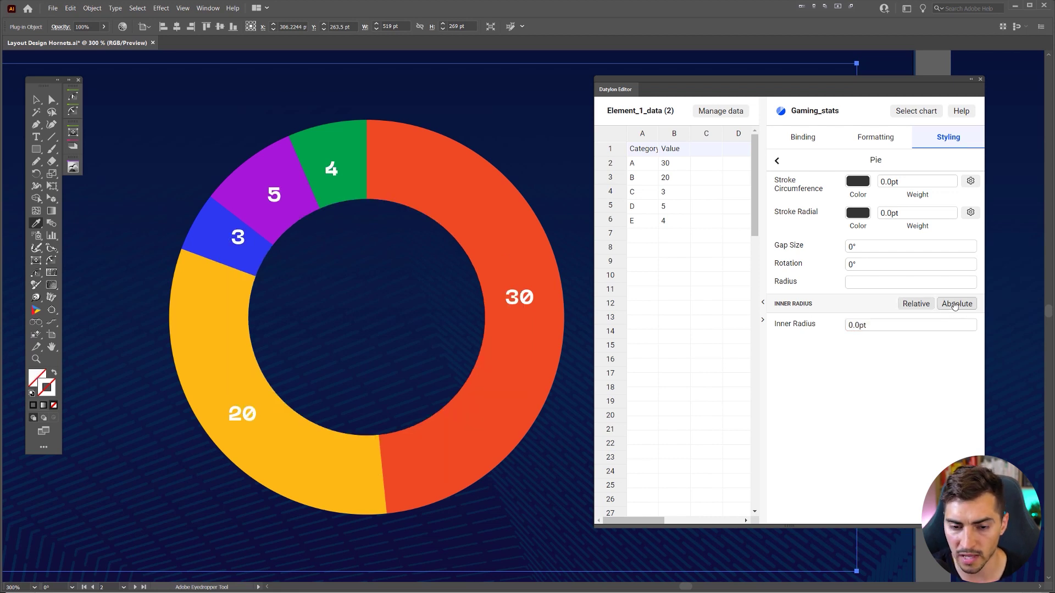
{"action": "left_click", "coordinate": [906, 306]}
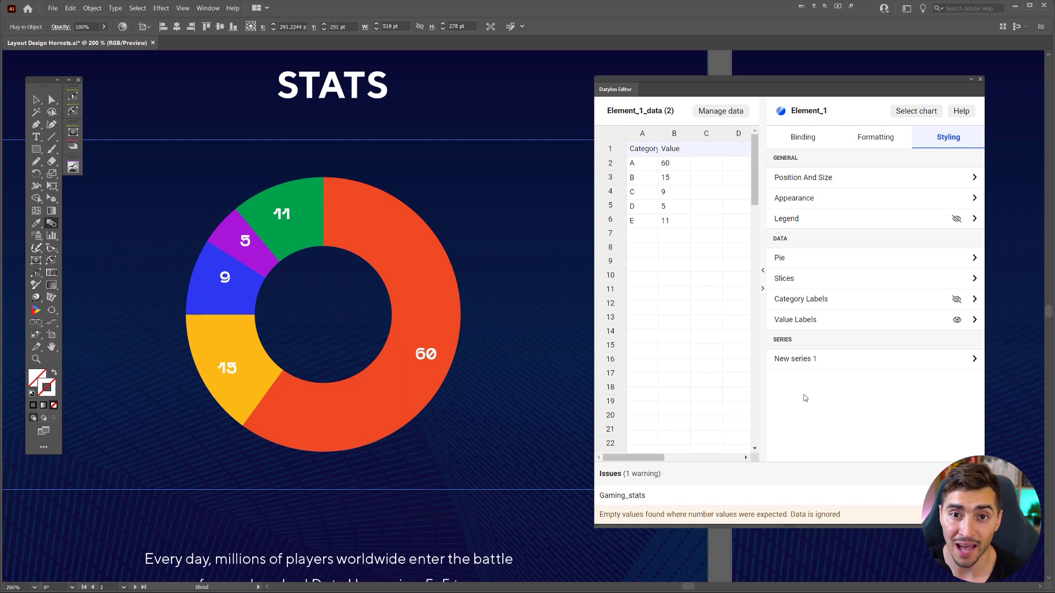
- Preview the Element_1_data sheets in the data sheet manager, widening the editor to show more columns
{"action": "left_click", "coordinate": [723, 112]}
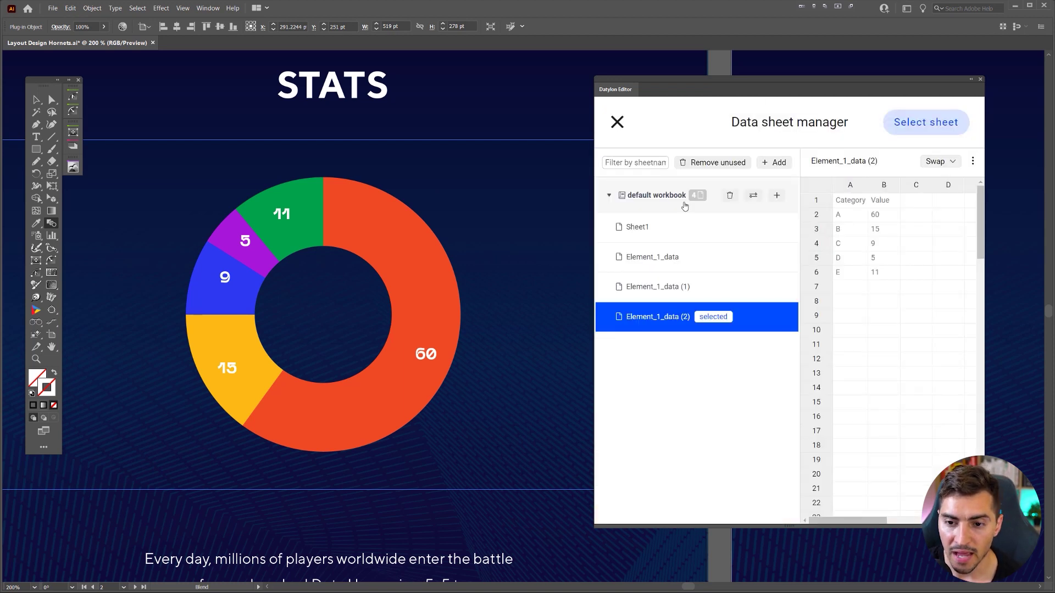
{"action": "left_click", "coordinate": [653, 285]}
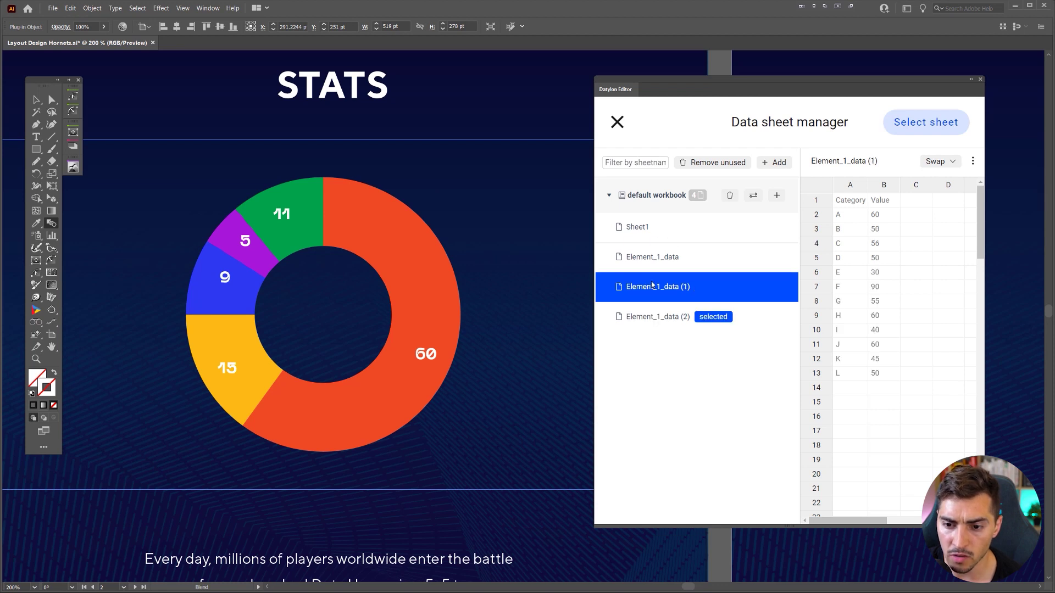
{"action": "left_click", "coordinate": [775, 260]}
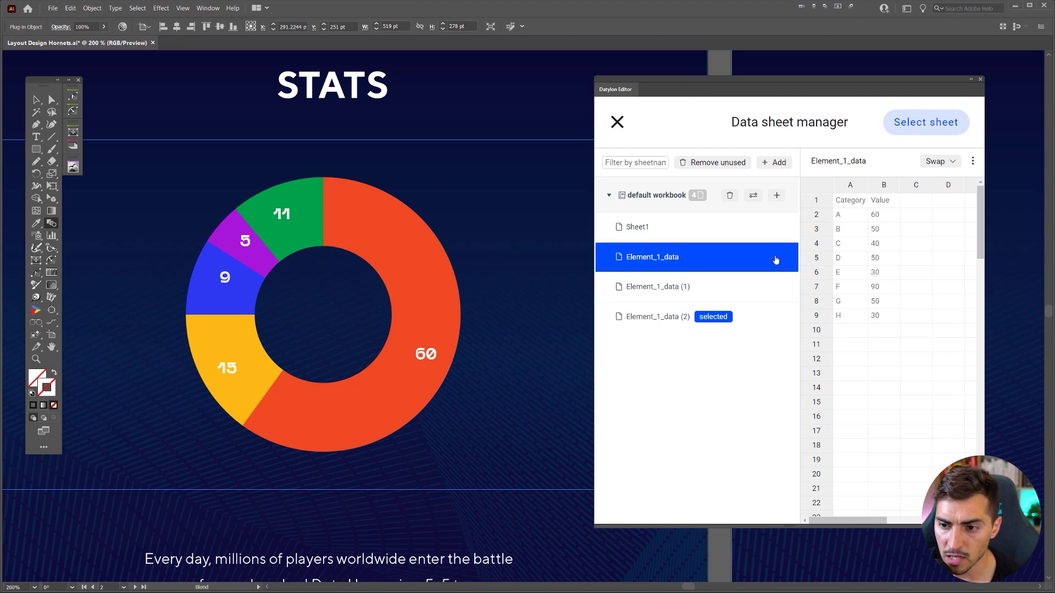
{"action": "left_click_drag", "start_coordinate": [984, 208], "coordinate": [1038, 207]}
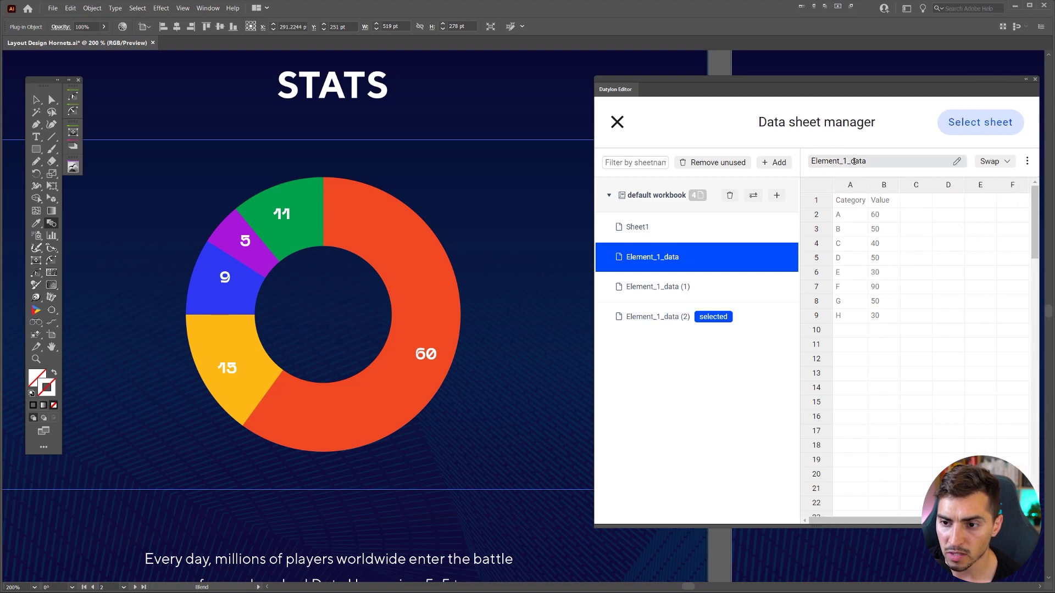
{"action": "left_click", "coordinate": [687, 281]}
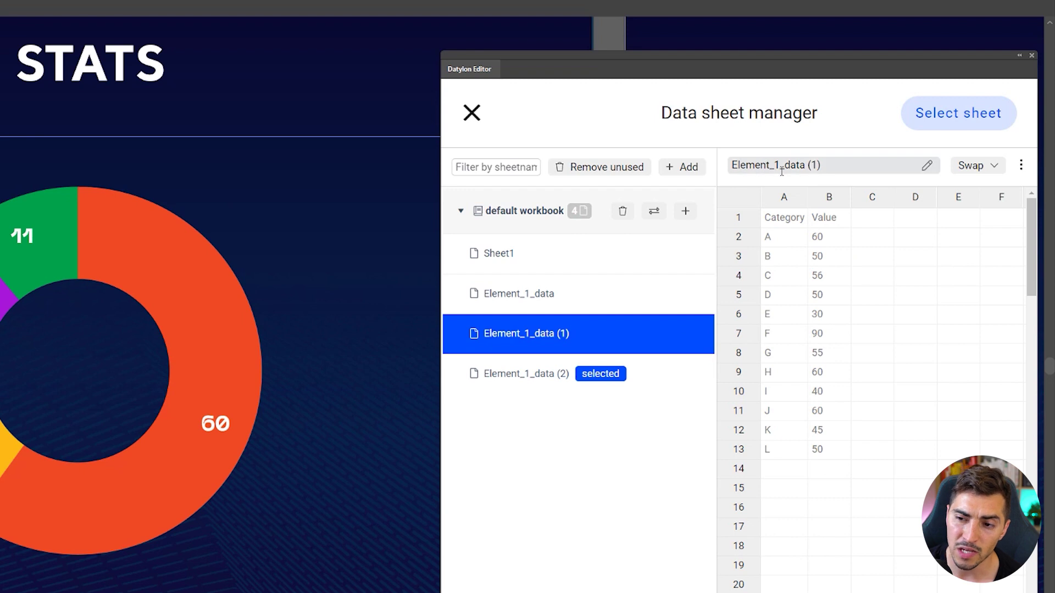
{"action": "left_click", "coordinate": [781, 170]}
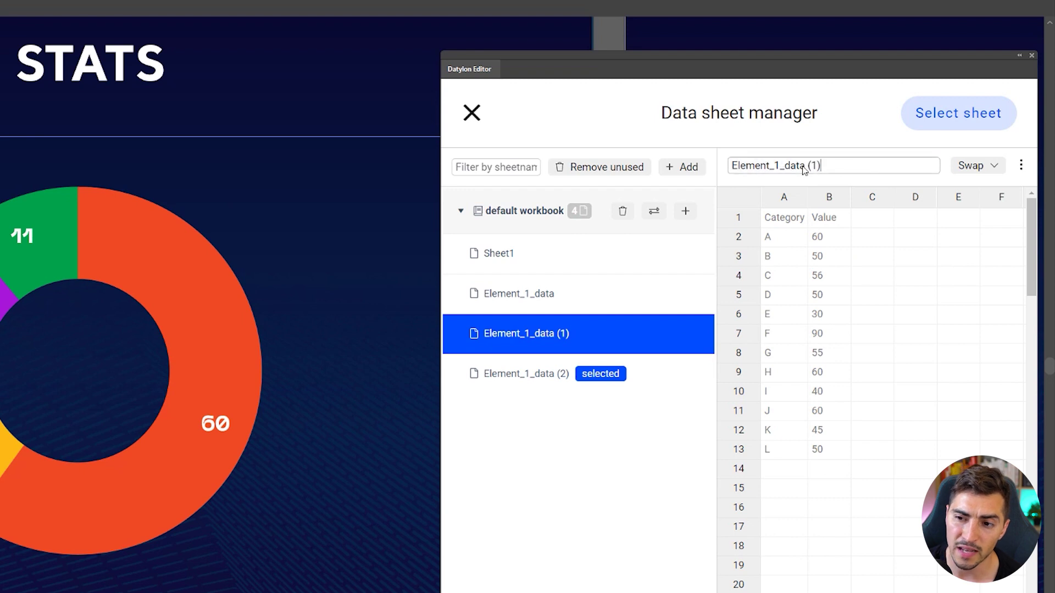
{"action": "left_click_drag", "start_coordinate": [841, 168], "coordinate": [682, 167]}
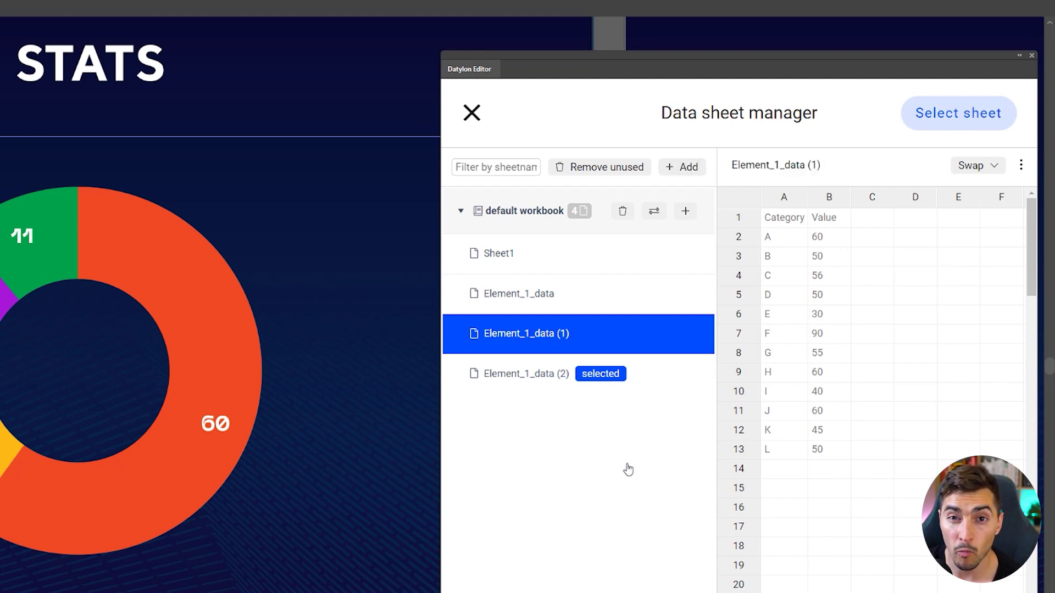
- Compare the data in Sheet1, Element_1_data and Element_1_data (1)
{"action": "left_click", "coordinate": [566, 257]}
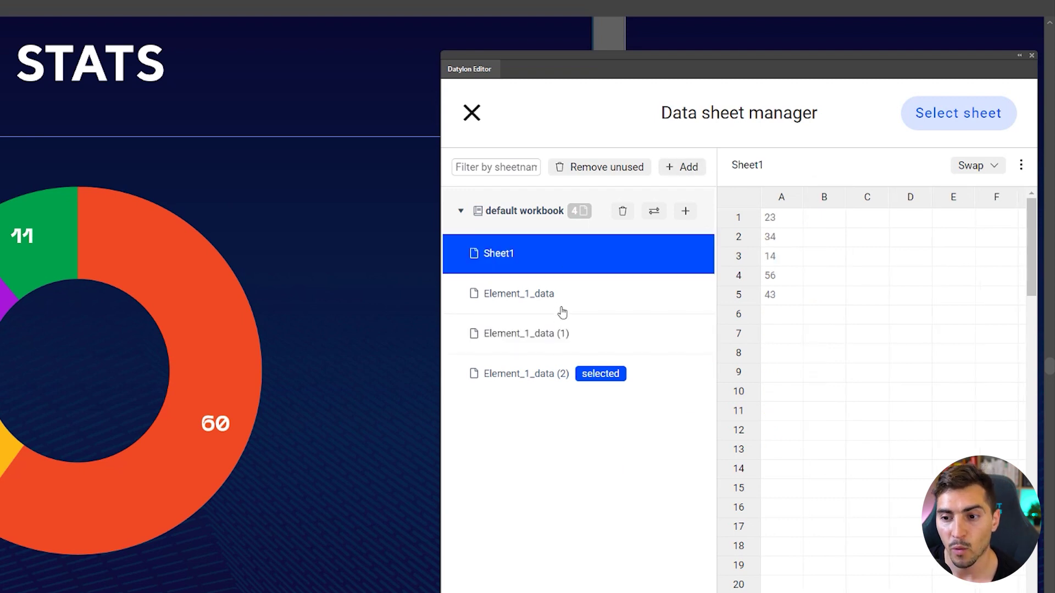
{"action": "left_click", "coordinate": [563, 311]}
{"action": "left_click", "coordinate": [566, 344]}
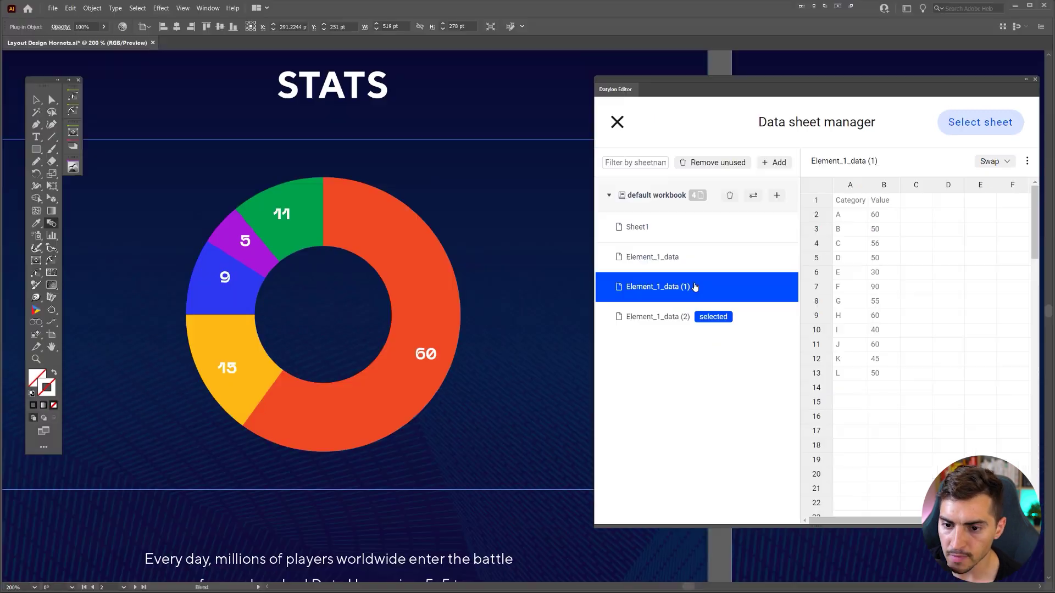
{"action": "right_click", "coordinate": [695, 286]}
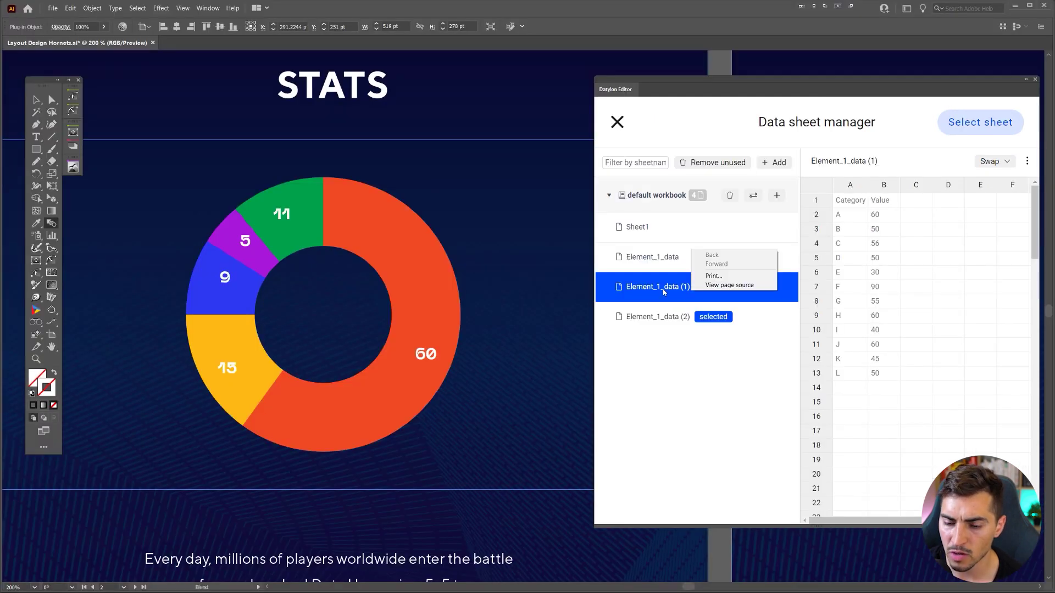
{"action": "left_click", "coordinate": [663, 292]}
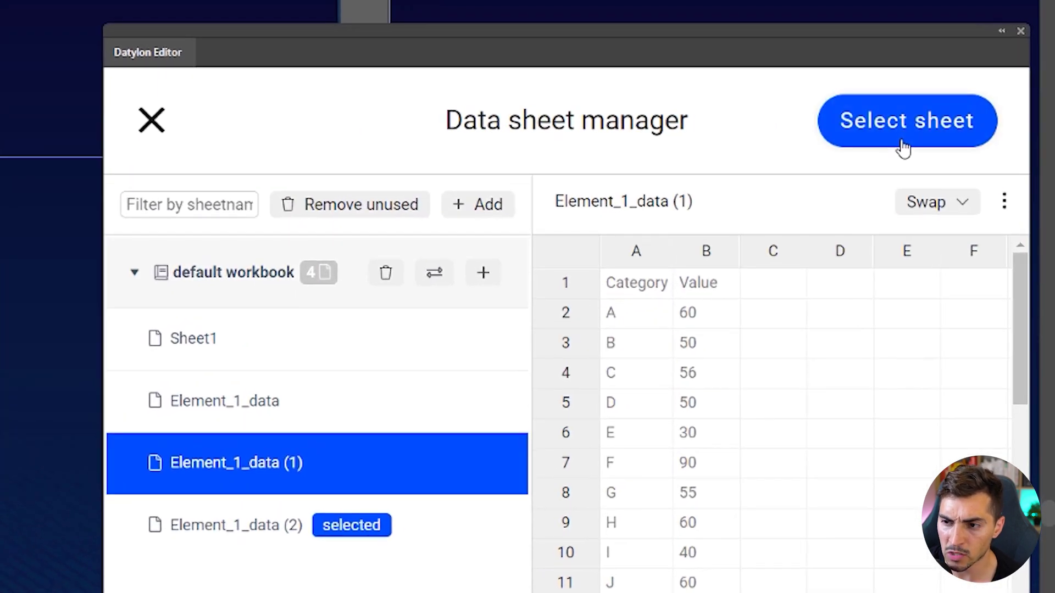
- Apply the Element_1_data sheet as the donut chart's data
{"action": "left_click", "coordinate": [904, 148]}
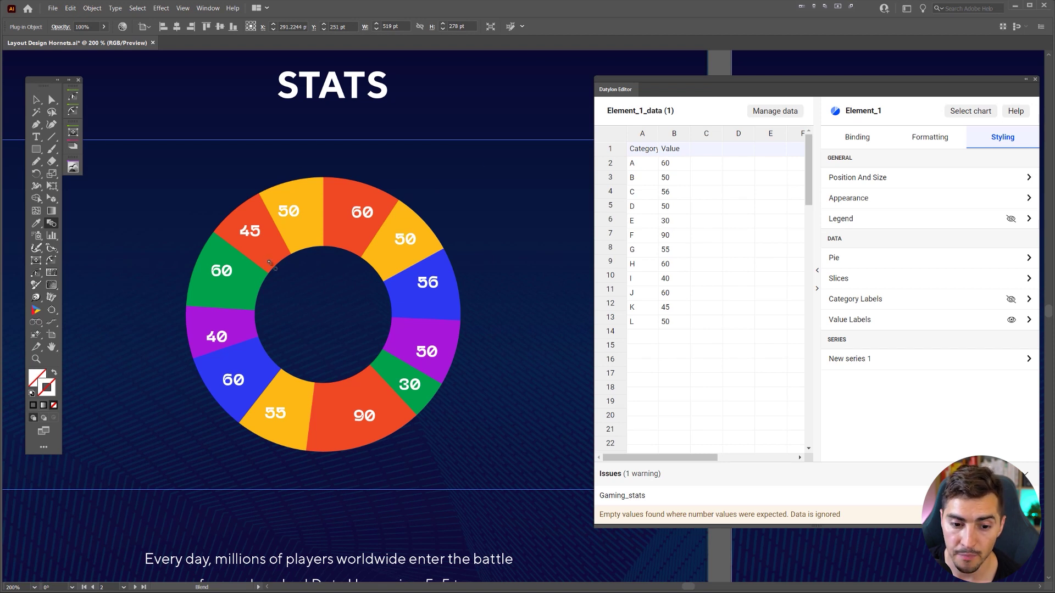
{"action": "left_click", "coordinate": [759, 115]}
{"action": "left_click", "coordinate": [705, 266]}
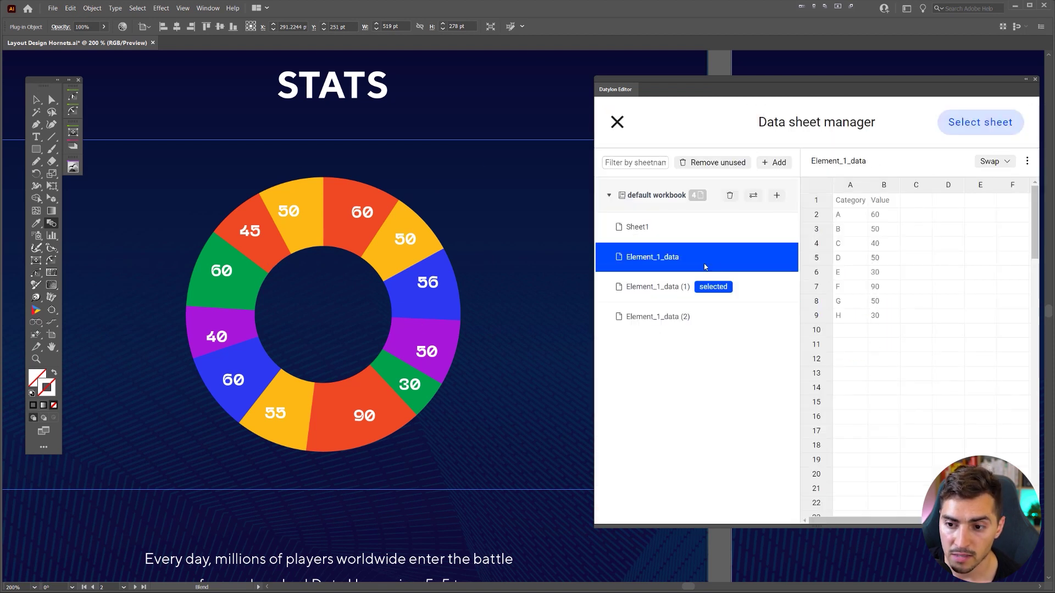
{"action": "left_click", "coordinate": [973, 123]}
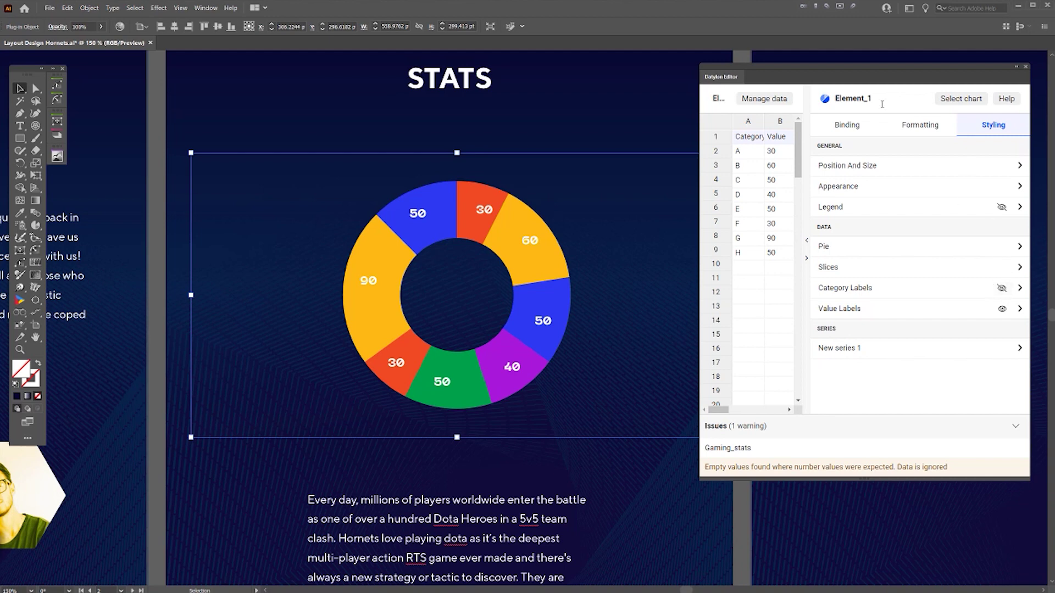
- Toggle the category labels A–H around the donut in Datylon Styling
{"action": "left_click_drag", "start_coordinate": [874, 70], "coordinate": [1050, 96]}
{"action": "left_click", "coordinate": [1004, 289]}
{"action": "left_click", "coordinate": [631, 118]}
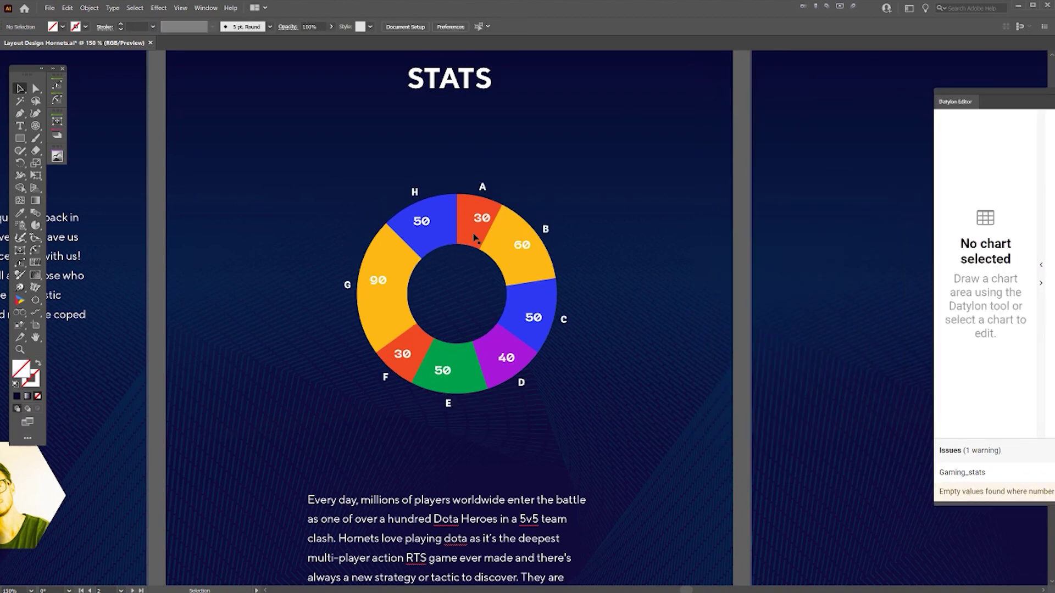
{"action": "key", "text": "ctrl+plus"}
{"action": "key", "text": "Tab"}
{"action": "left_click_drag", "start_coordinate": [529, 170], "coordinate": [635, 143]}
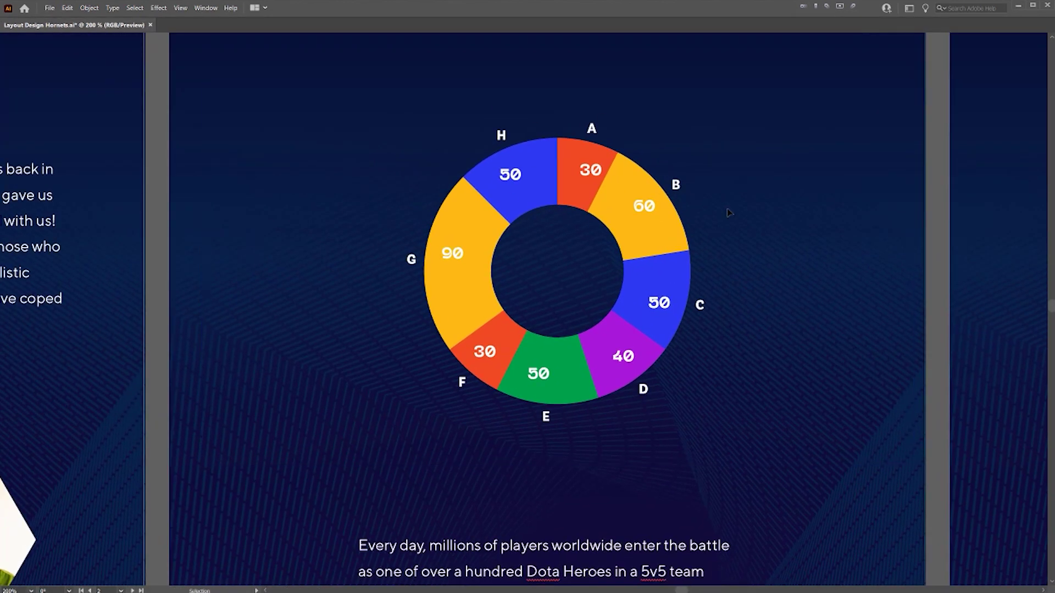
{"action": "key", "text": "ctrl+minus"}
{"action": "scroll", "coordinate": [715, 118], "scroll_direction": "up", "scroll_amount": 1}
{"action": "scroll", "coordinate": [714, 118], "scroll_direction": "right", "scroll_amount": 1}
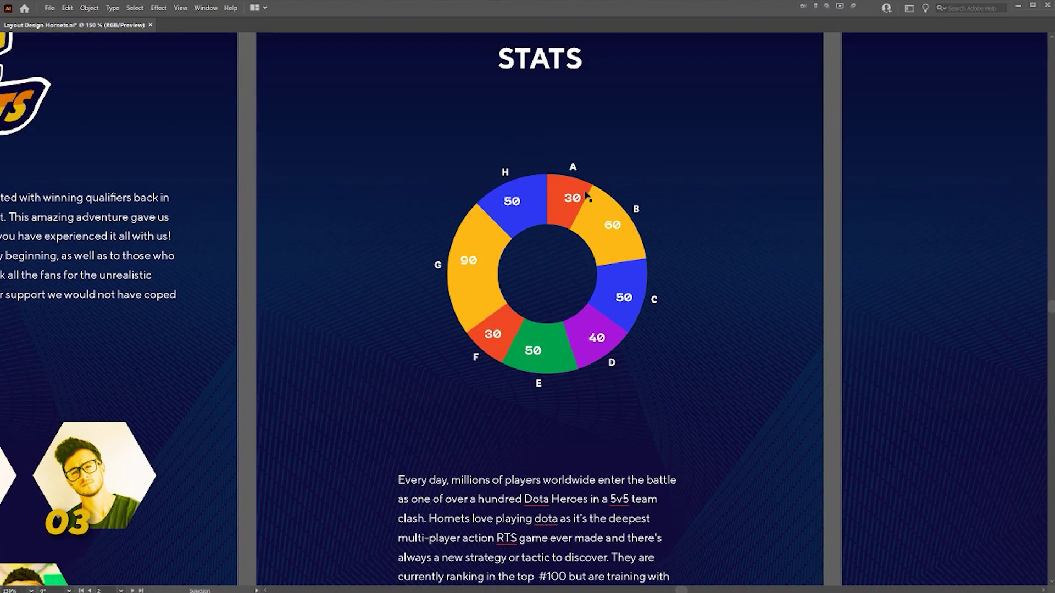
- Rescale the donut chart by its corner handle until it fits the STATS page
{"action": "left_click", "coordinate": [808, 153]}
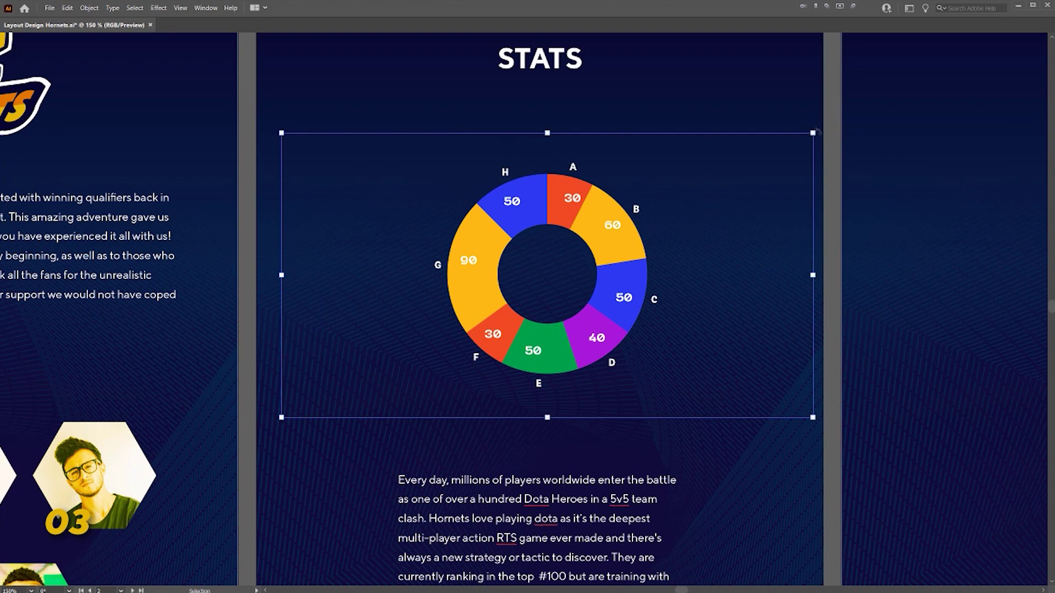
{"action": "left_click_drag", "start_coordinate": [815, 132], "coordinate": [690, 221]}
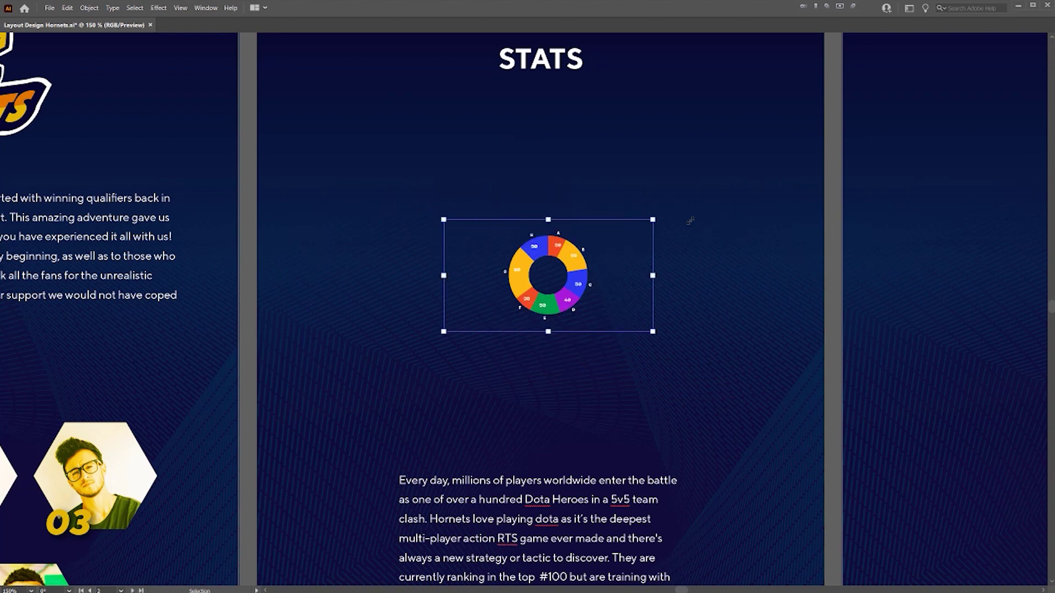
{"action": "scroll", "coordinate": [655, 247], "scroll_direction": "up", "scroll_amount": 2}
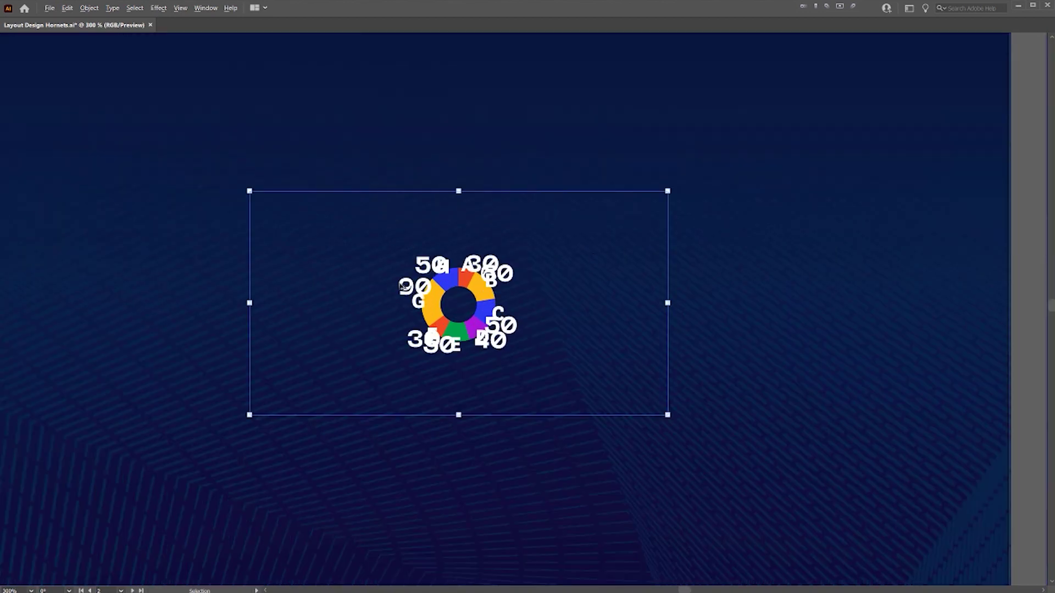
{"action": "scroll", "coordinate": [403, 286], "scroll_direction": "up", "scroll_amount": 2}
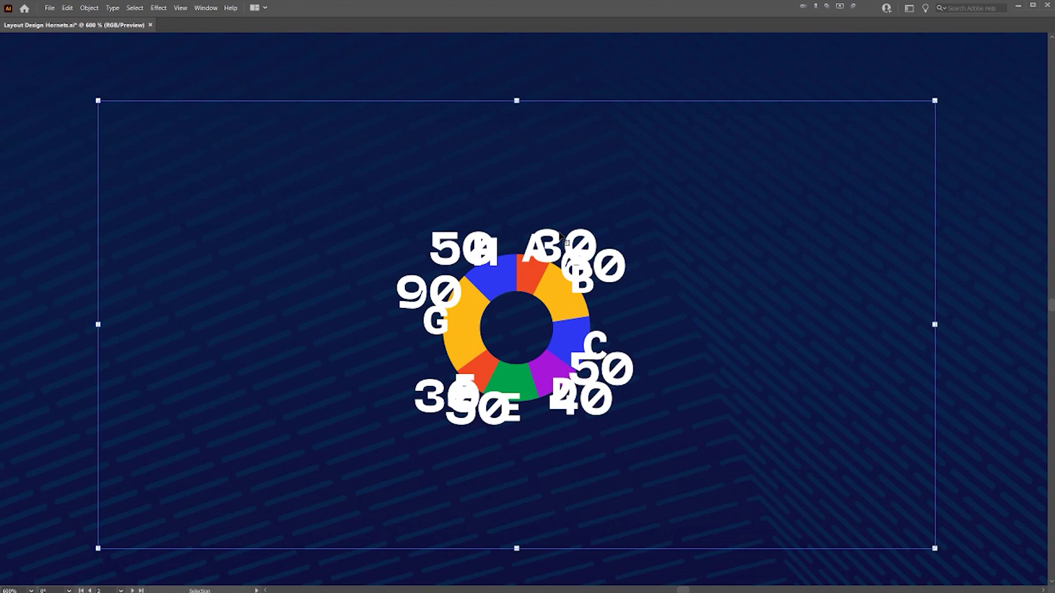
{"action": "scroll", "coordinate": [563, 237], "scroll_direction": "down", "scroll_amount": 4}
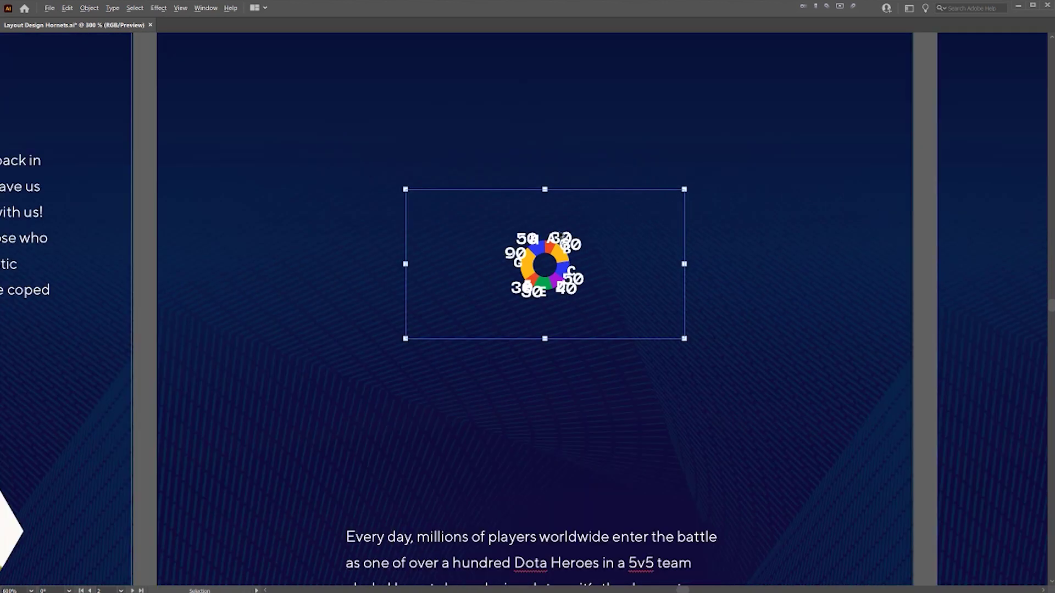
{"action": "left_click_drag", "start_coordinate": [653, 202], "coordinate": [908, 64]}
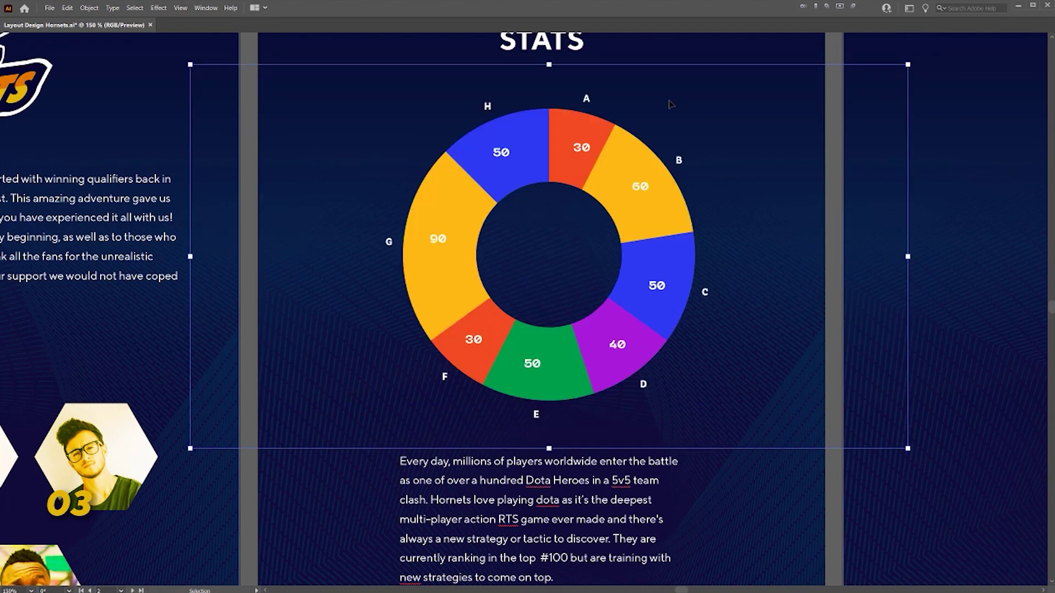
{"action": "scroll", "coordinate": [711, 117], "scroll_direction": "up", "scroll_amount": 2}
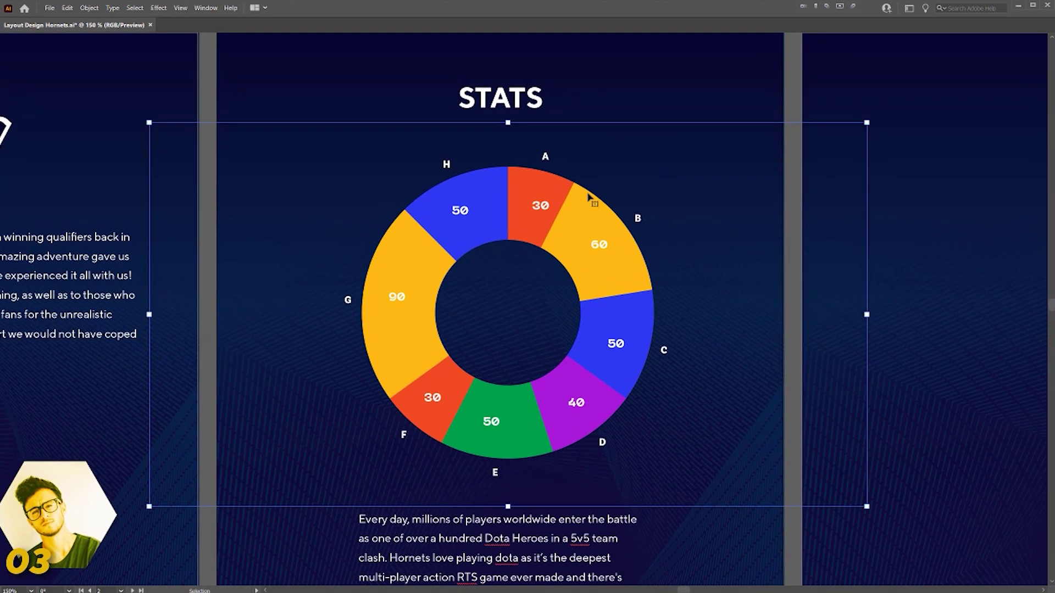
{"action": "scroll", "coordinate": [625, 213], "scroll_direction": "down", "scroll_amount": 3}
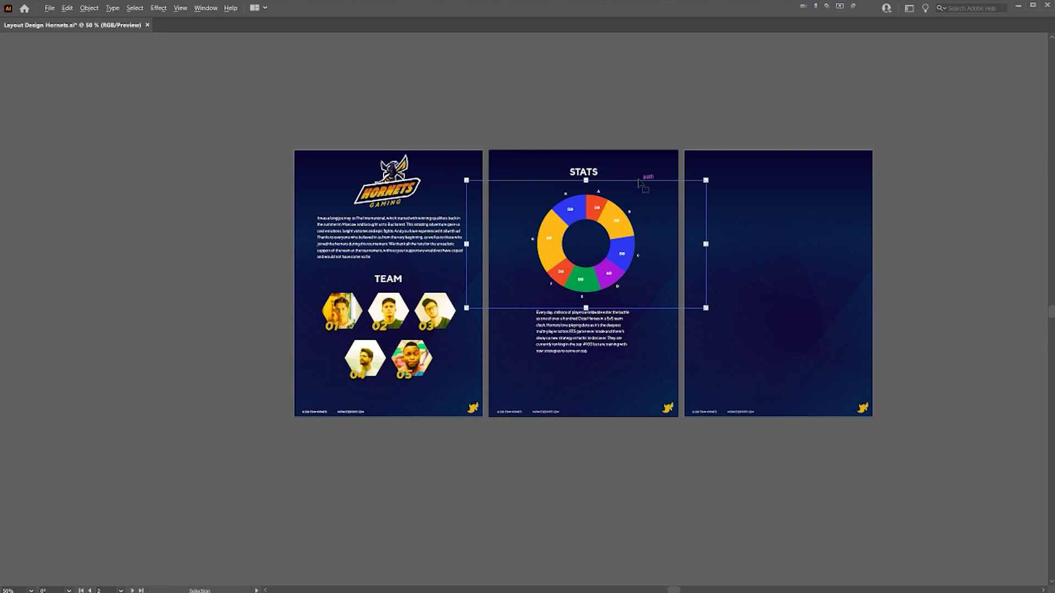
{"action": "scroll", "coordinate": [639, 183], "scroll_direction": "up", "scroll_amount": 2}
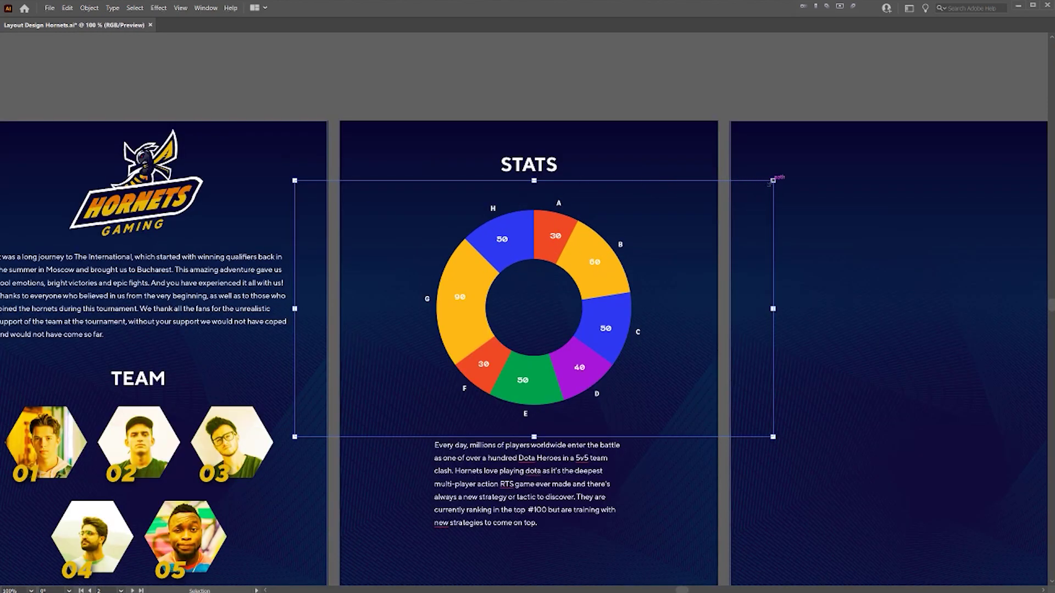
{"action": "left_click_drag", "start_coordinate": [773, 180], "coordinate": [791, 171]}
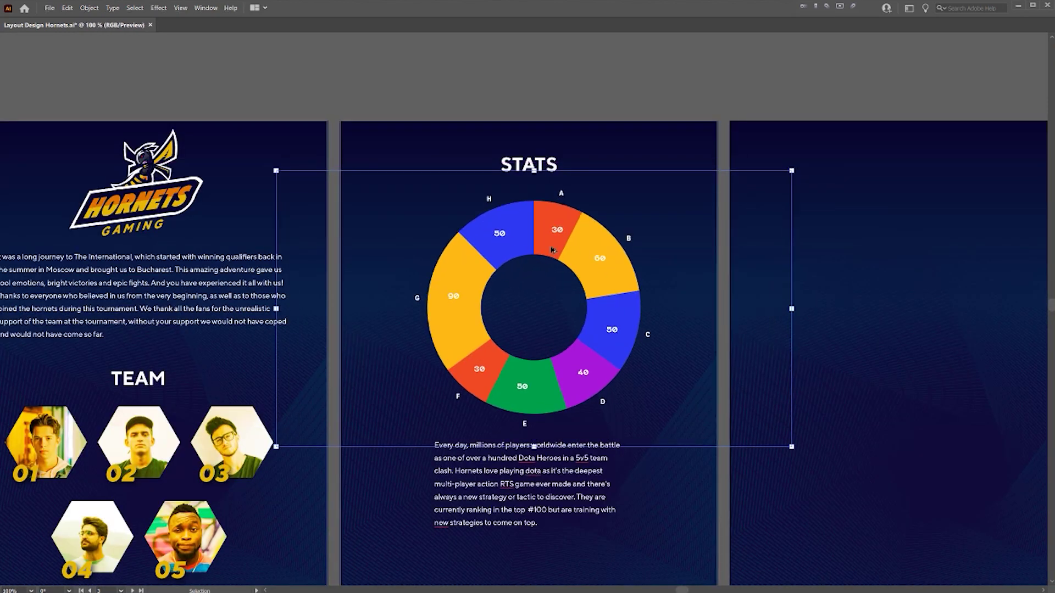
{"action": "scroll", "coordinate": [552, 250], "scroll_direction": "up", "scroll_amount": 2}
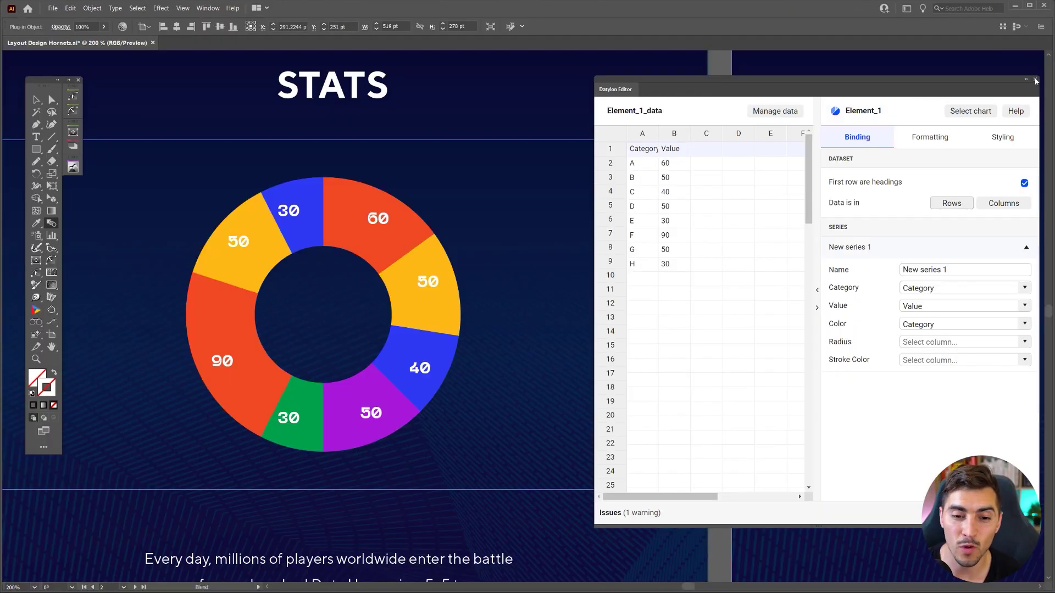
- Expand the donut copy on the third page into plain shapes
{"action": "left_click", "coordinate": [1037, 81]}
{"action": "scroll", "coordinate": [525, 182], "scroll_direction": "down", "scroll_amount": 2}
{"action": "left_click_drag", "start_coordinate": [518, 135], "coordinate": [866, 205]}
{"action": "left_click_drag", "start_coordinate": [547, 410], "coordinate": [457, 432]}
{"action": "double_click", "coordinate": [768, 229]}
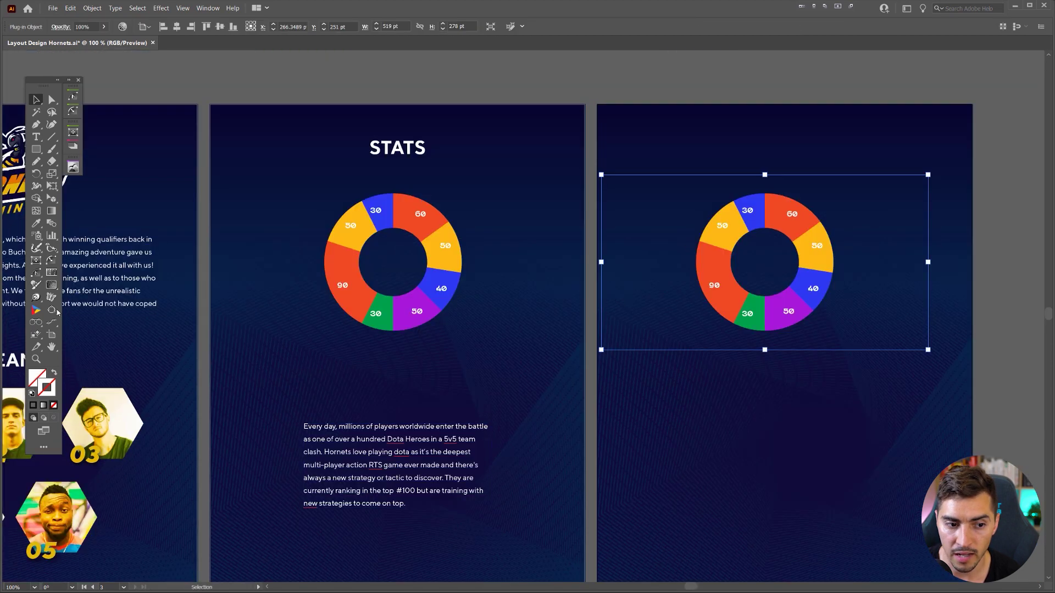
{"action": "key", "text": "v"}
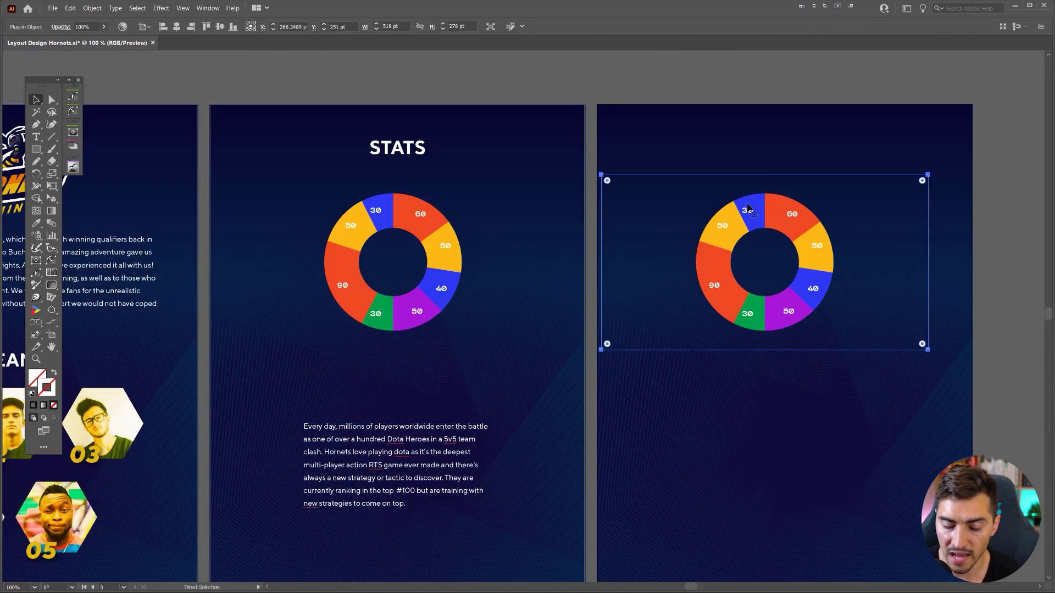
{"action": "key", "text": "ctrl+shift+e"}
{"action": "key", "text": "Return"}
- Select individual expanded segments, the red 60 slice and then the blue 40 slice
{"action": "scroll", "coordinate": [793, 185], "scroll_direction": "up", "scroll_amount": 1}
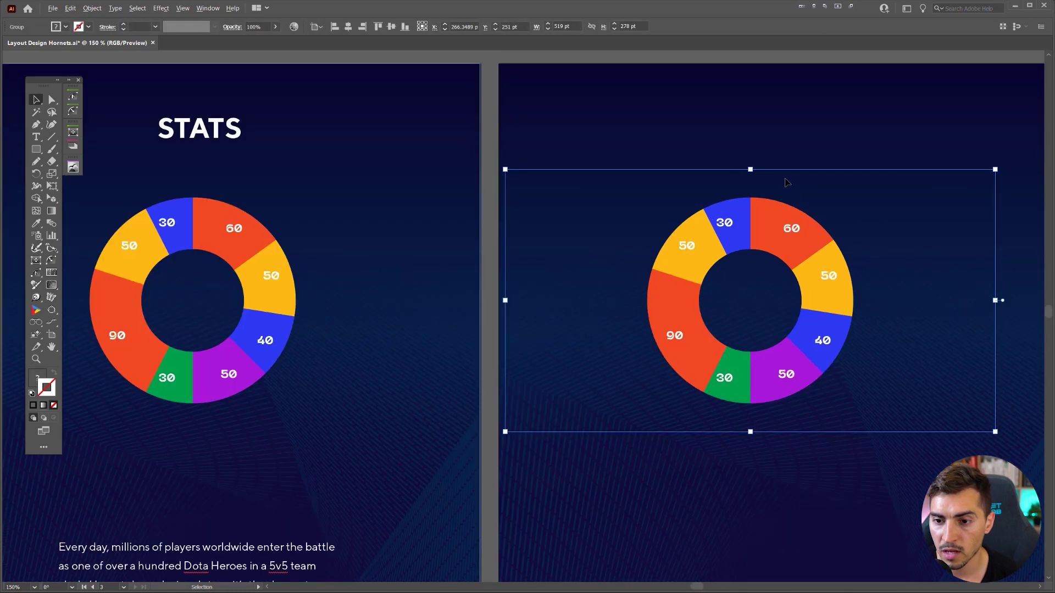
{"action": "left_click", "coordinate": [795, 170]}
{"action": "left_click", "coordinate": [791, 185]}
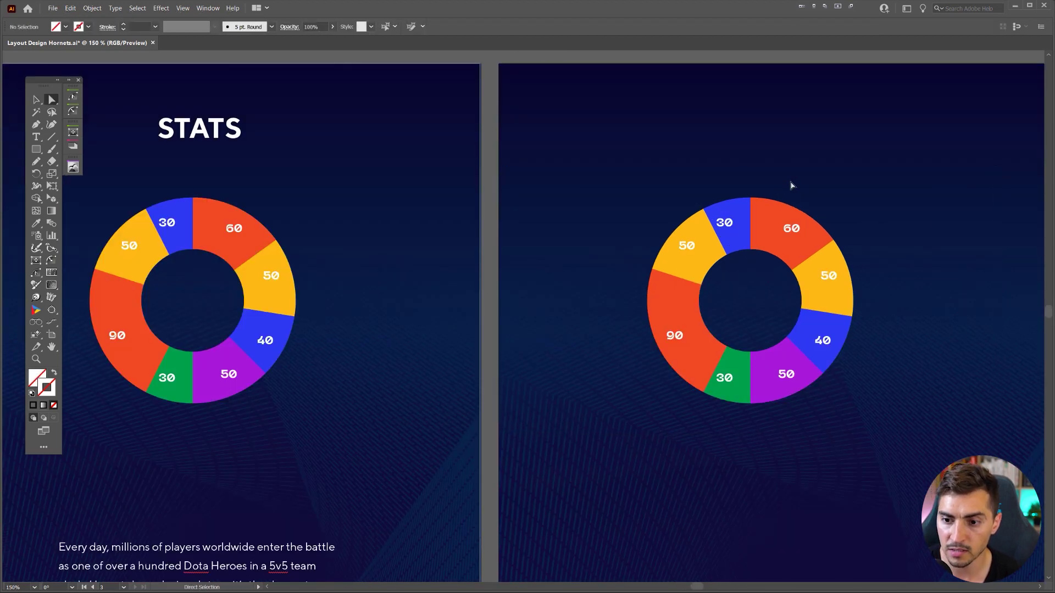
{"action": "left_click", "coordinate": [812, 250], "text": "alt"}
{"action": "scroll", "coordinate": [846, 282], "scroll_direction": "up", "scroll_amount": 1}
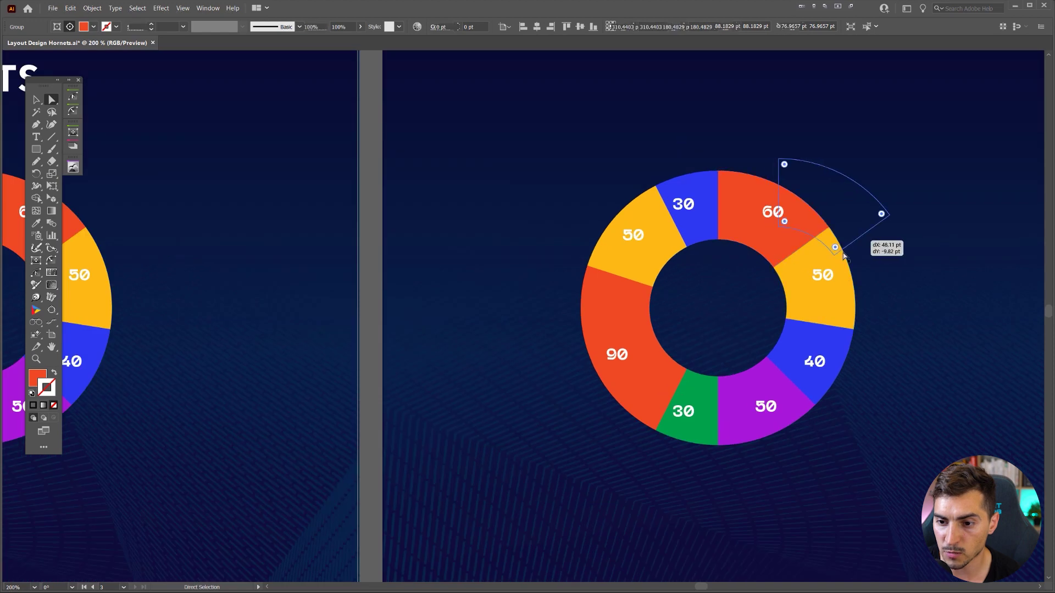
{"action": "left_click", "coordinate": [836, 349]}
- Reselect the original donut chart on the STATS page
{"action": "left_click_drag", "start_coordinate": [567, 135], "coordinate": [652, 192]}
{"action": "scroll", "coordinate": [598, 137], "scroll_direction": "down", "scroll_amount": 1}
{"action": "key", "text": "v"}
{"action": "left_click", "coordinate": [626, 192]}
{"action": "left_click", "coordinate": [502, 309]}
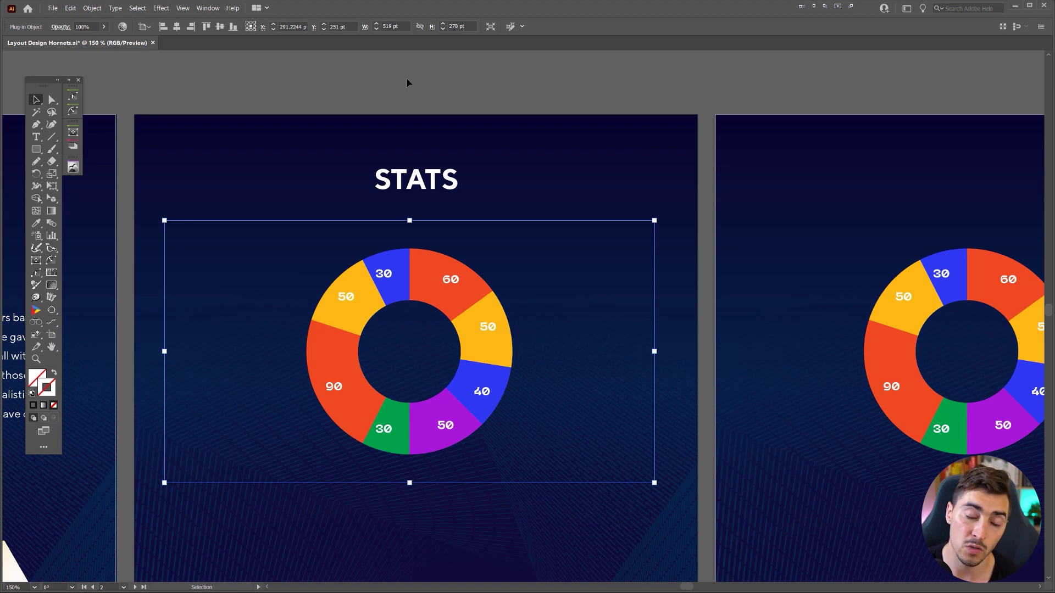
- Open the Datylon Account panel from Window > Extensions and begin entering the account e-mail
{"action": "scroll", "coordinate": [307, 55], "scroll_direction": "left", "scroll_amount": 1}
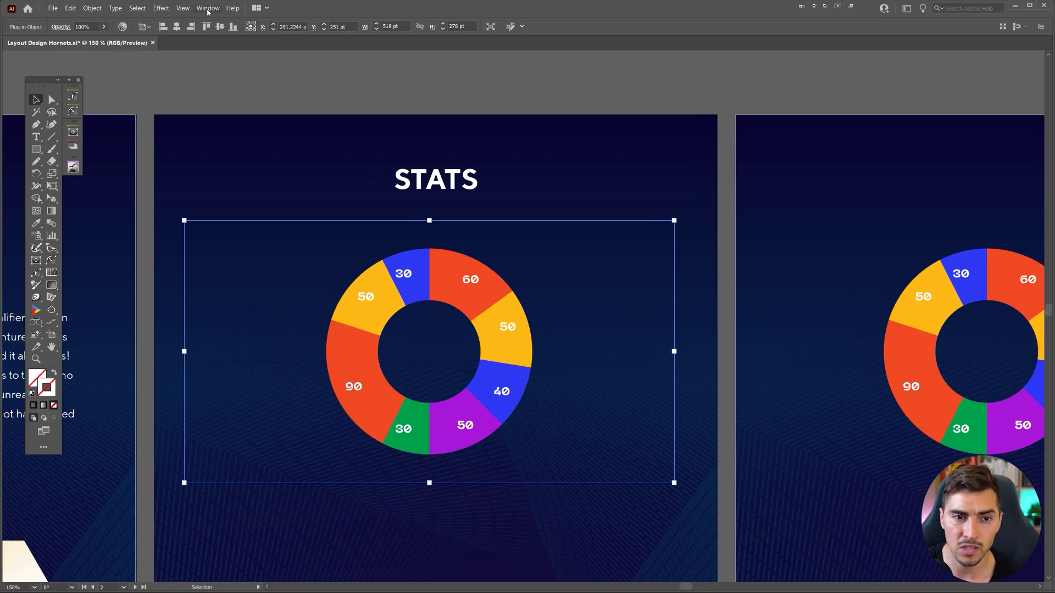
{"action": "left_click", "coordinate": [208, 8]}
{"action": "mouse_move", "coordinate": [308, 61]}
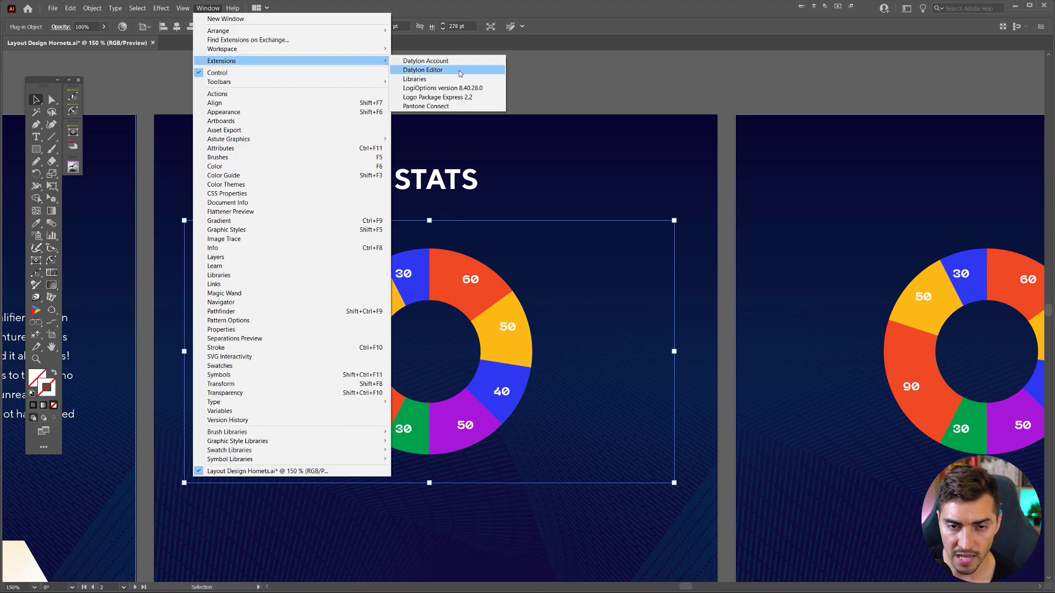
{"action": "left_click", "coordinate": [461, 61]}
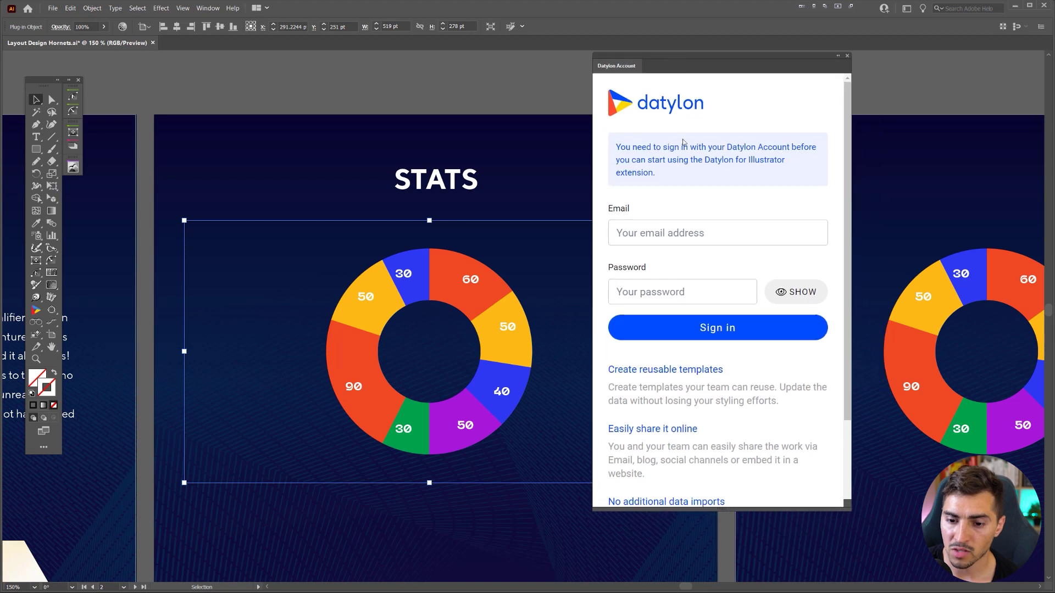
{"action": "scroll", "coordinate": [701, 251], "scroll_direction": "down", "scroll_amount": 2}
{"action": "scroll", "coordinate": [695, 255], "scroll_direction": "up", "scroll_amount": 2}
{"action": "left_click", "coordinate": [694, 236]}
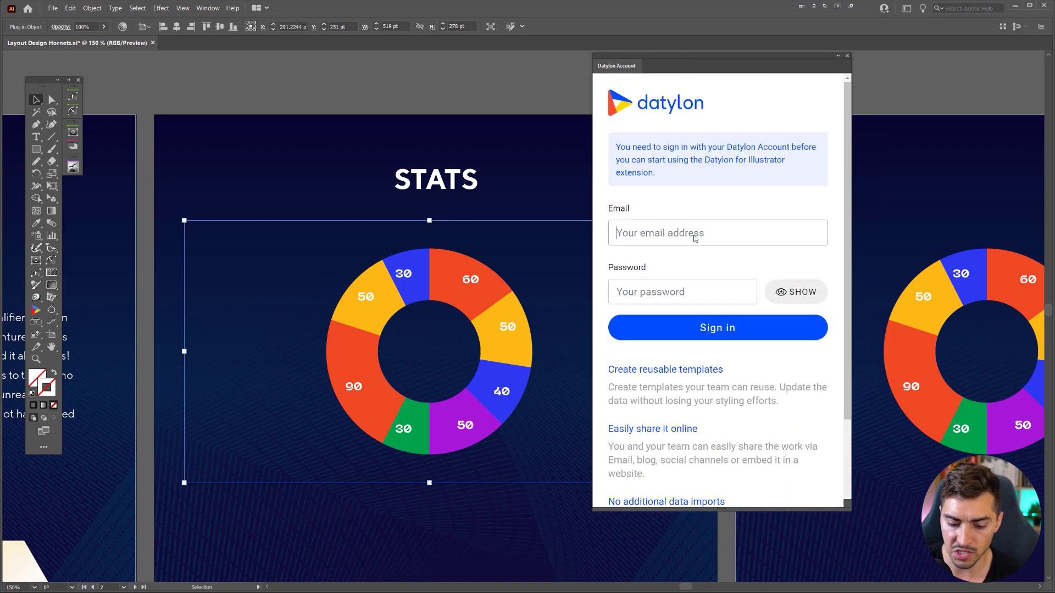
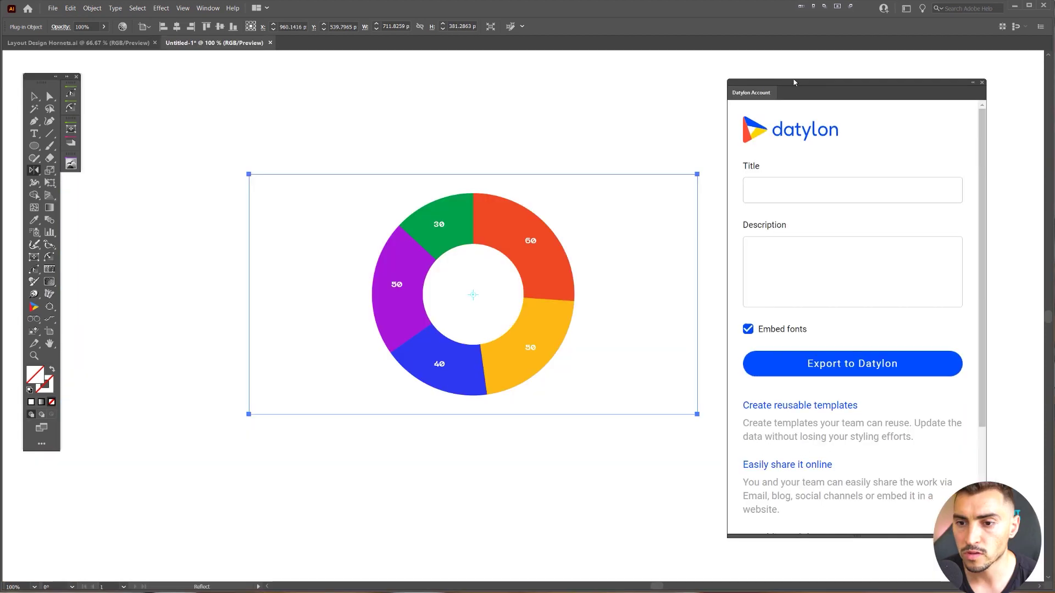
- Title the export 'Game Stats' and describe it as 'Project for client 9.11.21'
{"action": "left_click", "coordinate": [787, 191]}
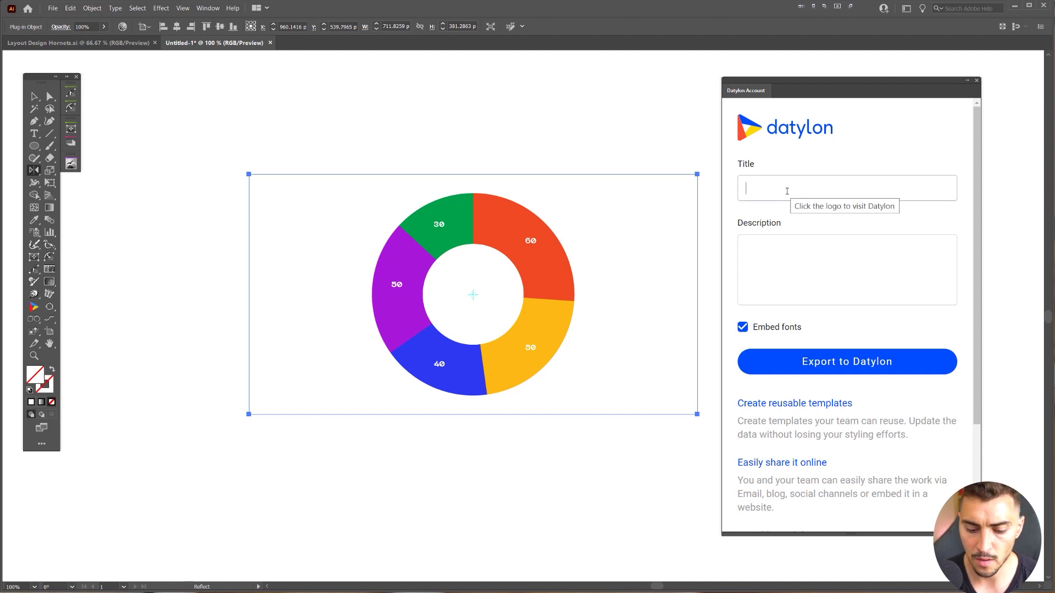
{"action": "type", "text": "Game ST"}
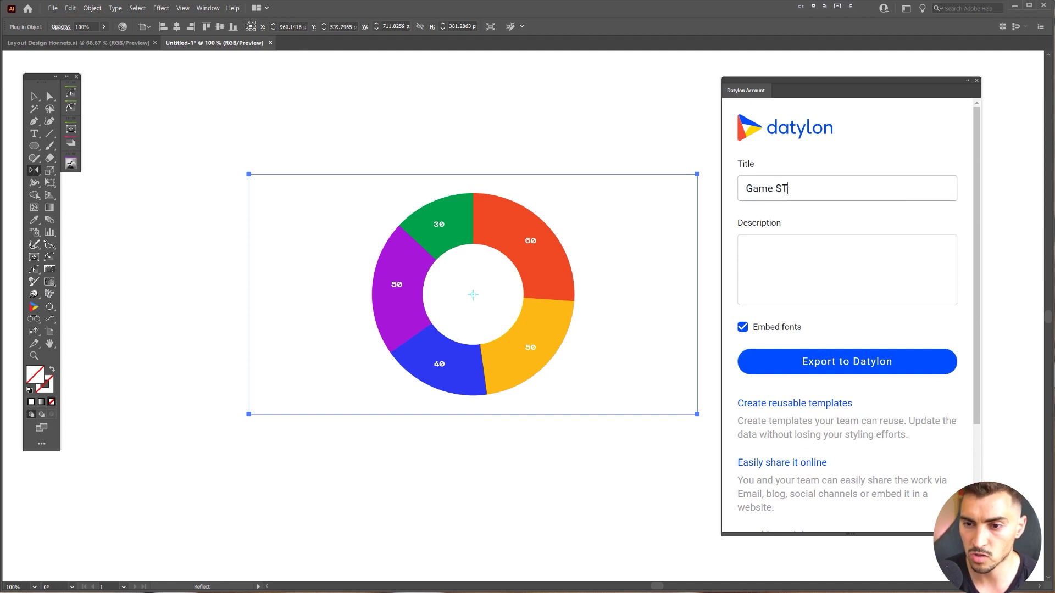
{"action": "key", "text": "BackSpace"}
{"action": "type", "text": "tats"}
{"action": "left_click", "coordinate": [792, 240]}
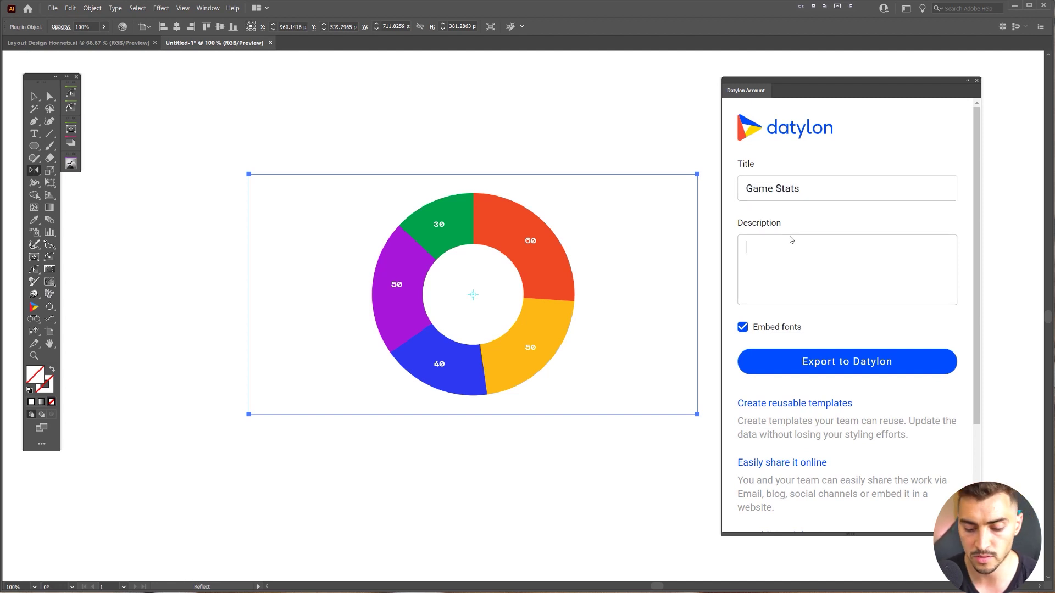
{"action": "type", "text": "Cu"}
{"action": "key", "text": "BackSpace"}
{"action": "key", "text": "BackSpace"}
{"action": "type", "text": "P"}
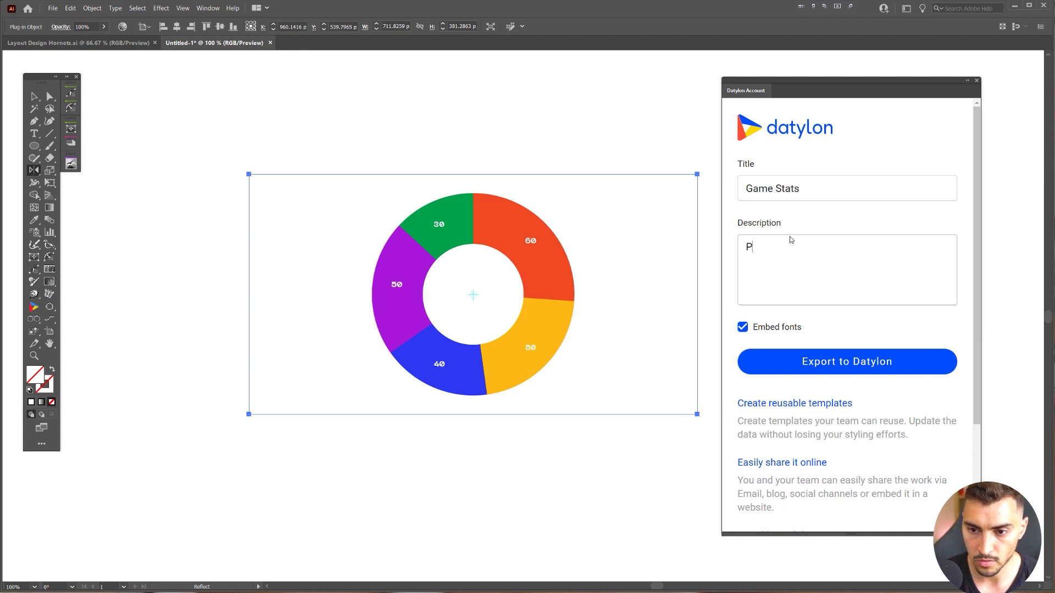
{"action": "type", "text": "roject for client"}
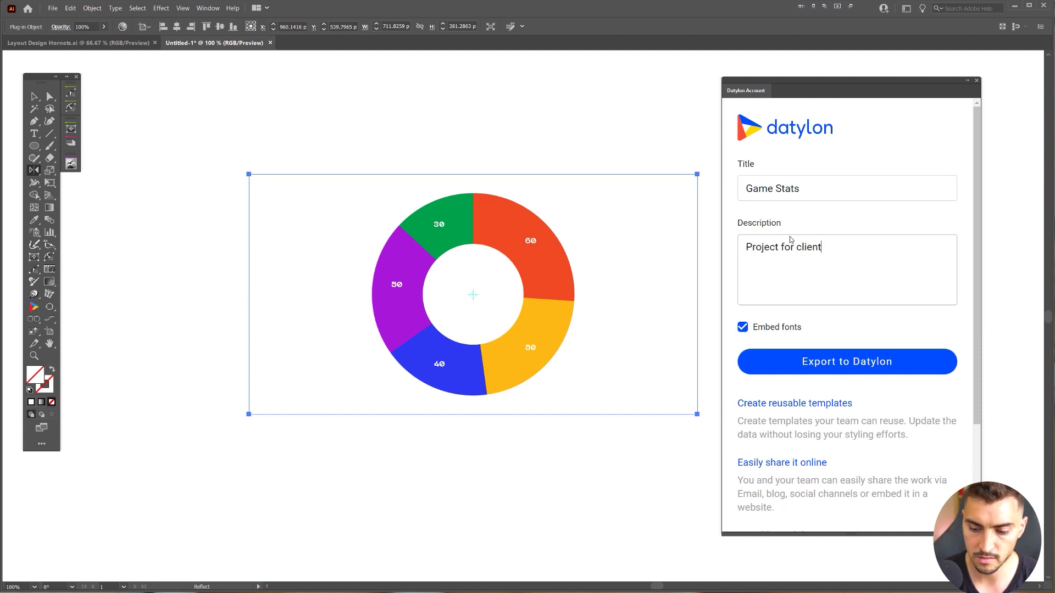
{"action": "type", "text": " 2"}
{"action": "type", "text": ".11."}
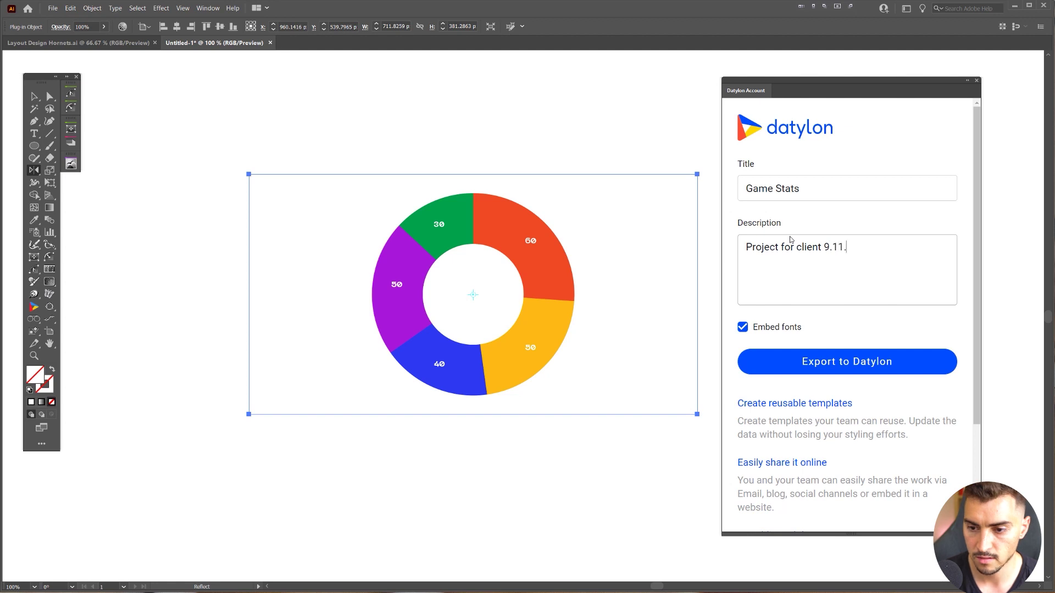
{"action": "type", "text": "21"}
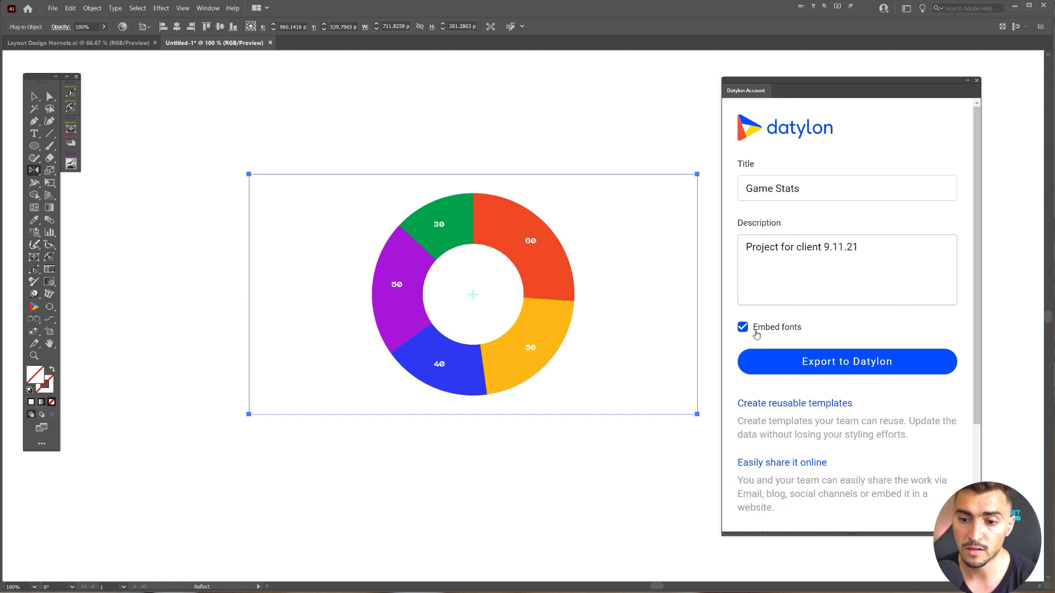
- Keep Embed fonts checked and export the chart to Datylon
{"action": "left_click", "coordinate": [760, 330]}
{"action": "left_click", "coordinate": [764, 327]}
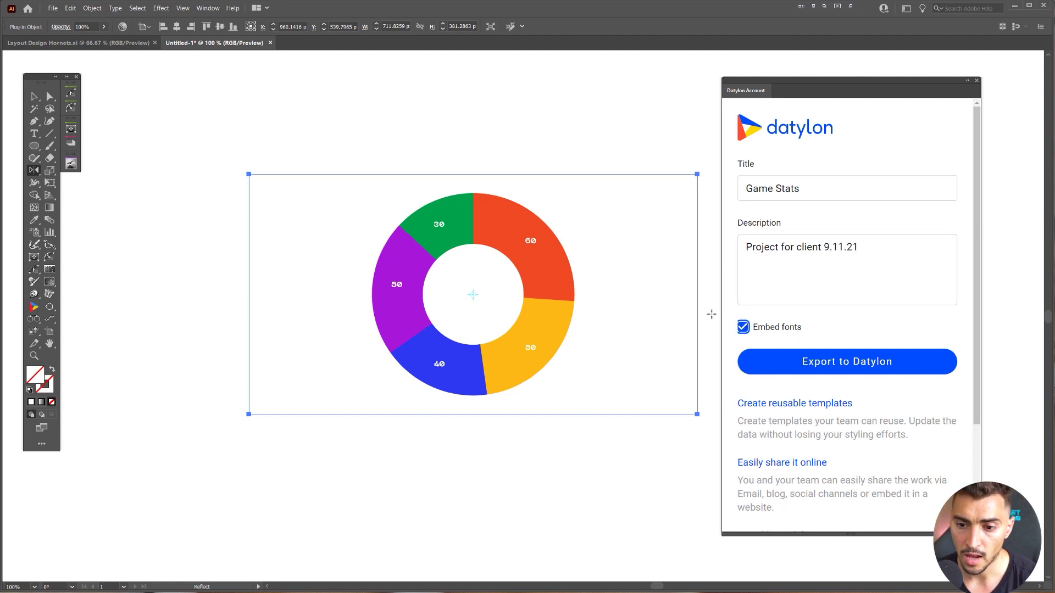
{"action": "left_click", "coordinate": [799, 365]}
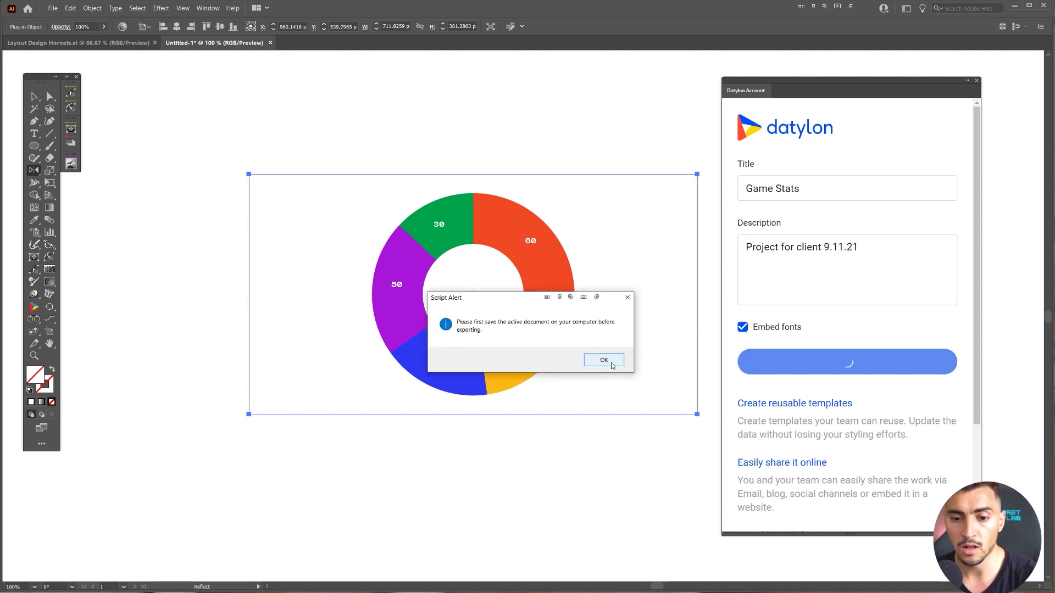
- Dismiss the alerts, save as Untitled-1.ai in Downloads, and re-export to Datylon successfully
{"action": "left_click", "coordinate": [603, 360]}
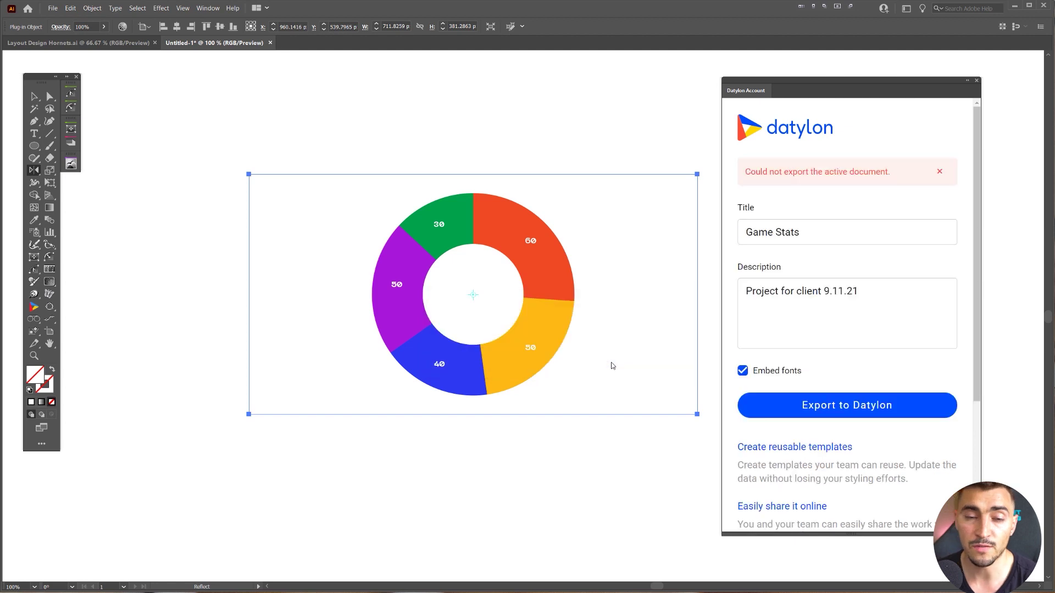
{"action": "left_click", "coordinate": [554, 134]}
{"action": "left_click", "coordinate": [567, 141]}
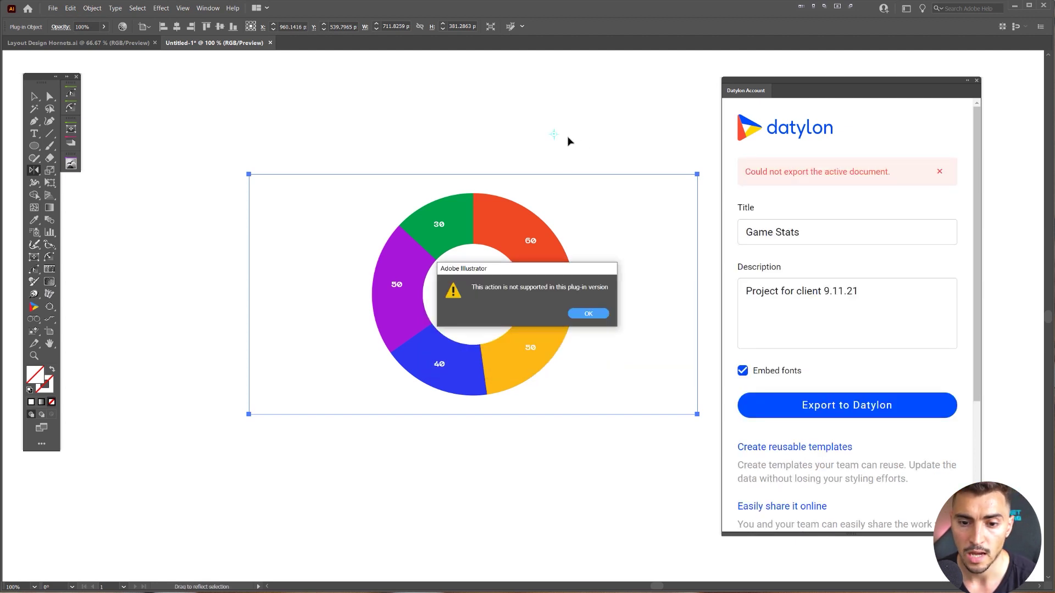
{"action": "left_click", "coordinate": [605, 317]}
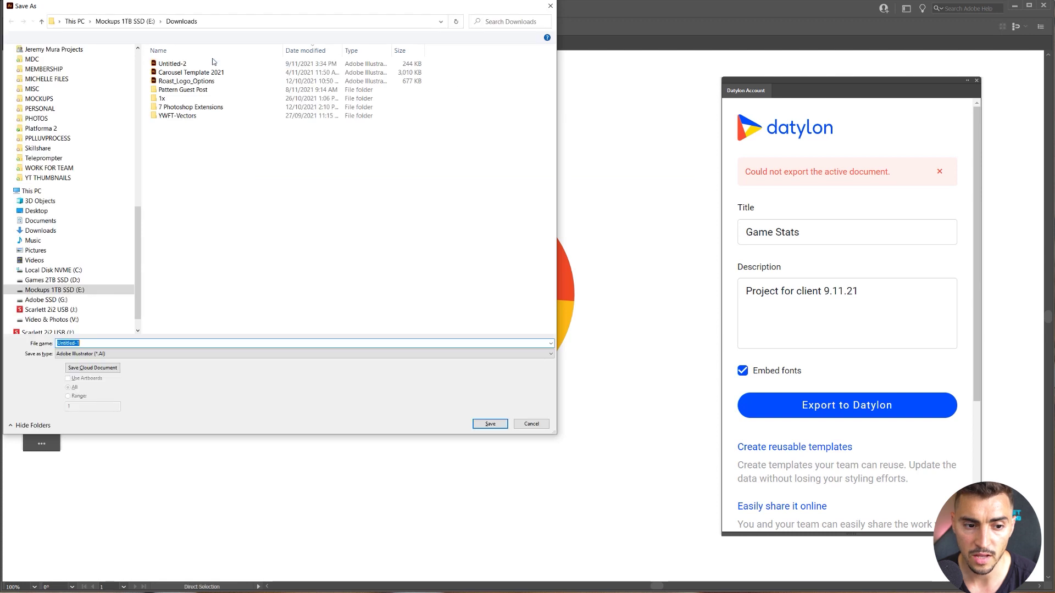
{"action": "left_click", "coordinate": [497, 424]}
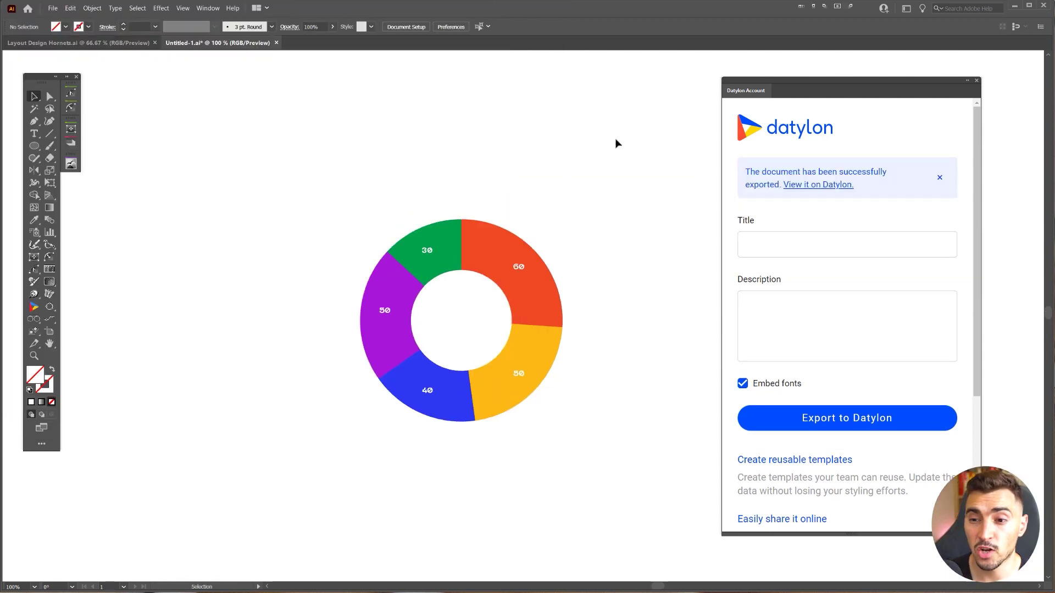
{"action": "left_click", "coordinate": [824, 185]}
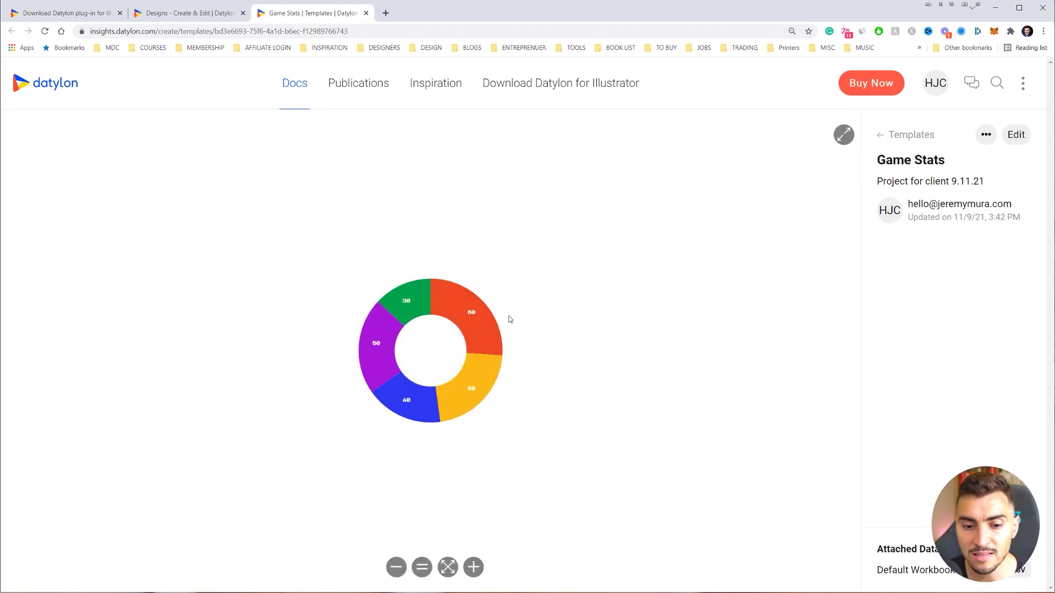
- Enlarge the Game Stats chart preview, then return to the Templates list
{"action": "left_click", "coordinate": [474, 569]}
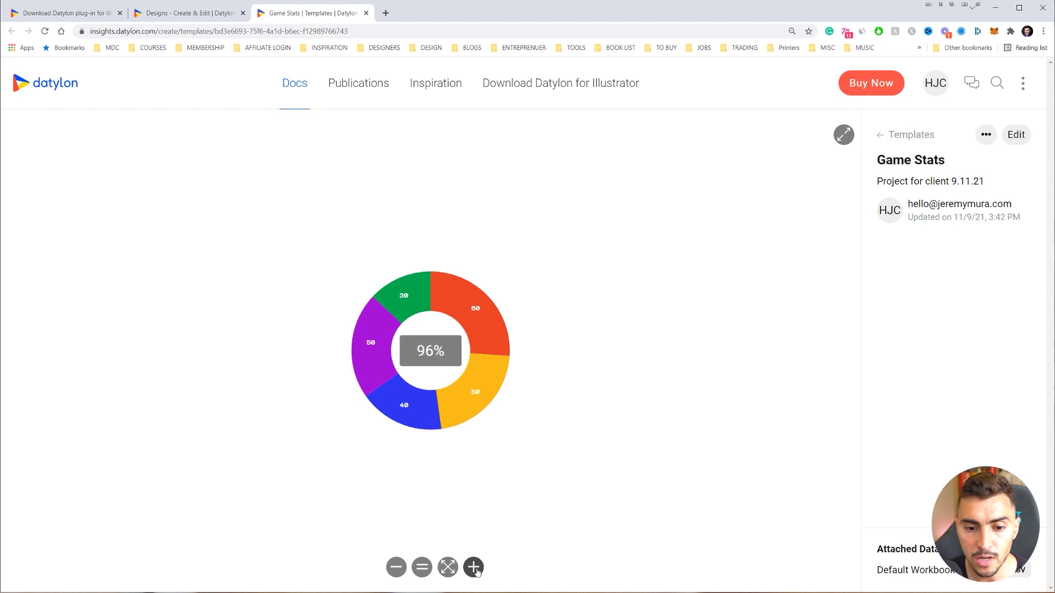
{"action": "left_click", "coordinate": [476, 571]}
{"action": "left_click", "coordinate": [474, 568]}
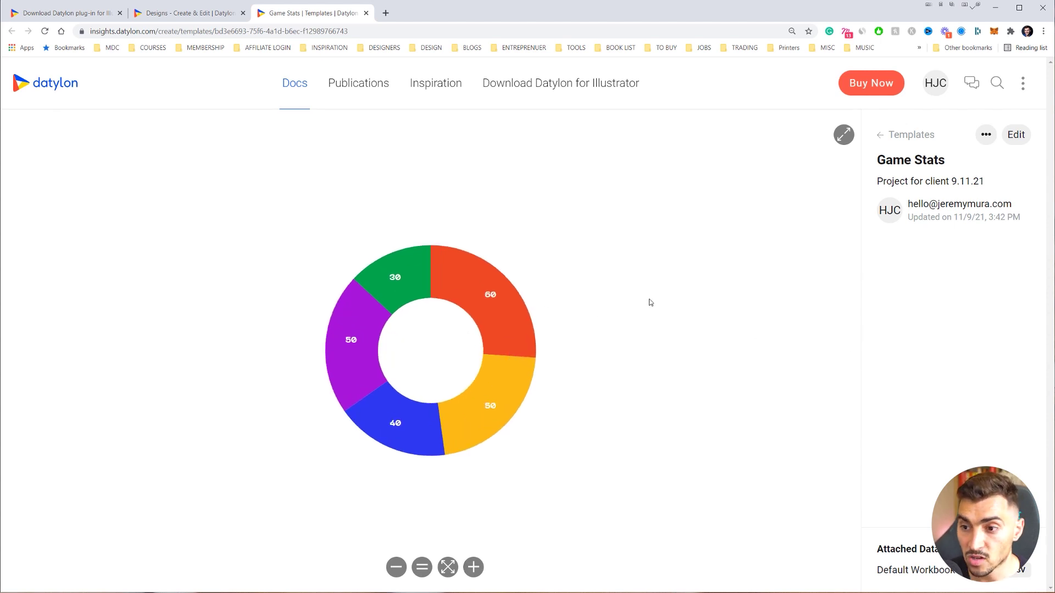
{"action": "left_click", "coordinate": [1023, 160]}
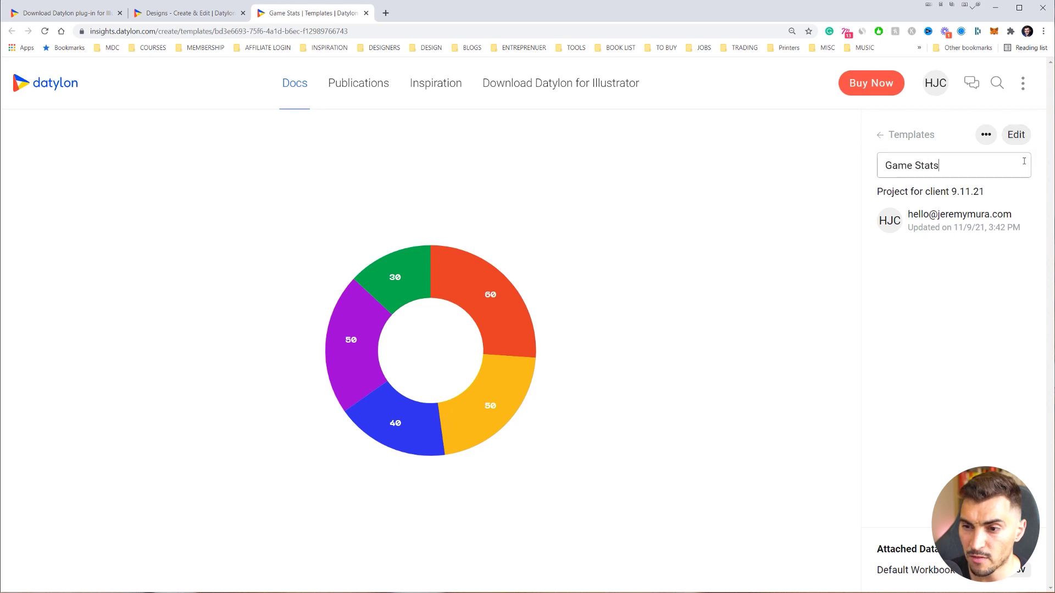
{"action": "left_click", "coordinate": [879, 135]}
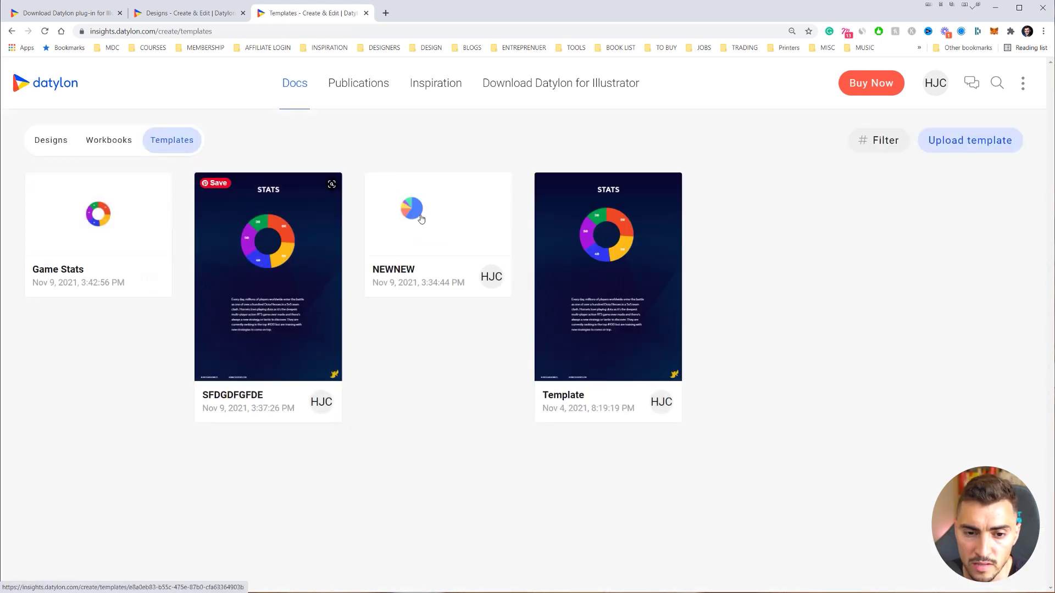
- Create a new design from the Game Stats template via its ••• menu
{"action": "left_click", "coordinate": [105, 237]}
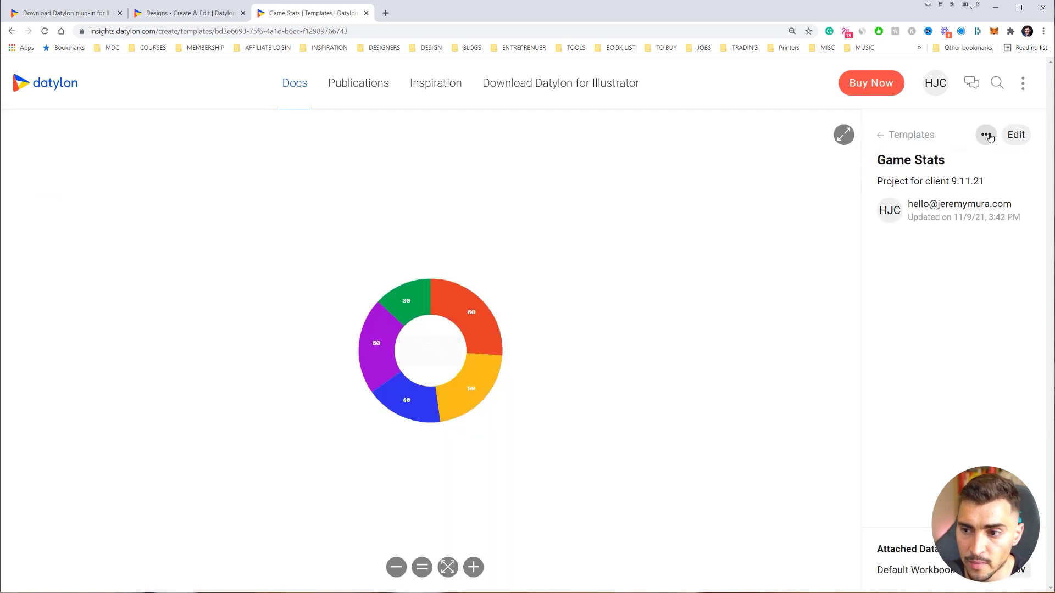
{"action": "left_click", "coordinate": [987, 135]}
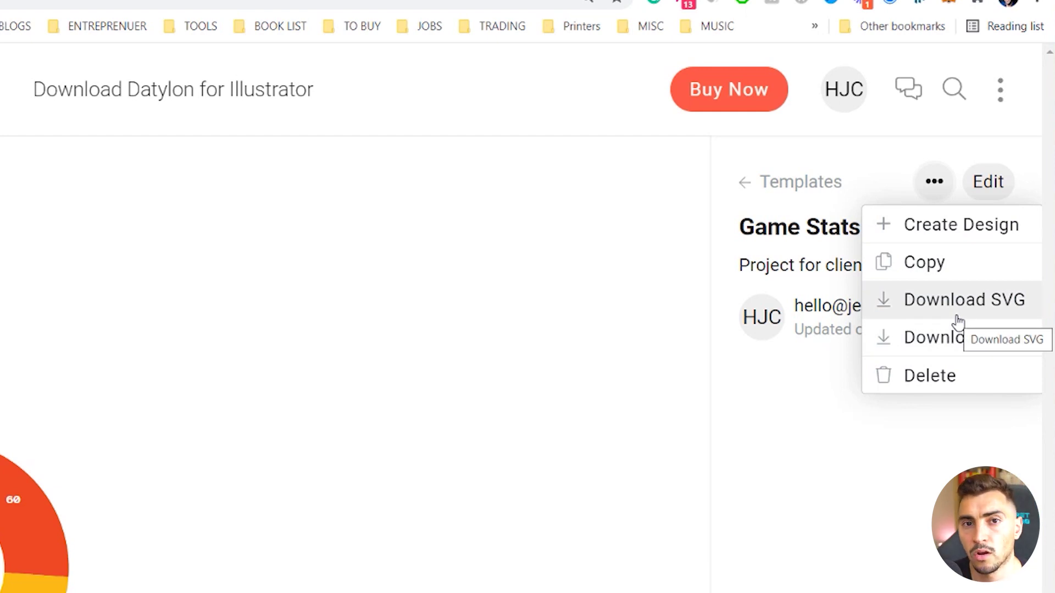
{"action": "left_click", "coordinate": [934, 181]}
{"action": "left_click", "coordinate": [935, 182]}
{"action": "left_click", "coordinate": [927, 225]}
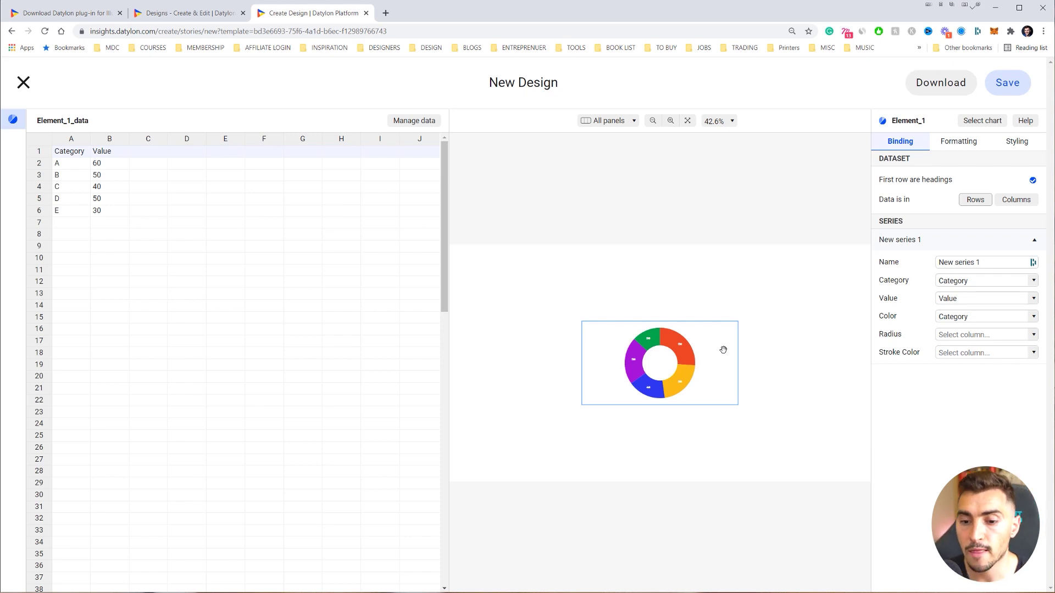
- Widen the chart canvas and change cells B2 and B3 to 25
{"action": "scroll", "coordinate": [716, 352], "scroll_direction": "up", "scroll_amount": 5}
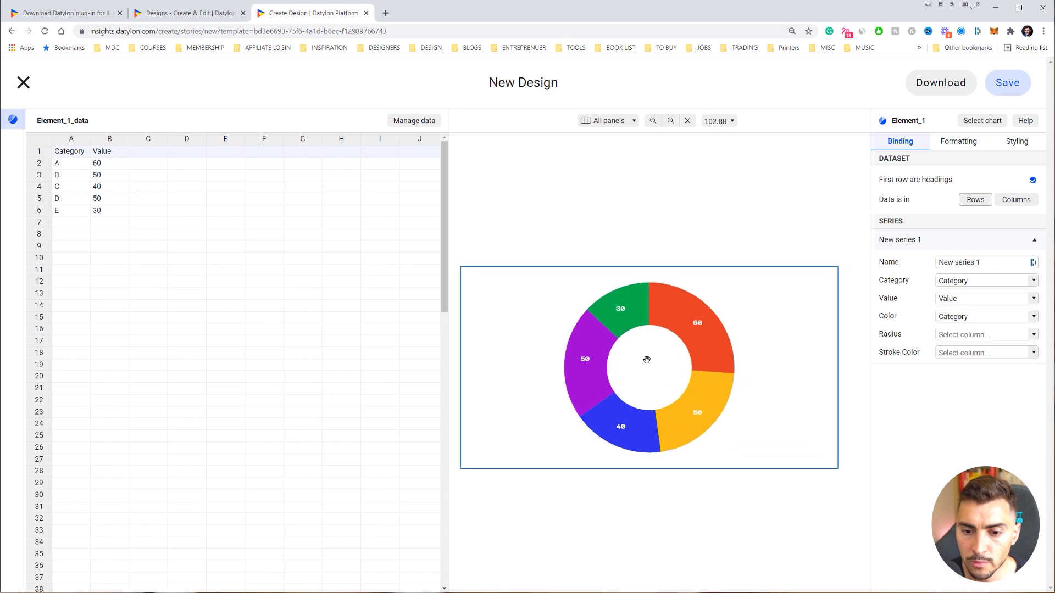
{"action": "scroll", "coordinate": [647, 360], "scroll_direction": "up", "scroll_amount": 2}
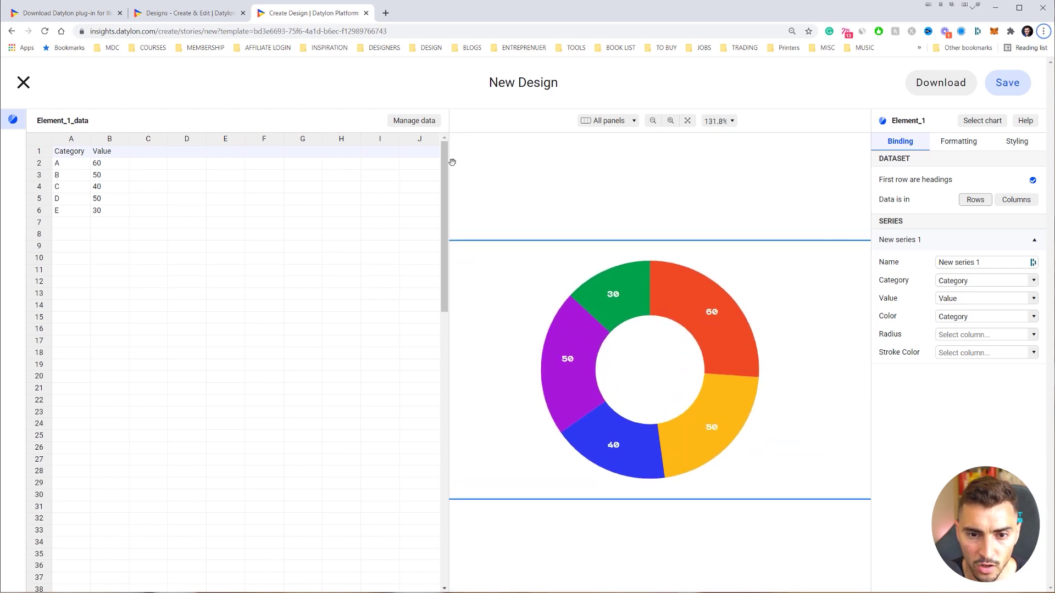
{"action": "left_click_drag", "start_coordinate": [448, 160], "coordinate": [328, 161]}
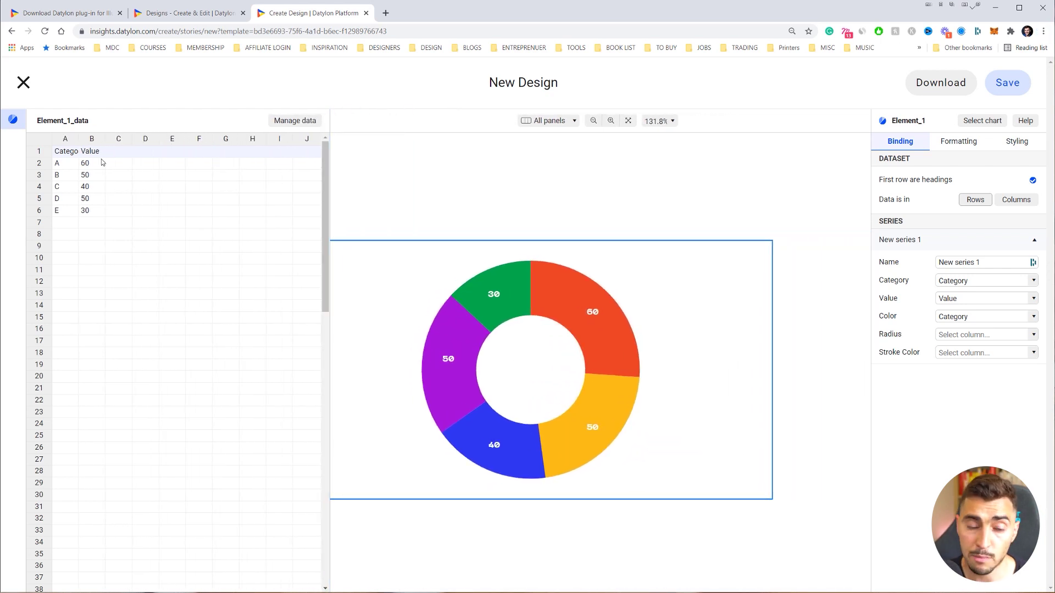
{"action": "left_click", "coordinate": [94, 165]}
{"action": "double_click", "coordinate": [98, 165]}
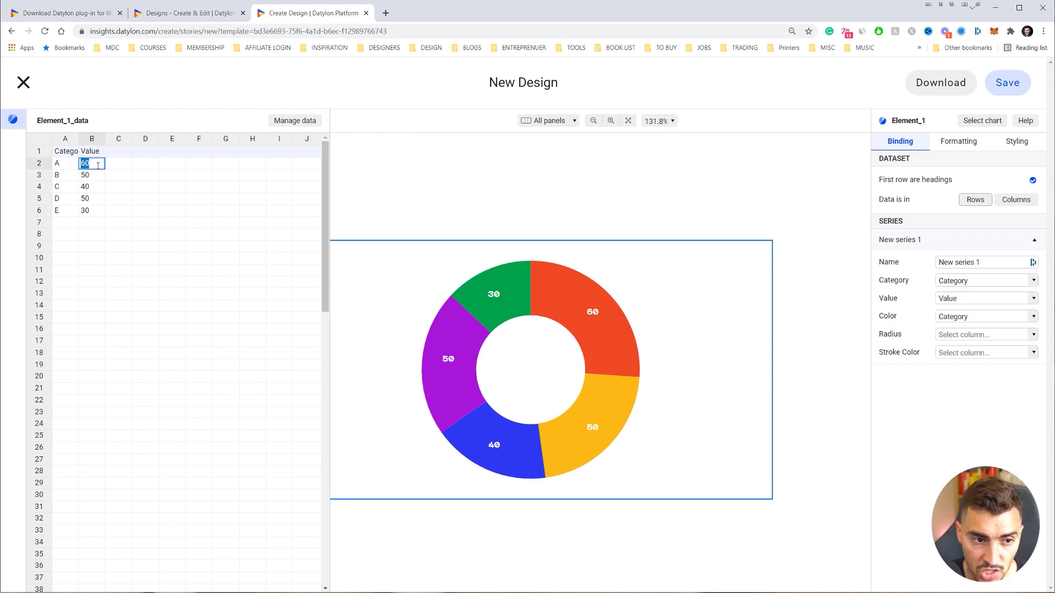
{"action": "type", "text": "20"}
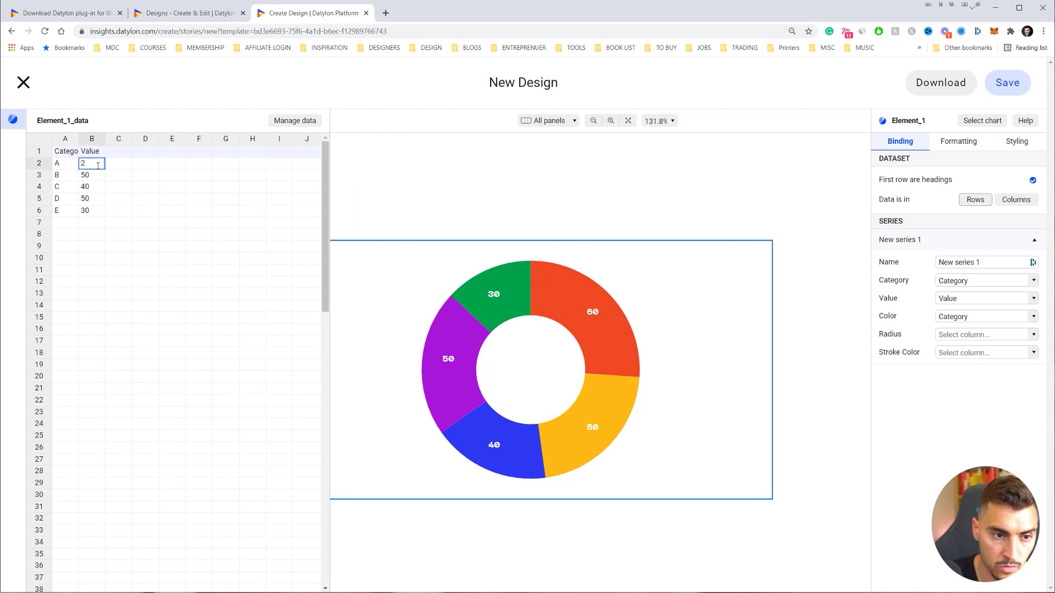
{"action": "left_click", "coordinate": [94, 174]}
{"action": "type", "text": "2"}
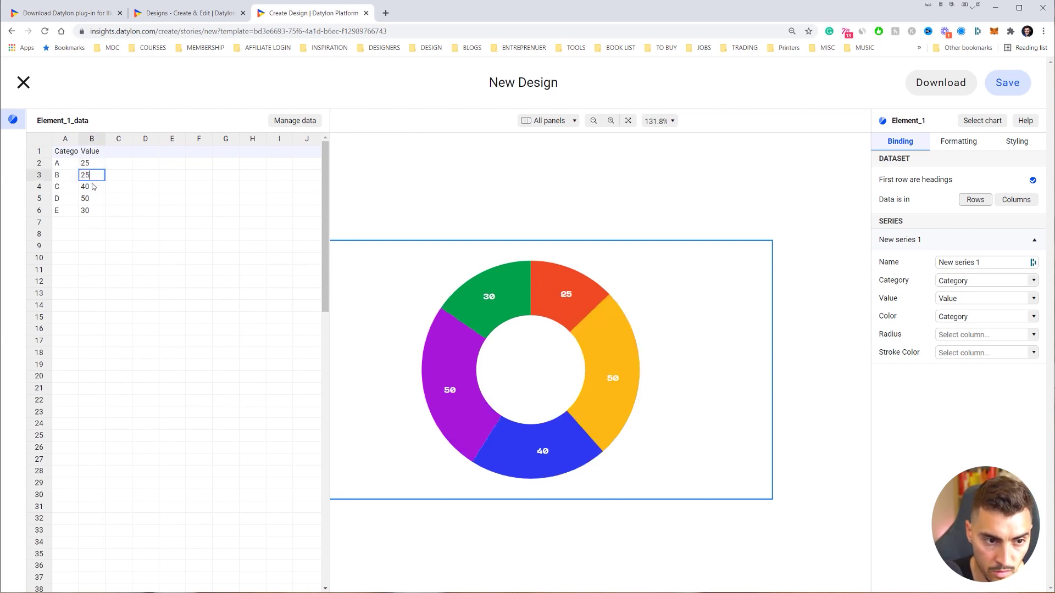
{"action": "left_click", "coordinate": [92, 187]}
- Set cells B4, B5 and B6 to 25, 20 and 5
{"action": "double_click", "coordinate": [92, 187]}
{"action": "type", "text": "25"}
{"action": "left_click", "coordinate": [80, 200]}
{"action": "double_click", "coordinate": [78, 202]}
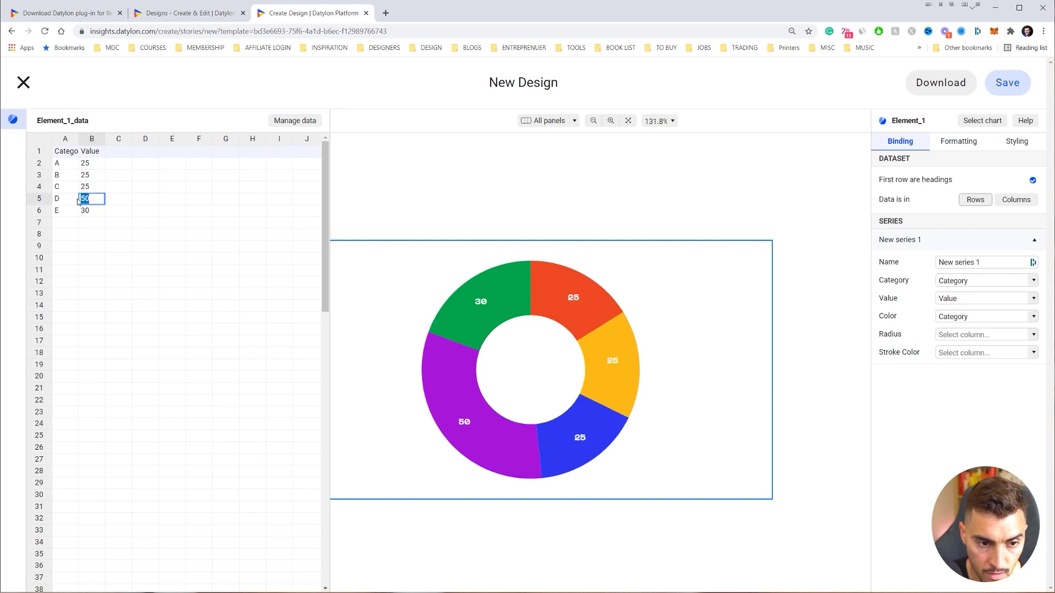
{"action": "type", "text": "20"}
{"action": "double_click", "coordinate": [92, 210]}
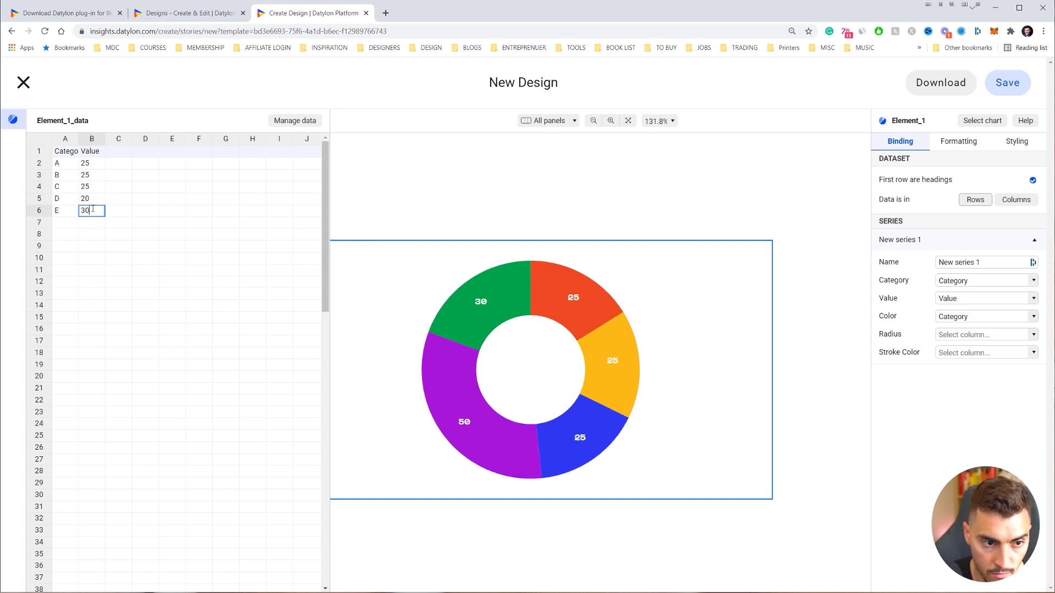
{"action": "key", "text": "BackSpace"}
{"action": "key", "text": "BackSpace"}
{"action": "type", "text": "5"}
{"action": "left_click", "coordinate": [96, 189]}
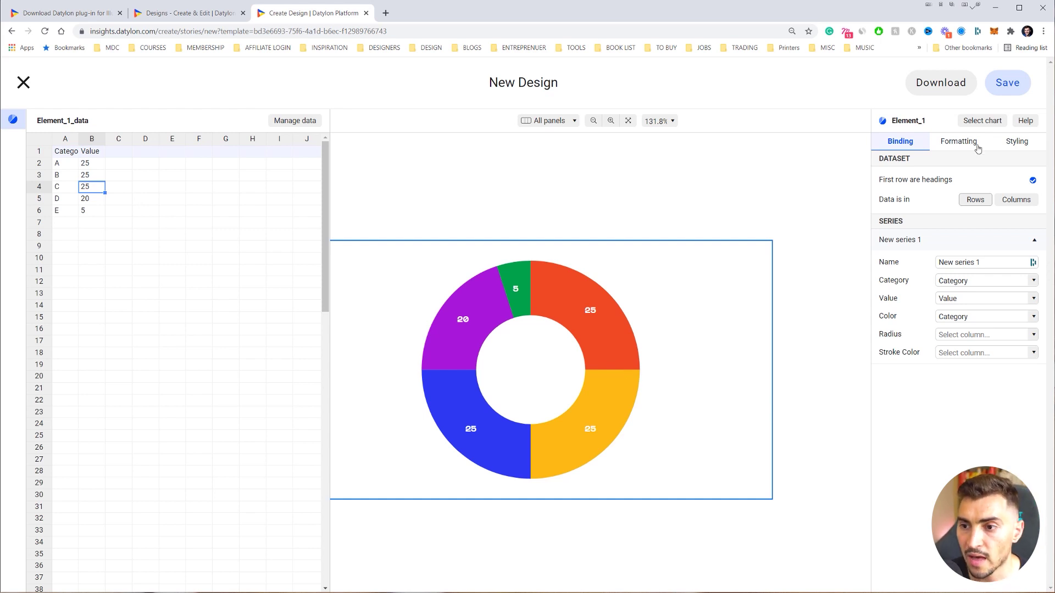
- Review the Formatting and Styling options, toggling the value labels off and back on
{"action": "left_click", "coordinate": [953, 142]}
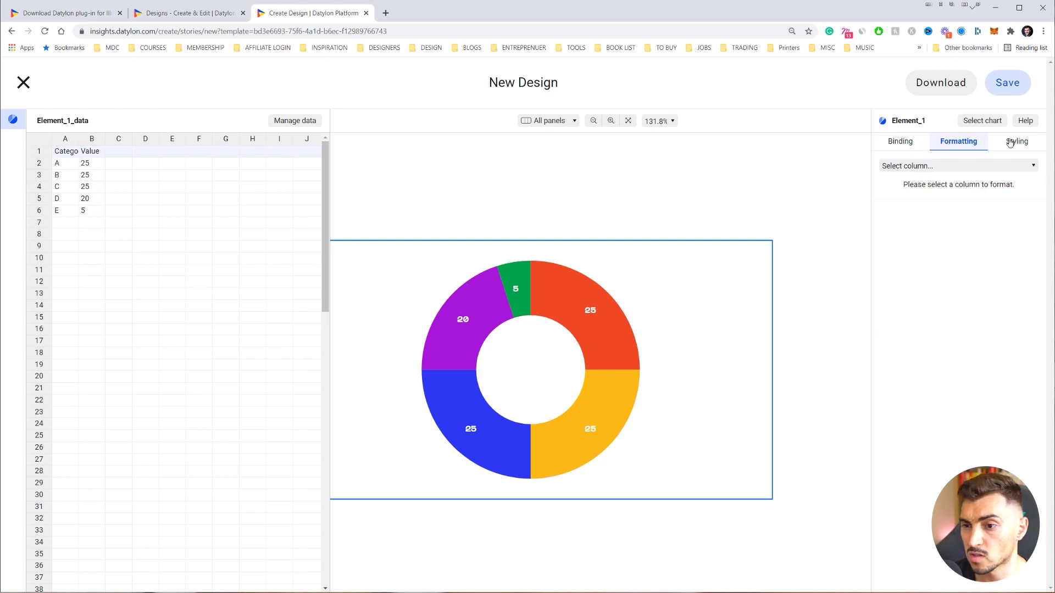
{"action": "left_click", "coordinate": [1010, 143]}
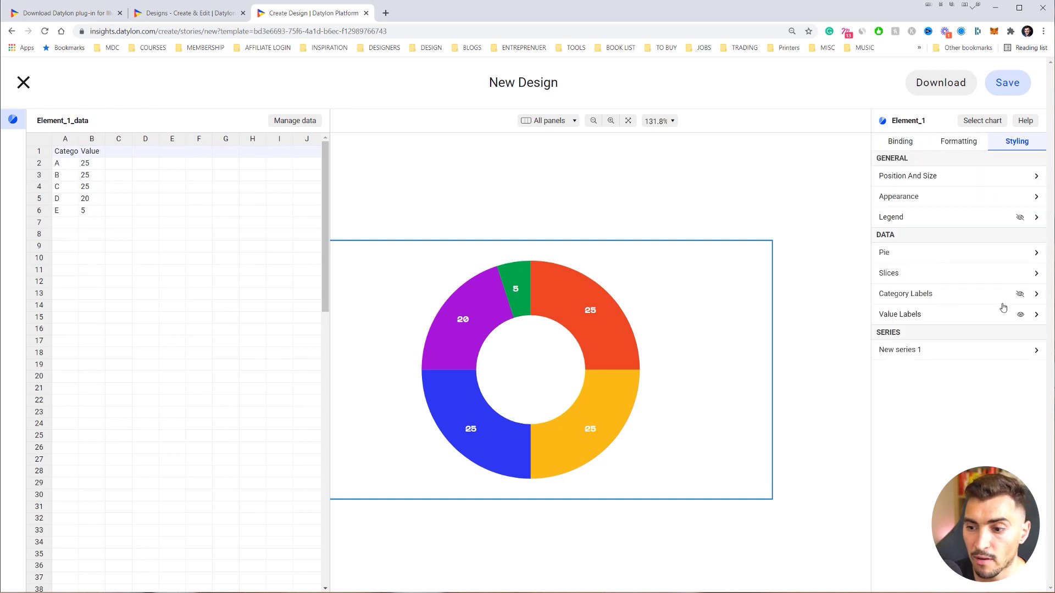
{"action": "left_click", "coordinate": [1020, 315]}
{"action": "left_click", "coordinate": [1020, 314]}
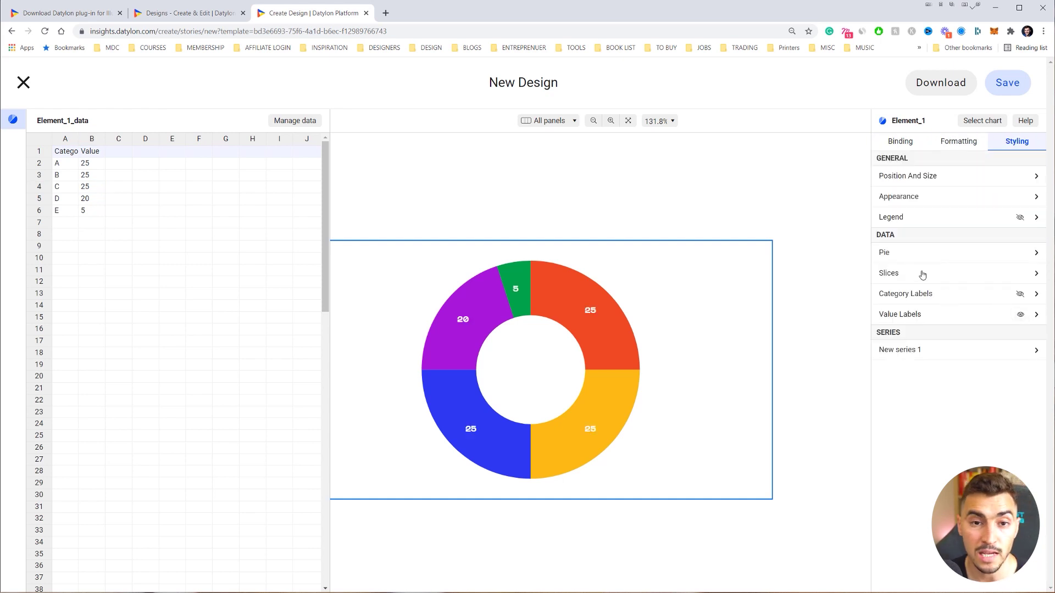
- Save the edited design with the title 'Update on Graph'
{"action": "left_click", "coordinate": [1006, 85]}
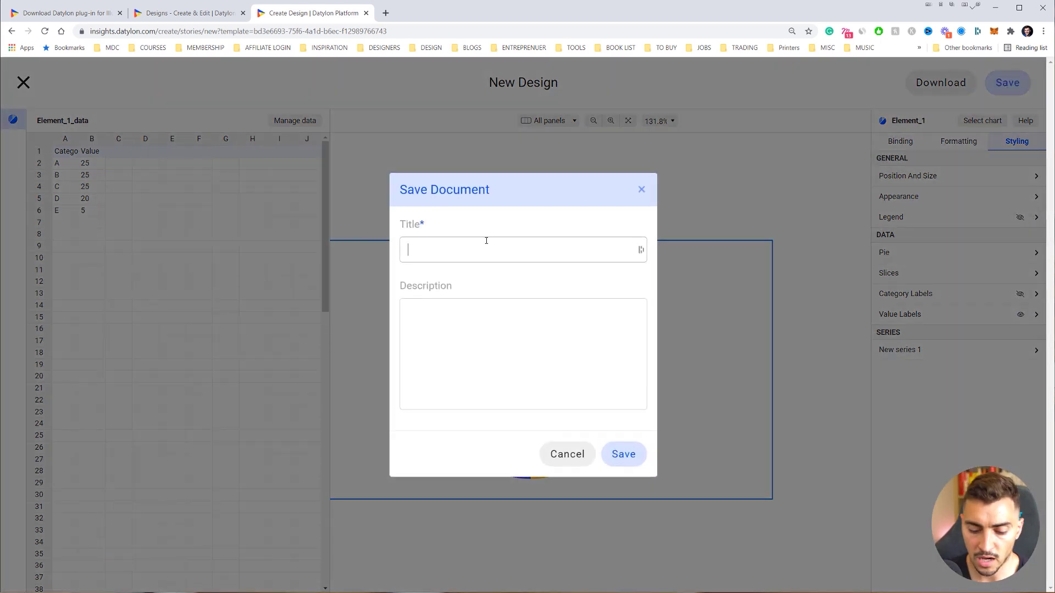
{"action": "type", "text": "N"}
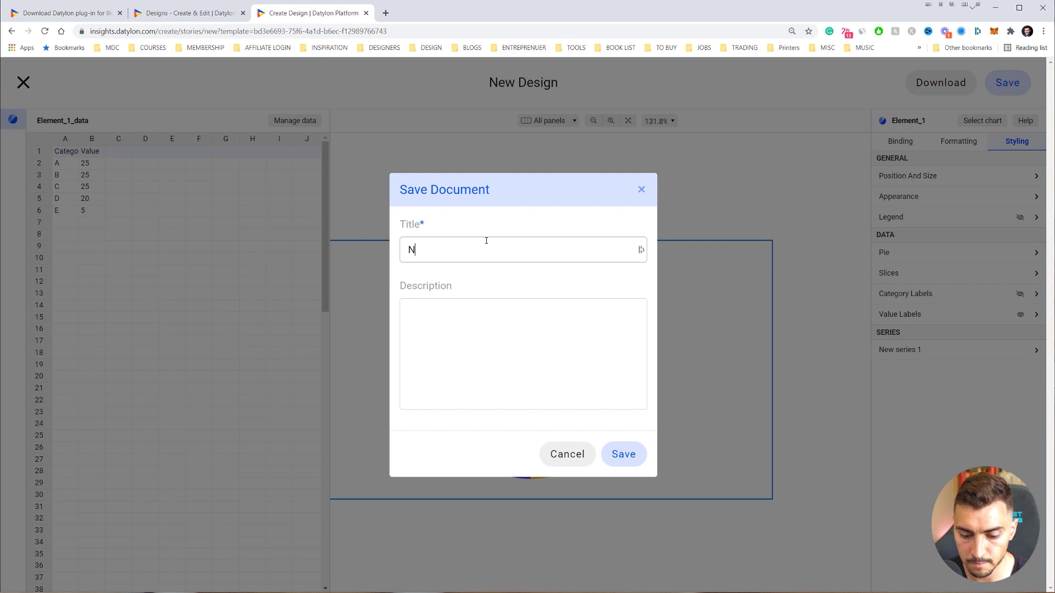
{"action": "key", "text": "BackSpace"}
{"action": "type", "text": "Update on Gr"}
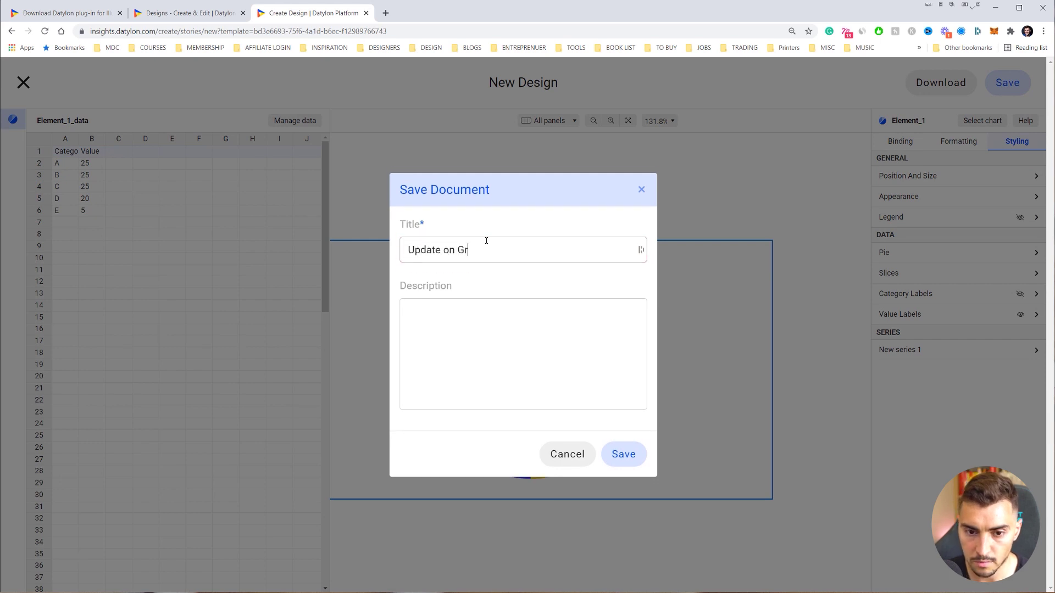
{"action": "type", "text": "aph"}
{"action": "left_click", "coordinate": [621, 451]}
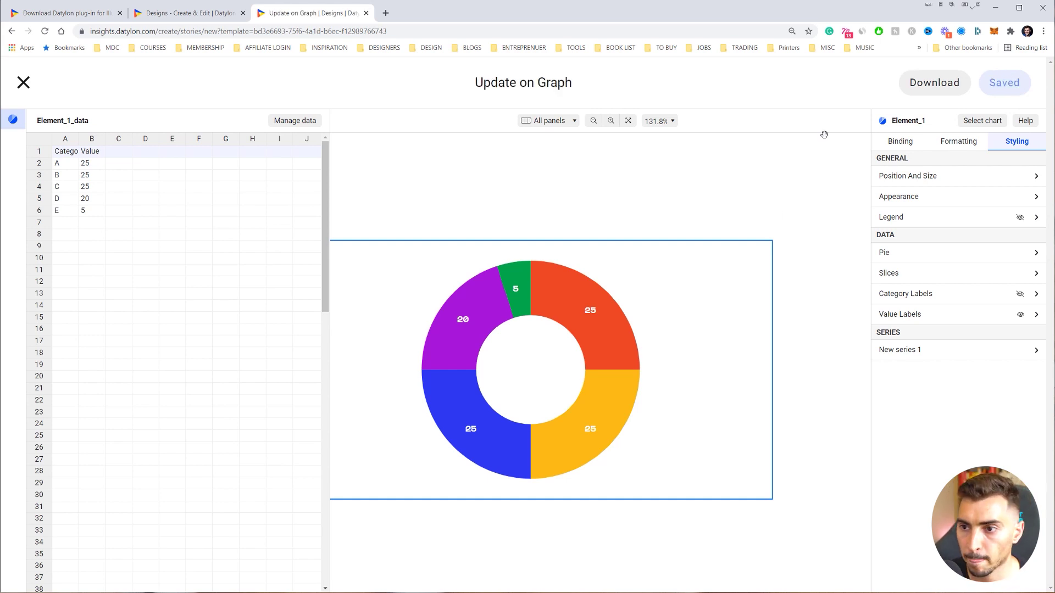
- Download the design as a PNG, check it in Photos, and close the editor
{"action": "left_click", "coordinate": [945, 83]}
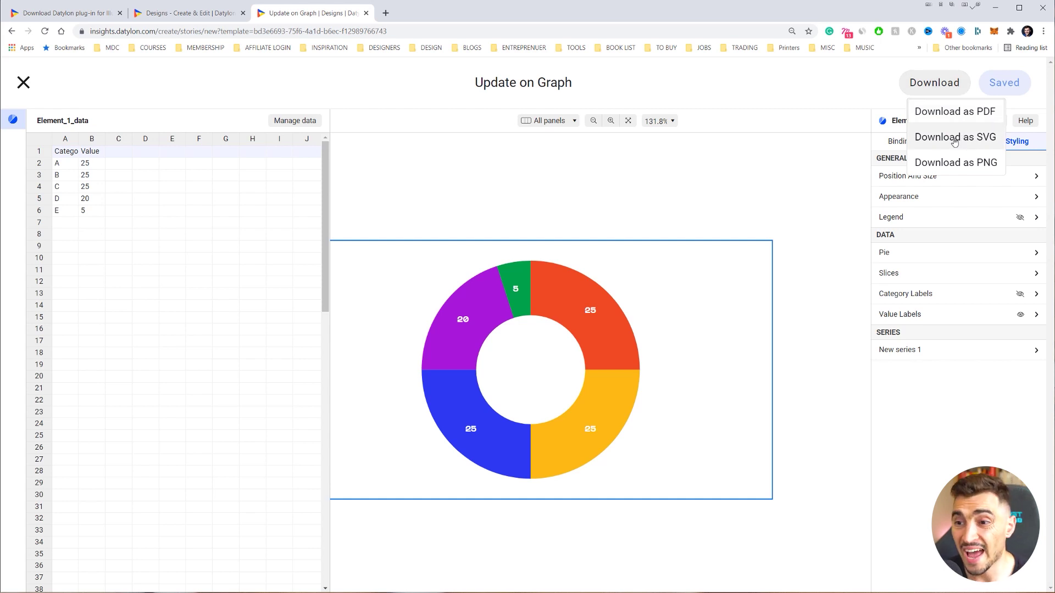
{"action": "left_click", "coordinate": [956, 162]}
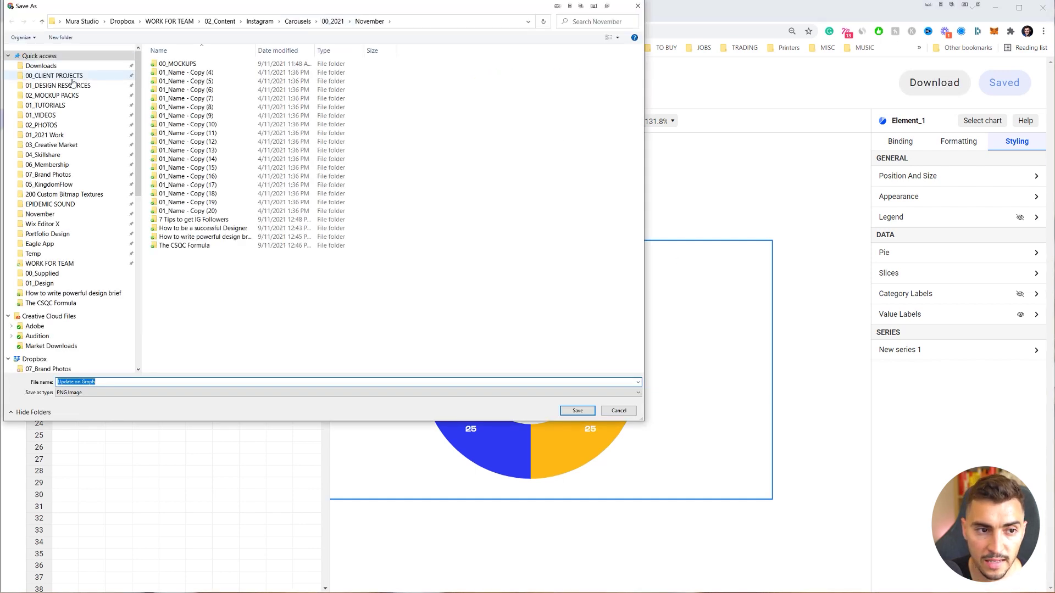
{"action": "left_click", "coordinate": [41, 66]}
{"action": "left_click", "coordinate": [576, 411]}
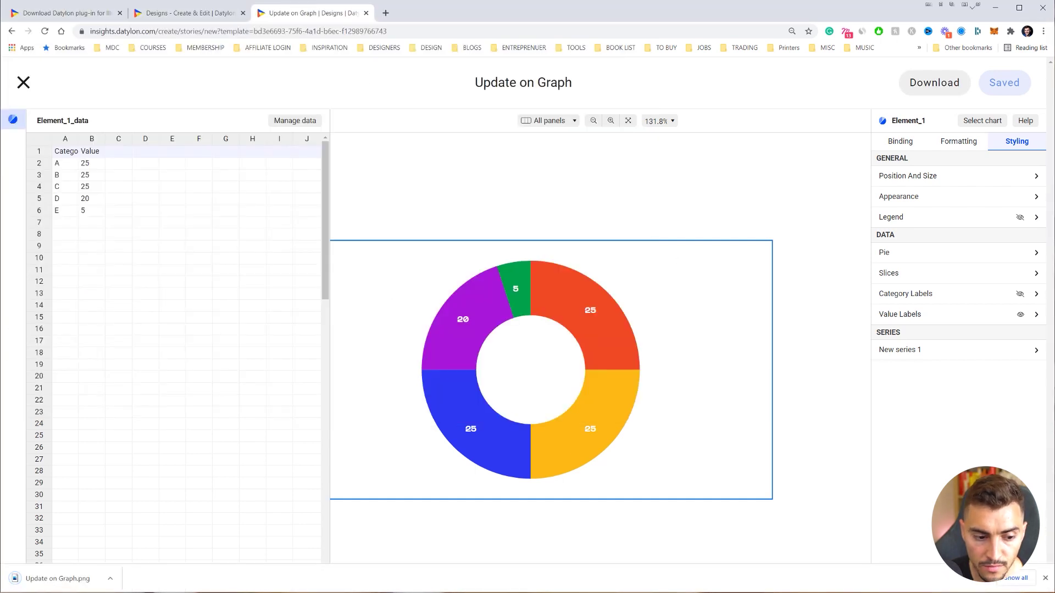
{"action": "left_click", "coordinate": [58, 579]}
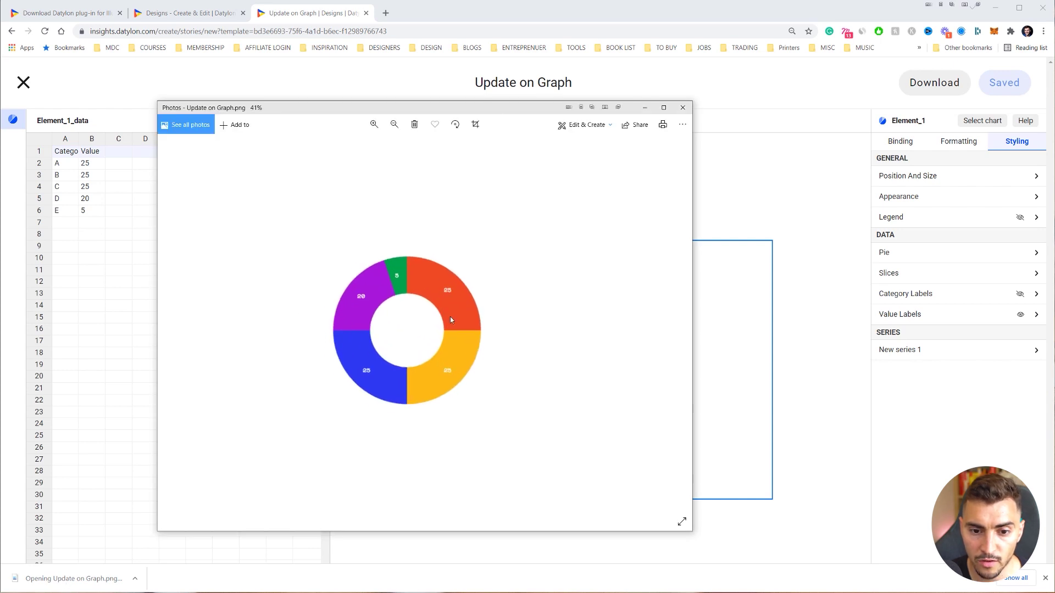
{"action": "scroll", "coordinate": [355, 348], "scroll_direction": "up", "scroll_amount": 3}
{"action": "scroll", "coordinate": [355, 349], "scroll_direction": "down", "scroll_amount": 2}
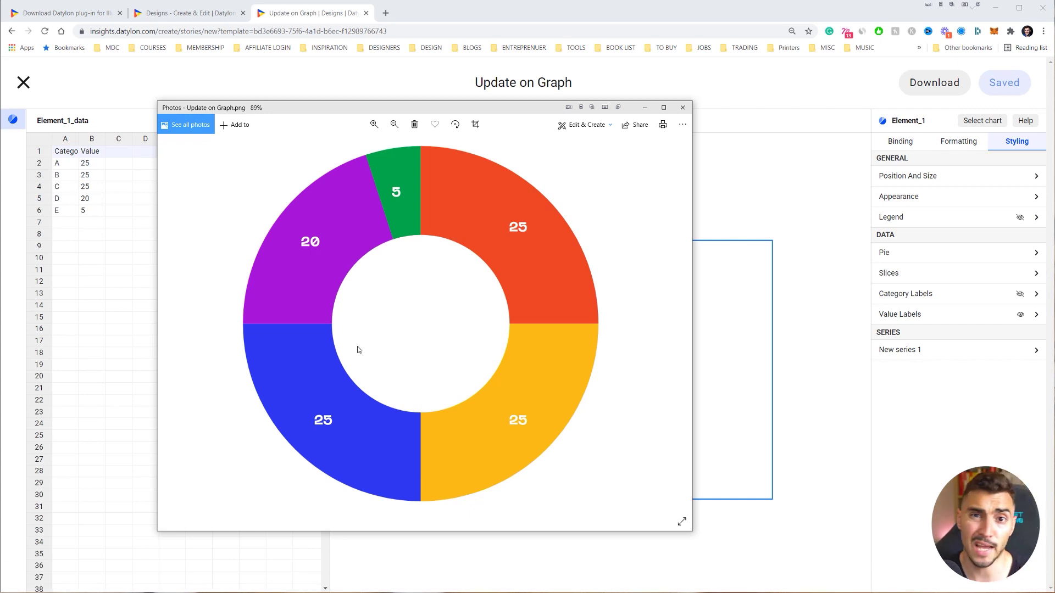
{"action": "left_click", "coordinate": [683, 108]}
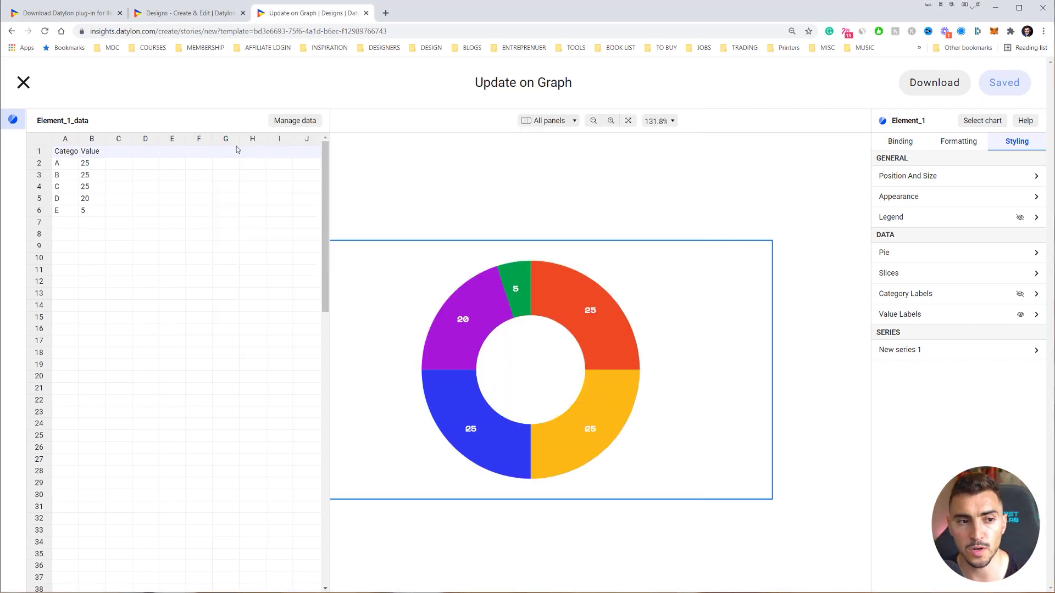
{"action": "left_click", "coordinate": [23, 82]}
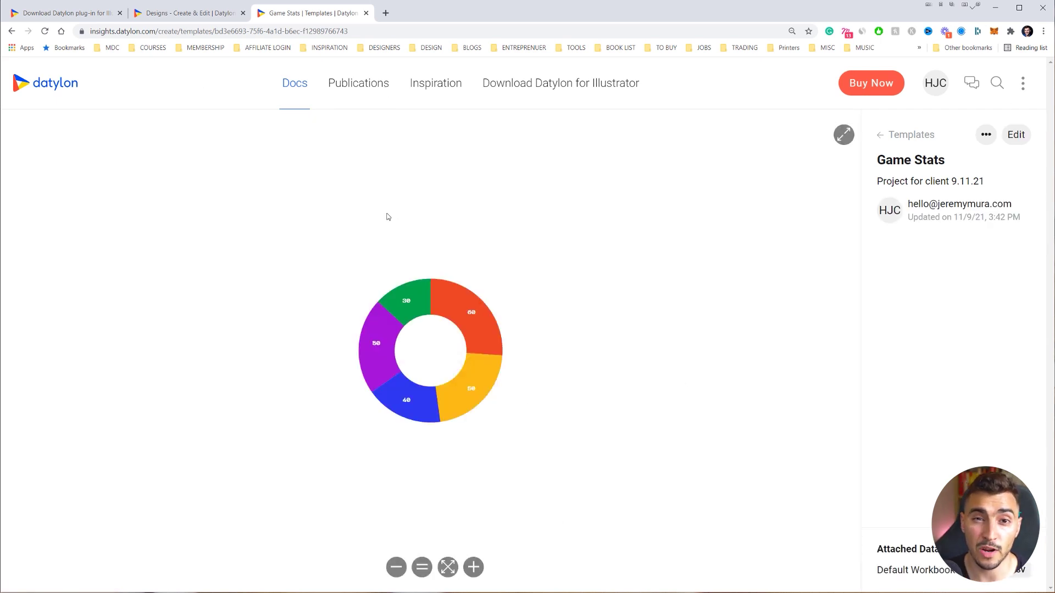
- Open the Update on Graph design from Docs
{"action": "left_click", "coordinate": [295, 79]}
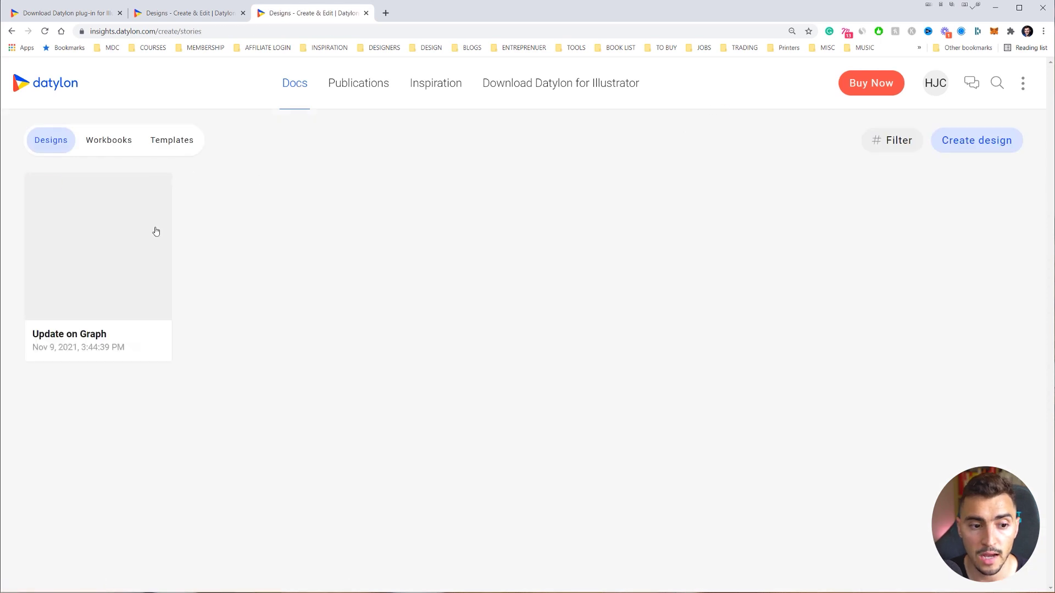
{"action": "left_click", "coordinate": [130, 225]}
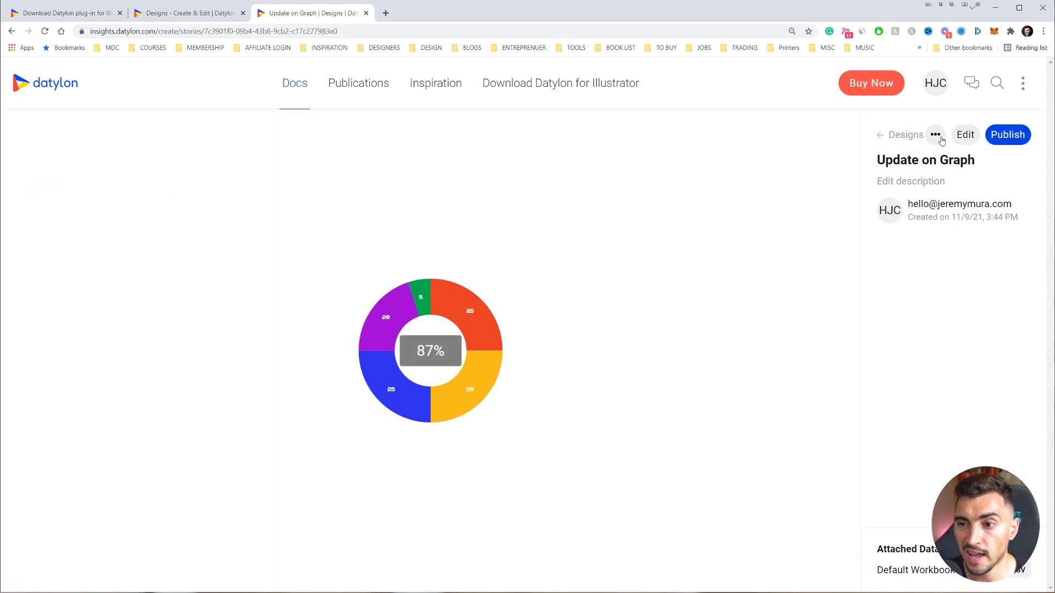
{"action": "left_click", "coordinate": [935, 134]}
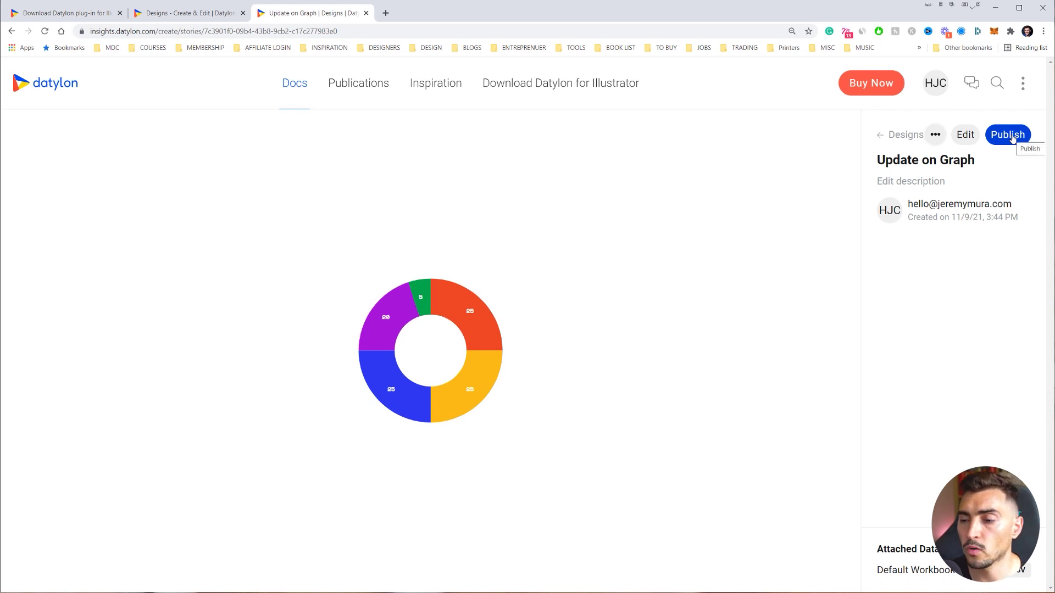
- Publish the design under the title 'Gaming Stats 2021'
{"action": "left_click", "coordinate": [1012, 138]}
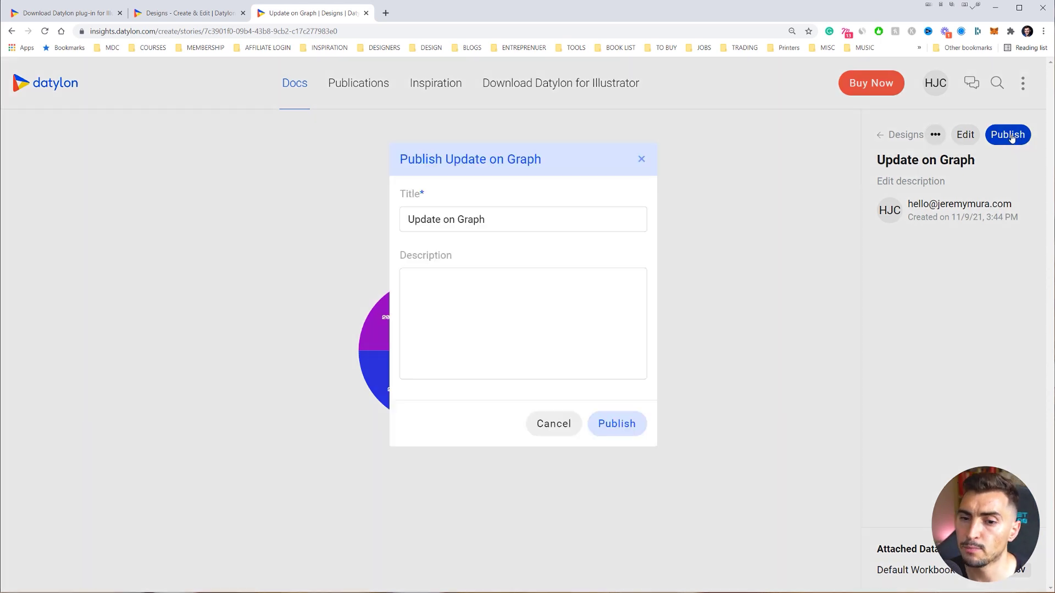
{"action": "left_click_drag", "start_coordinate": [514, 247], "coordinate": [330, 249]}
{"action": "type", "text": "Gaming STat"}
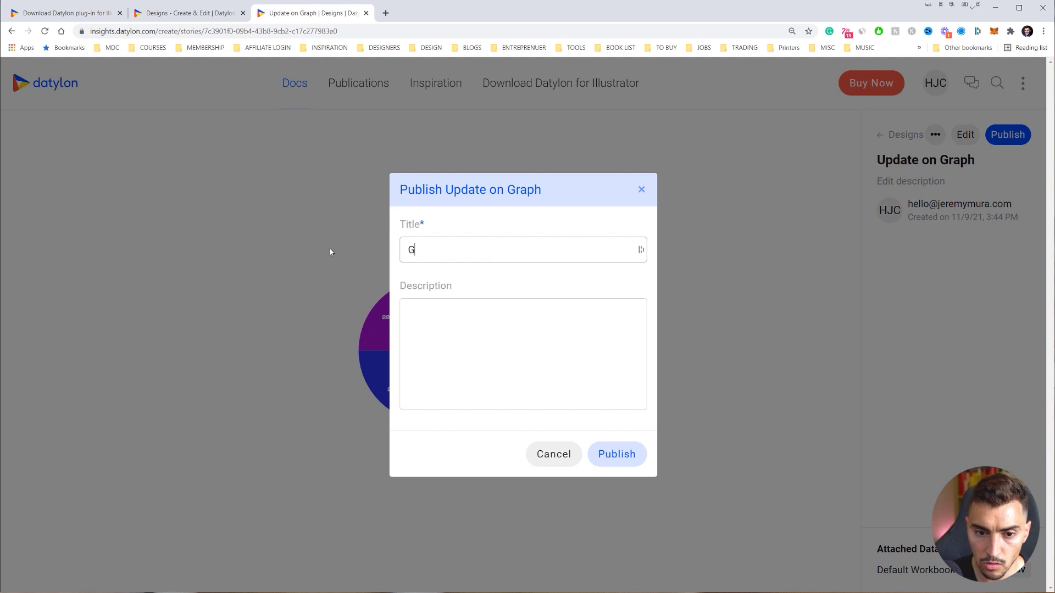
{"action": "key", "text": "BackSpace"}
{"action": "key", "text": "BackSpace"}
{"action": "key", "text": "BackSpace"}
{"action": "type", "text": "tats 2021"}
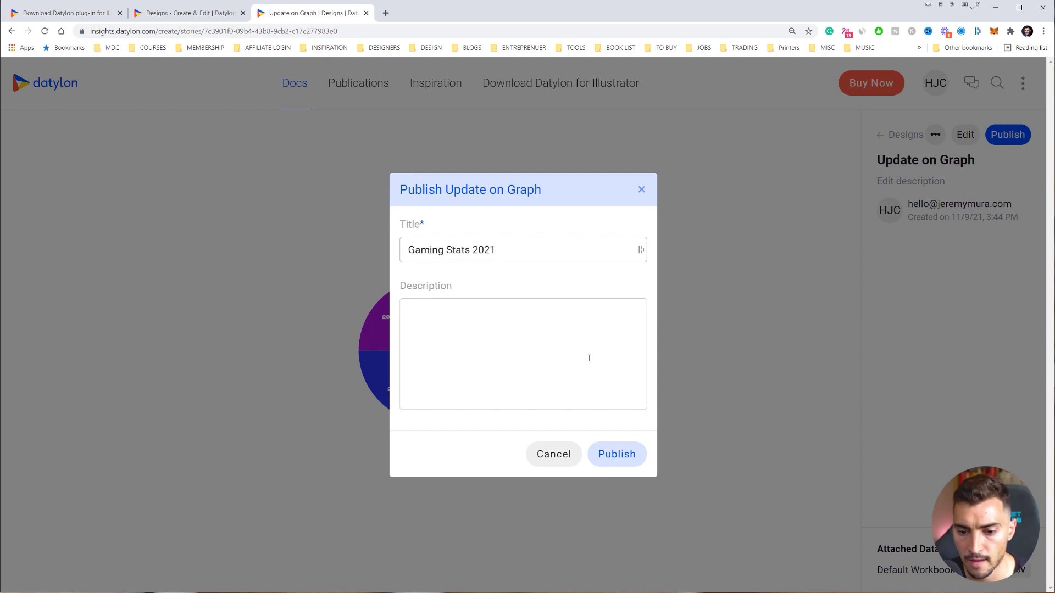
{"action": "left_click", "coordinate": [607, 450]}
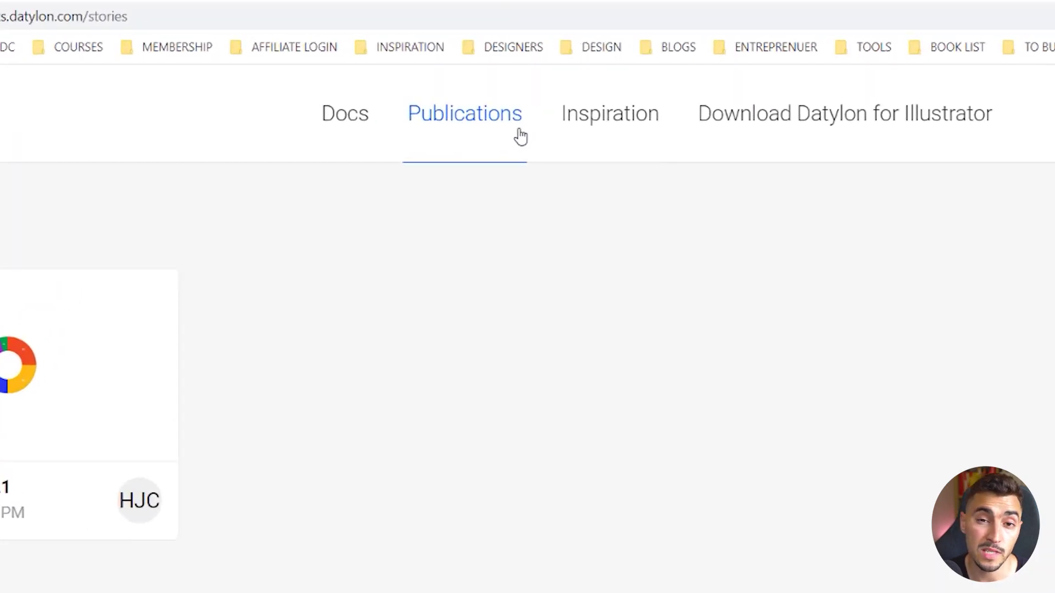
- Open the Gaming Stats 2021 publication and bring up its options menu
{"action": "left_click", "coordinate": [45, 378]}
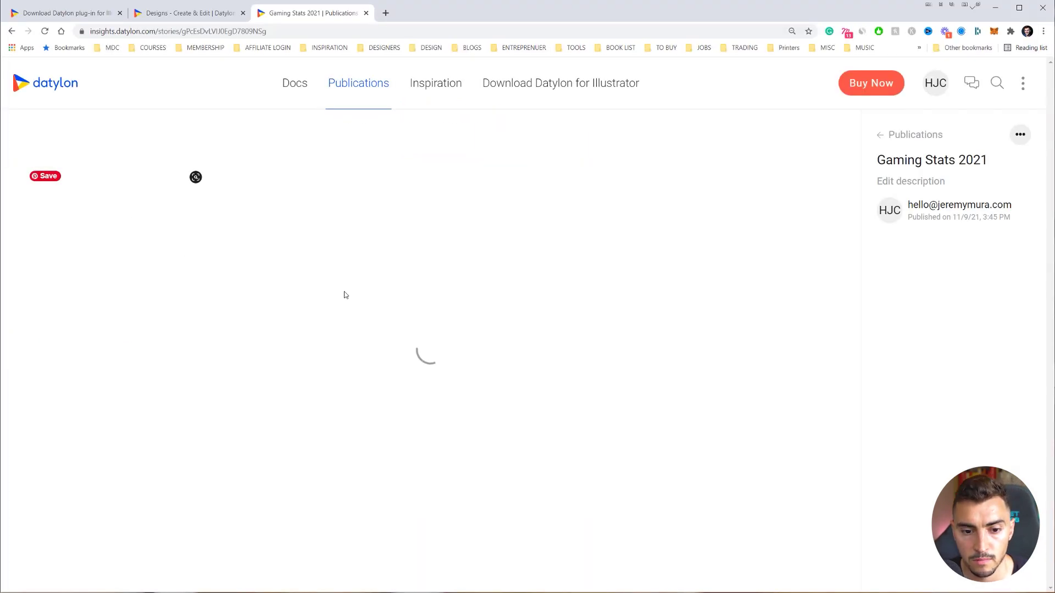
{"action": "right_click", "coordinate": [384, 300]}
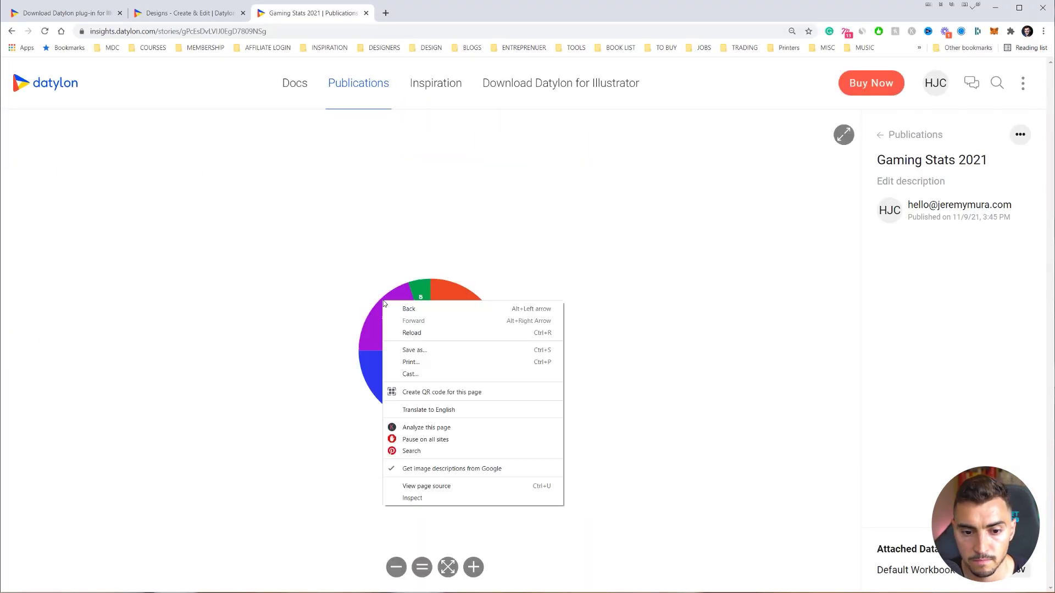
{"action": "left_click", "coordinate": [1021, 135]}
{"action": "left_click", "coordinate": [1021, 134]}
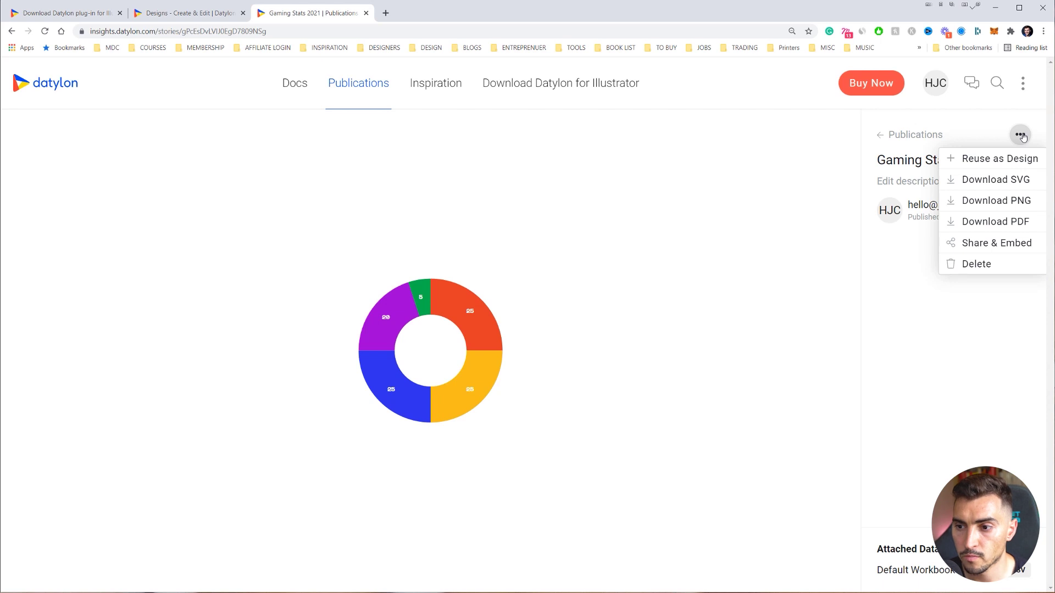
{"action": "left_click", "coordinate": [1021, 135]}
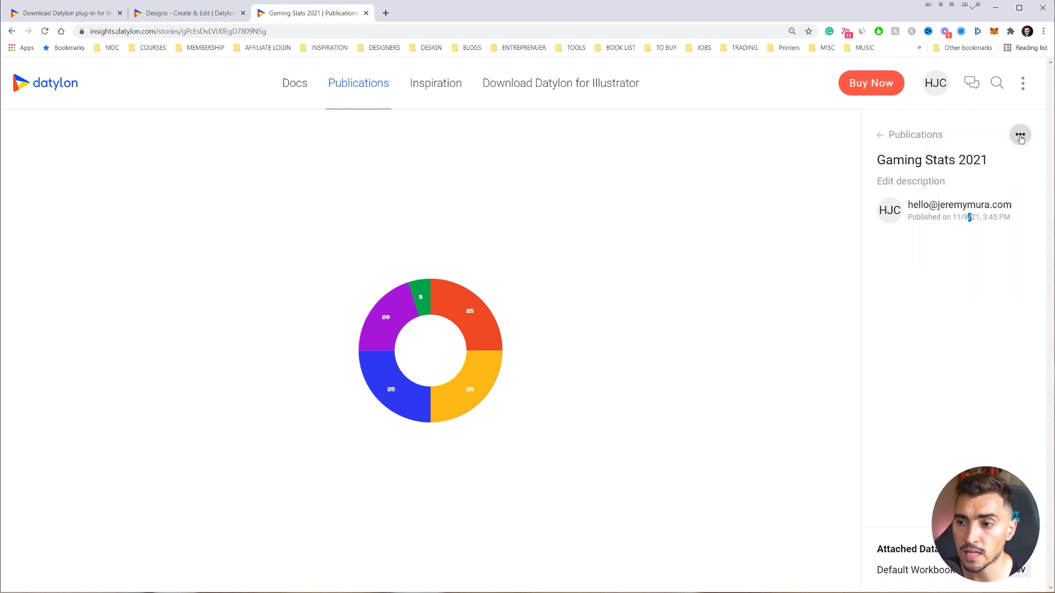
{"action": "left_click", "coordinate": [1021, 138]}
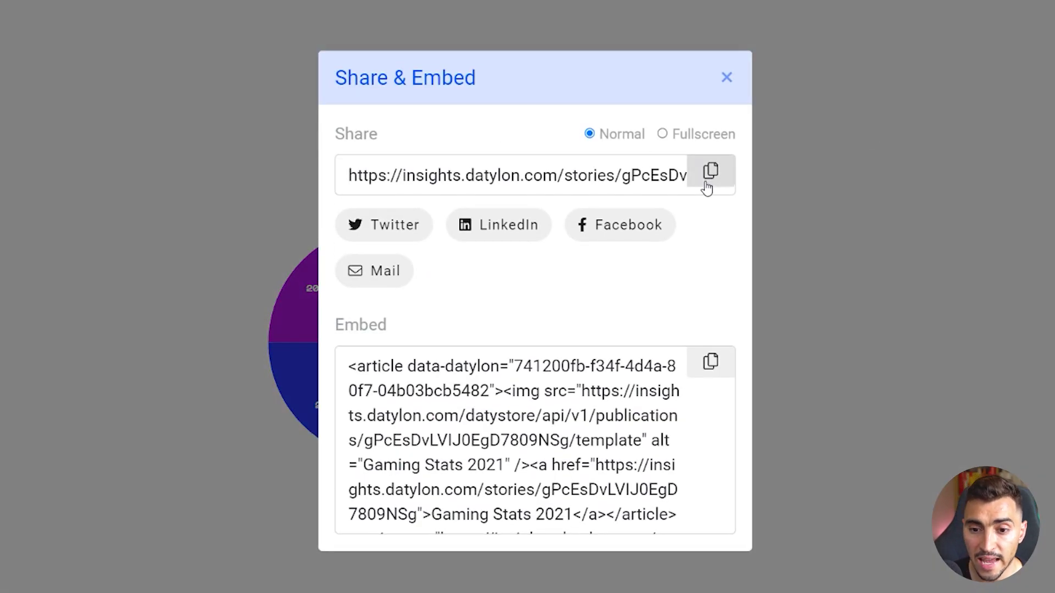
- Copy the publication's Share URL from the Share & Embed panel
{"action": "left_click", "coordinate": [701, 174]}
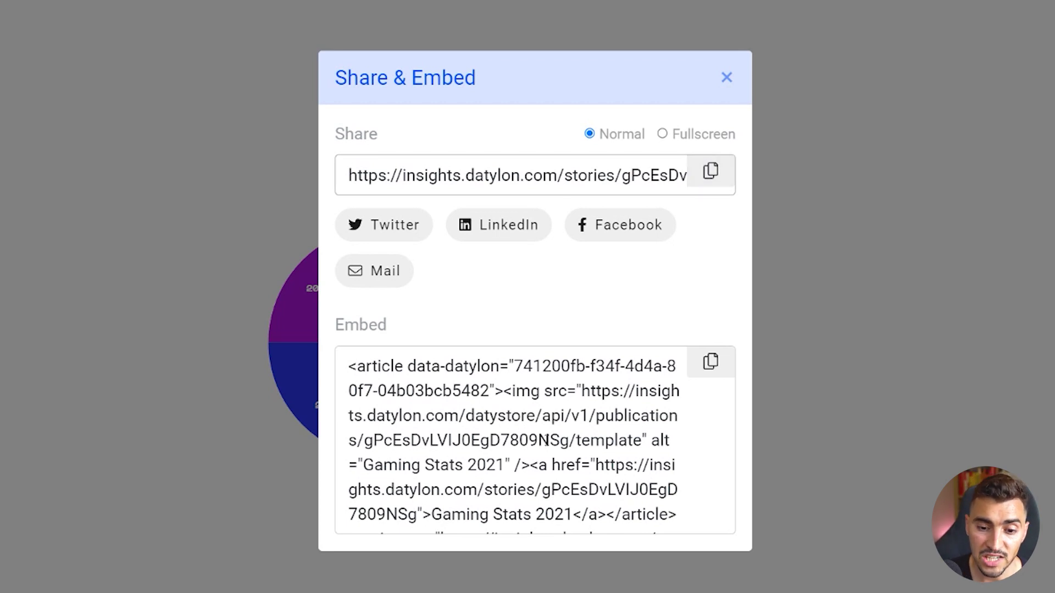
{"action": "left_click_drag", "start_coordinate": [606, 462], "coordinate": [432, 367]}
{"action": "left_click", "coordinate": [506, 420]}
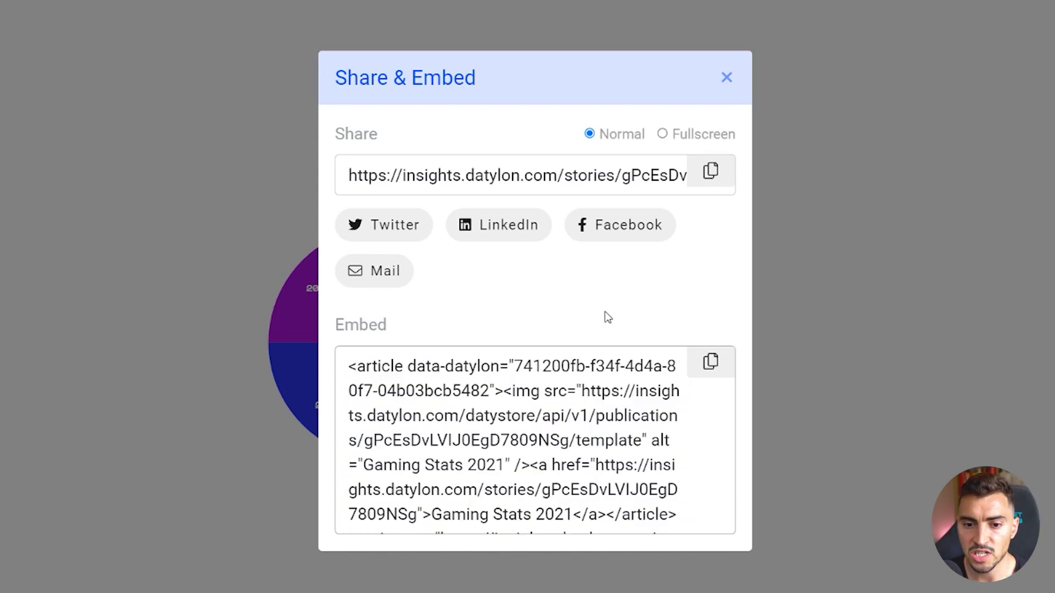
{"action": "left_click", "coordinate": [710, 171]}
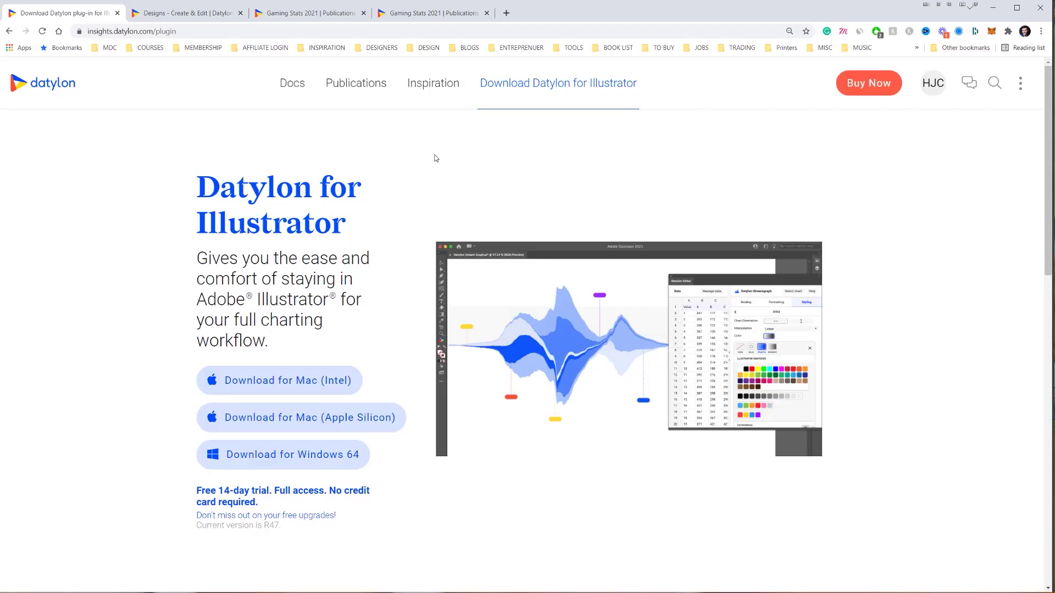
- Scroll down the Datylon for Illustrator plugin page past its heading
{"action": "left_click_drag", "start_coordinate": [346, 223], "coordinate": [193, 186]}
{"action": "left_click", "coordinate": [153, 189]}
{"action": "scroll", "coordinate": [593, 356], "scroll_direction": "down", "scroll_amount": 2}
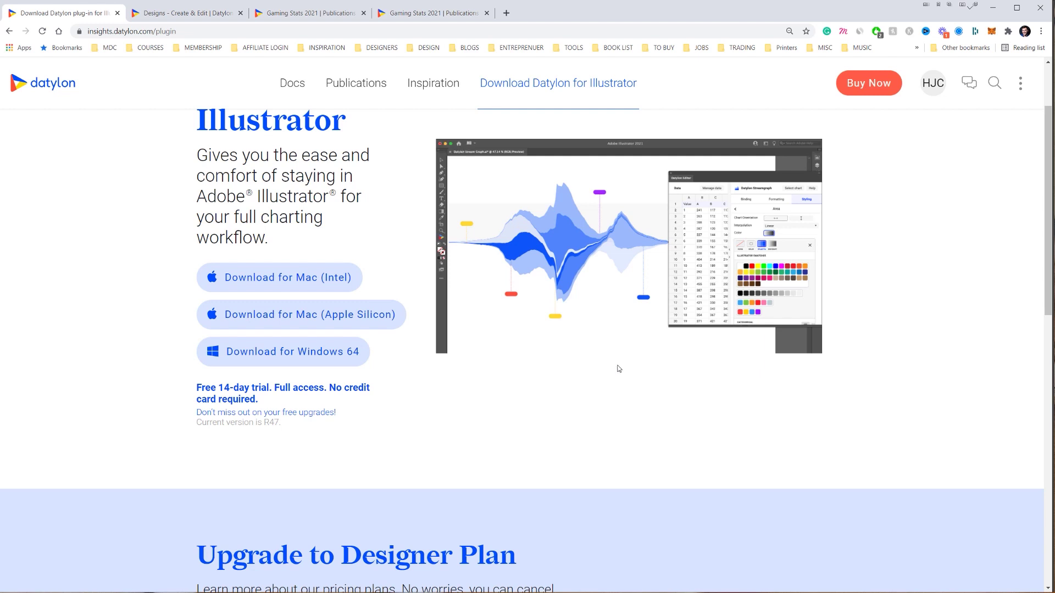
{"action": "scroll", "coordinate": [618, 369], "scroll_direction": "down", "scroll_amount": 4}
{"action": "scroll", "coordinate": [619, 368], "scroll_direction": "down", "scroll_amount": 3}
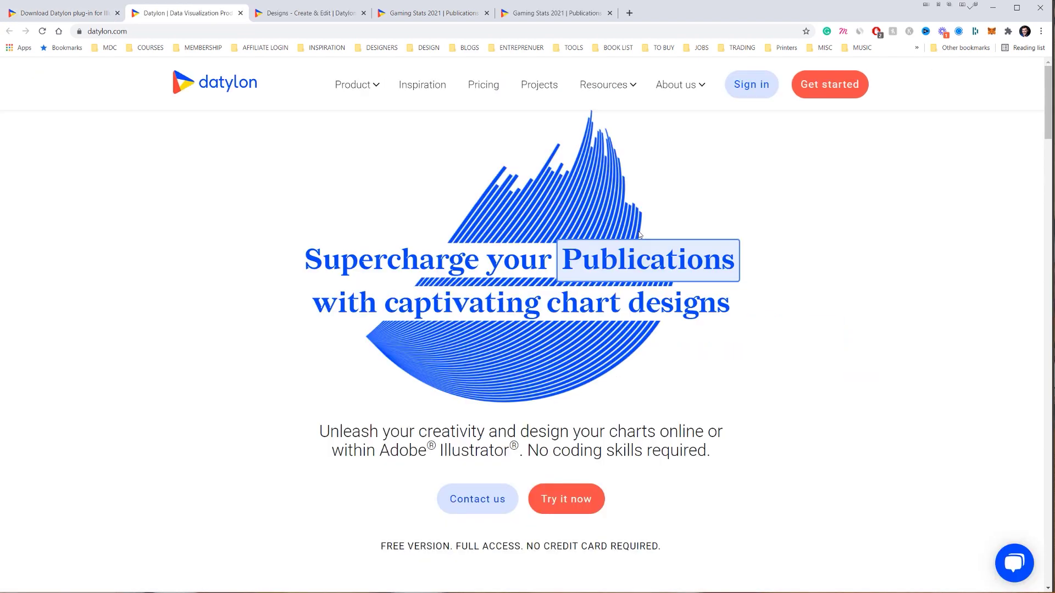